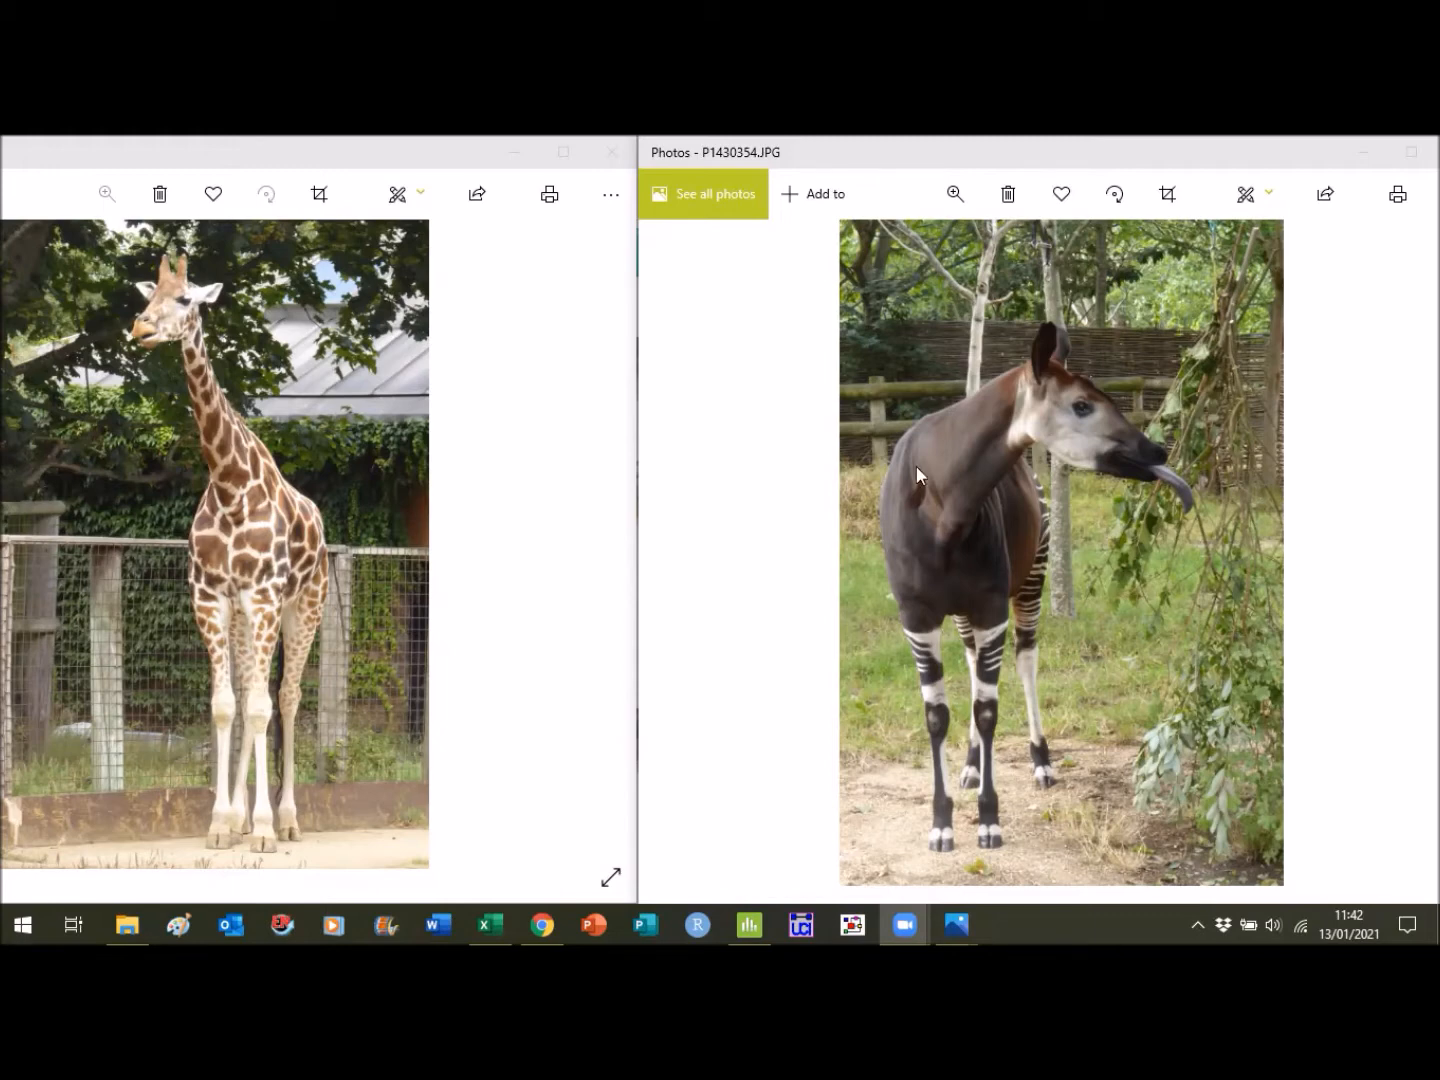
- Switch to Excel and bring up the Copy of example LZ data workbook
left_click(490, 924)
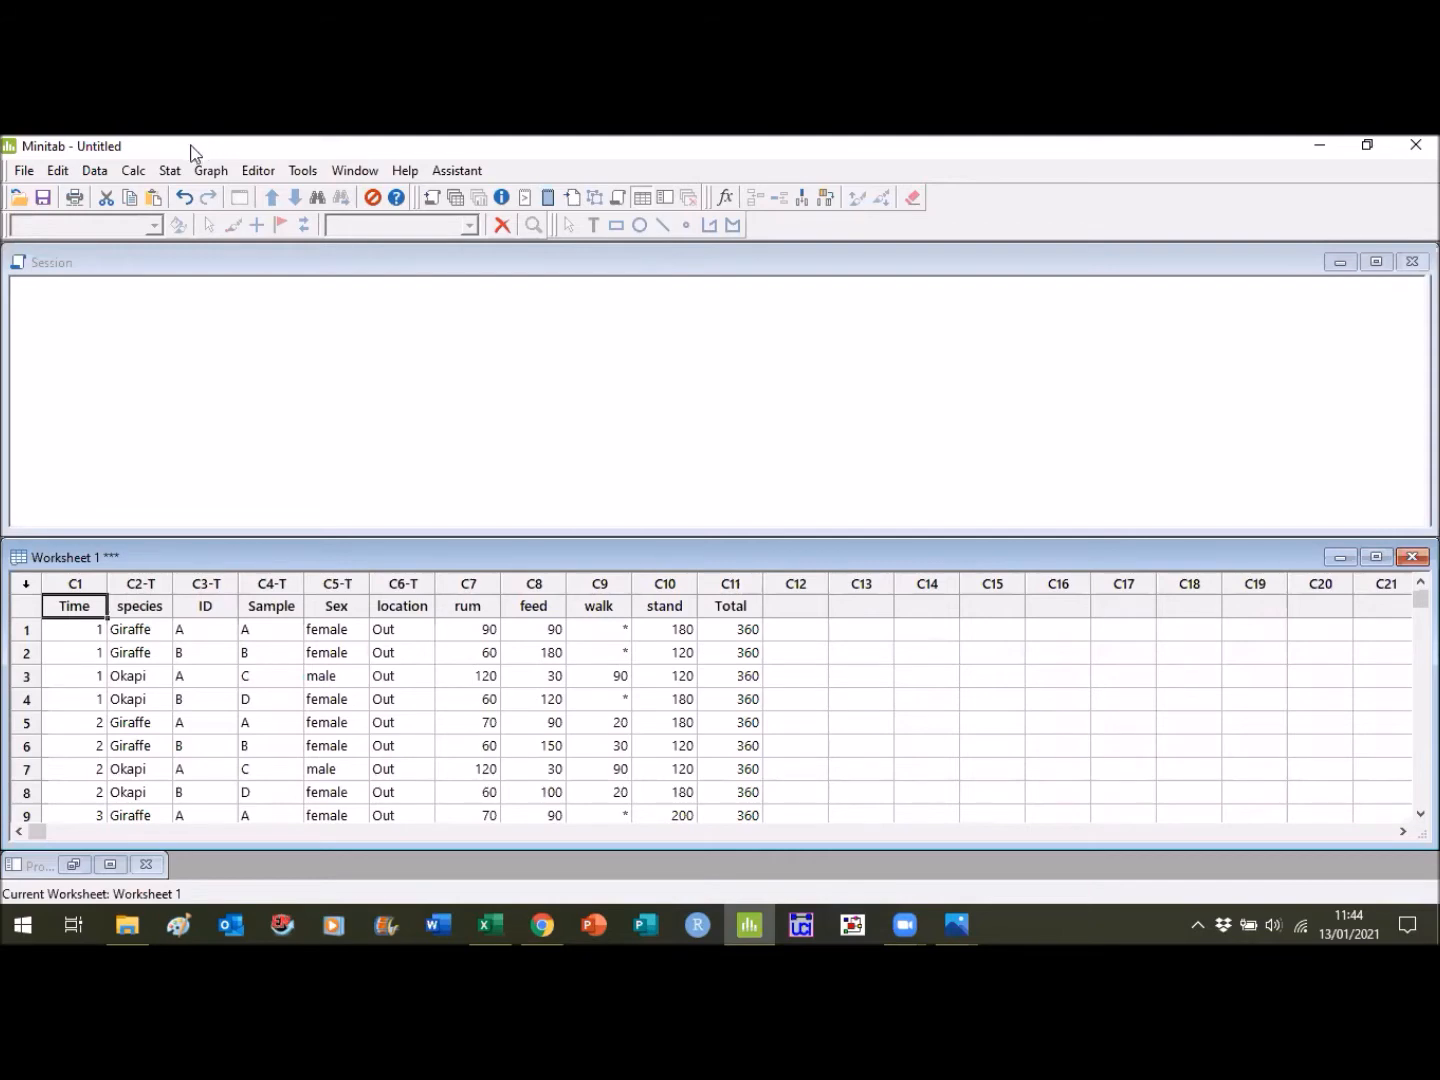
- Set up a two-sample t-test in Minitab for samples in one column, with rum as the samples
left_click(172, 171)
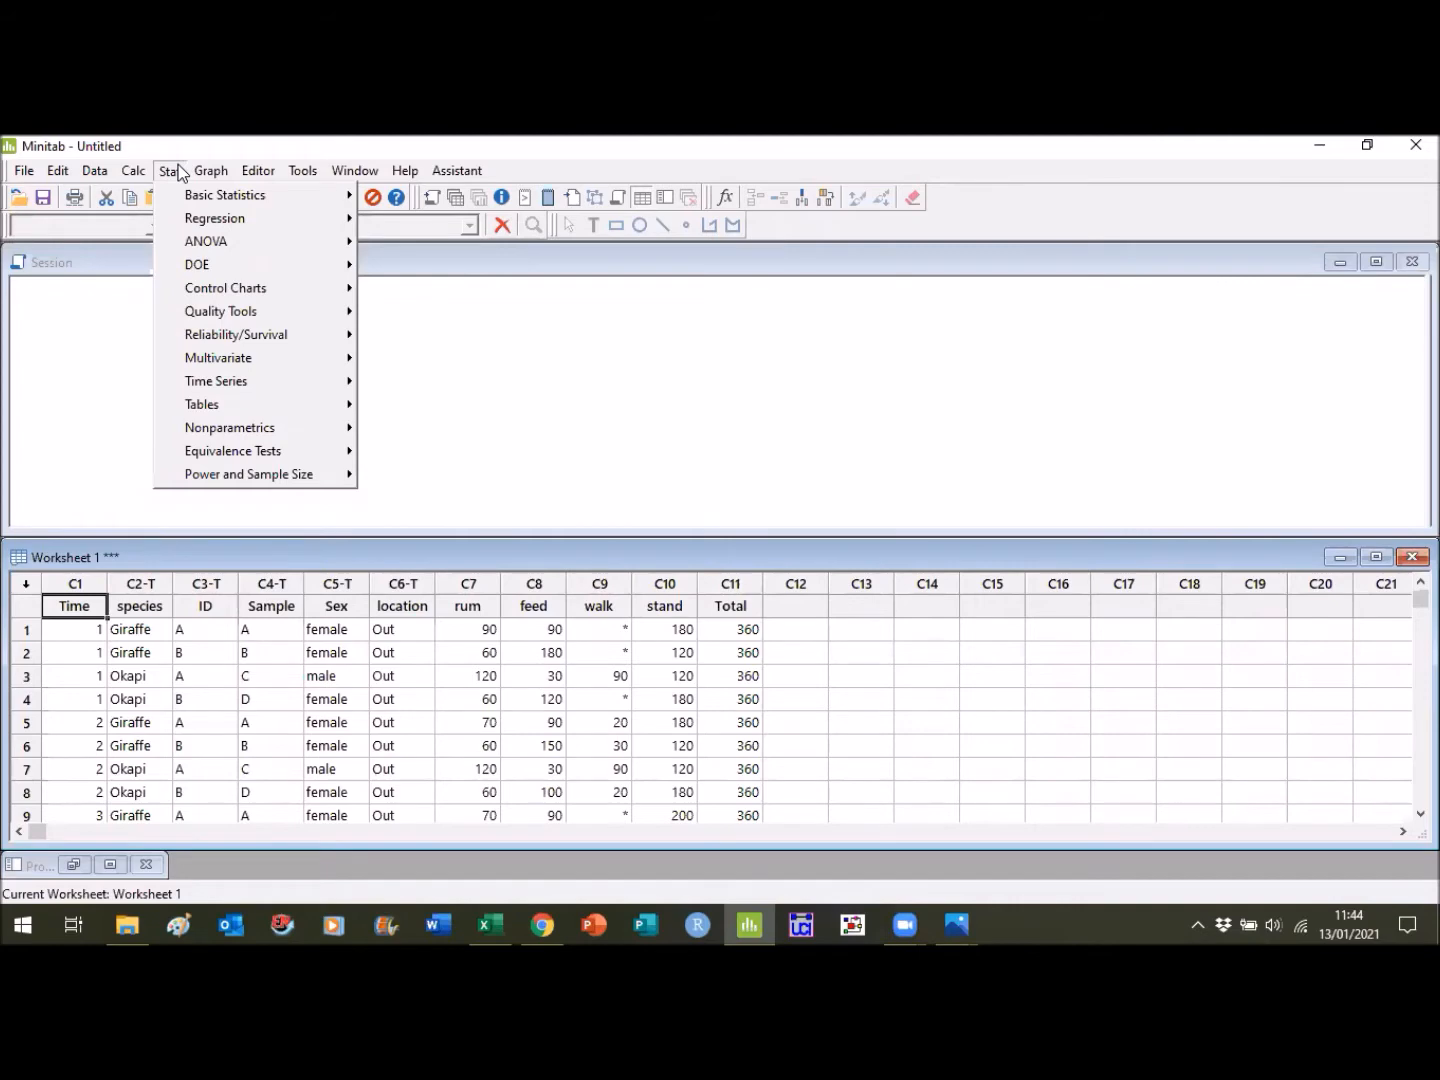
mouse_move(205, 197)
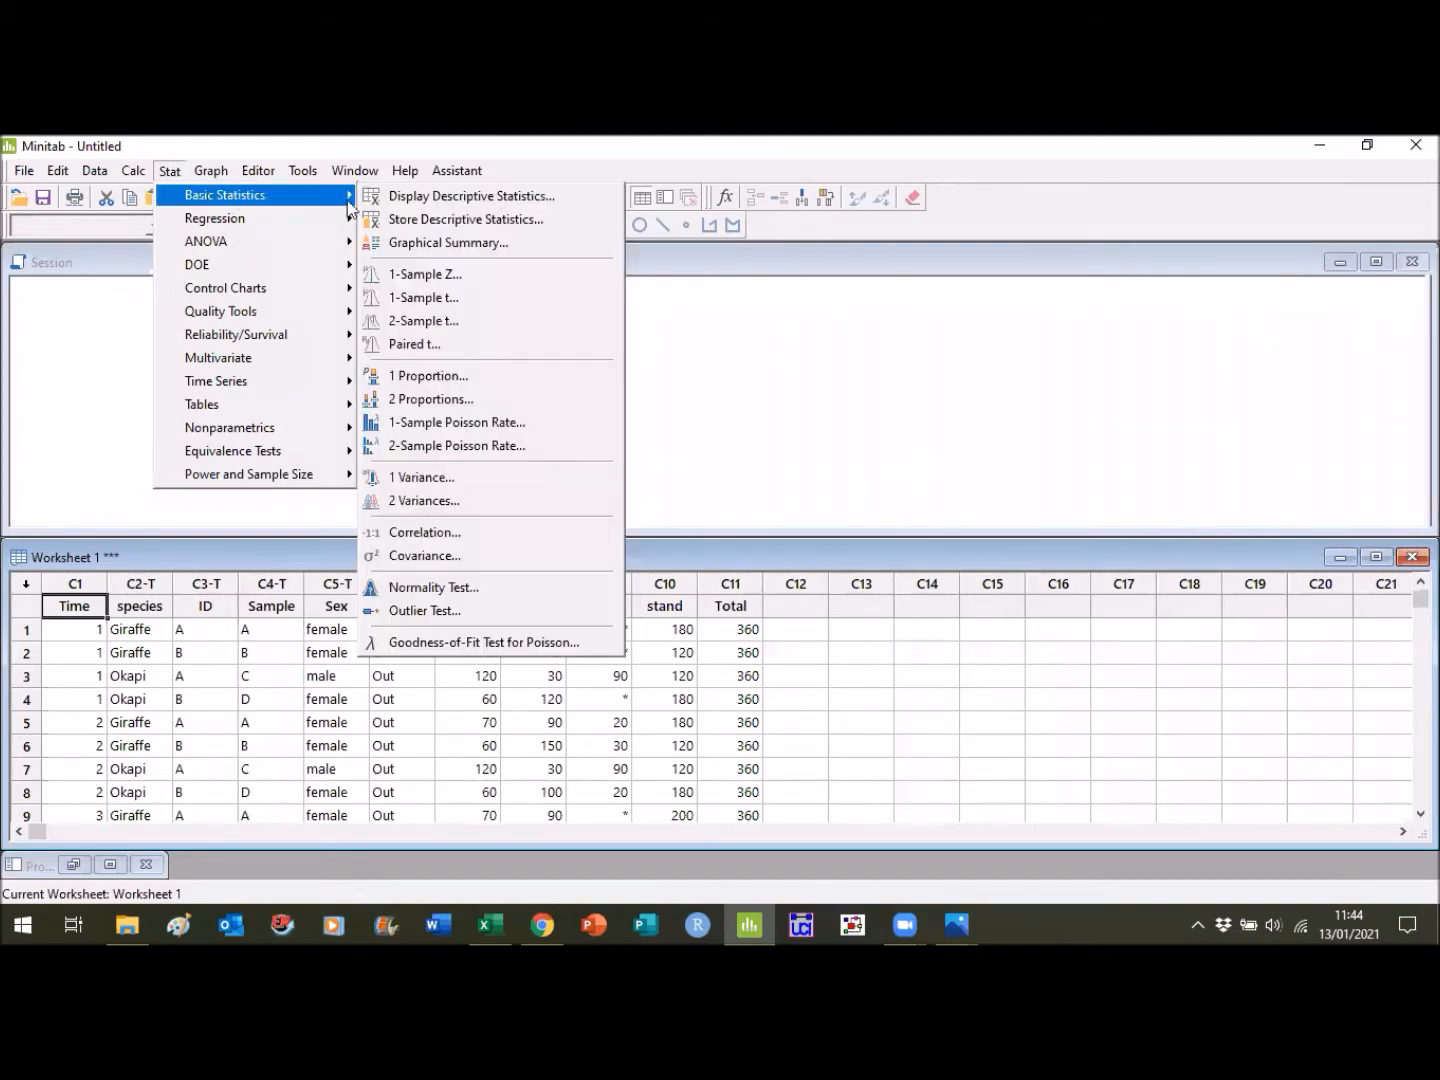
left_click(459, 320)
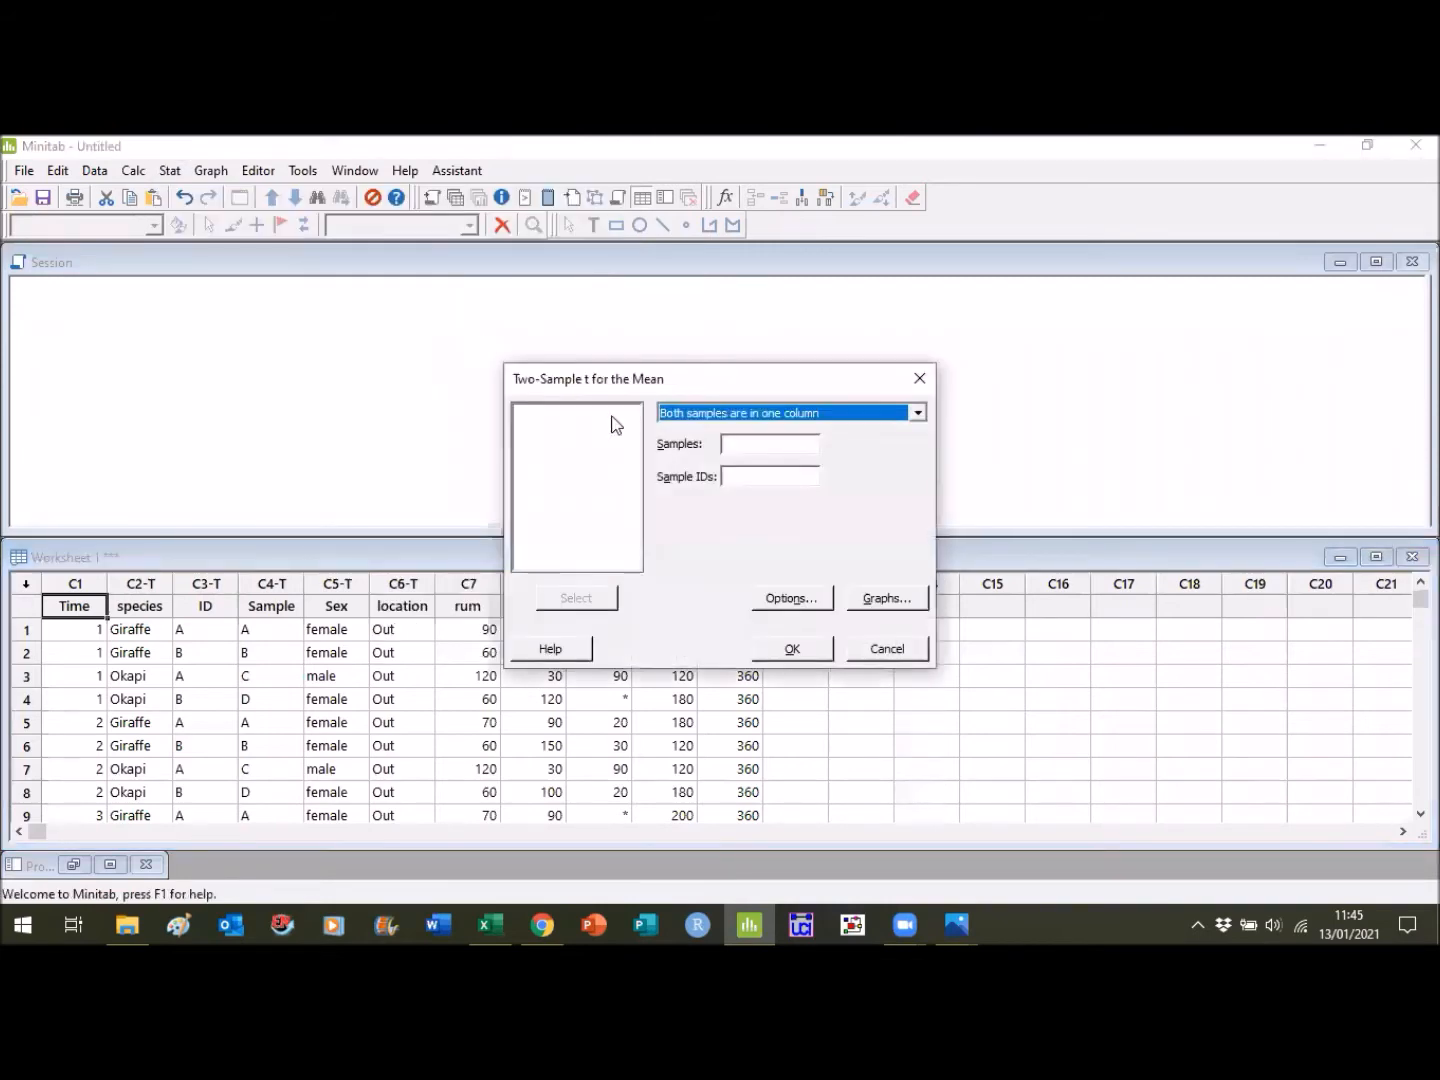
left_click(748, 443)
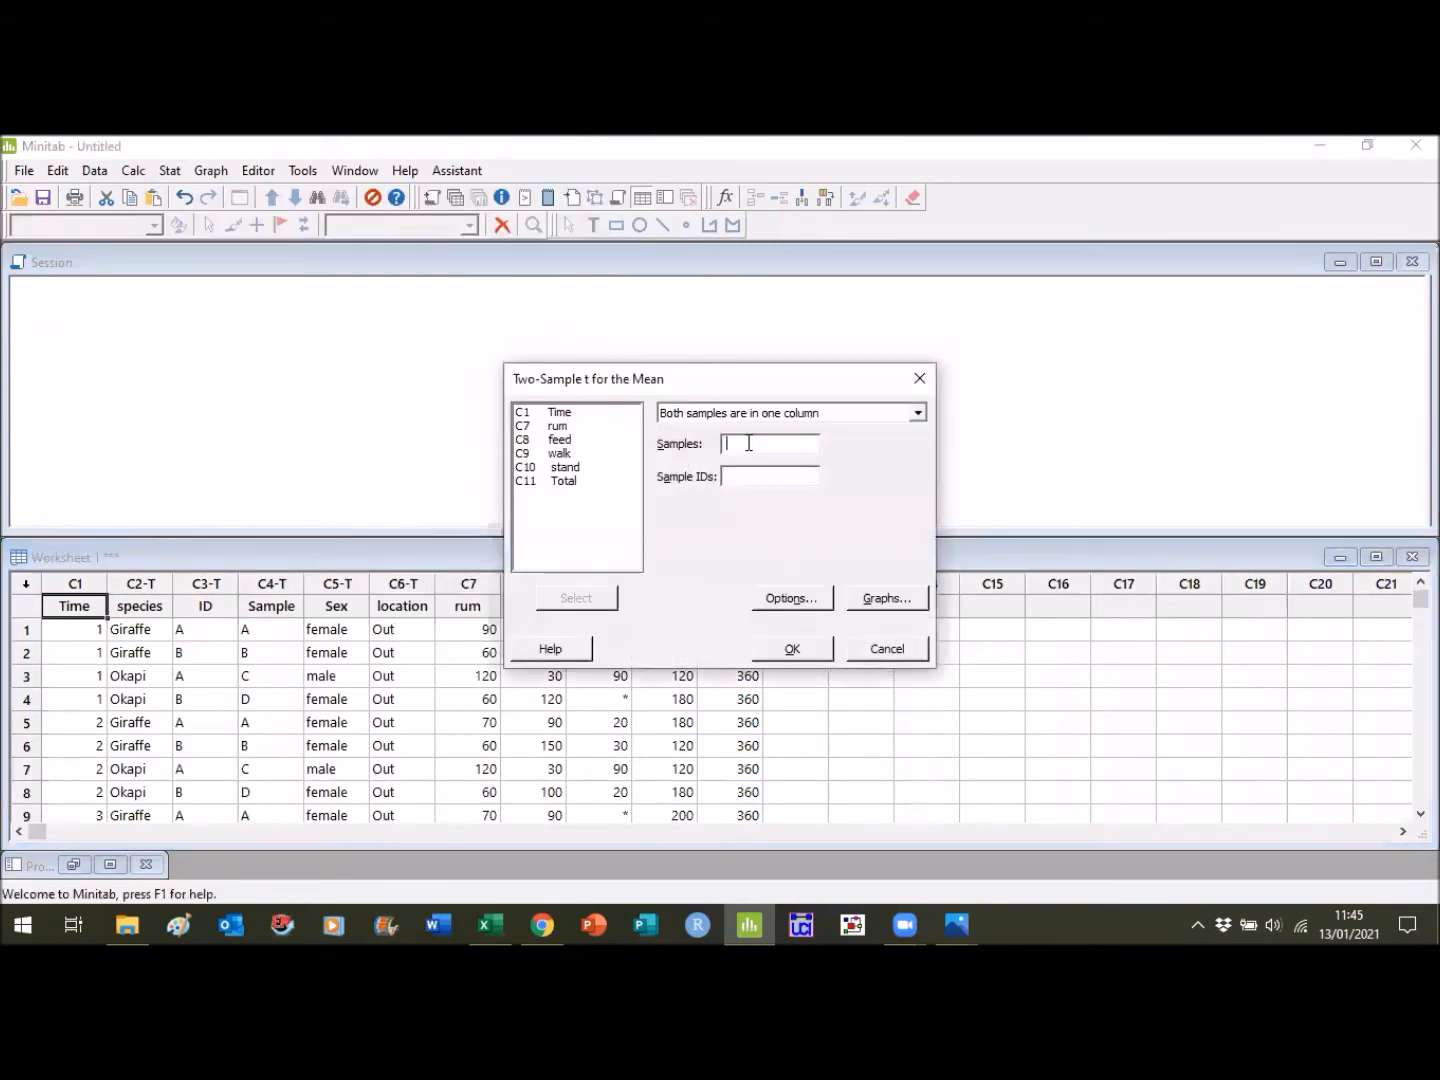
left_click(584, 425)
left_click(586, 598)
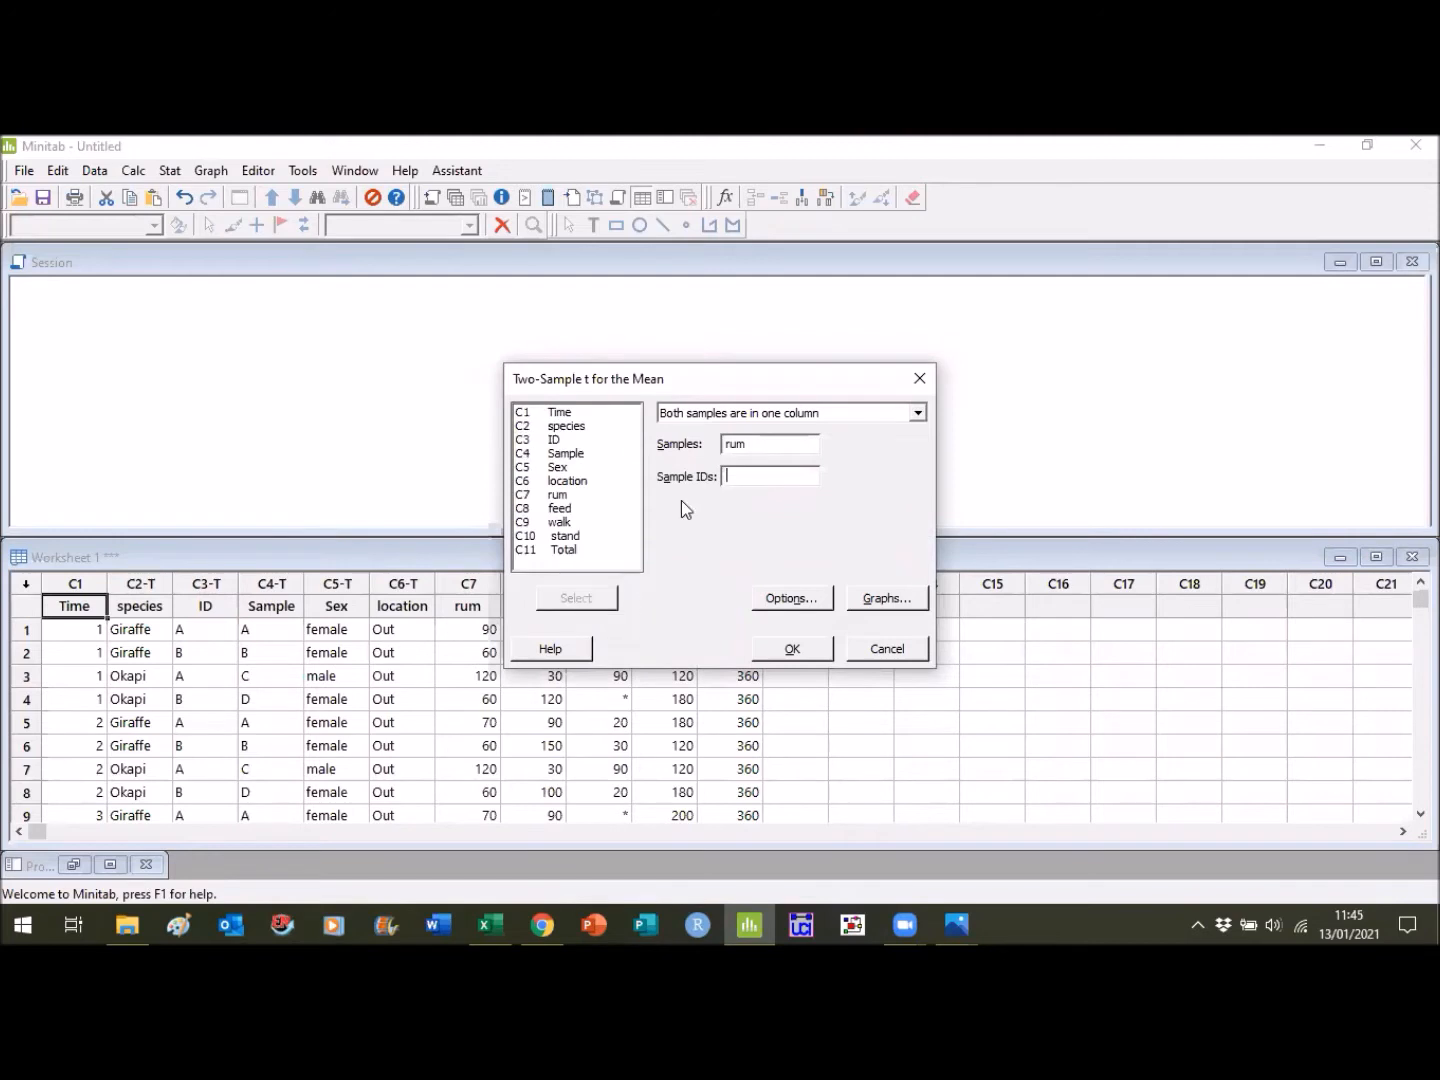
- Use species as the sample IDs, run the two-sample t-test and review its output down to the test result
left_click(588, 425)
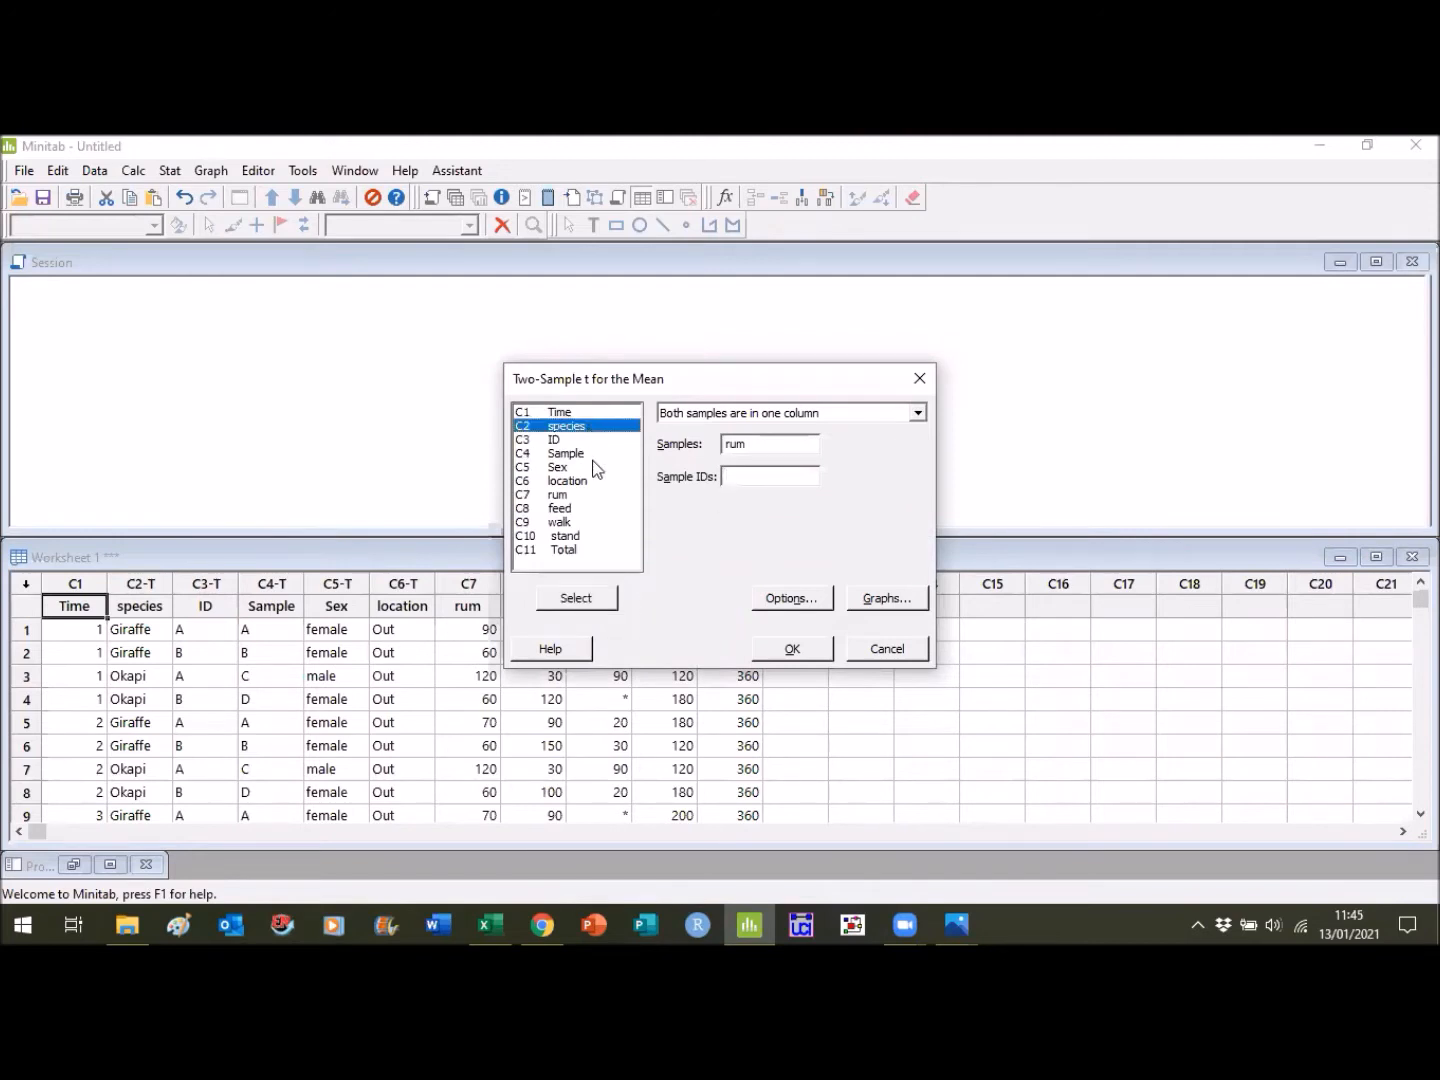
left_click(586, 598)
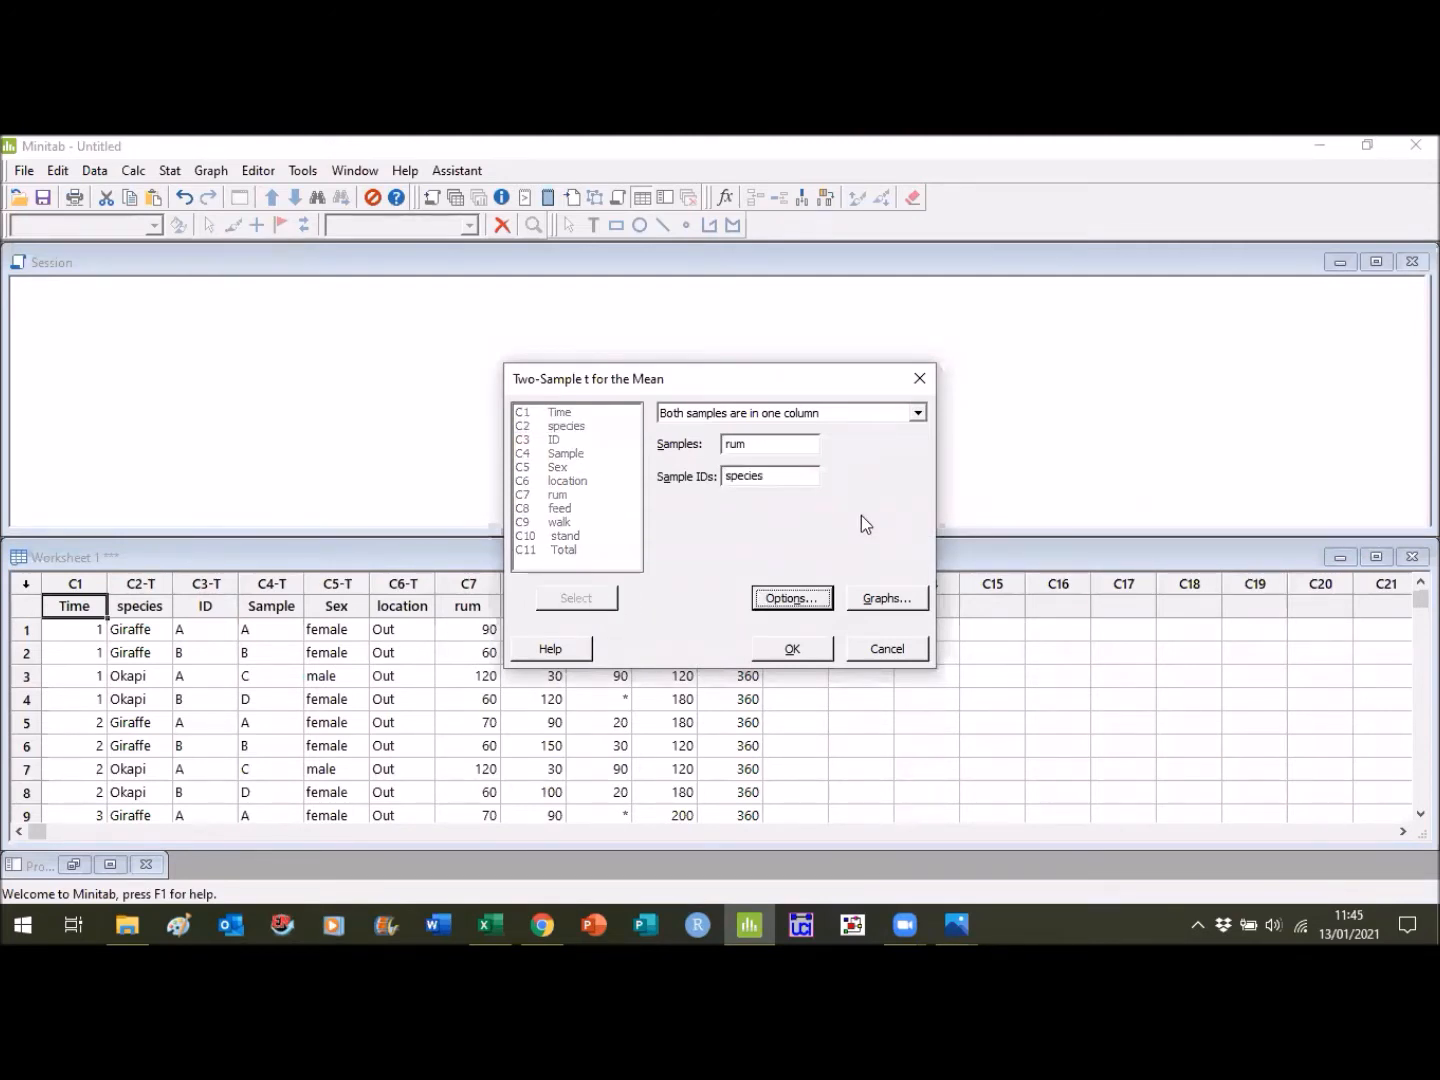
left_click(793, 649)
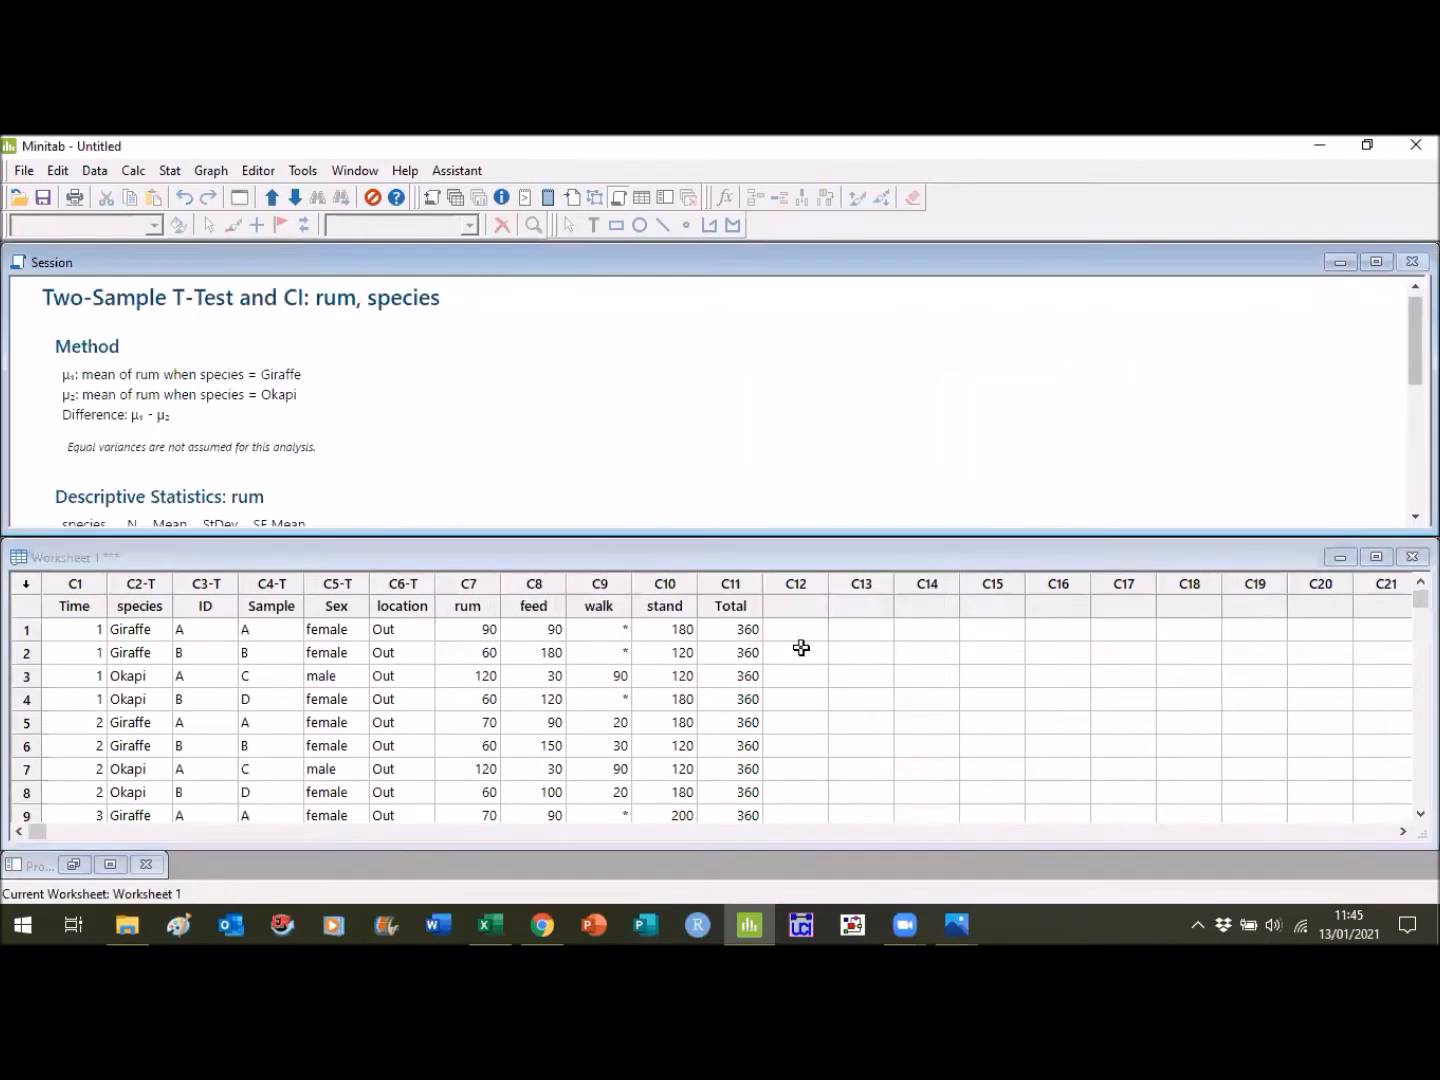
left_click(1415, 517)
left_click(1415, 517)
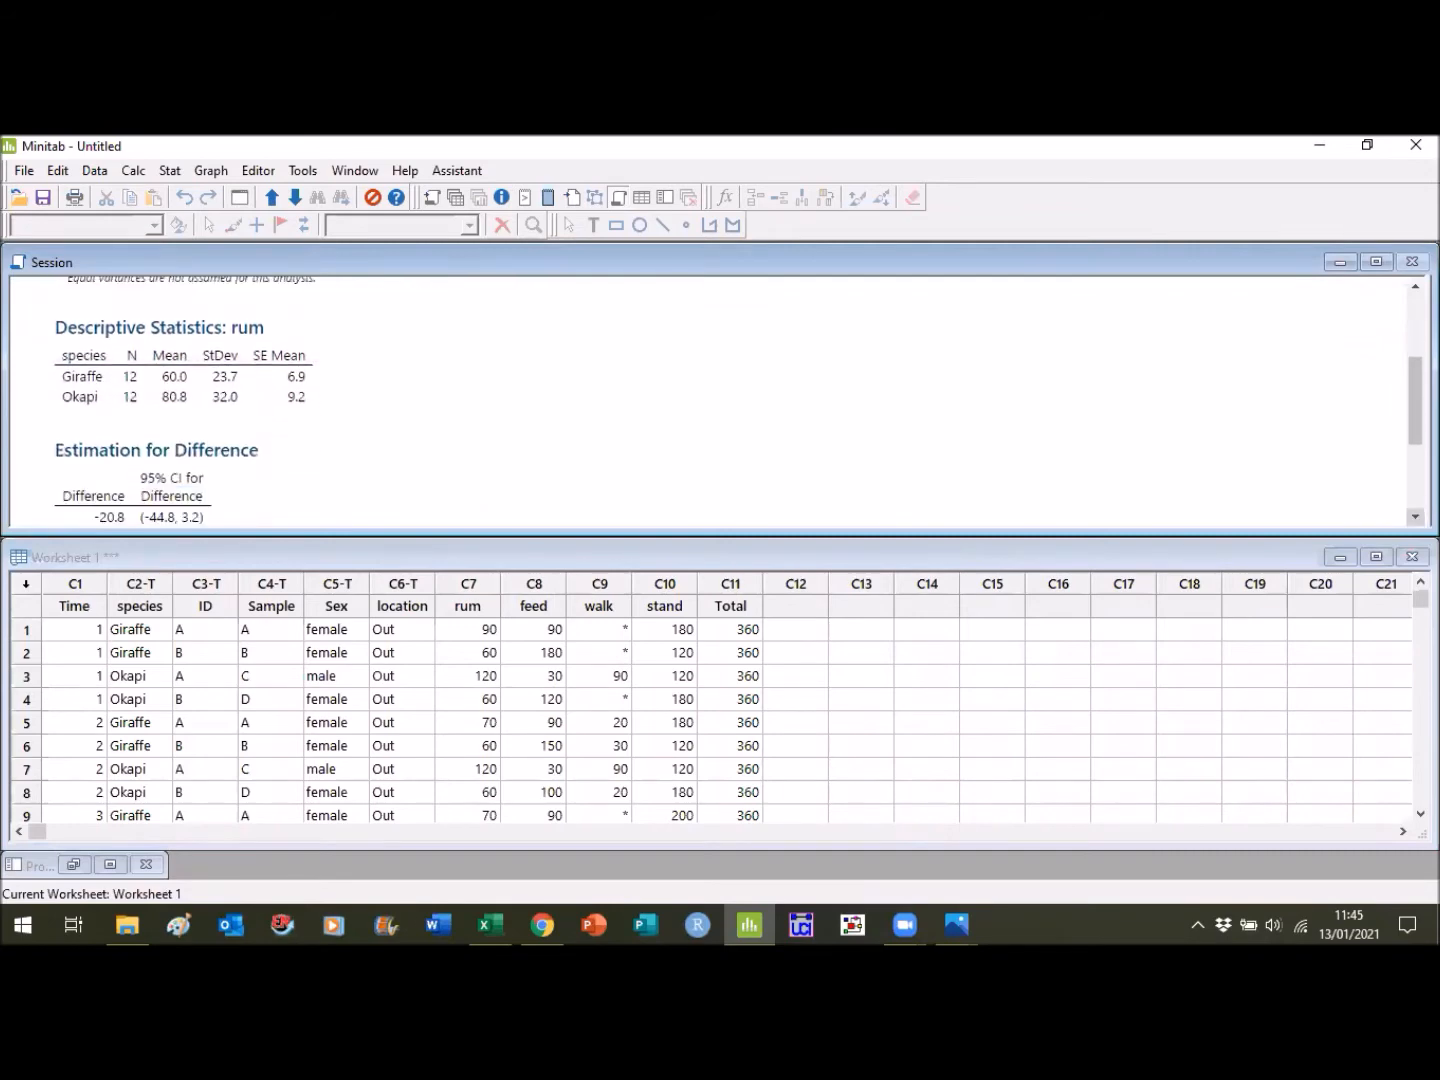
left_click(1415, 517)
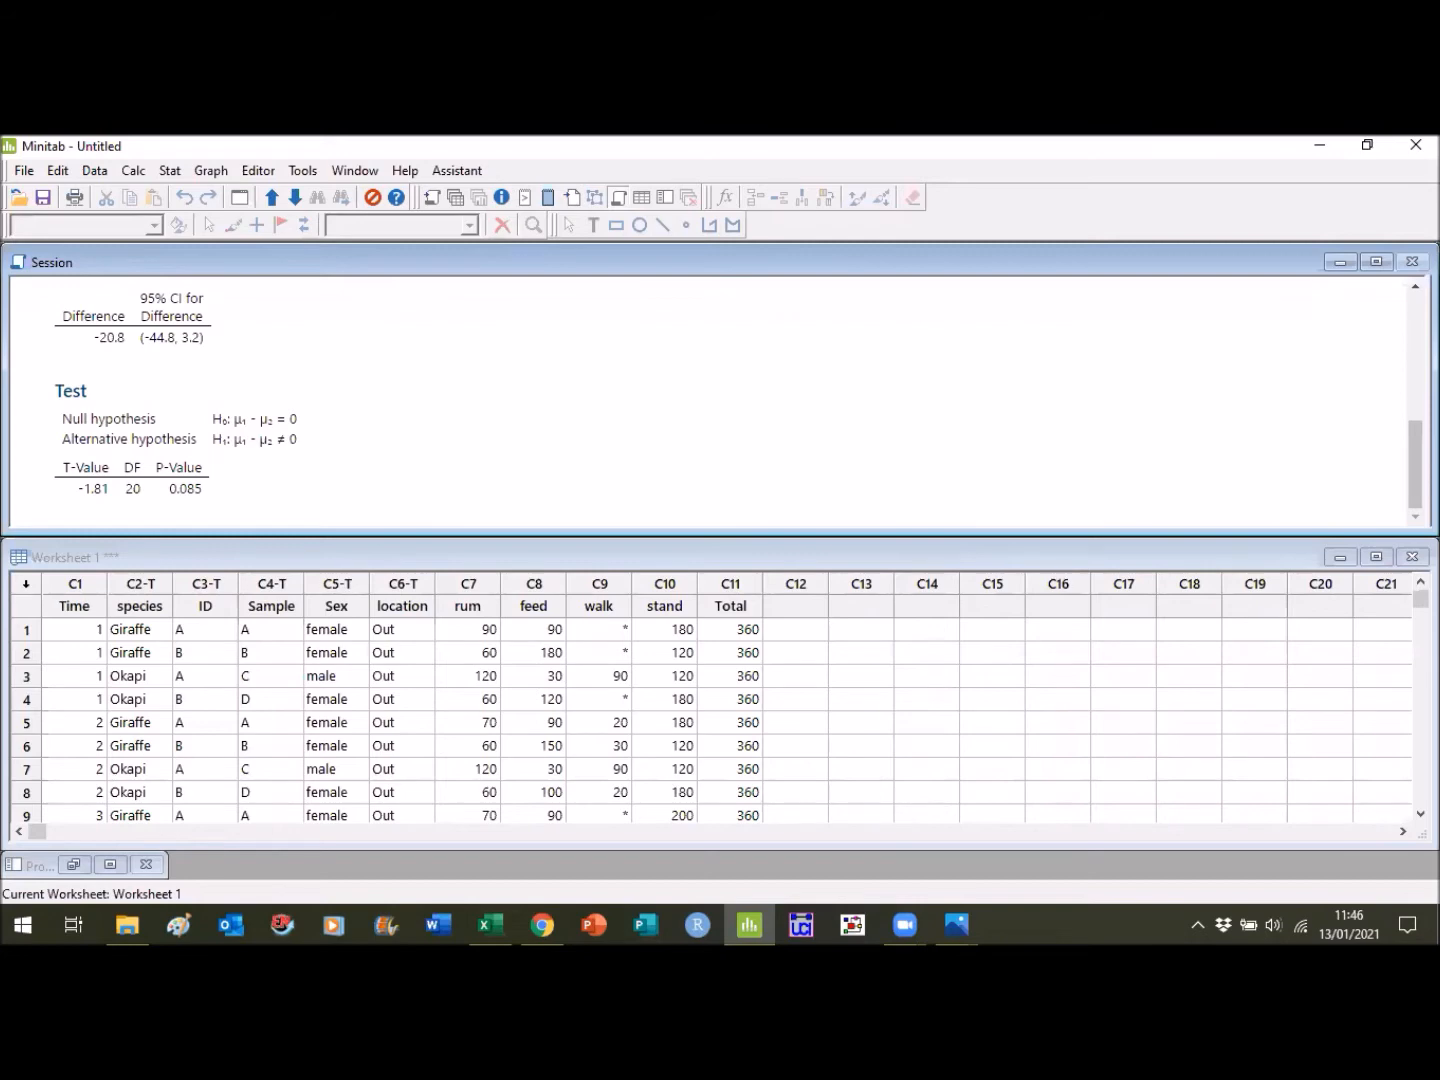
- Set up a Fit Regression Model analysis with rum as the response
left_click(170, 171)
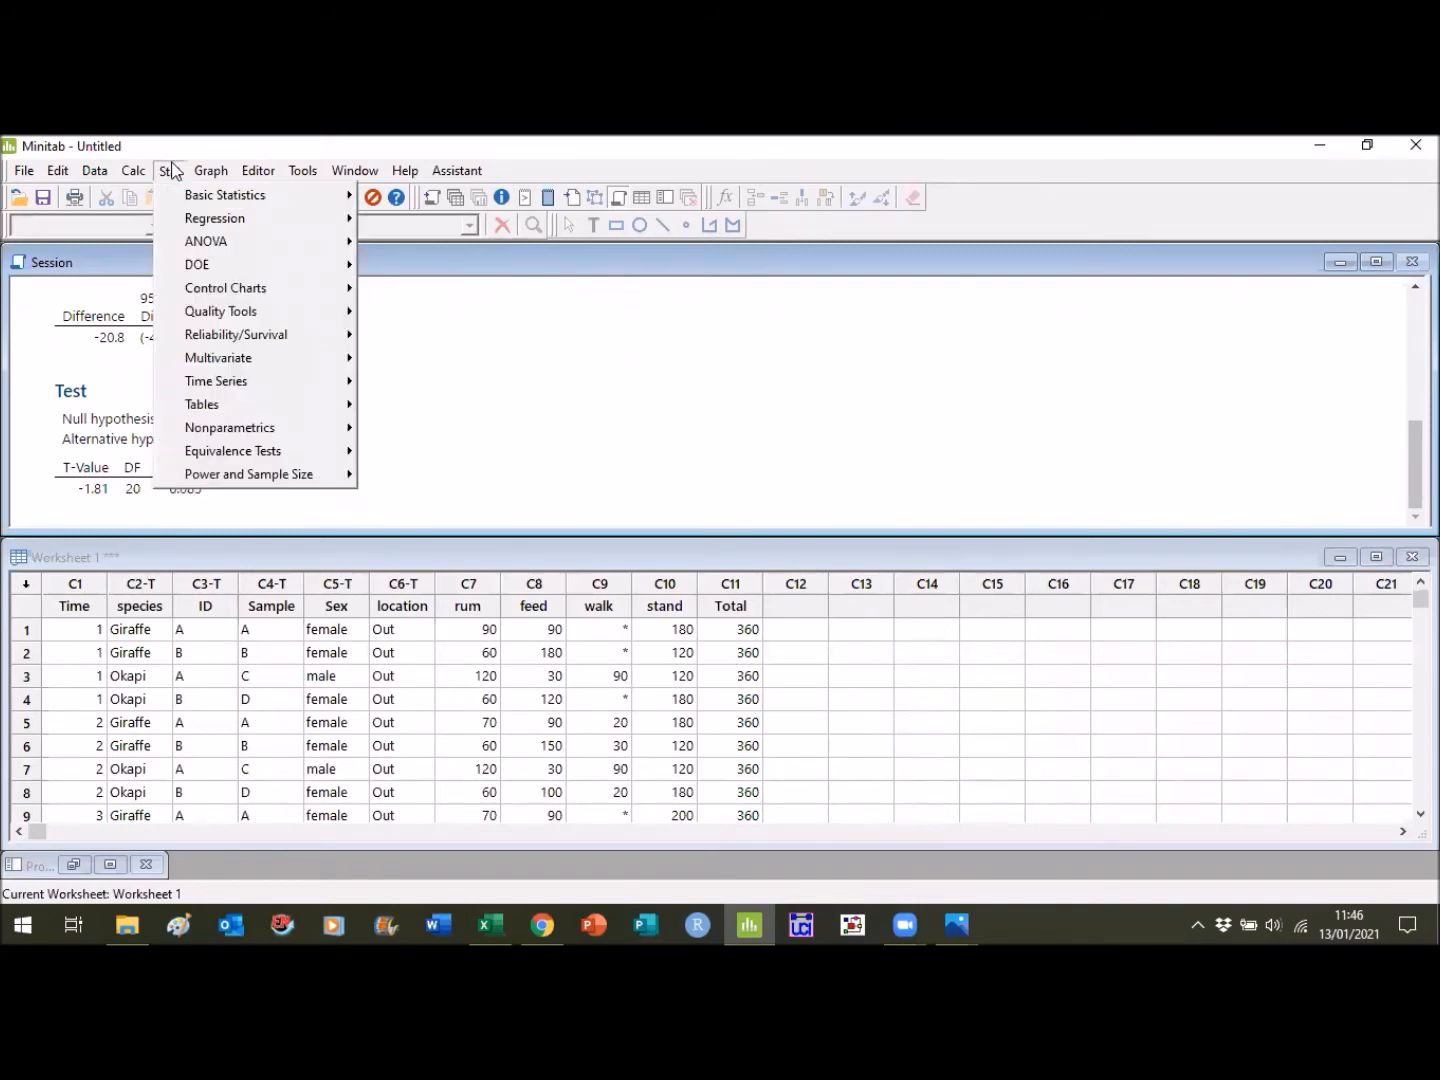
mouse_move(247, 225)
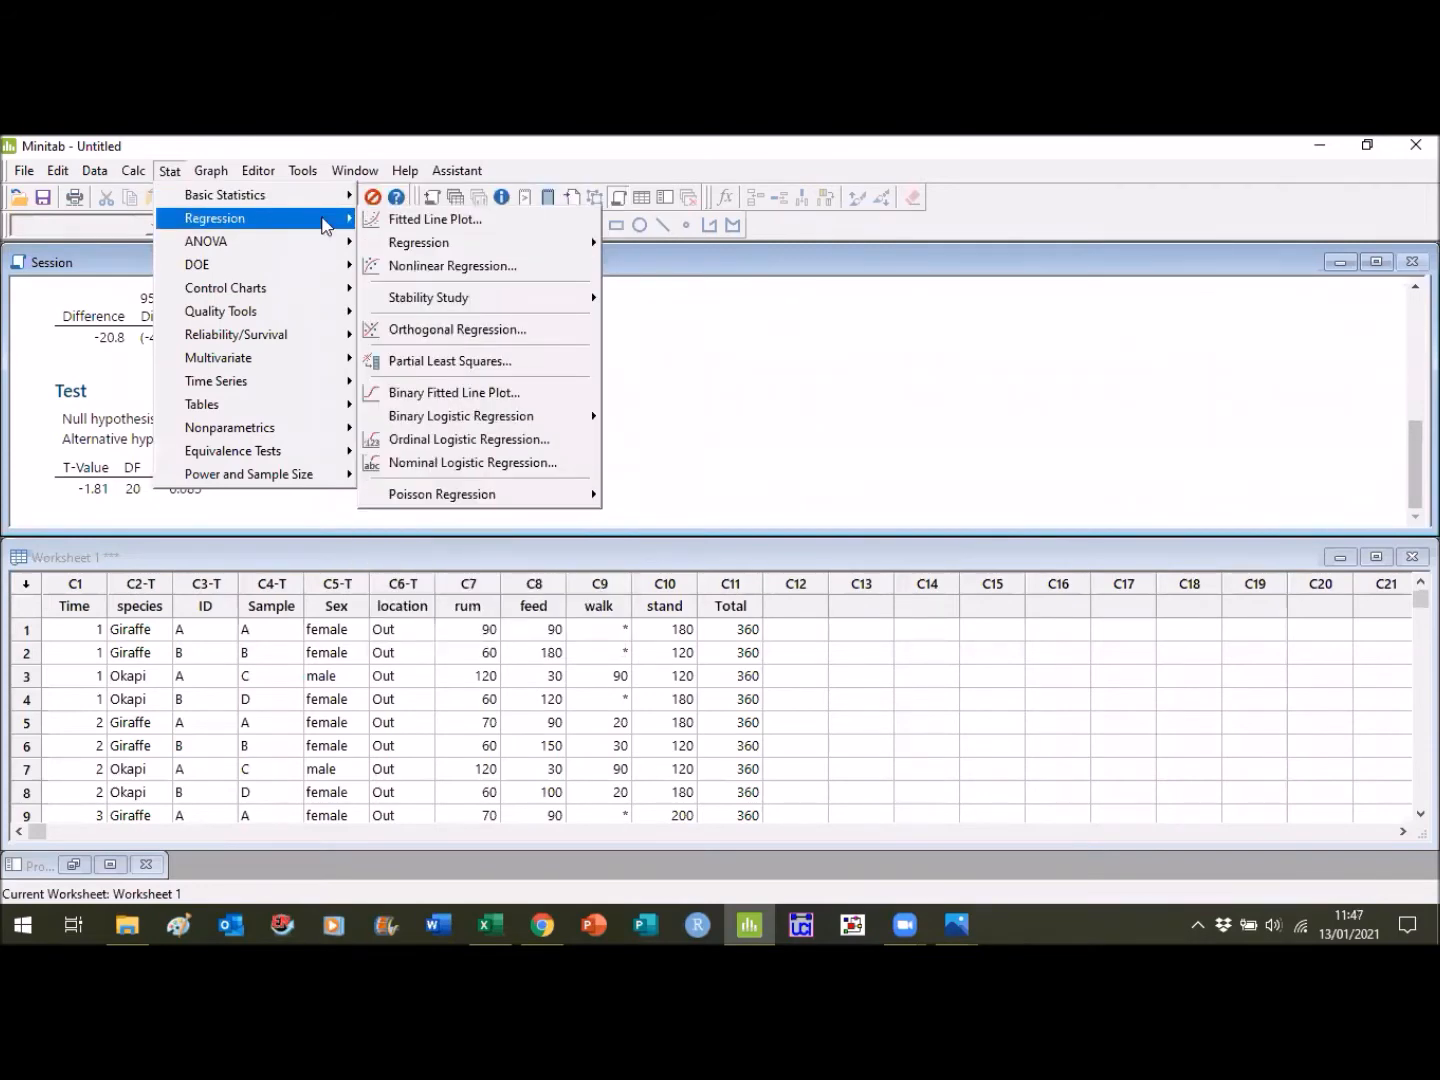
key("Right")
mouse_move(560, 243)
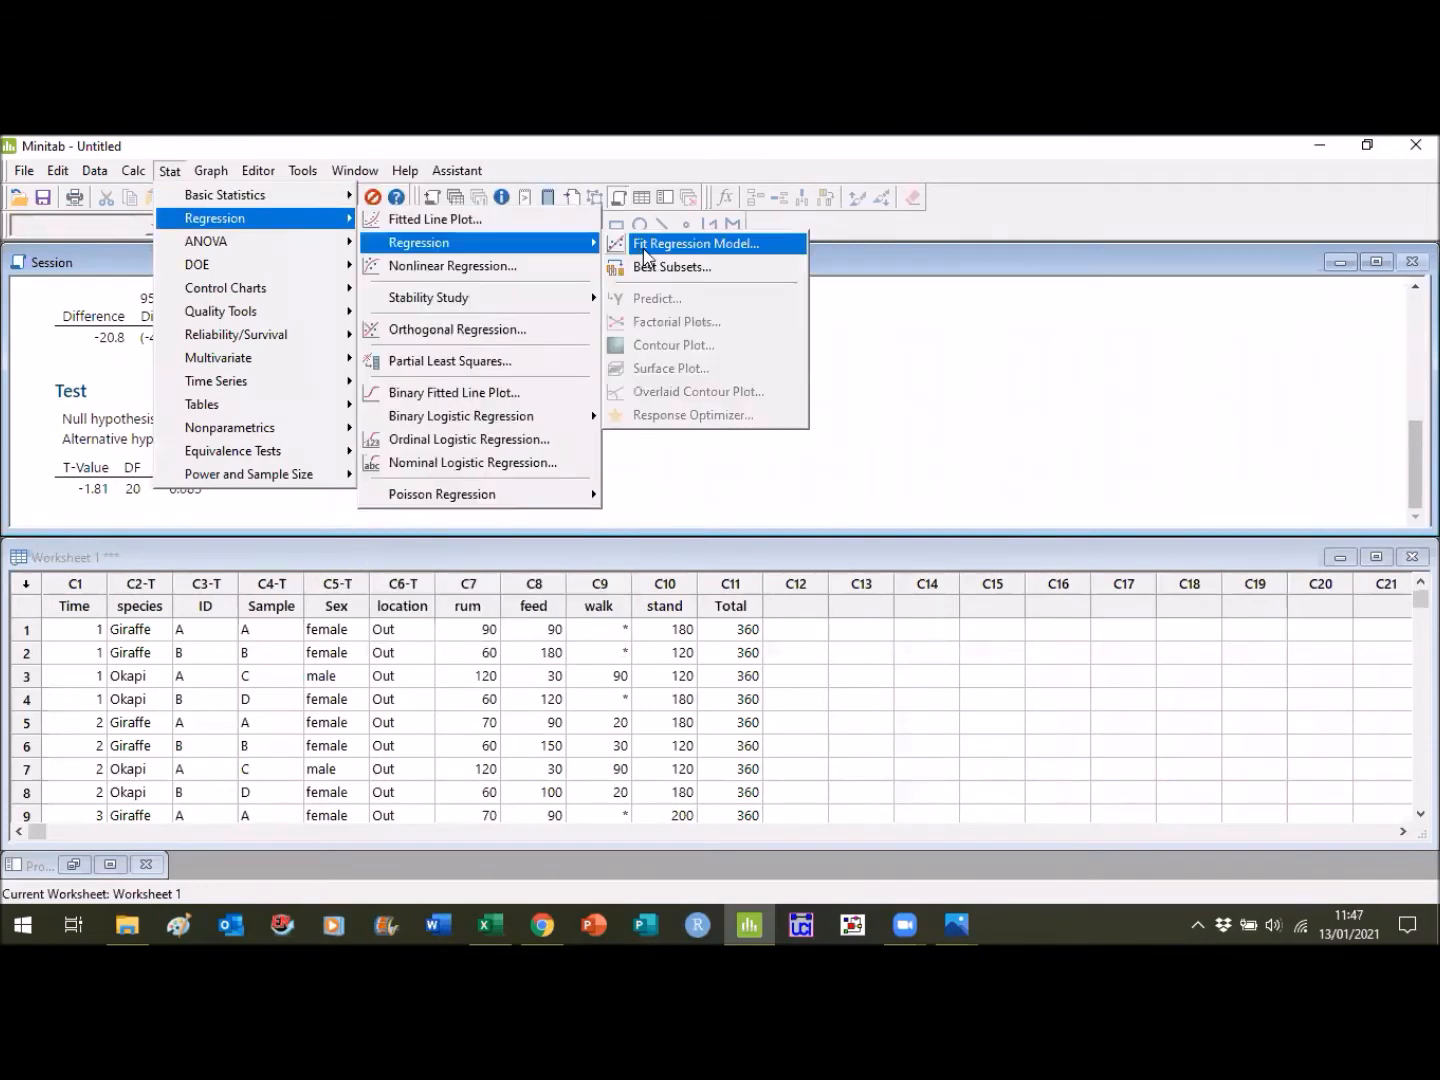
left_click(644, 248)
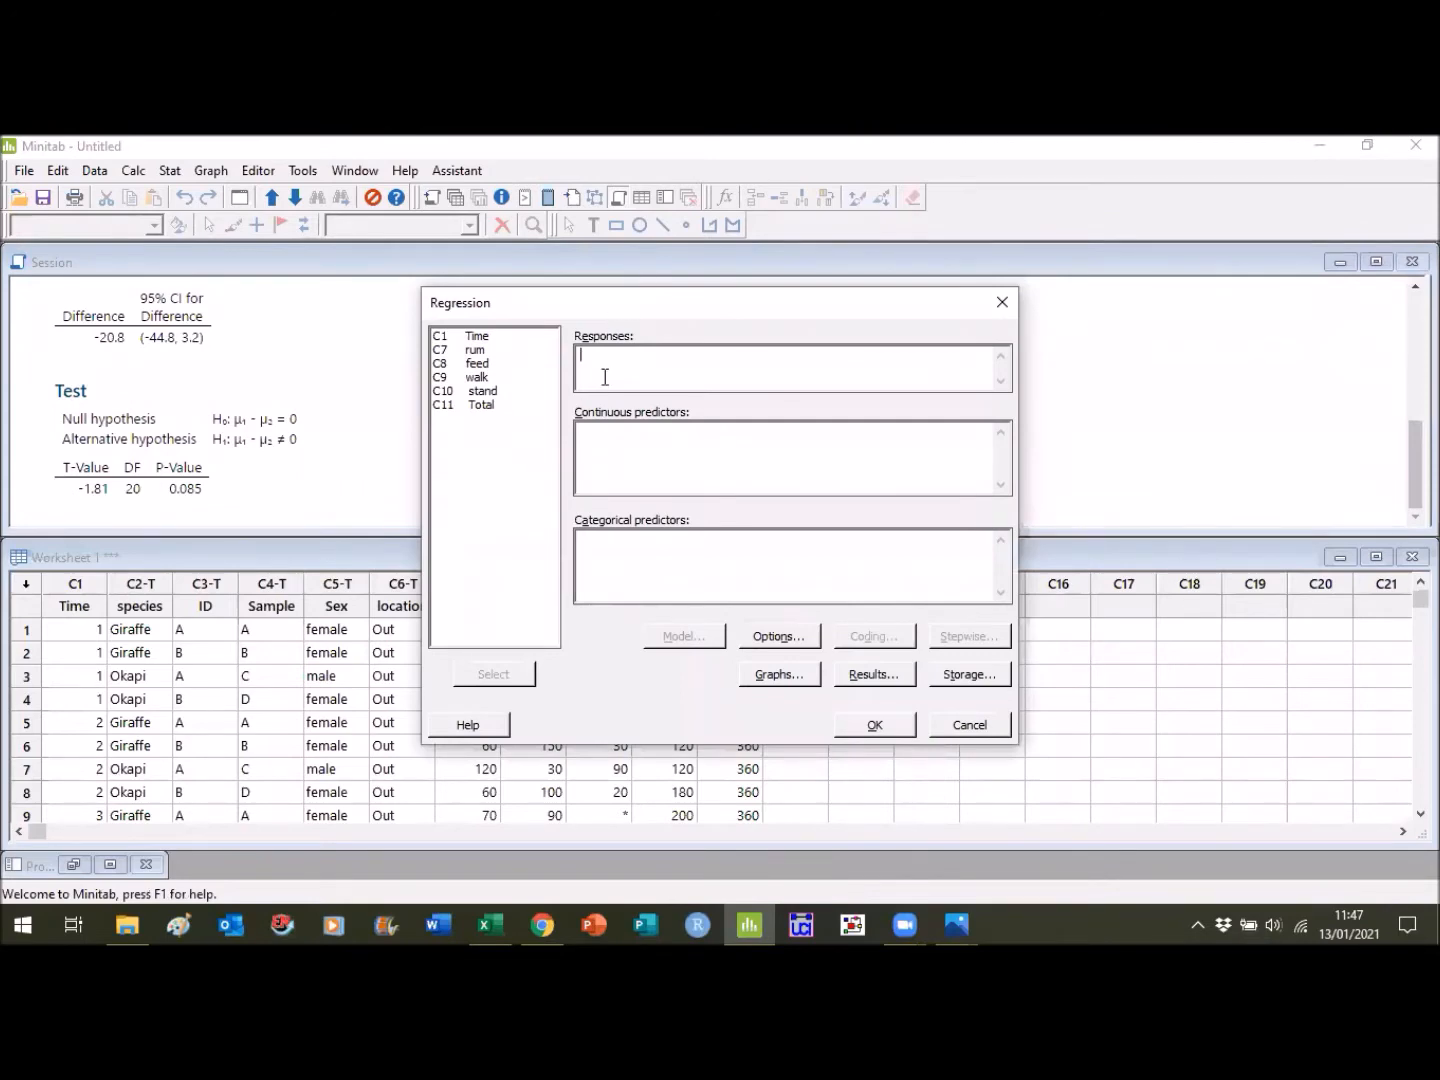
left_click(493, 350)
left_click(495, 675)
- Add species as the categorical predictor, run the regression and review its analysis of variance and model summary
left_click(596, 551)
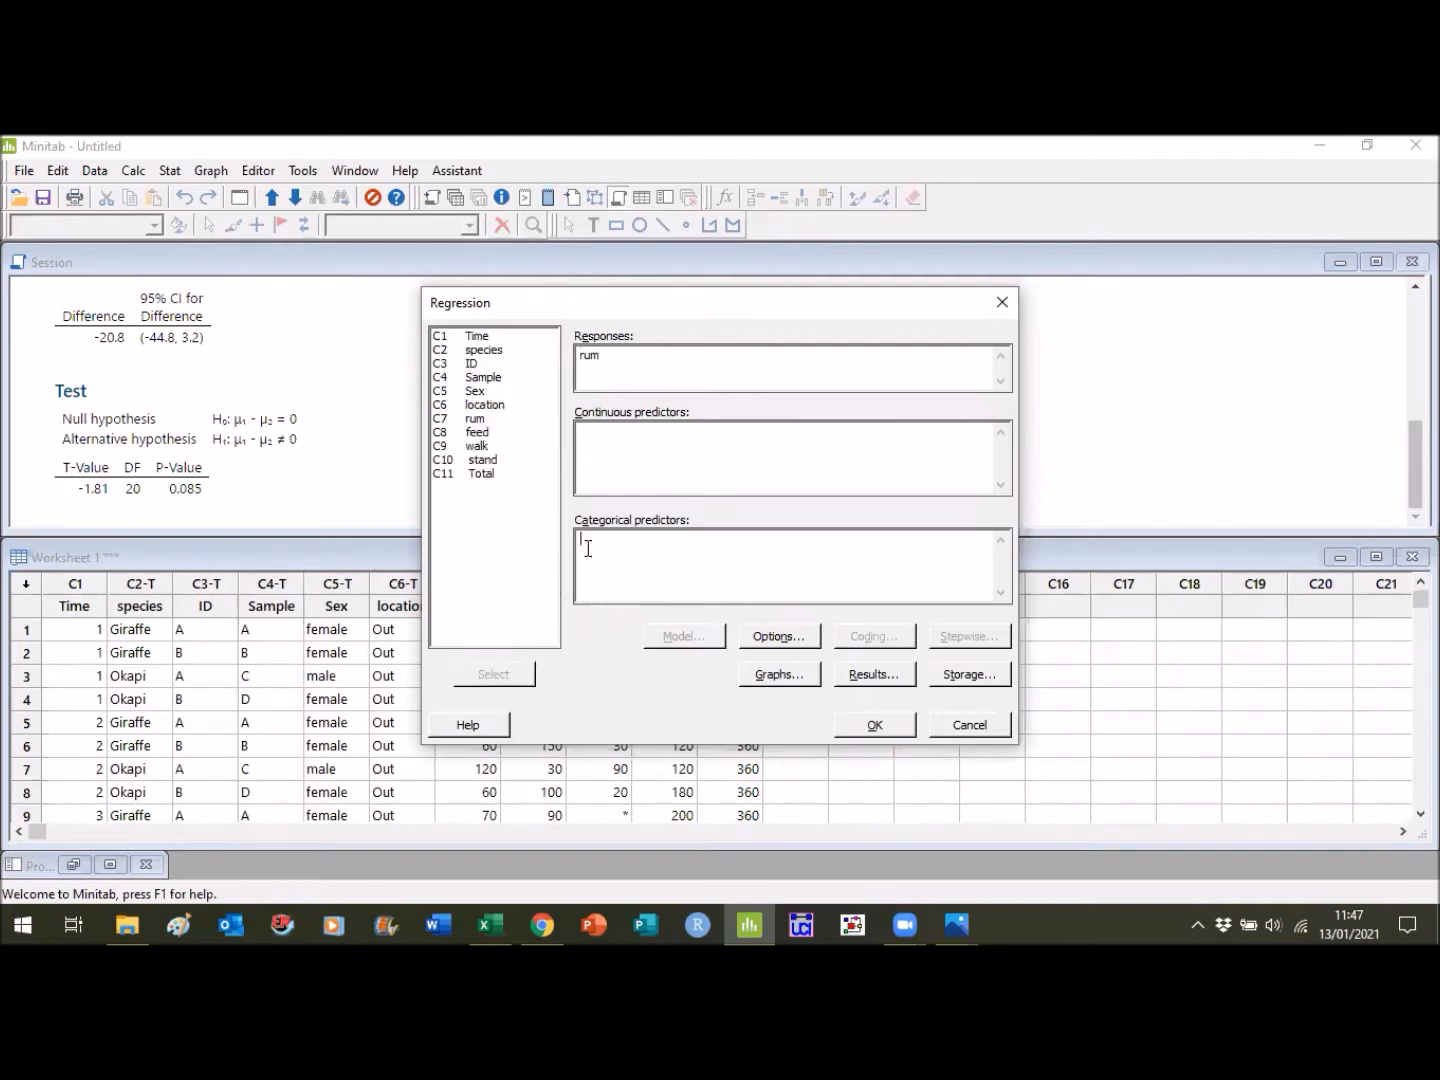
left_click(497, 351)
left_click(501, 677)
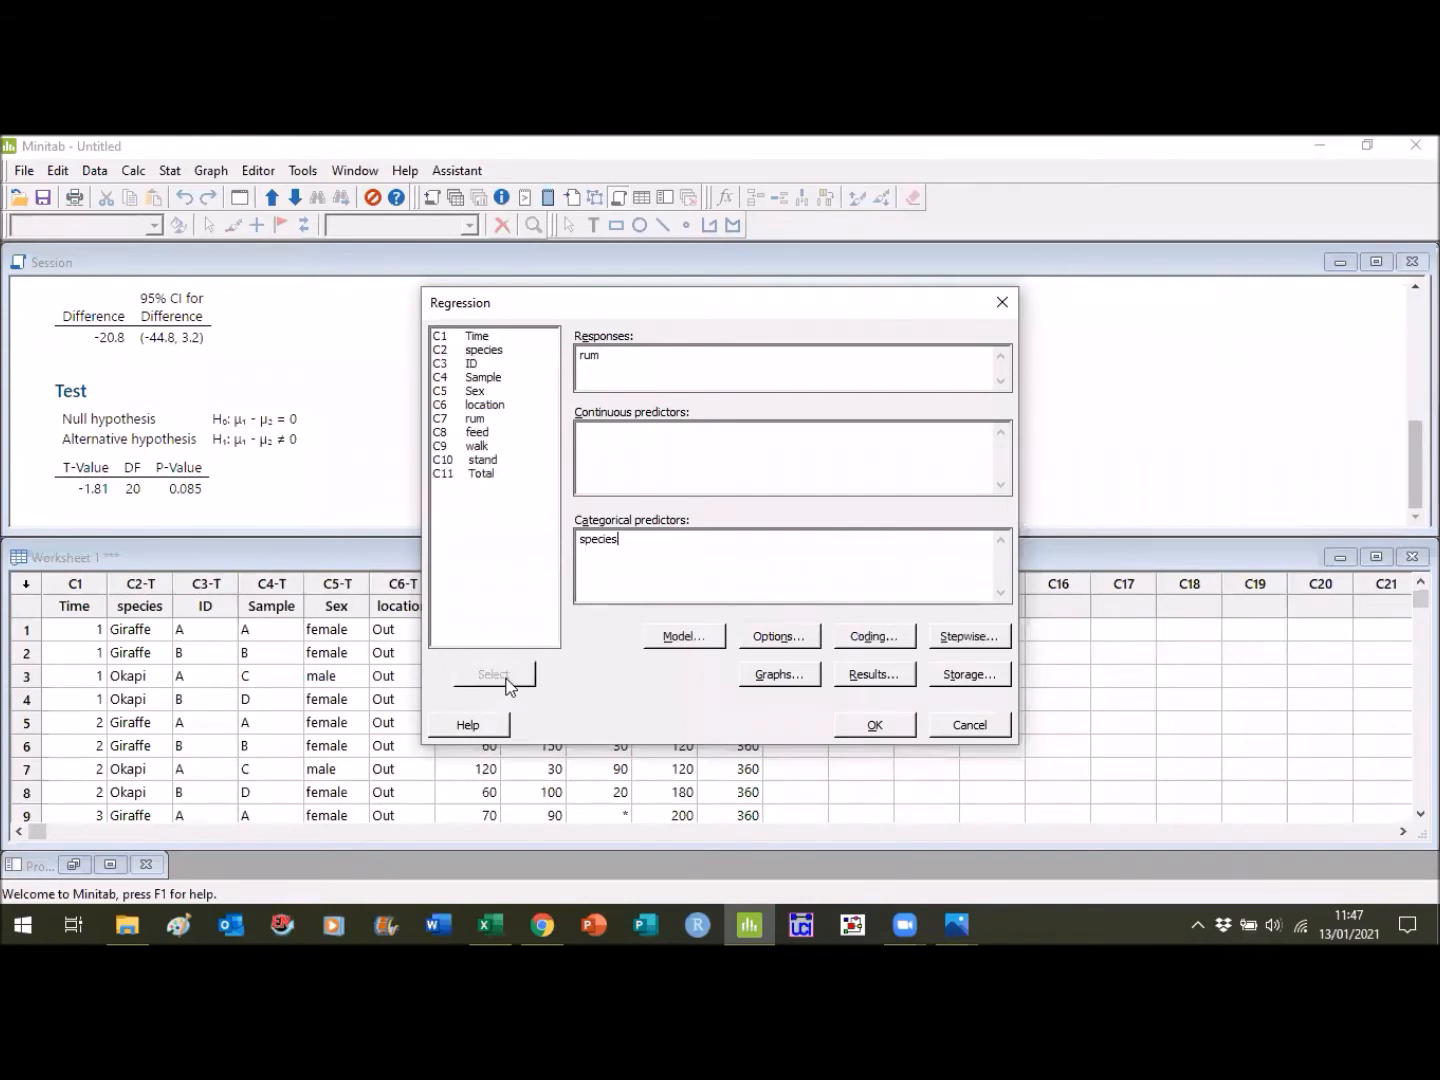
left_click(885, 727)
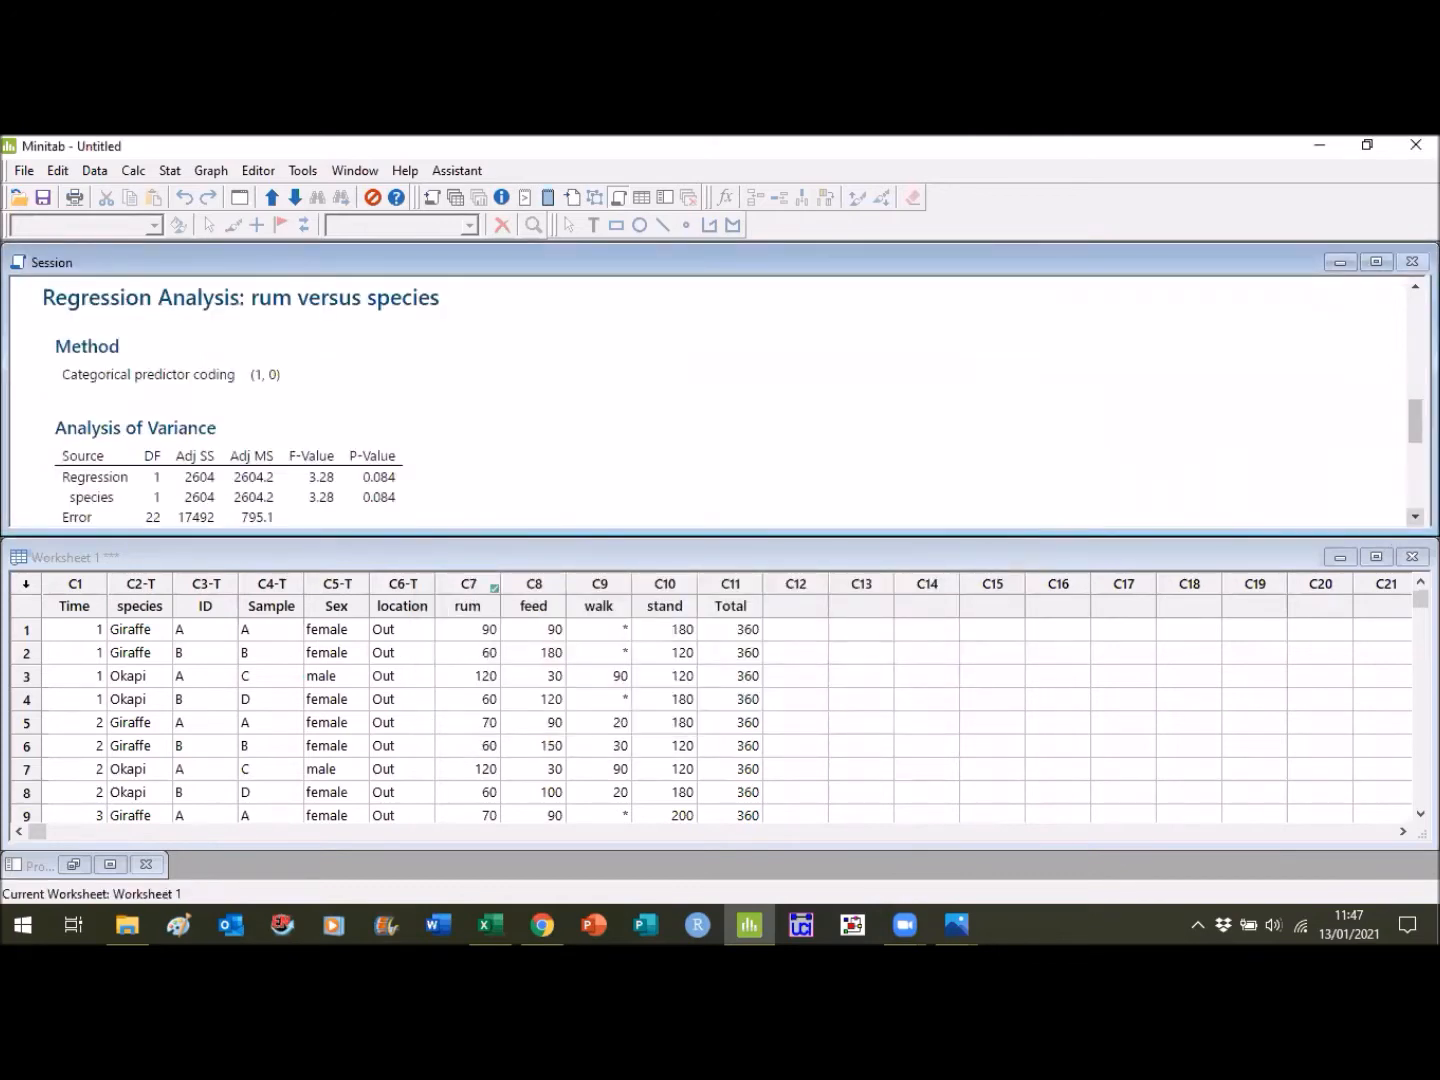
left_click(1415, 517)
left_click(1415, 517)
left_click(1415, 517)
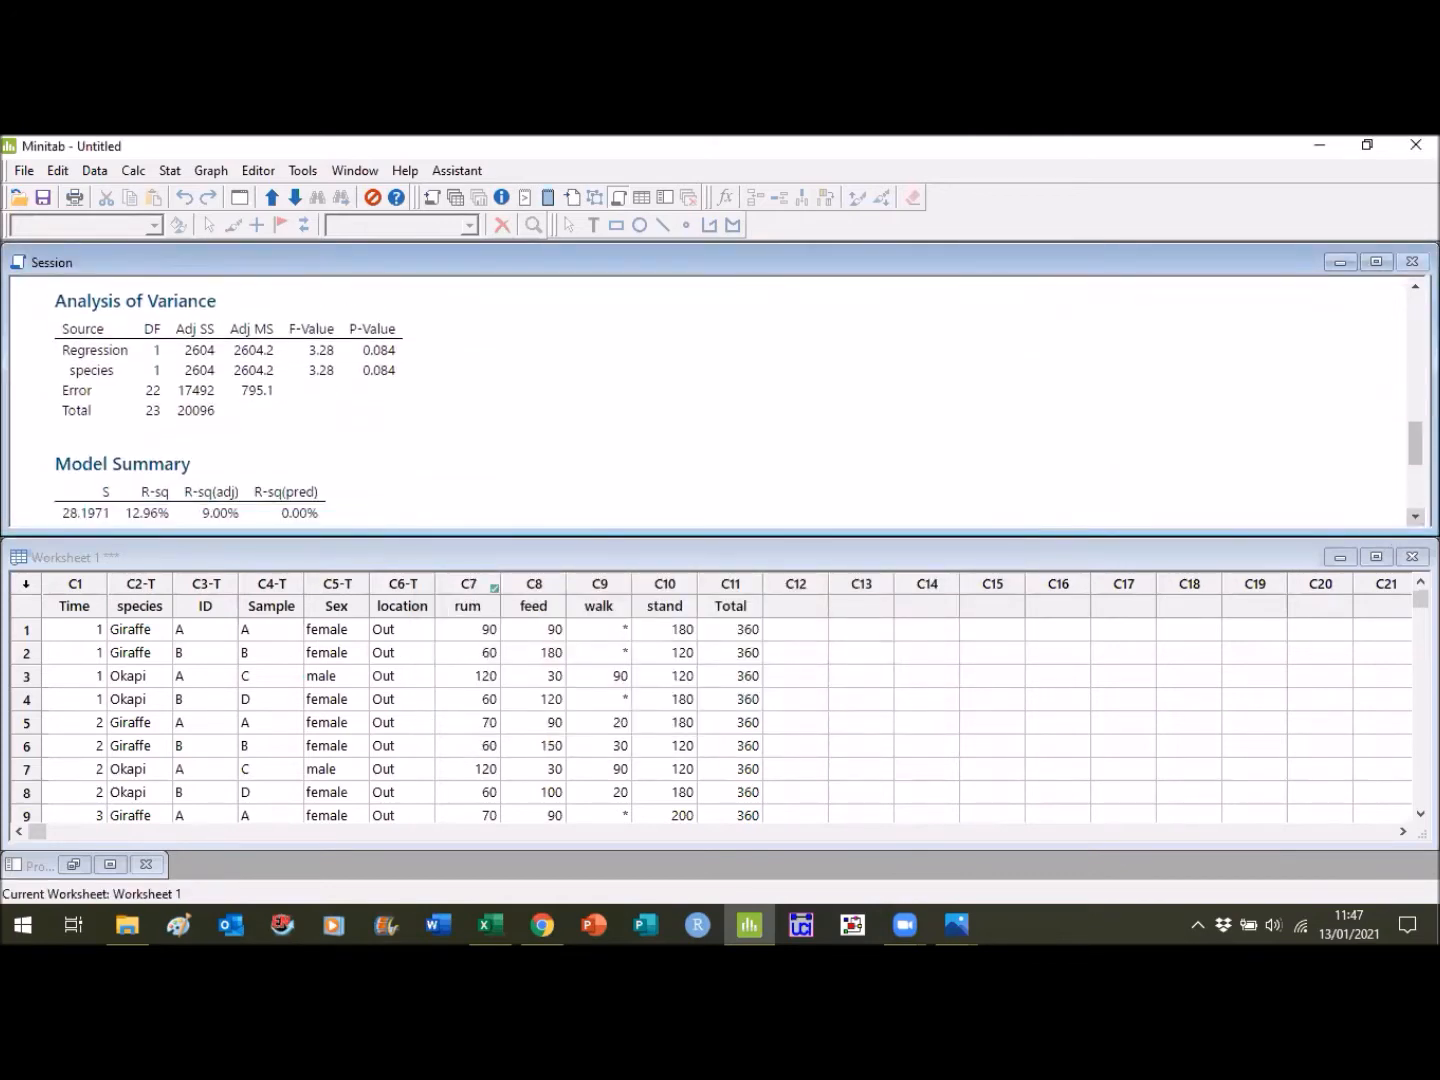
left_click(1415, 517)
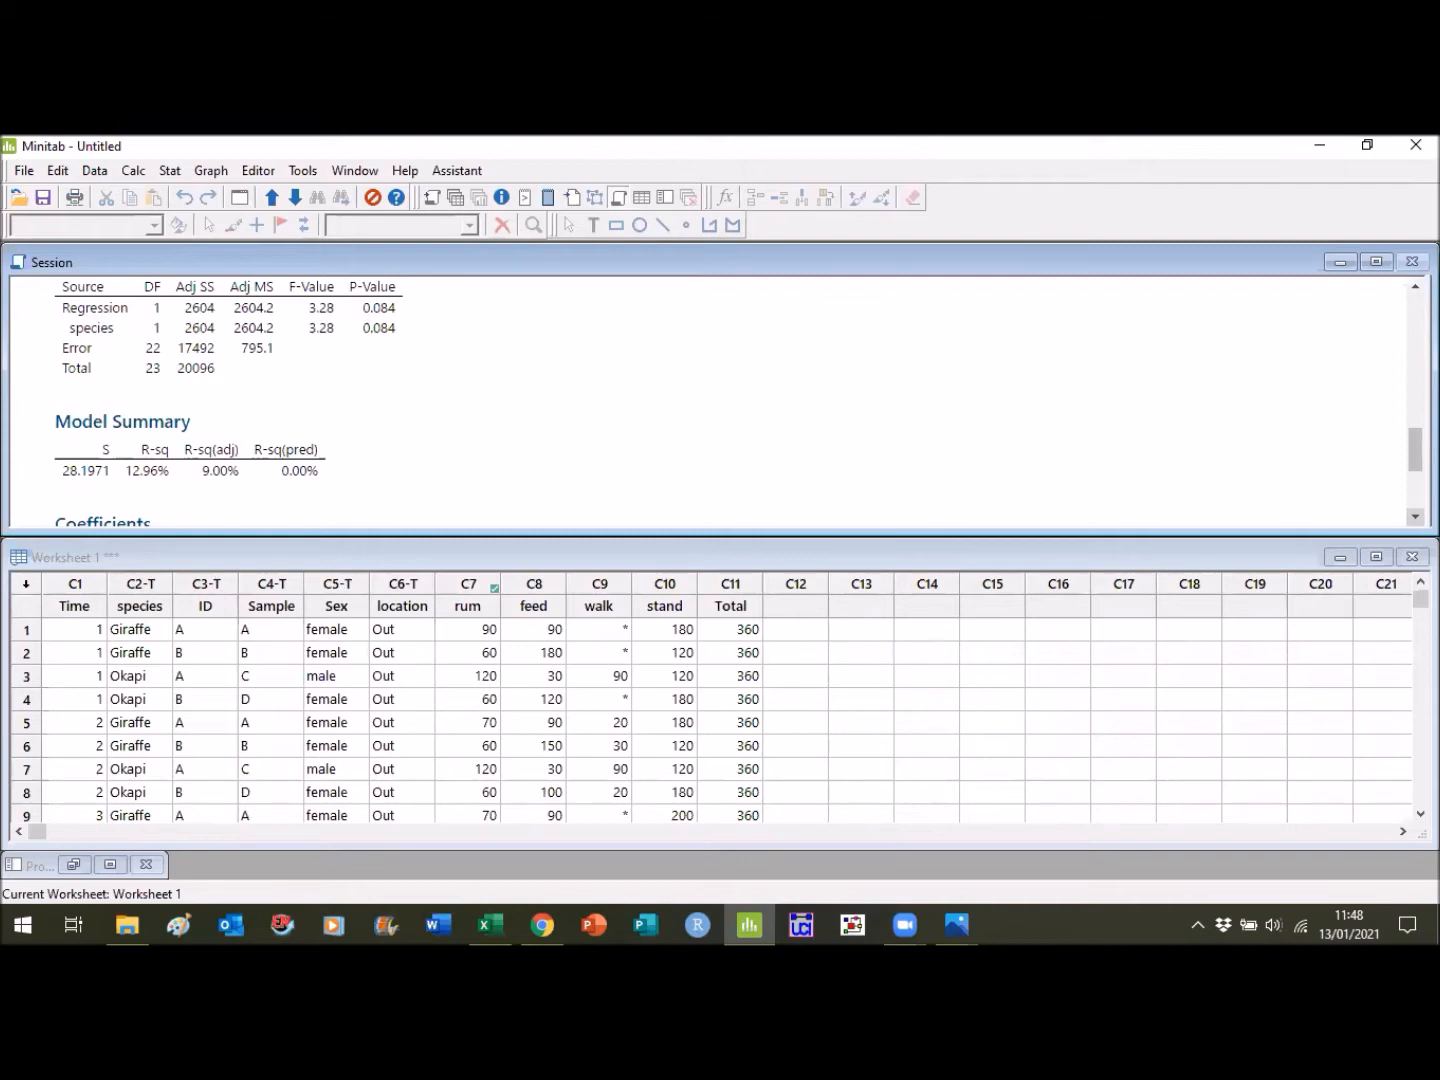
- Set up a Fit Mixed Effects Model analysis with rum as the response and Time as the random factor
left_click(169, 171)
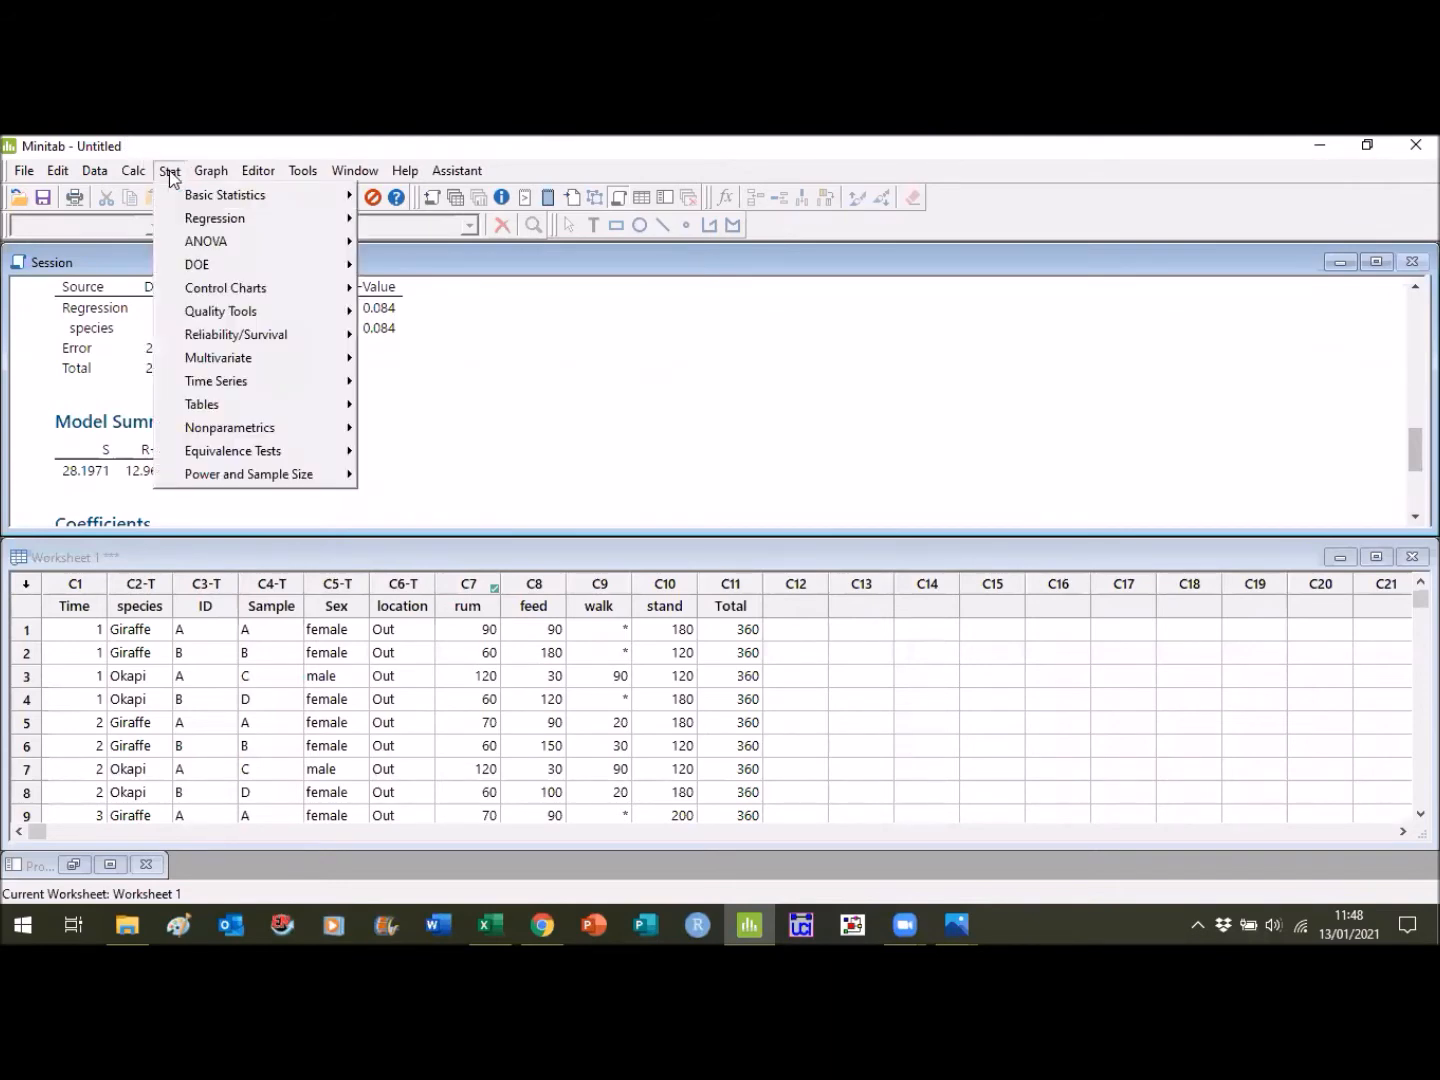
mouse_move(259, 244)
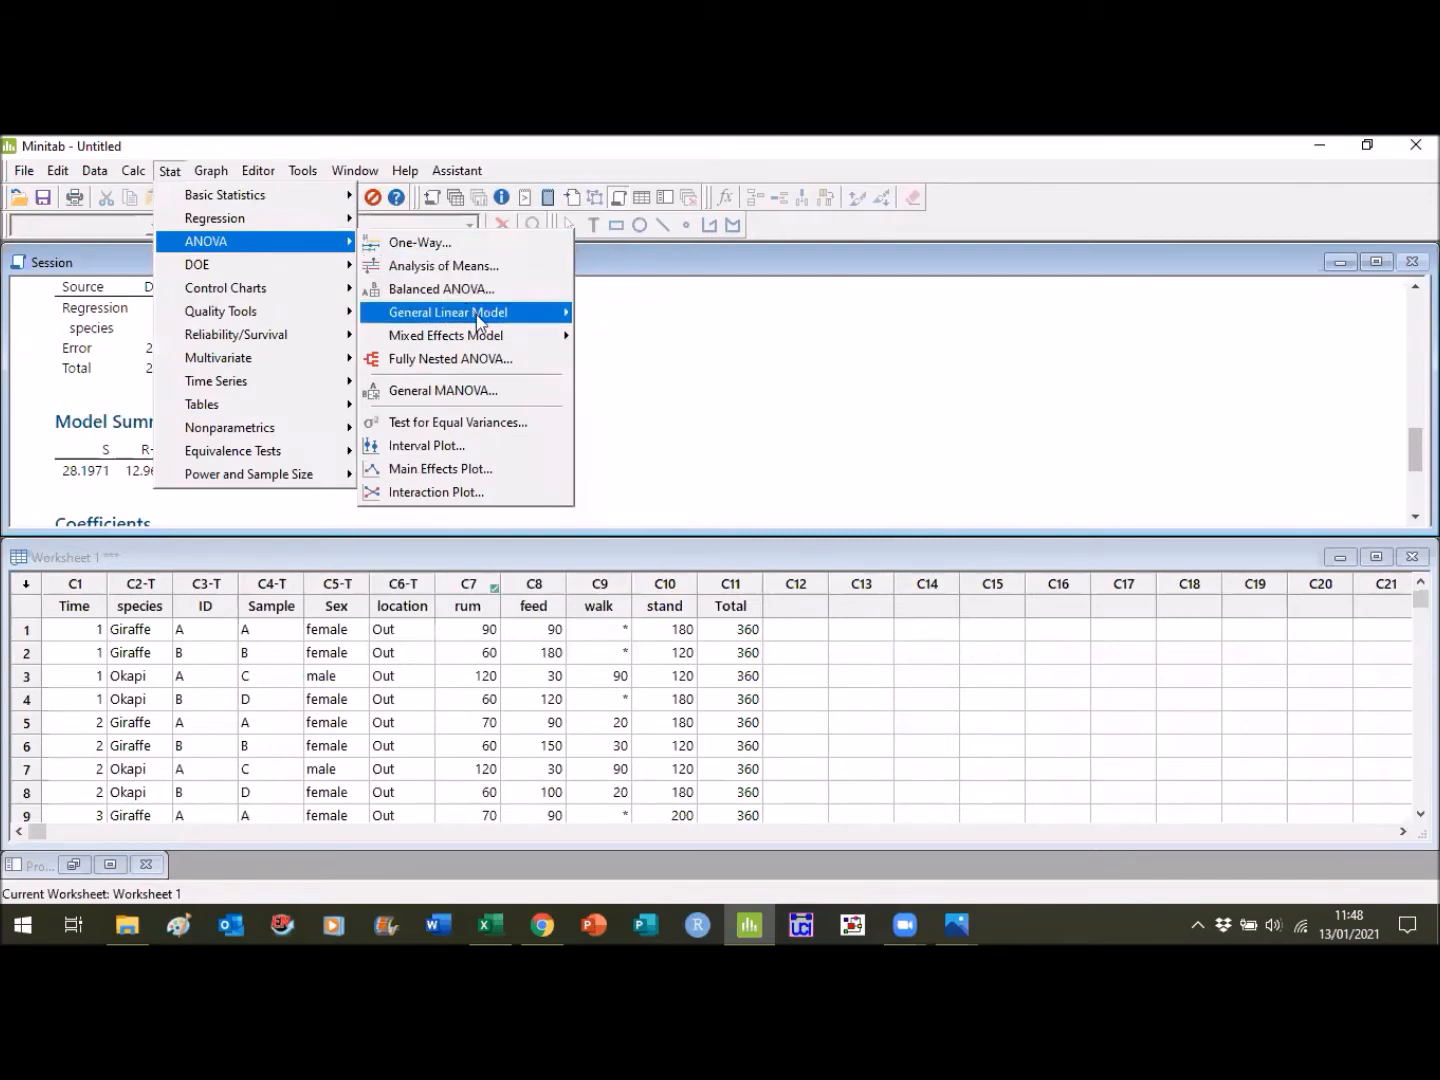
mouse_move(500, 343)
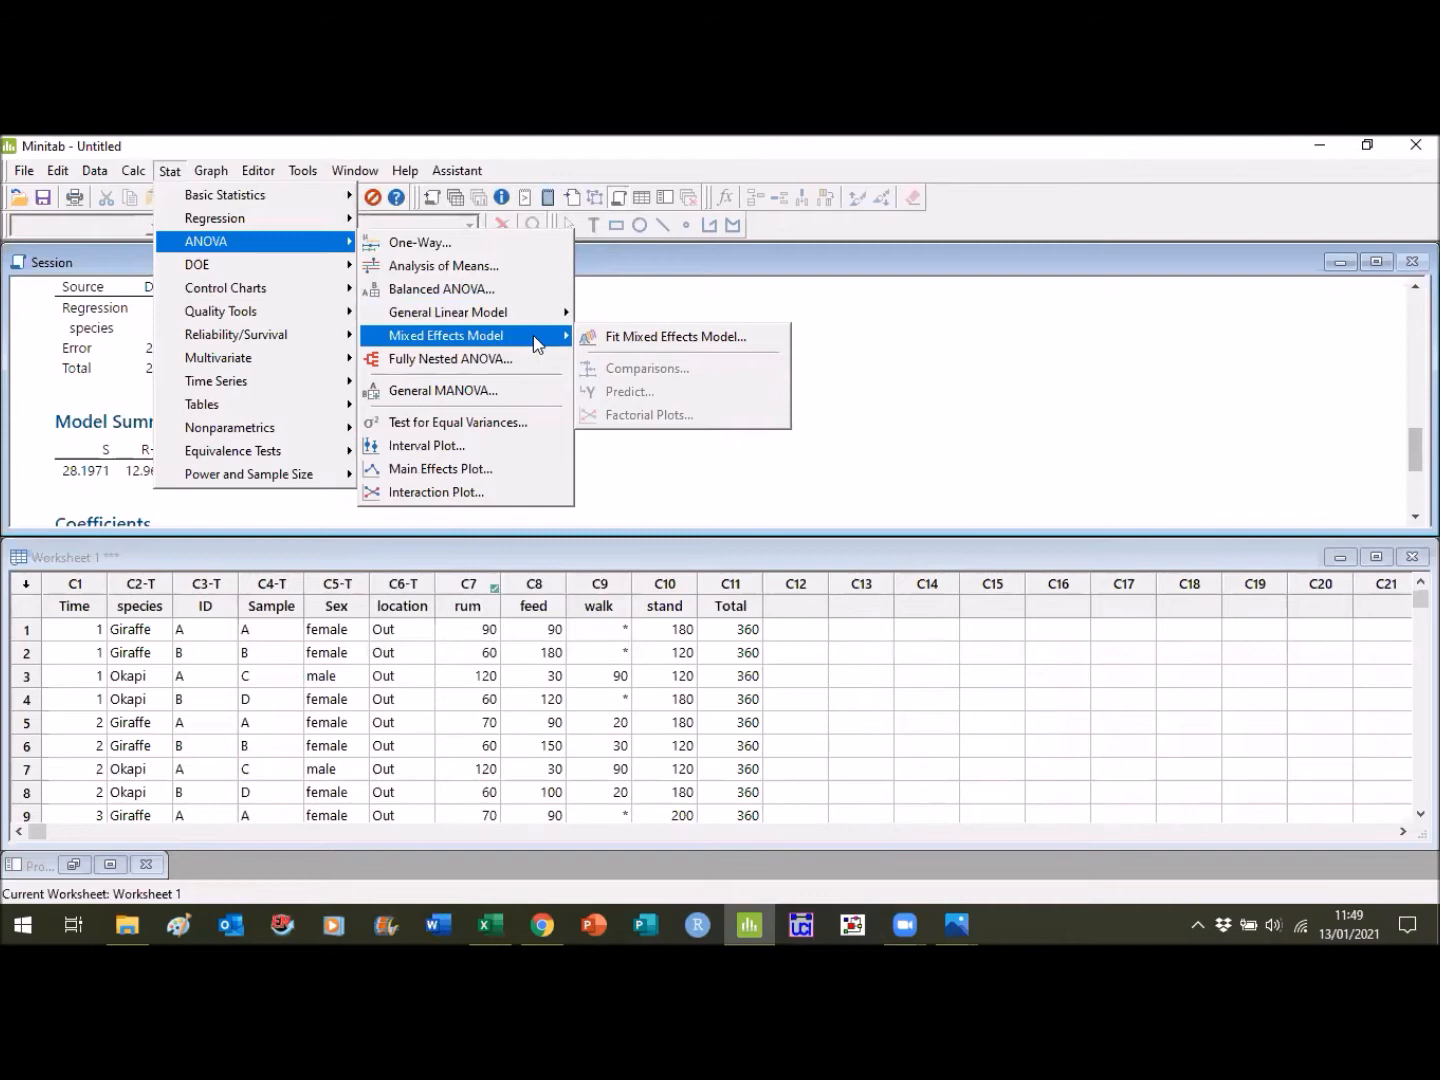
left_click(625, 341)
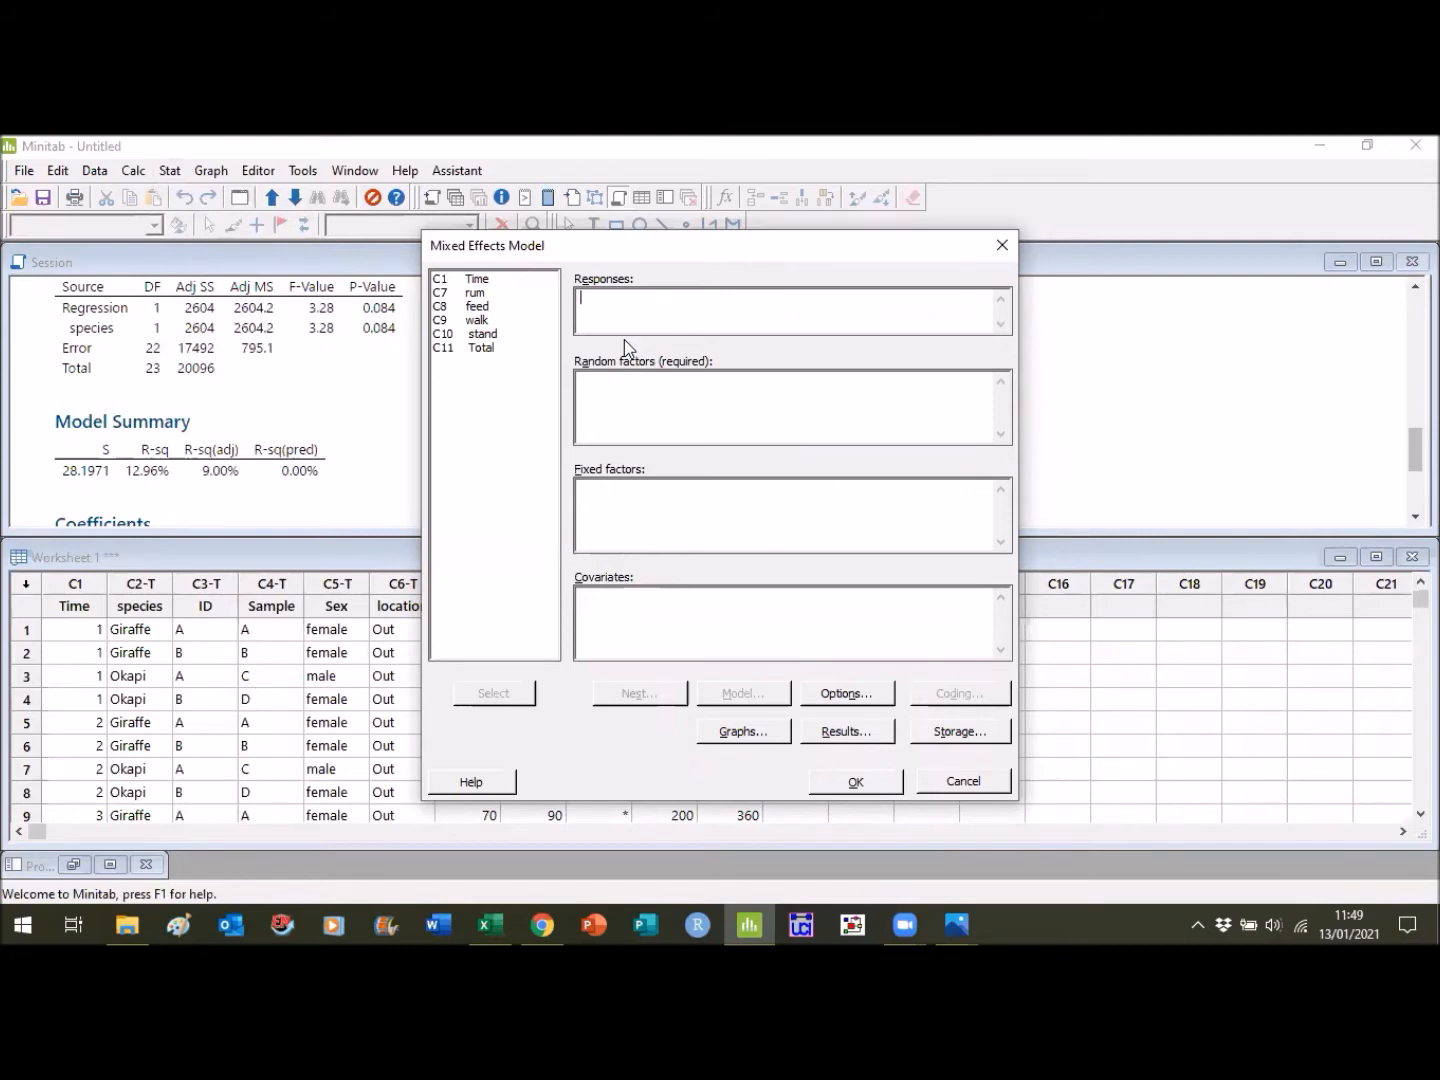
left_click(487, 296)
left_click(504, 691)
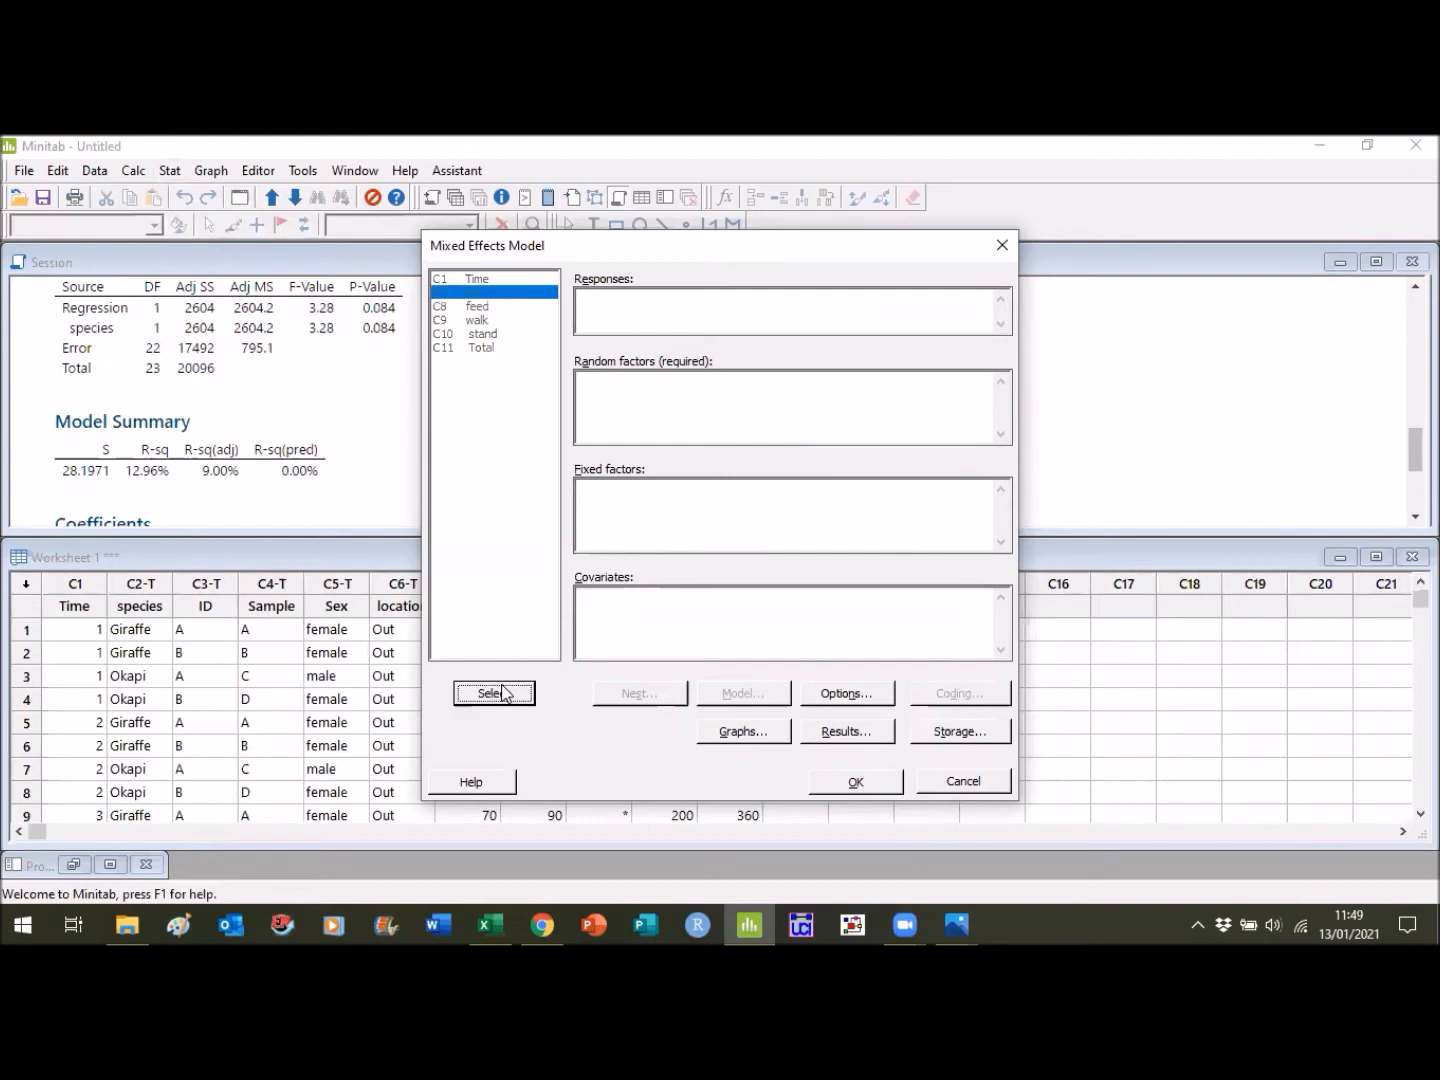
left_click(700, 408)
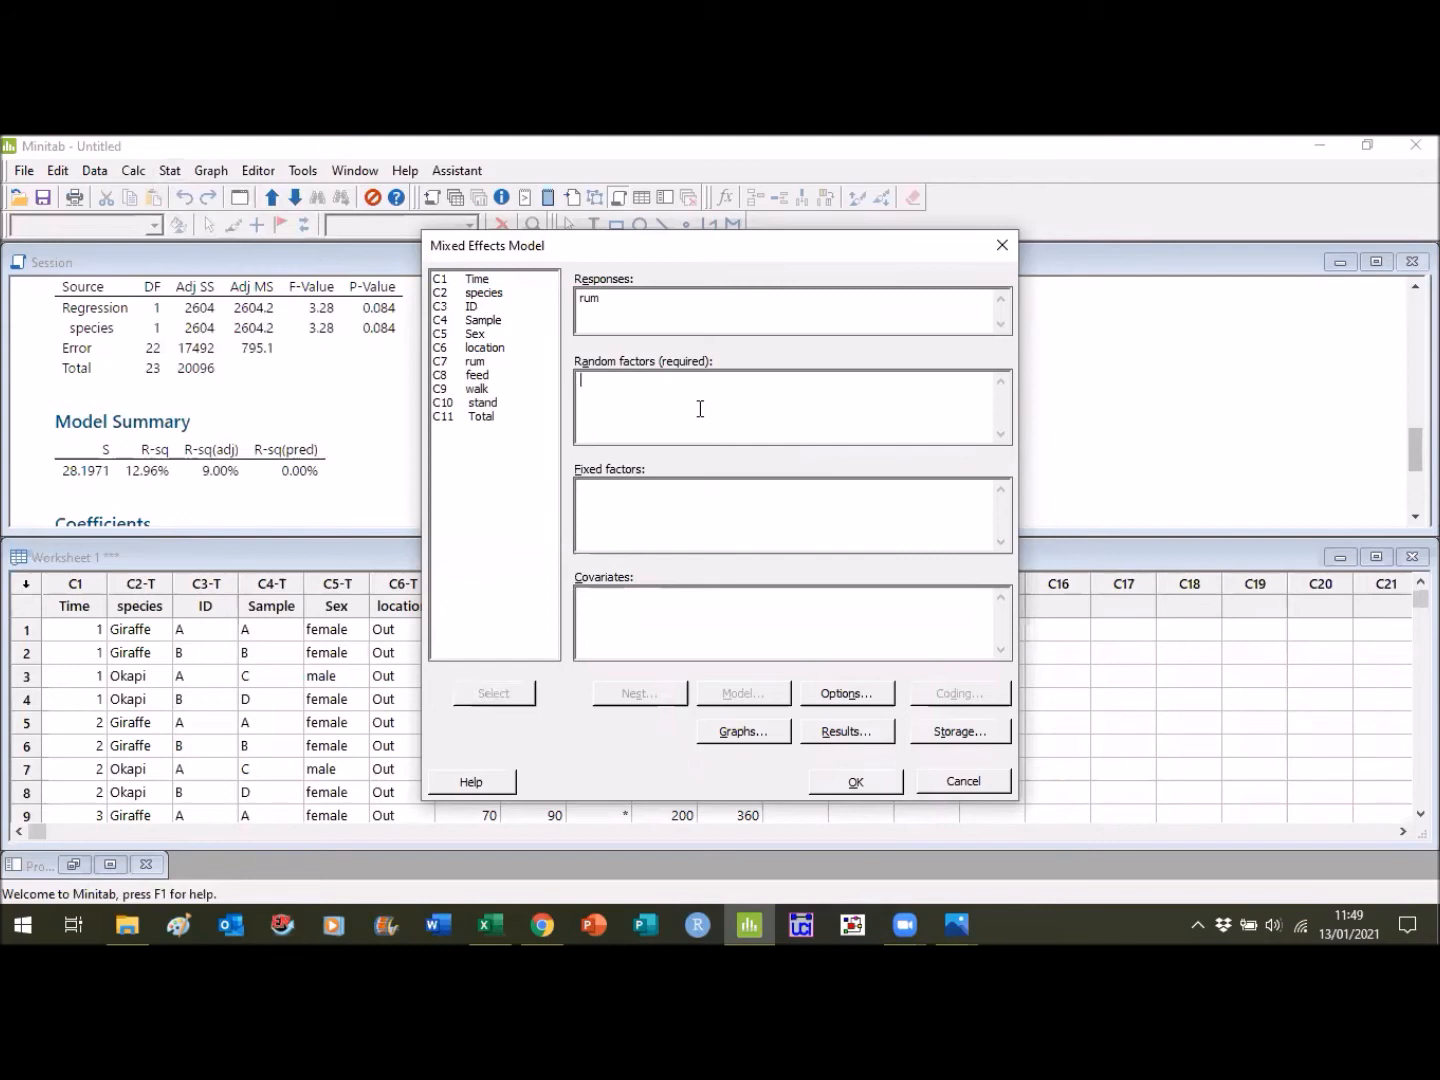
left_click(487, 281)
left_click(496, 694)
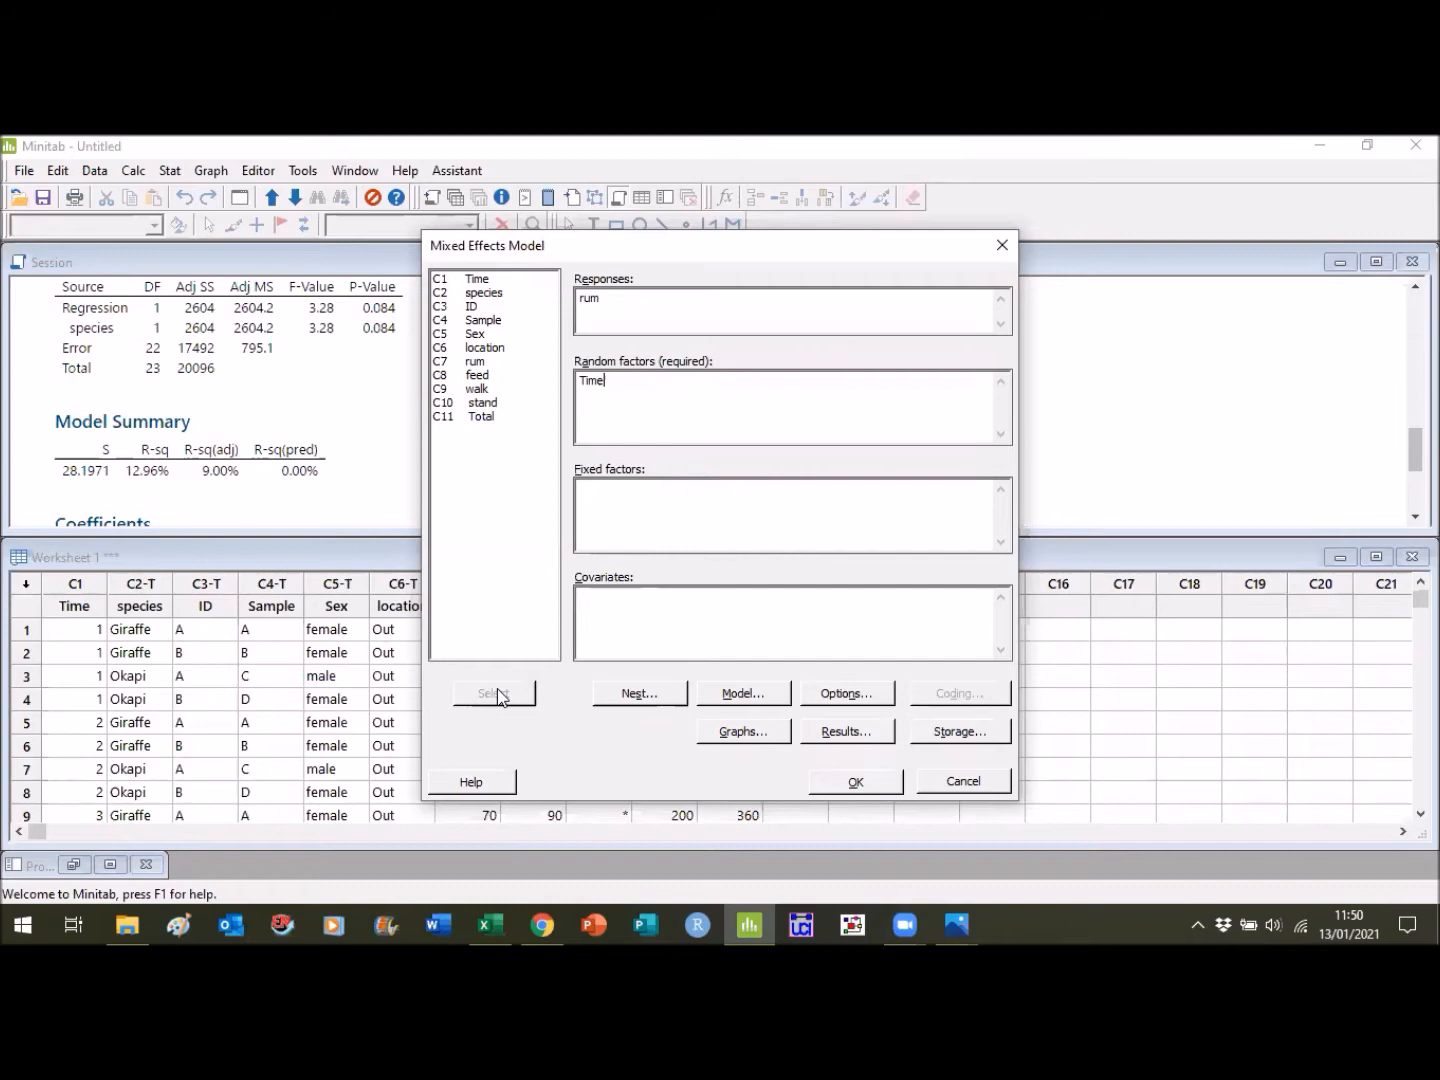
- Add species, Sample and Sex as the fixed factors of the mixed effects model
left_click(632, 531)
left_click(510, 291)
left_click(505, 692)
left_click(501, 320)
left_click(501, 691)
left_click(483, 334)
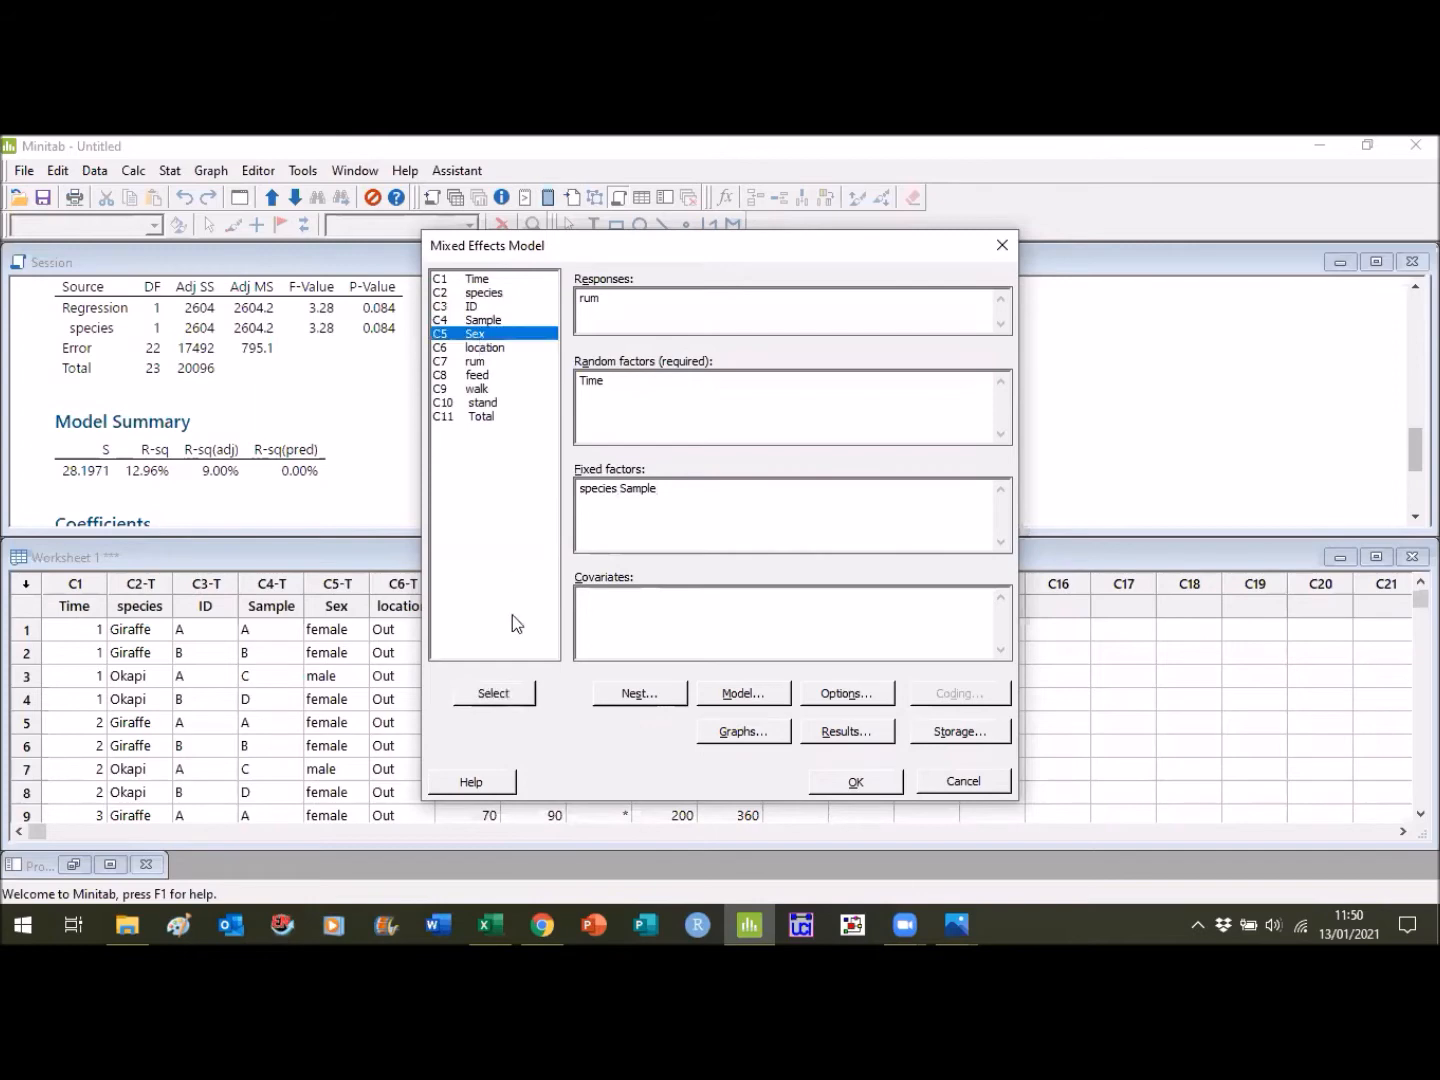
left_click(514, 692)
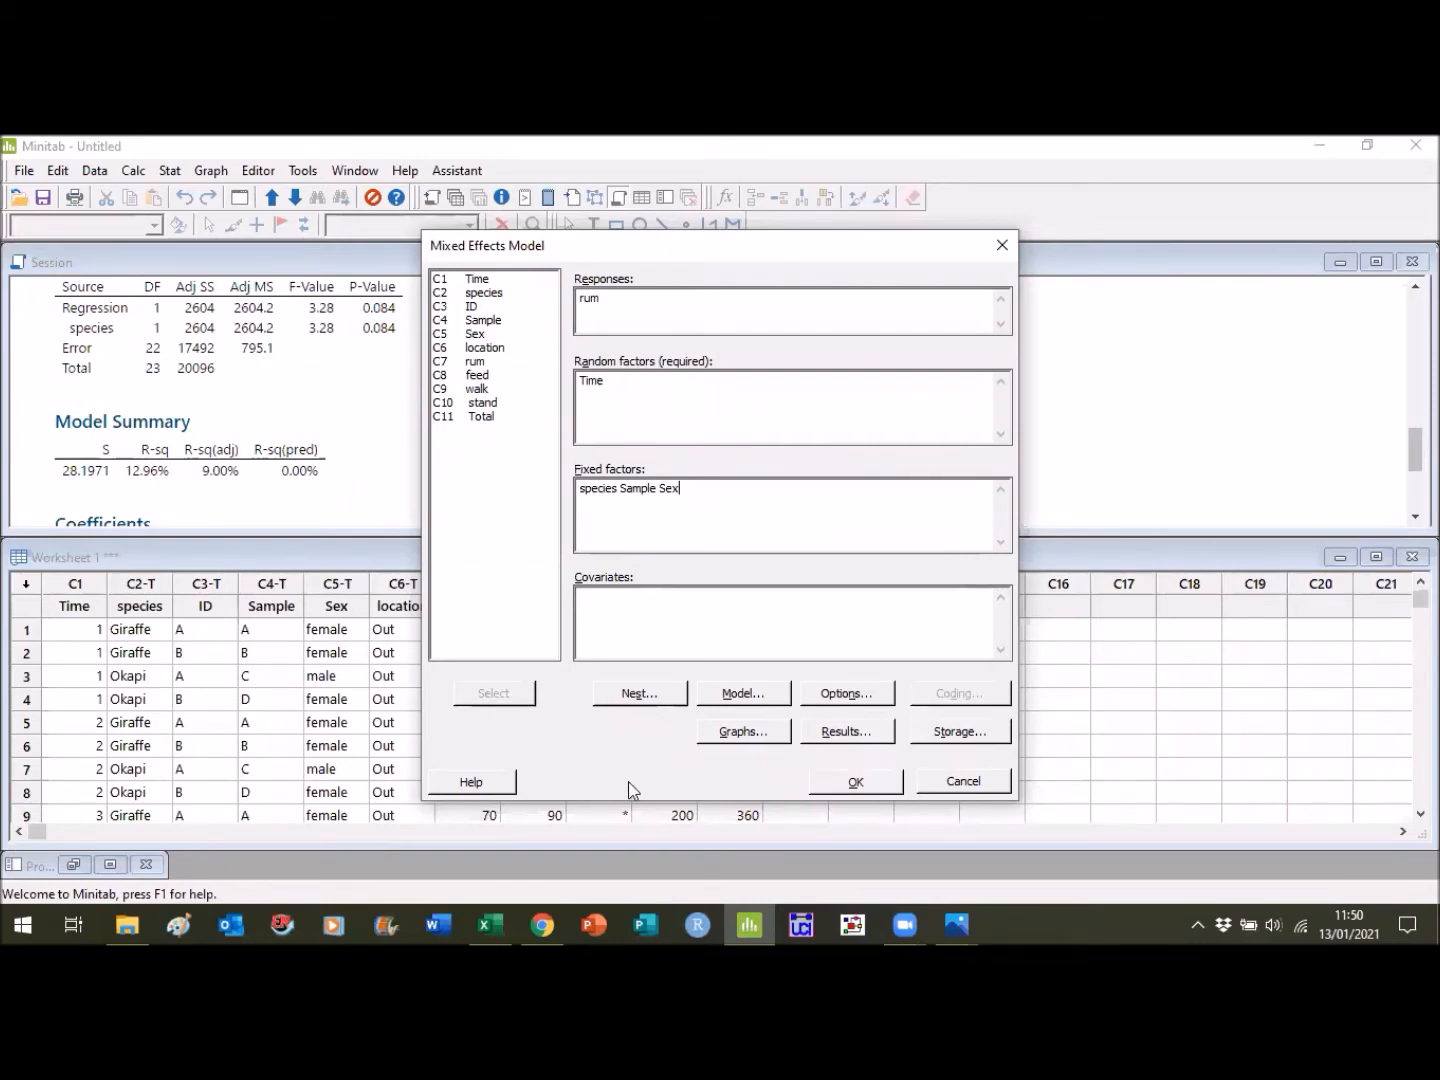
- Choose four-in-one residual plots for the mixed effects model and run the analysis
left_click(752, 734)
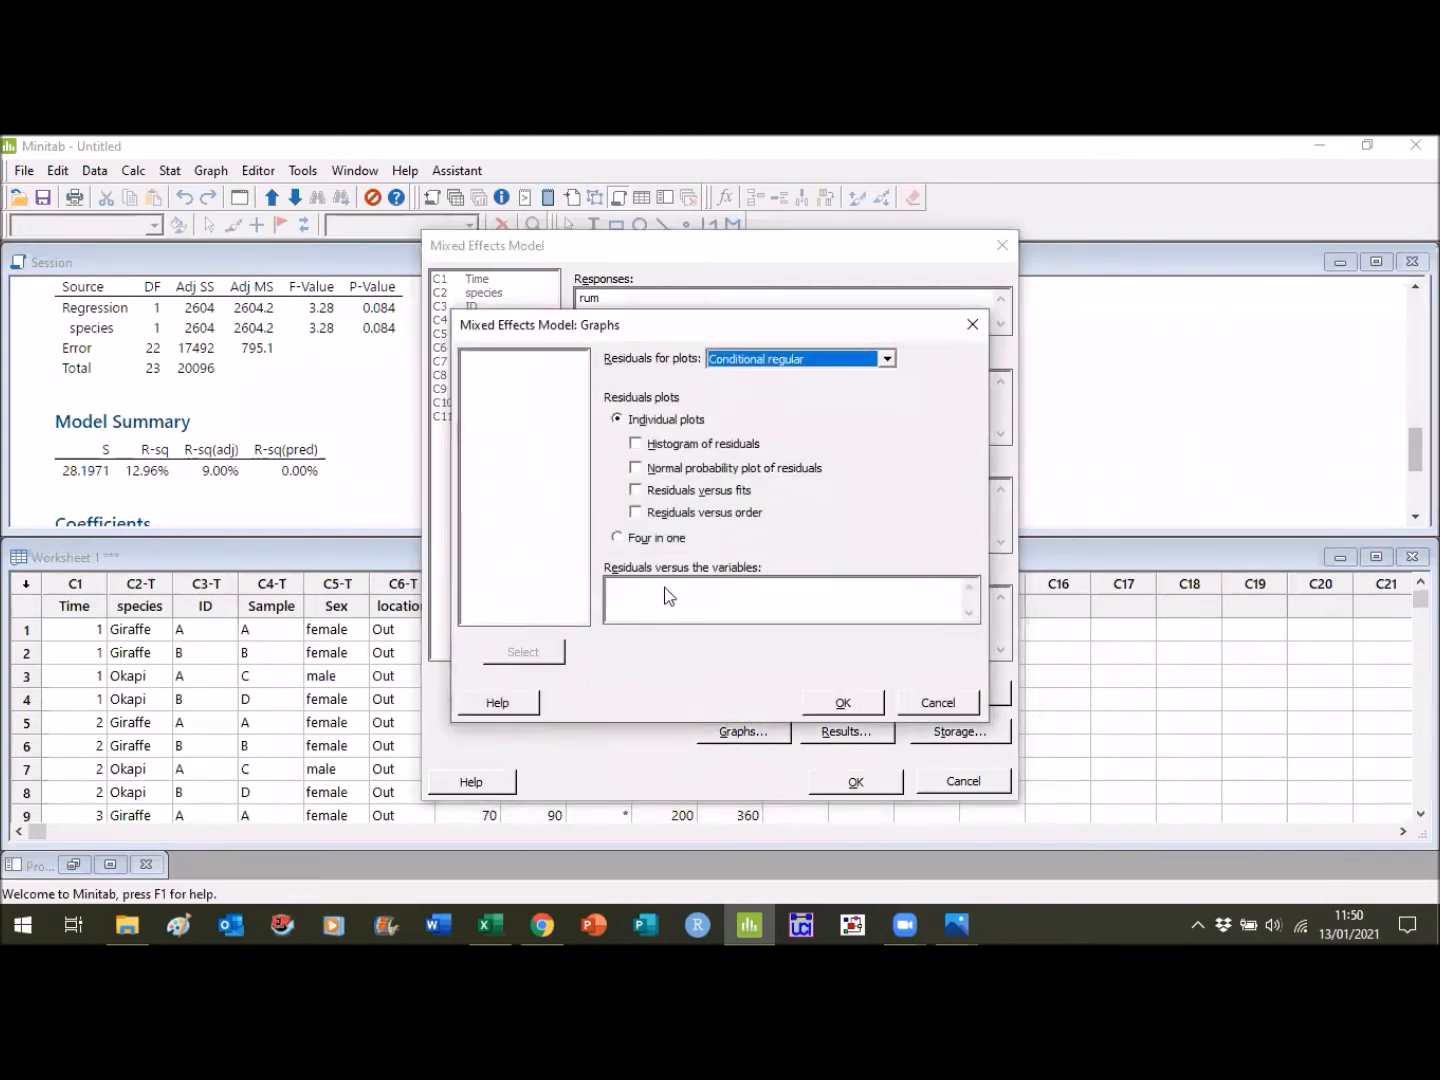
left_click(621, 538)
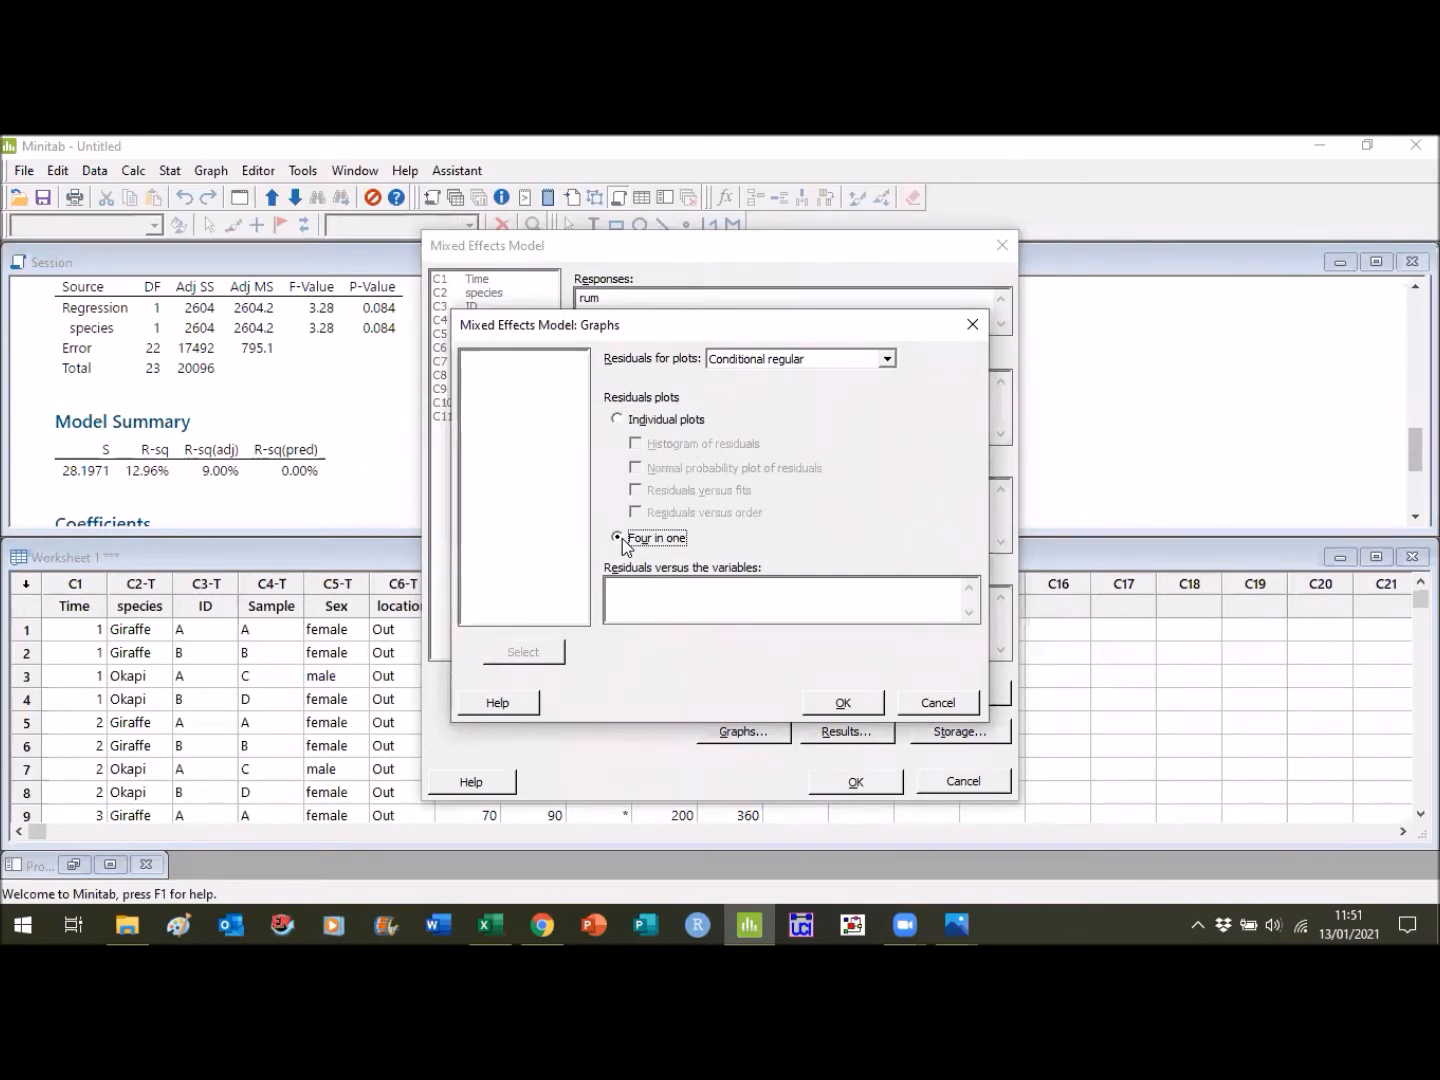
left_click(842, 702)
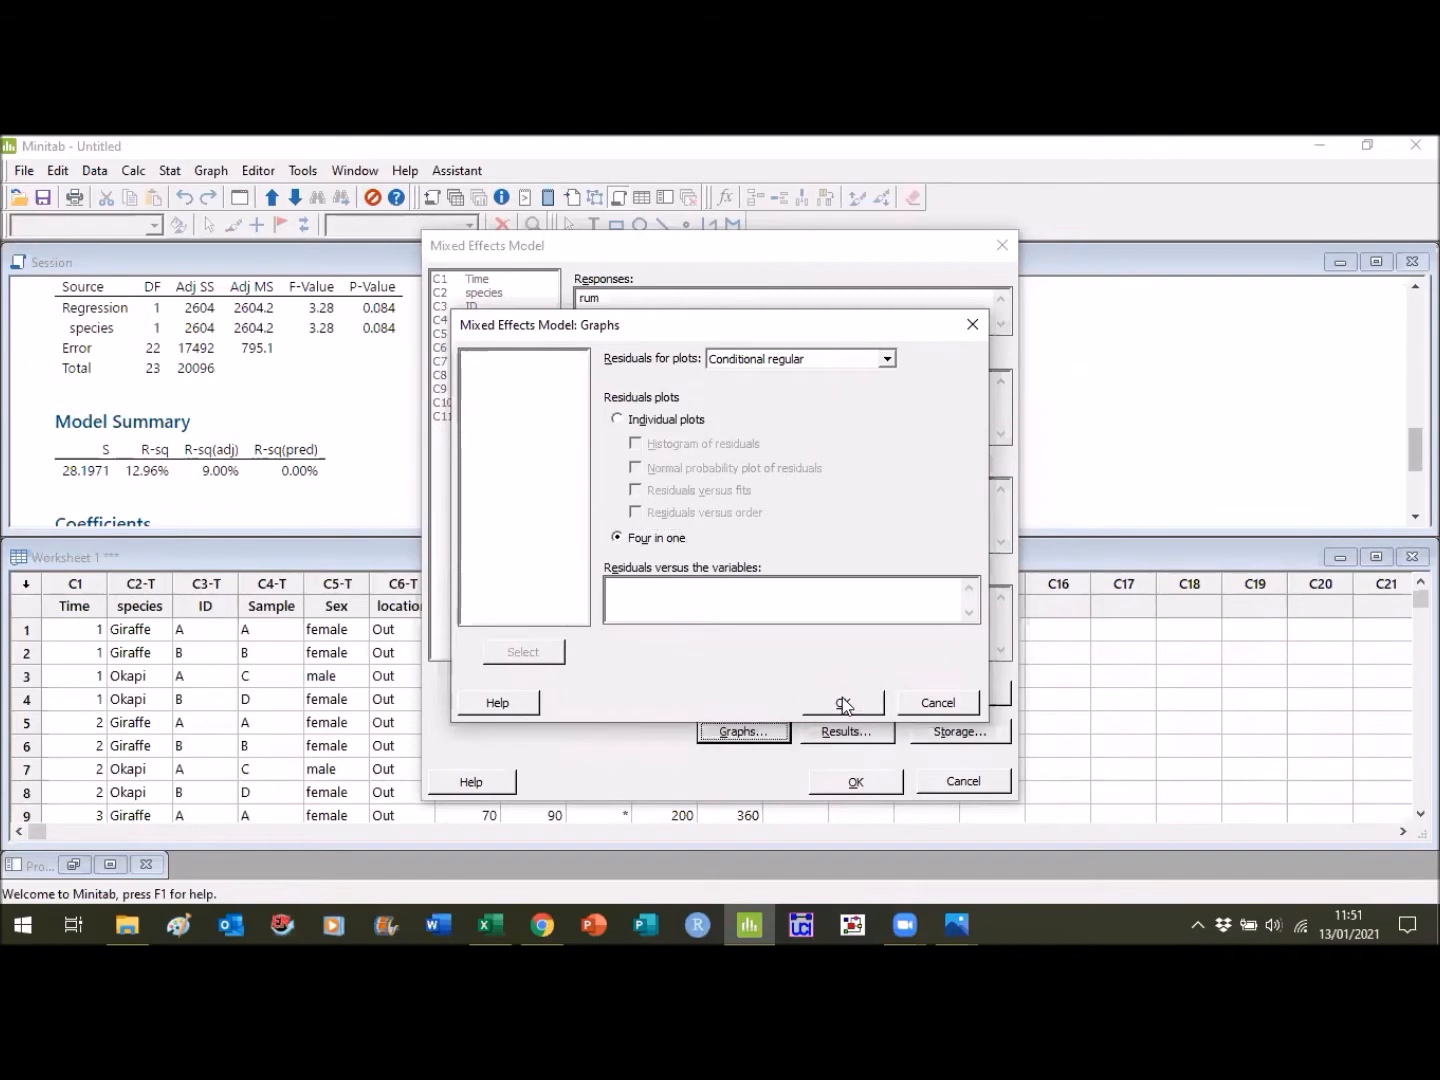
left_click(863, 781)
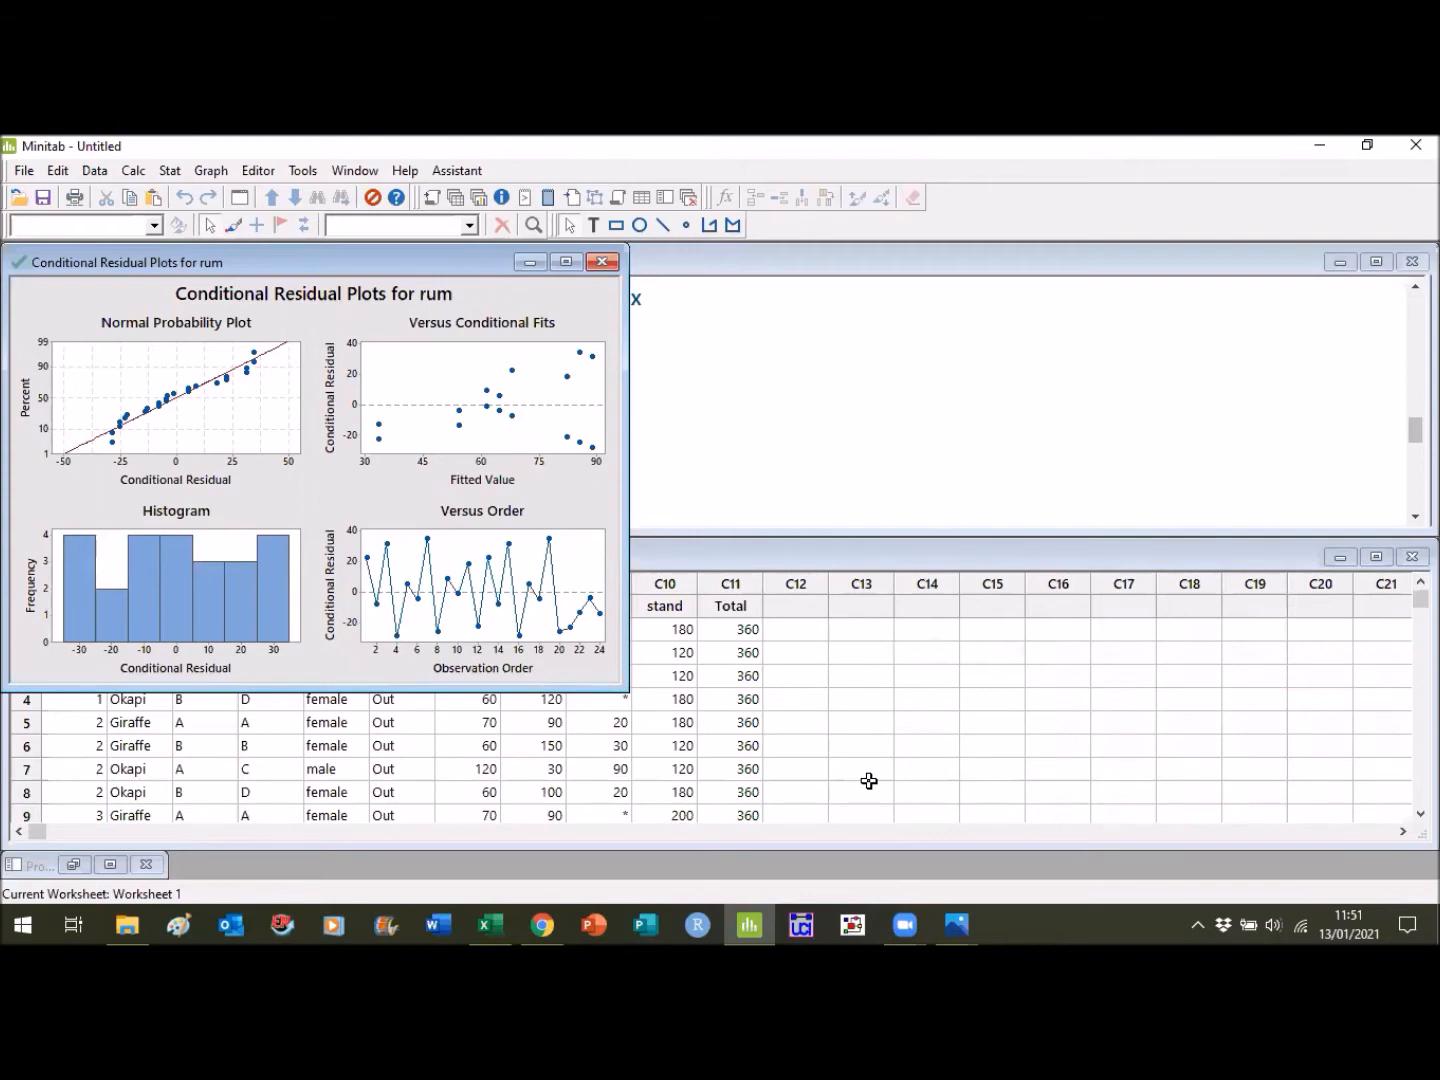
- Minimize the conditional residual plots for rum and examine the mixed effects model output through the variance components
left_click(540, 323)
left_click(529, 266)
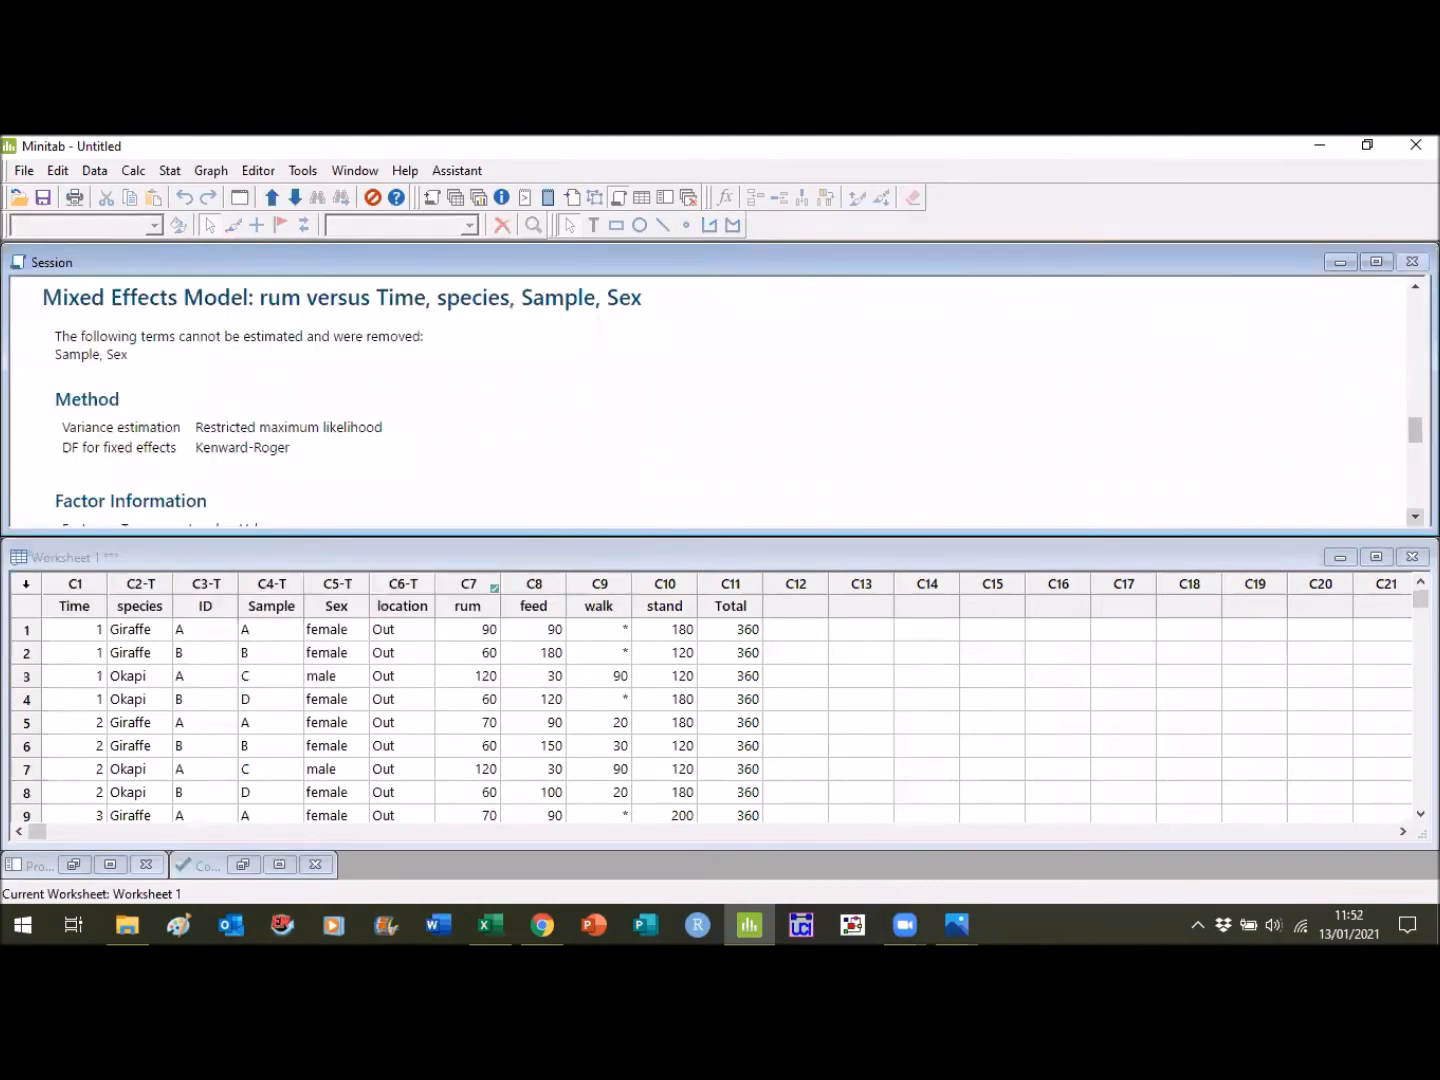
scroll(700, 400, "down", 5)
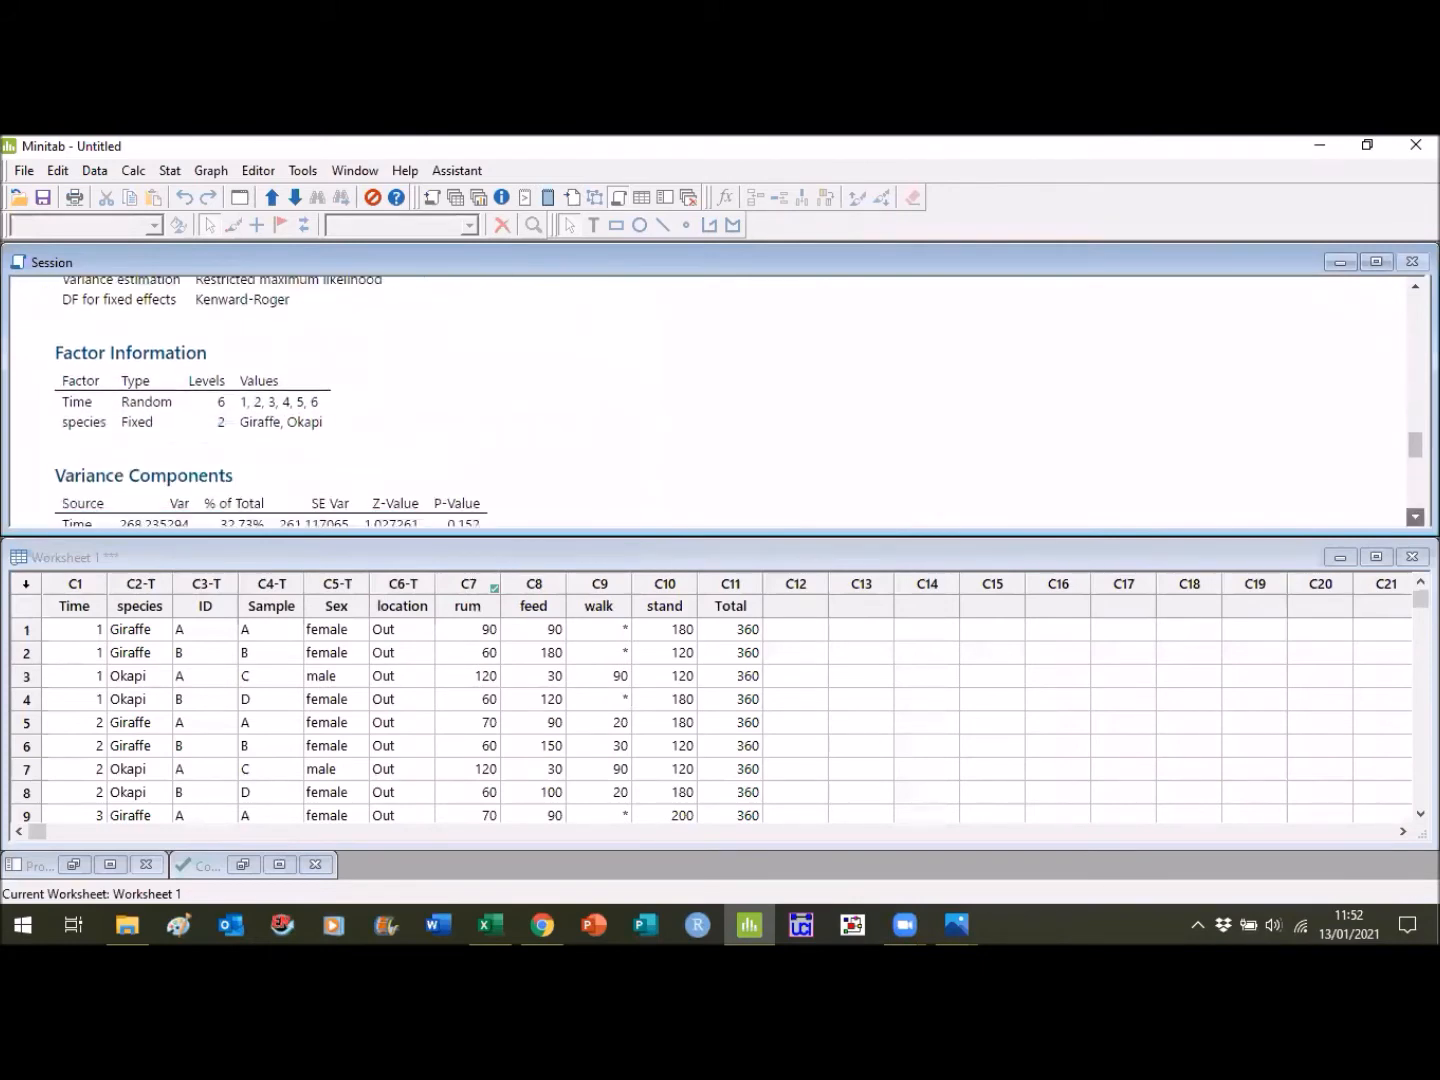
scroll(700, 400, "down", 1)
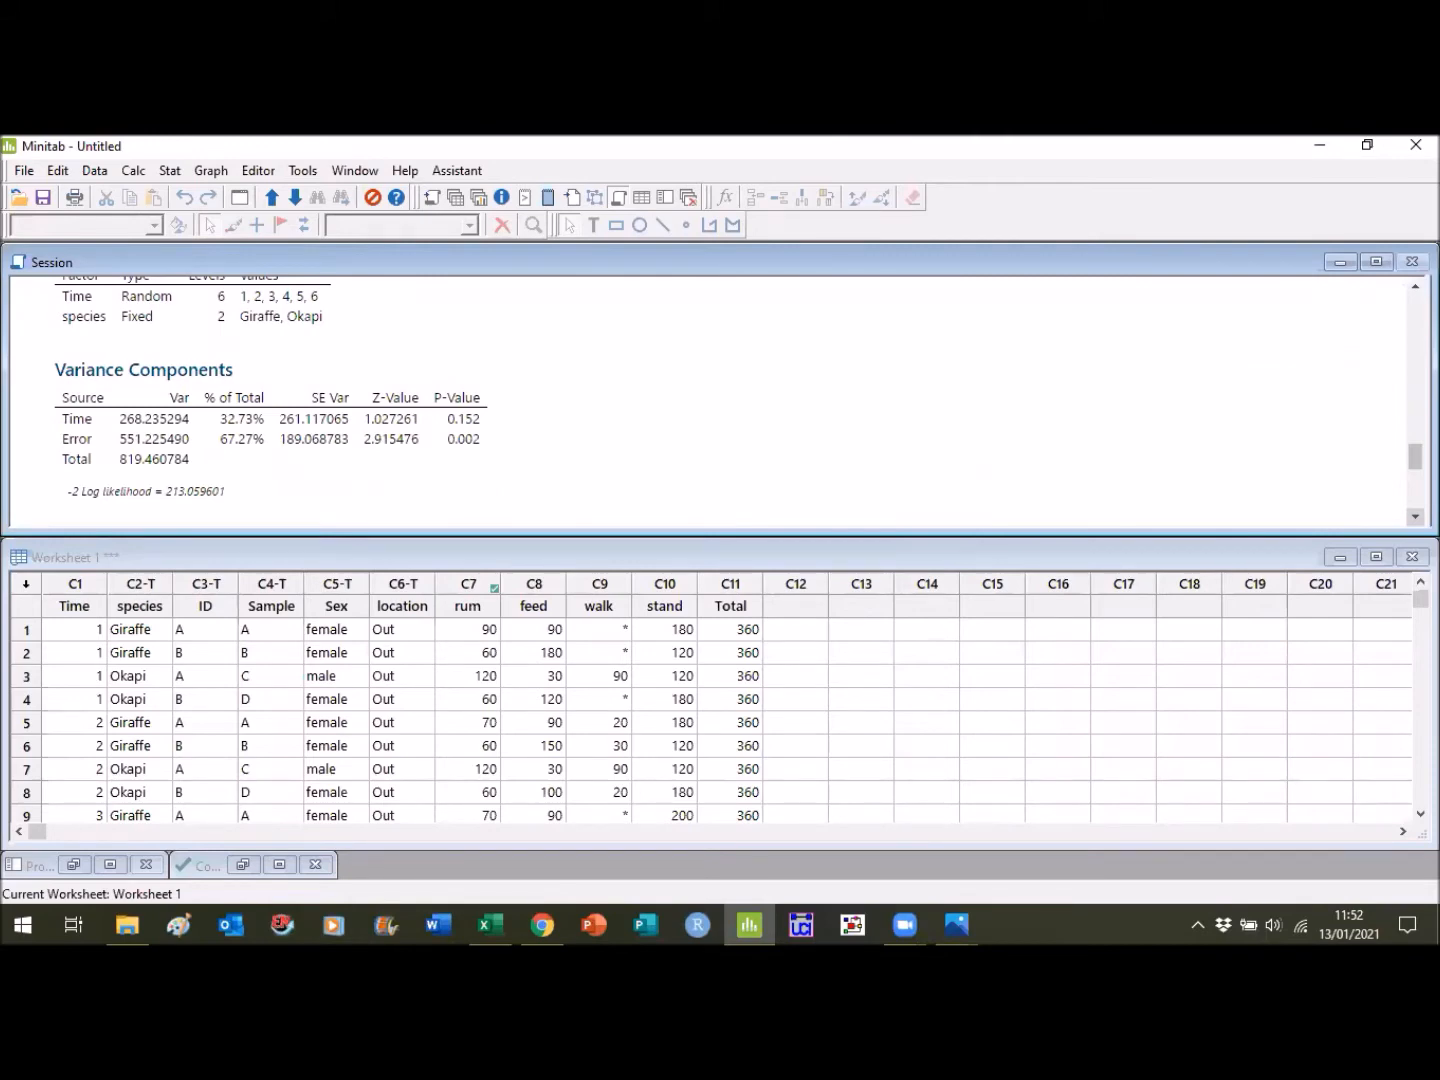
- Run Tukey pairwise comparisons of rum for the species term of the fitted mixed effects model
scroll(710, 400, "down", 3)
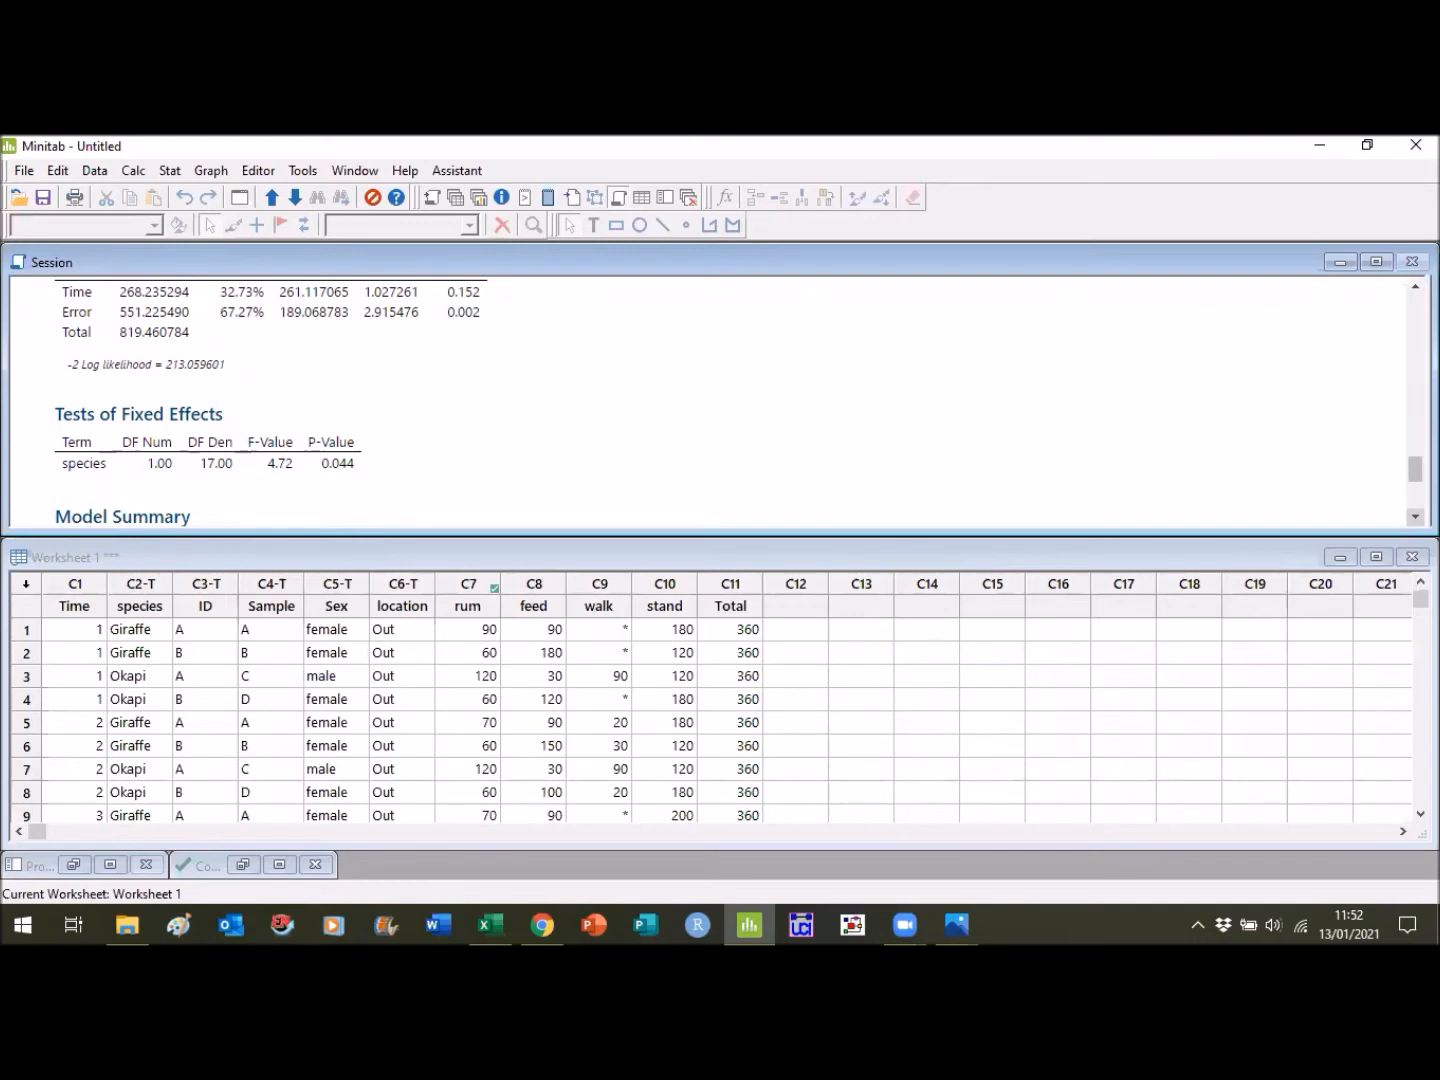
scroll(710, 400, "down", 5)
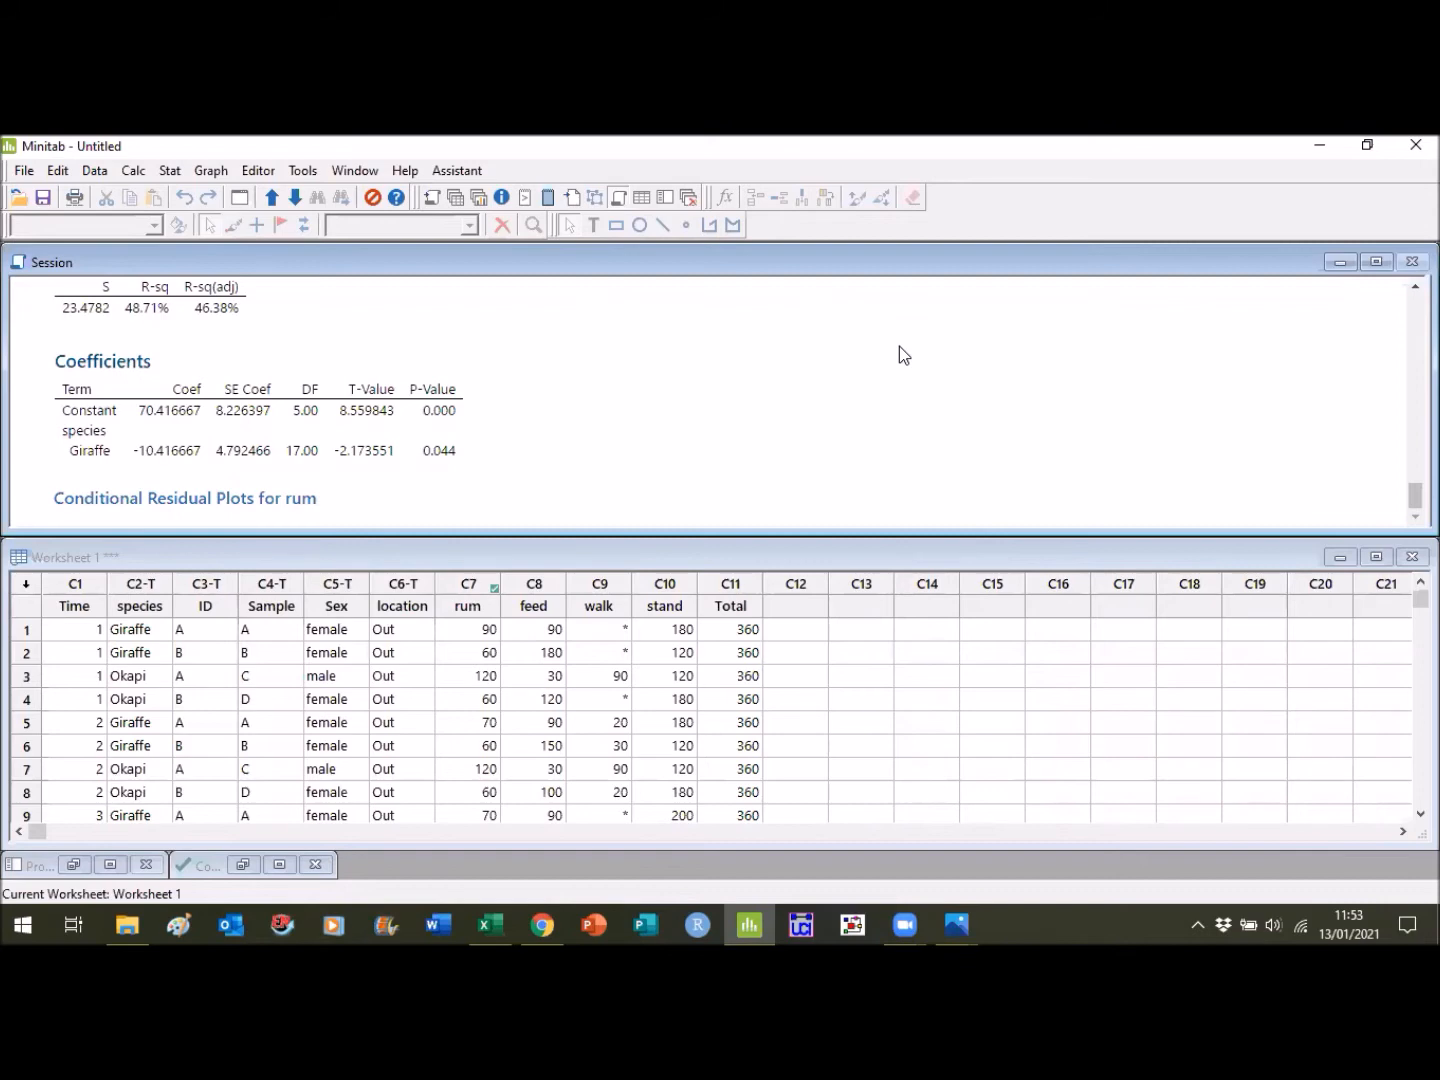
left_click(171, 172)
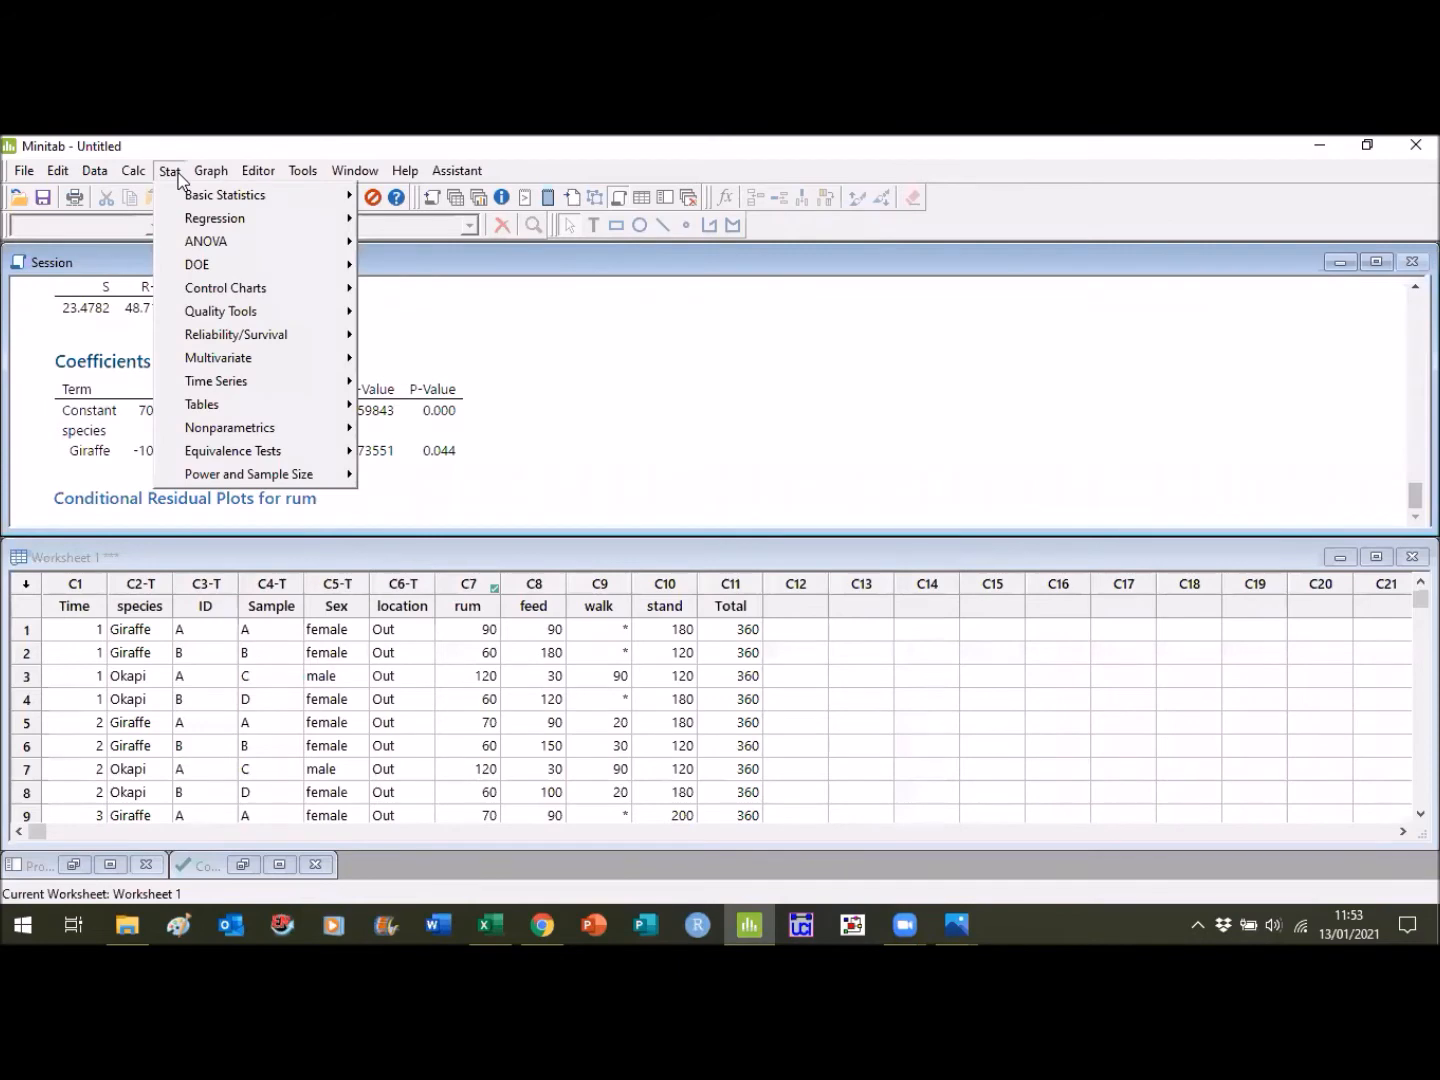
mouse_move(296, 247)
mouse_move(508, 343)
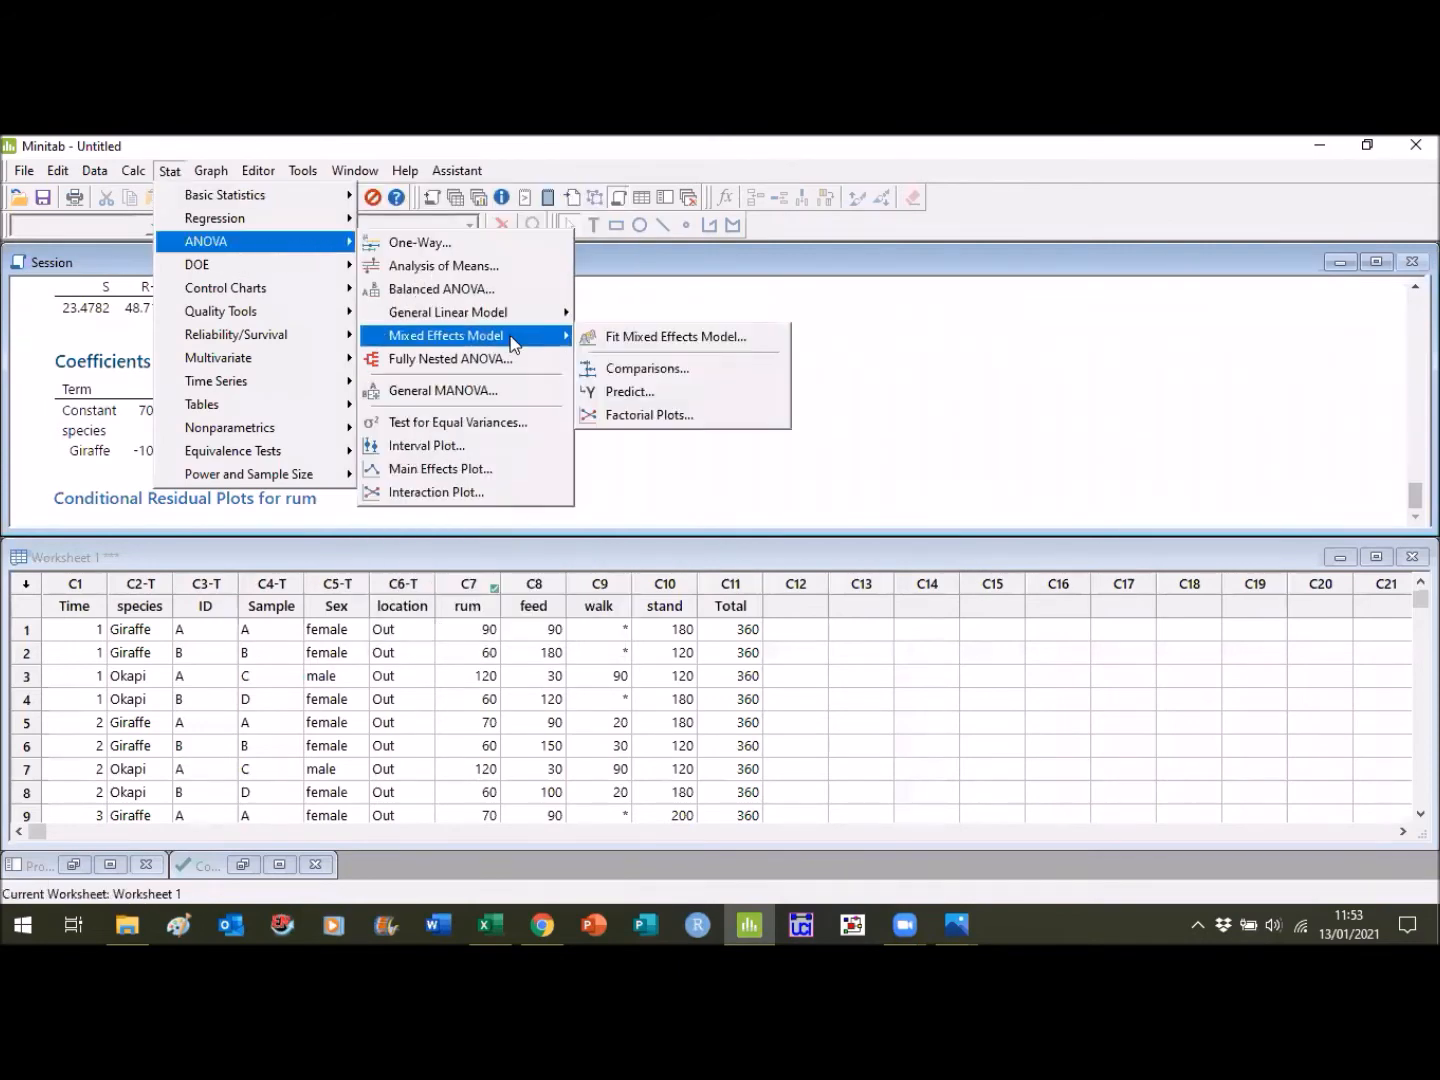
left_click(645, 368)
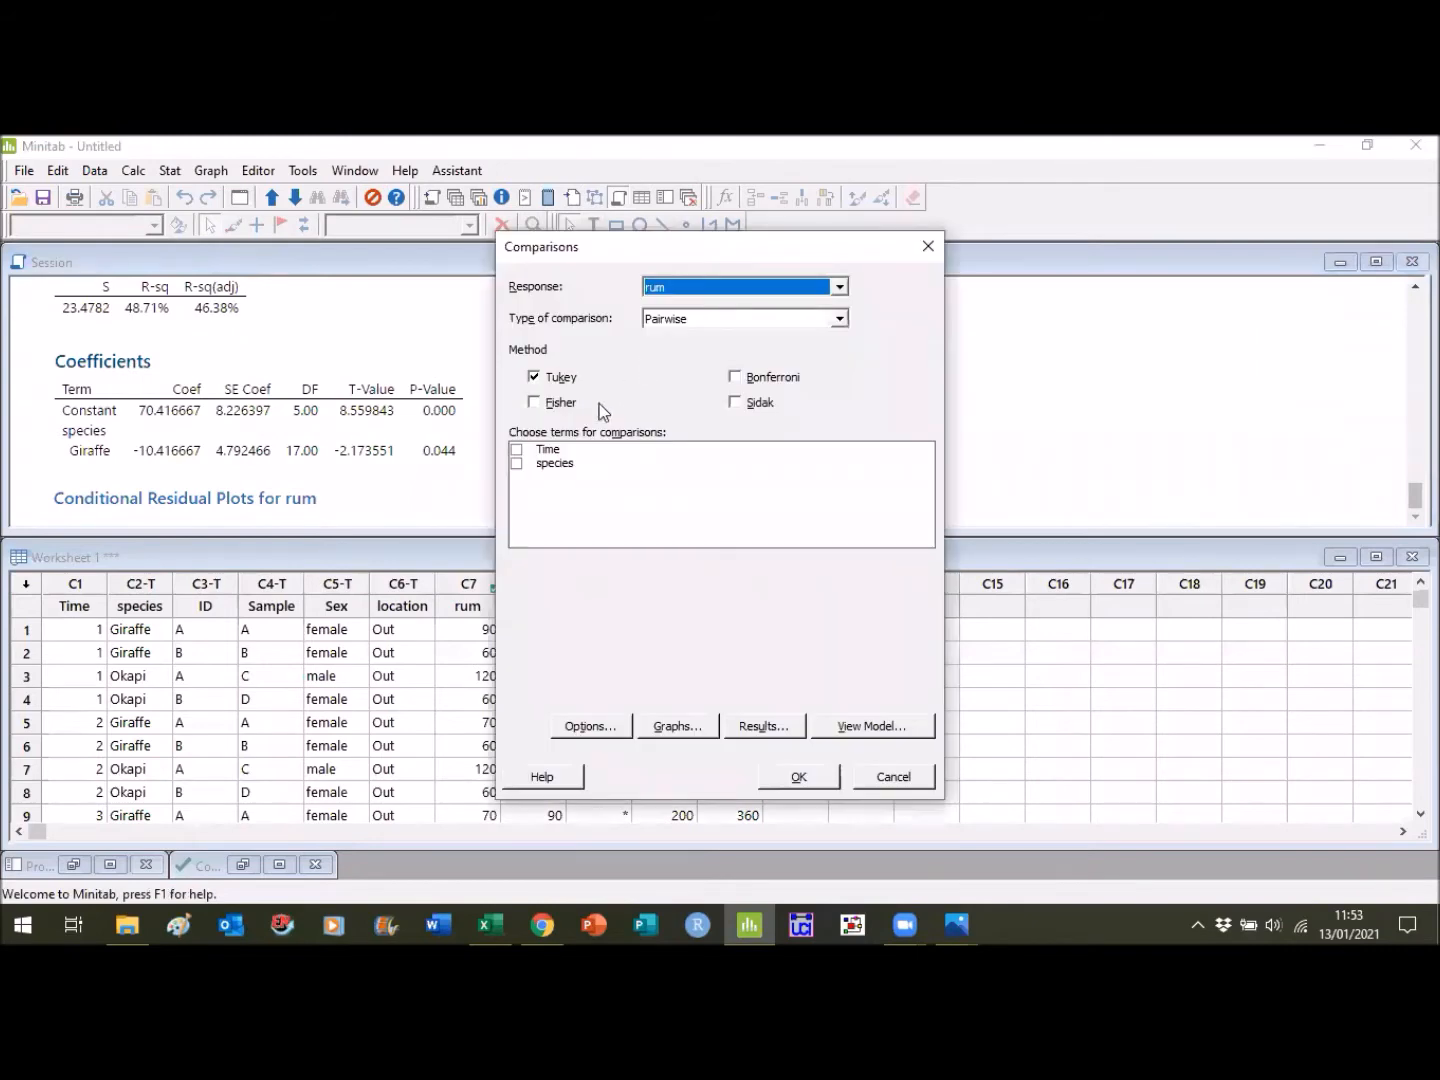
left_click(517, 463)
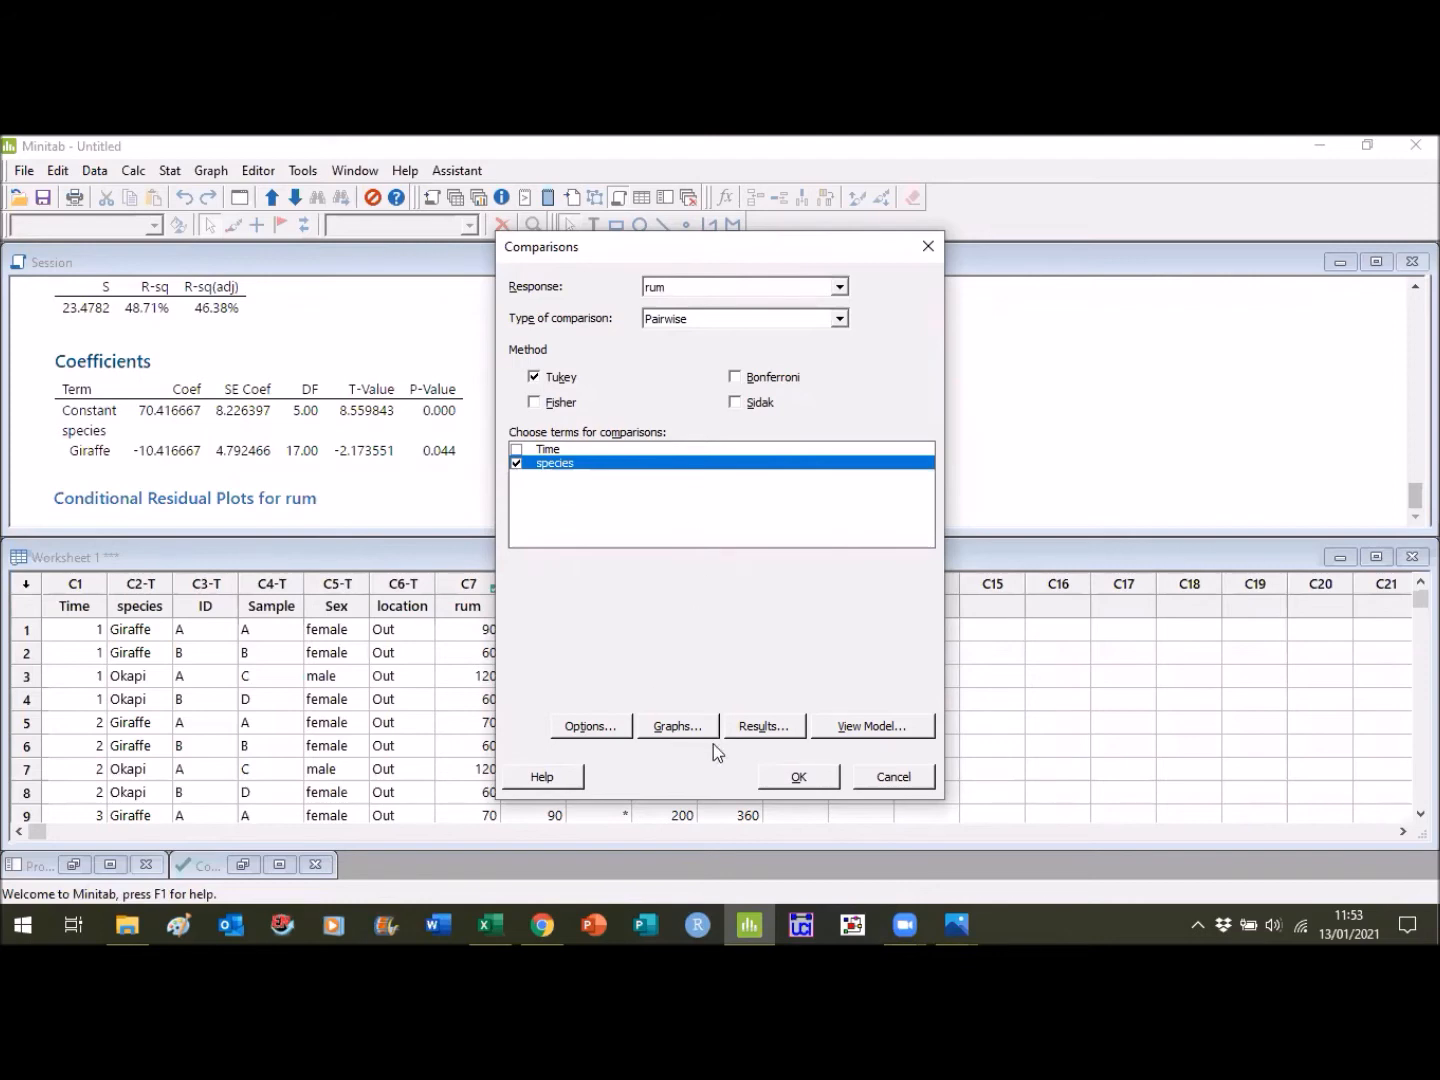
left_click(793, 777)
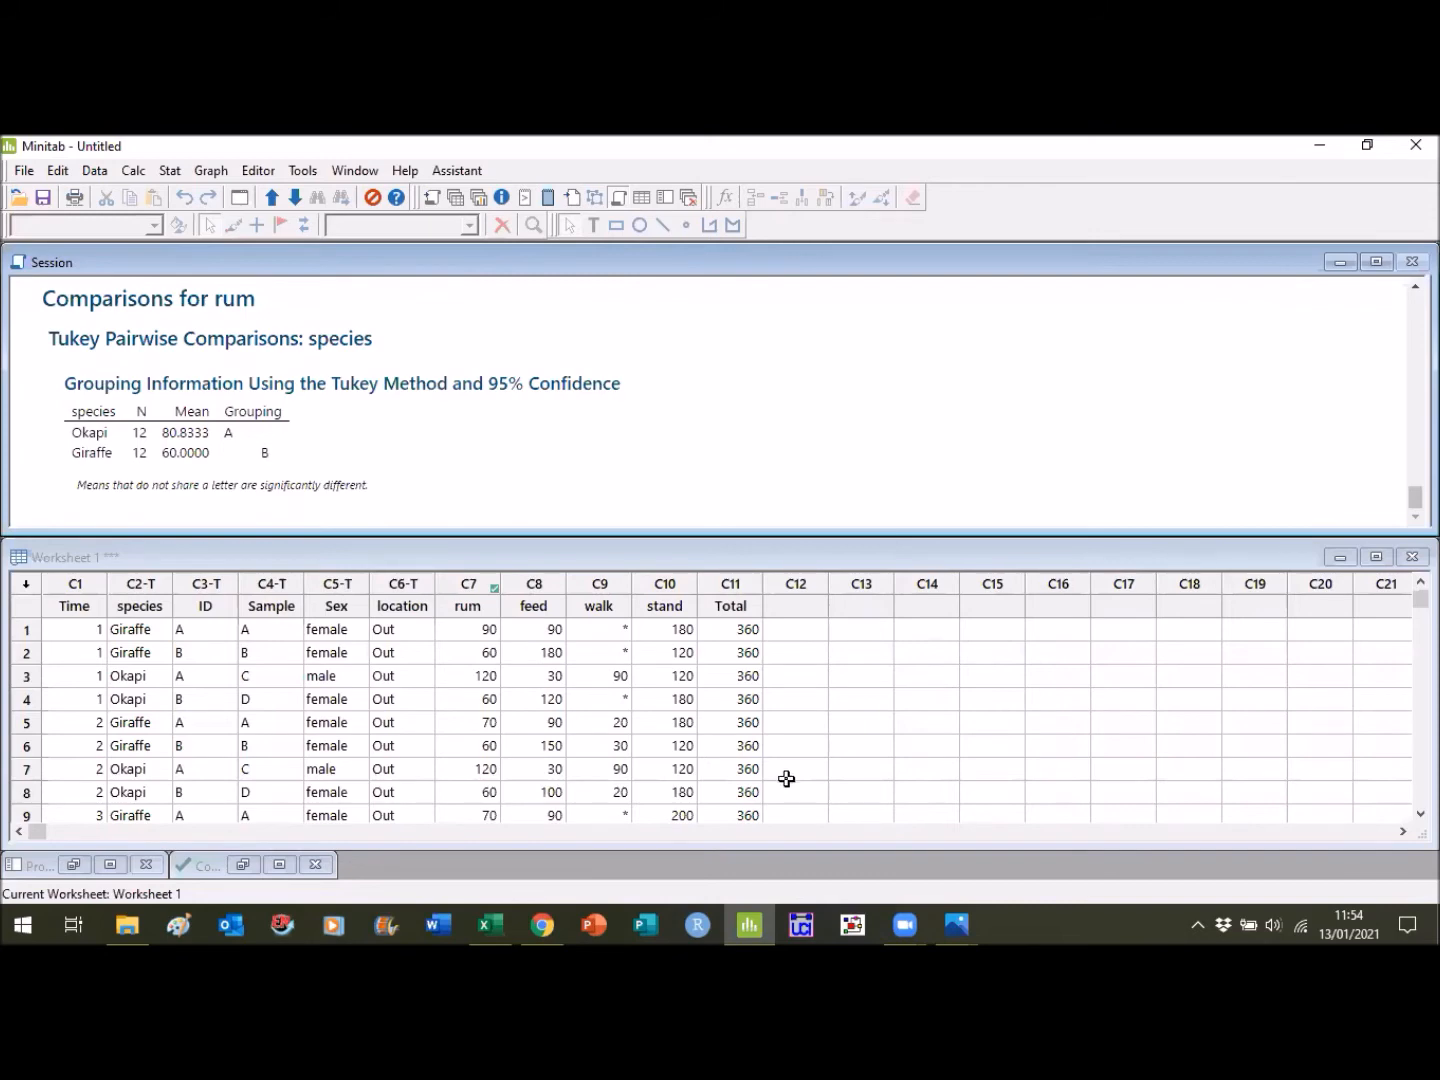
- Reopen the Fit Mixed Effects Model setup and clear all of its fixed factors
left_click(171, 173)
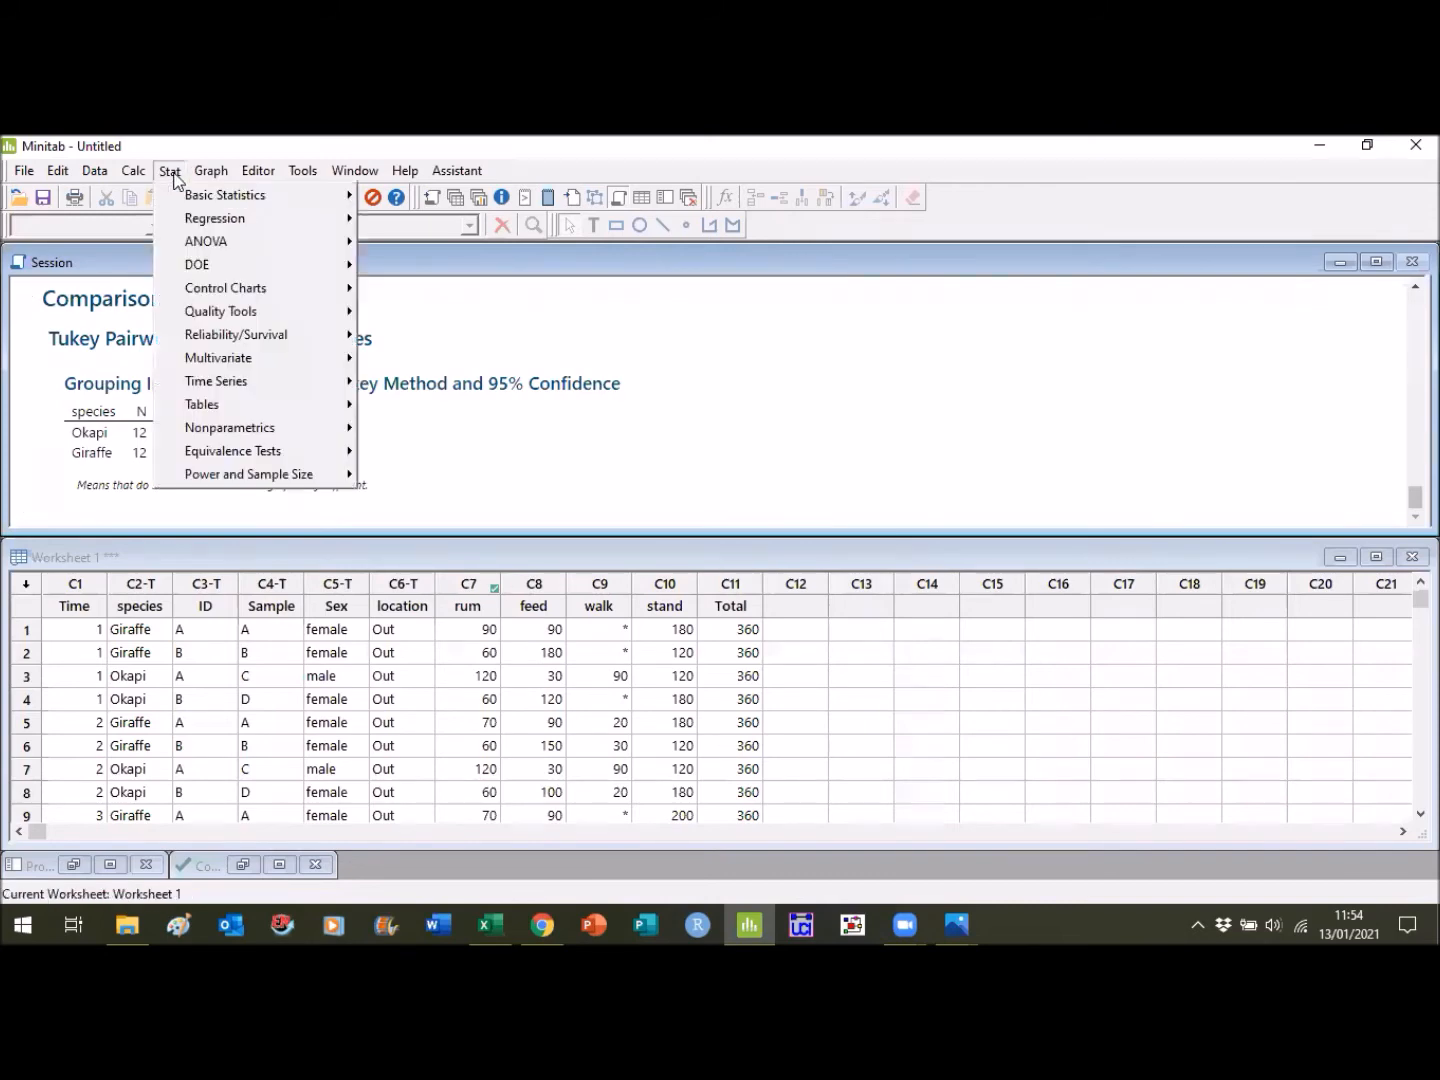
mouse_move(216, 244)
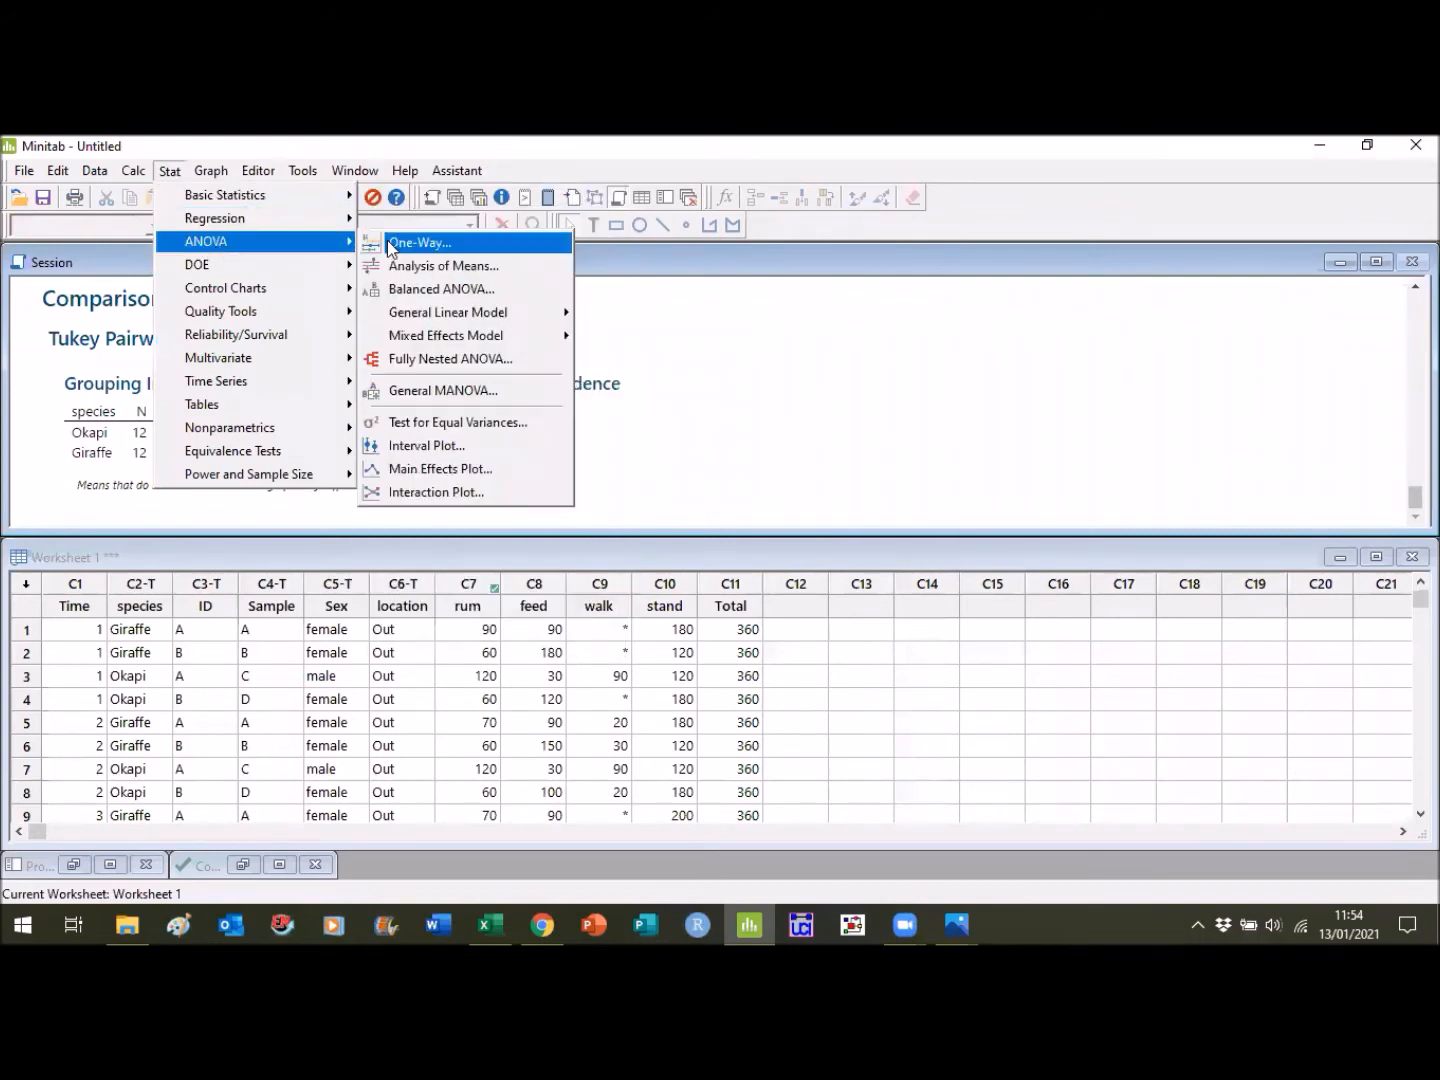
mouse_move(530, 346)
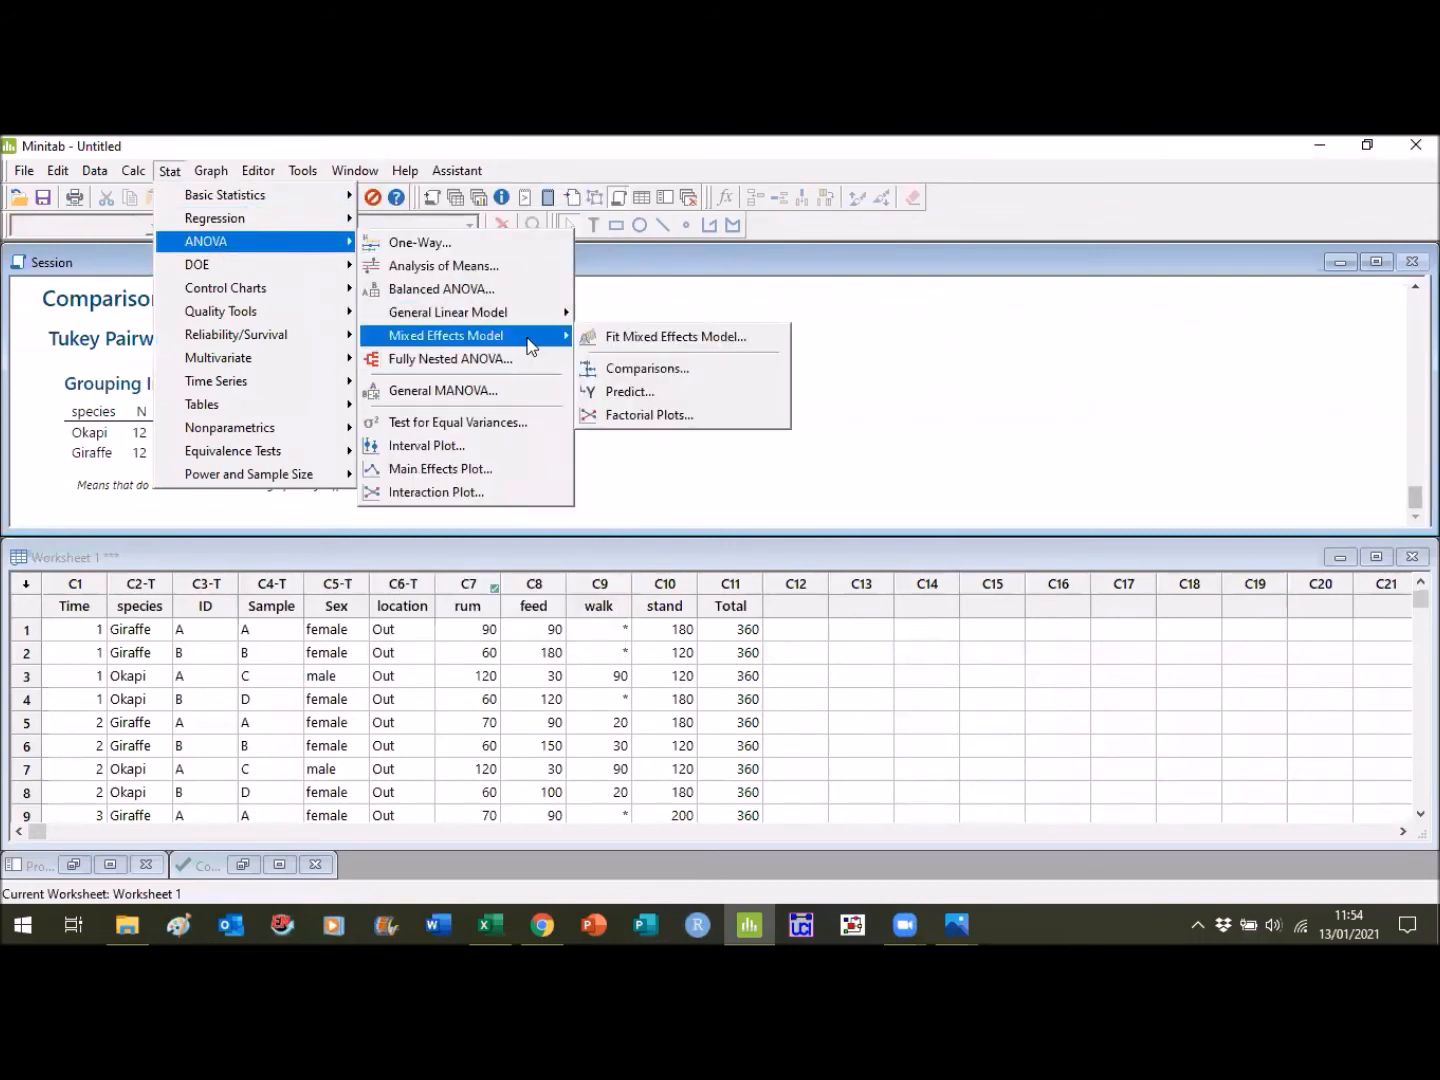
left_click(617, 337)
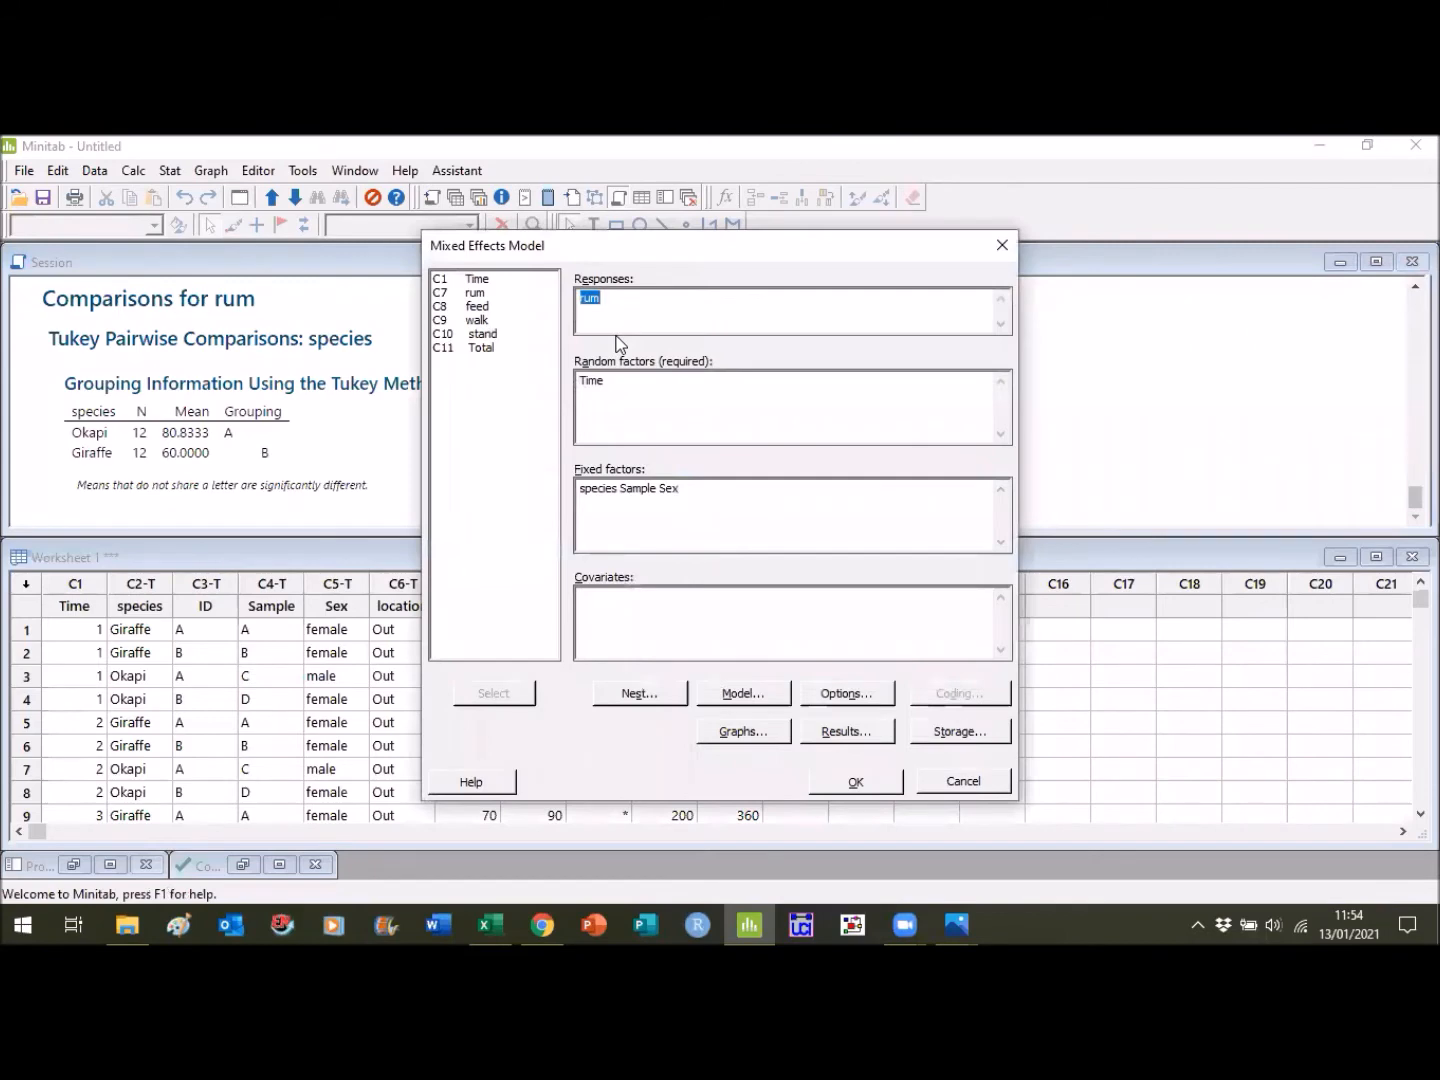
left_click(712, 478)
key("BackSpace")
key("BackSpace")
key("BackSpace")
key("BackSpace")
key("BackSpace")
key("BackSpace")
key("BackSpace")
key("BackSpace")
key("BackSpace")
key("BackSpace")
key("BackSpace")
key("BackSpace")
key("BackSpace")
key("BackSpace")
key("BackSpace")
key("BackSpace")
key("BackSpace")
key("BackSpace")
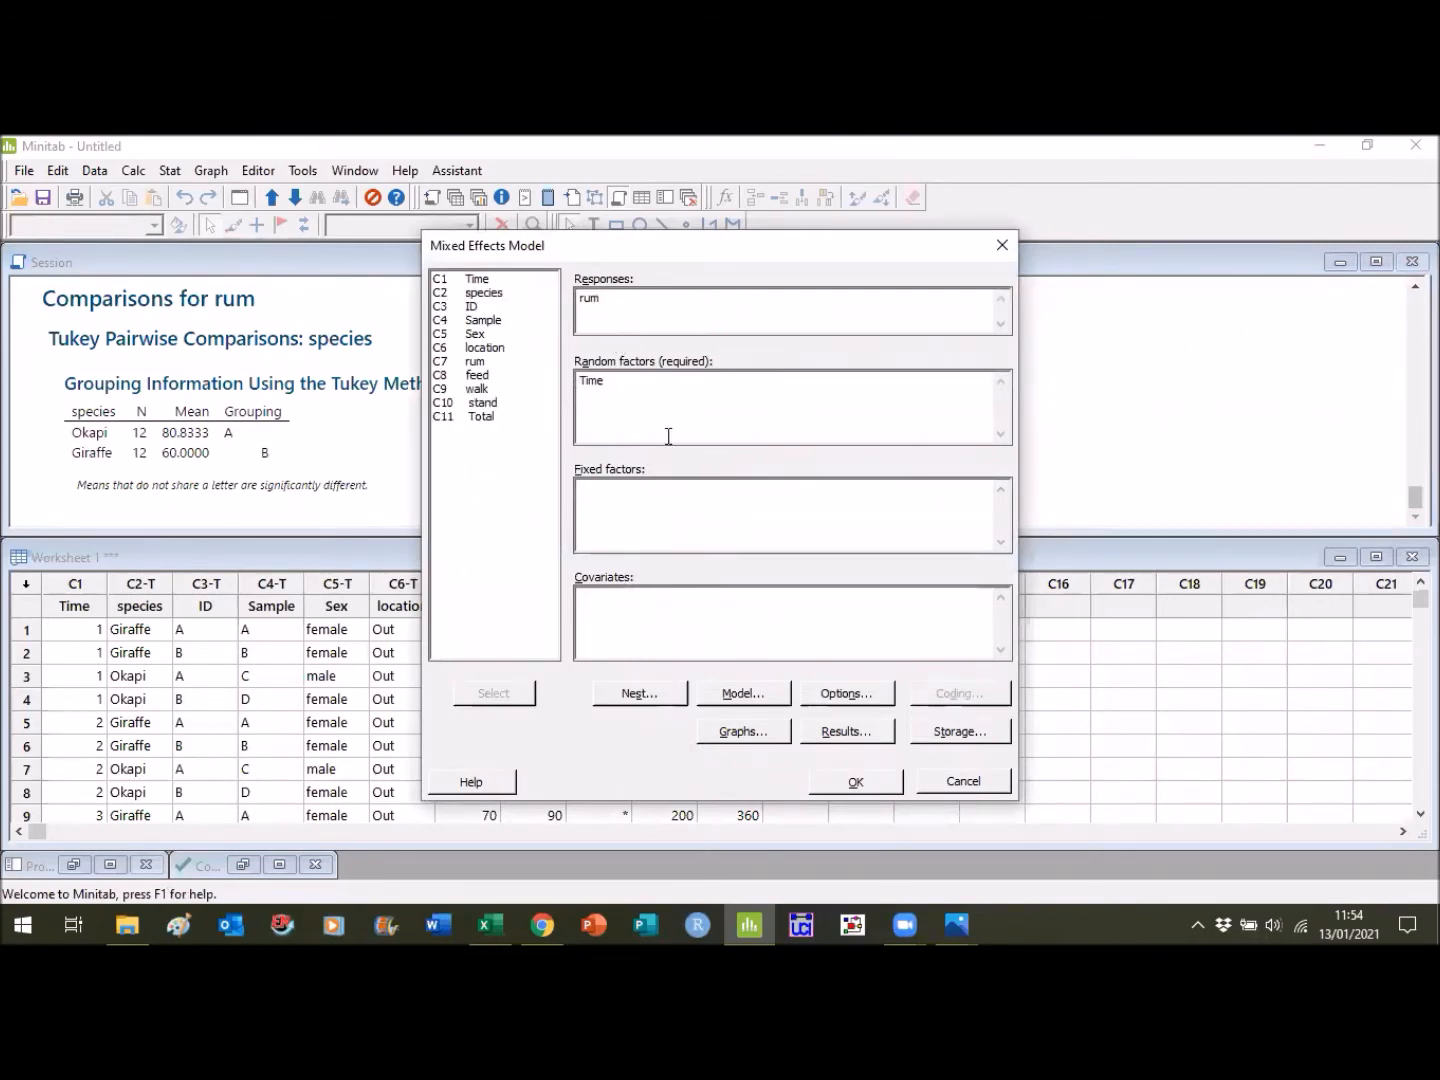
- Replace Time with Sample as the random factor of the mixed effects model
key("BackSpace")
key("BackSpace")
key("BackSpace")
key("BackSpace")
left_click(497, 321)
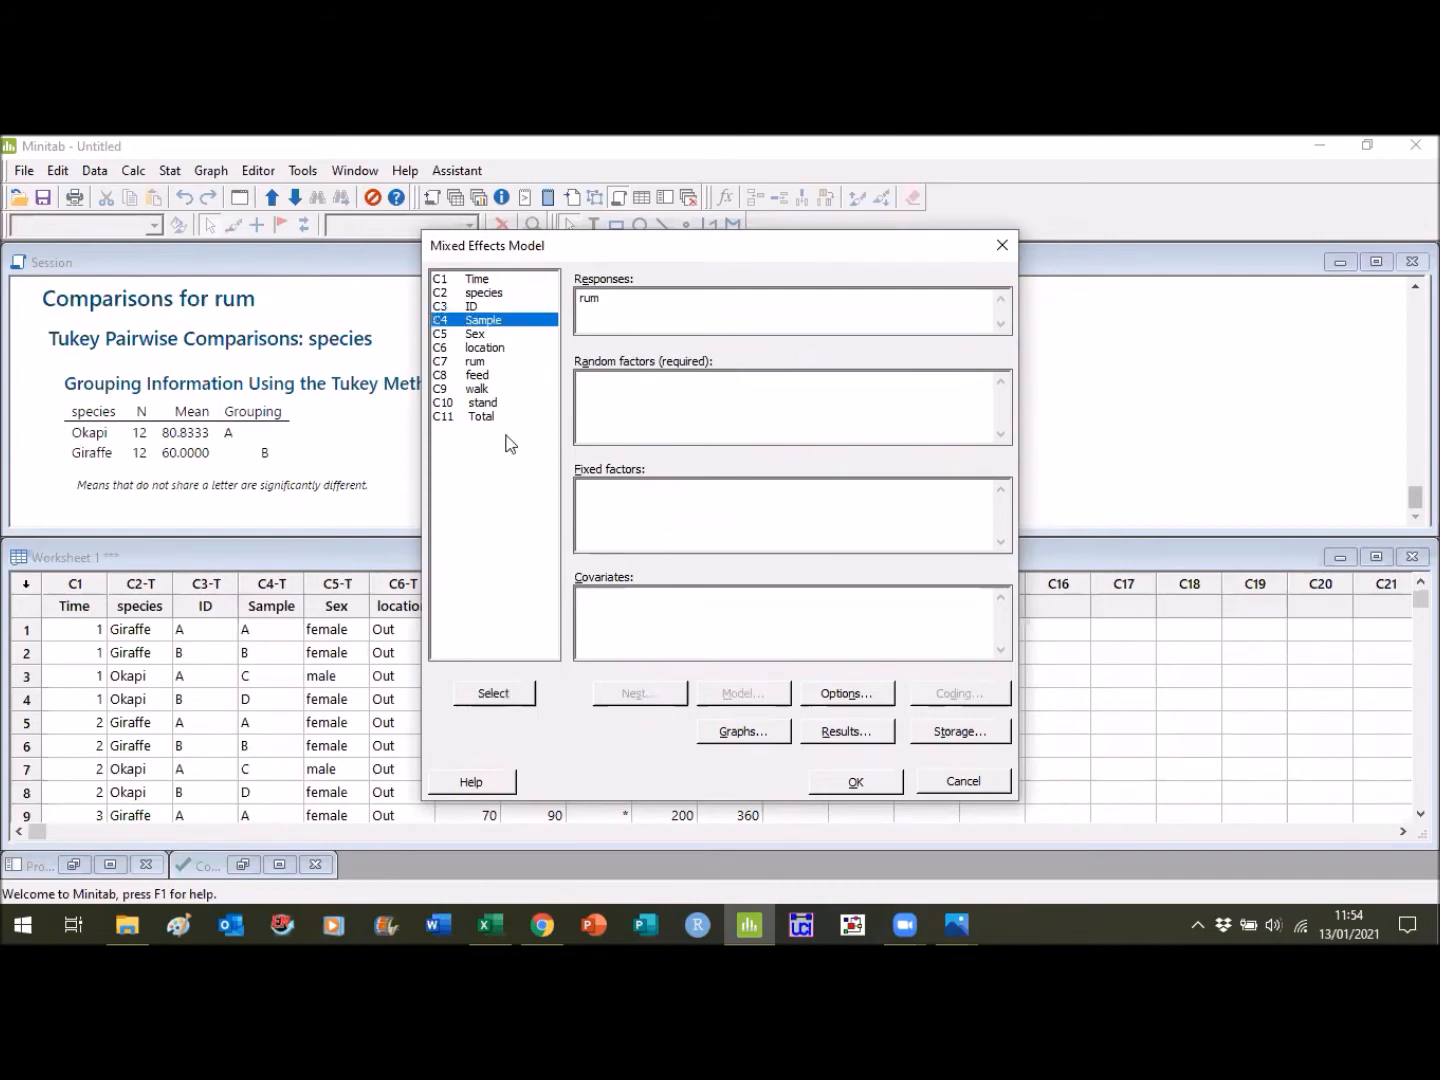
left_click(508, 693)
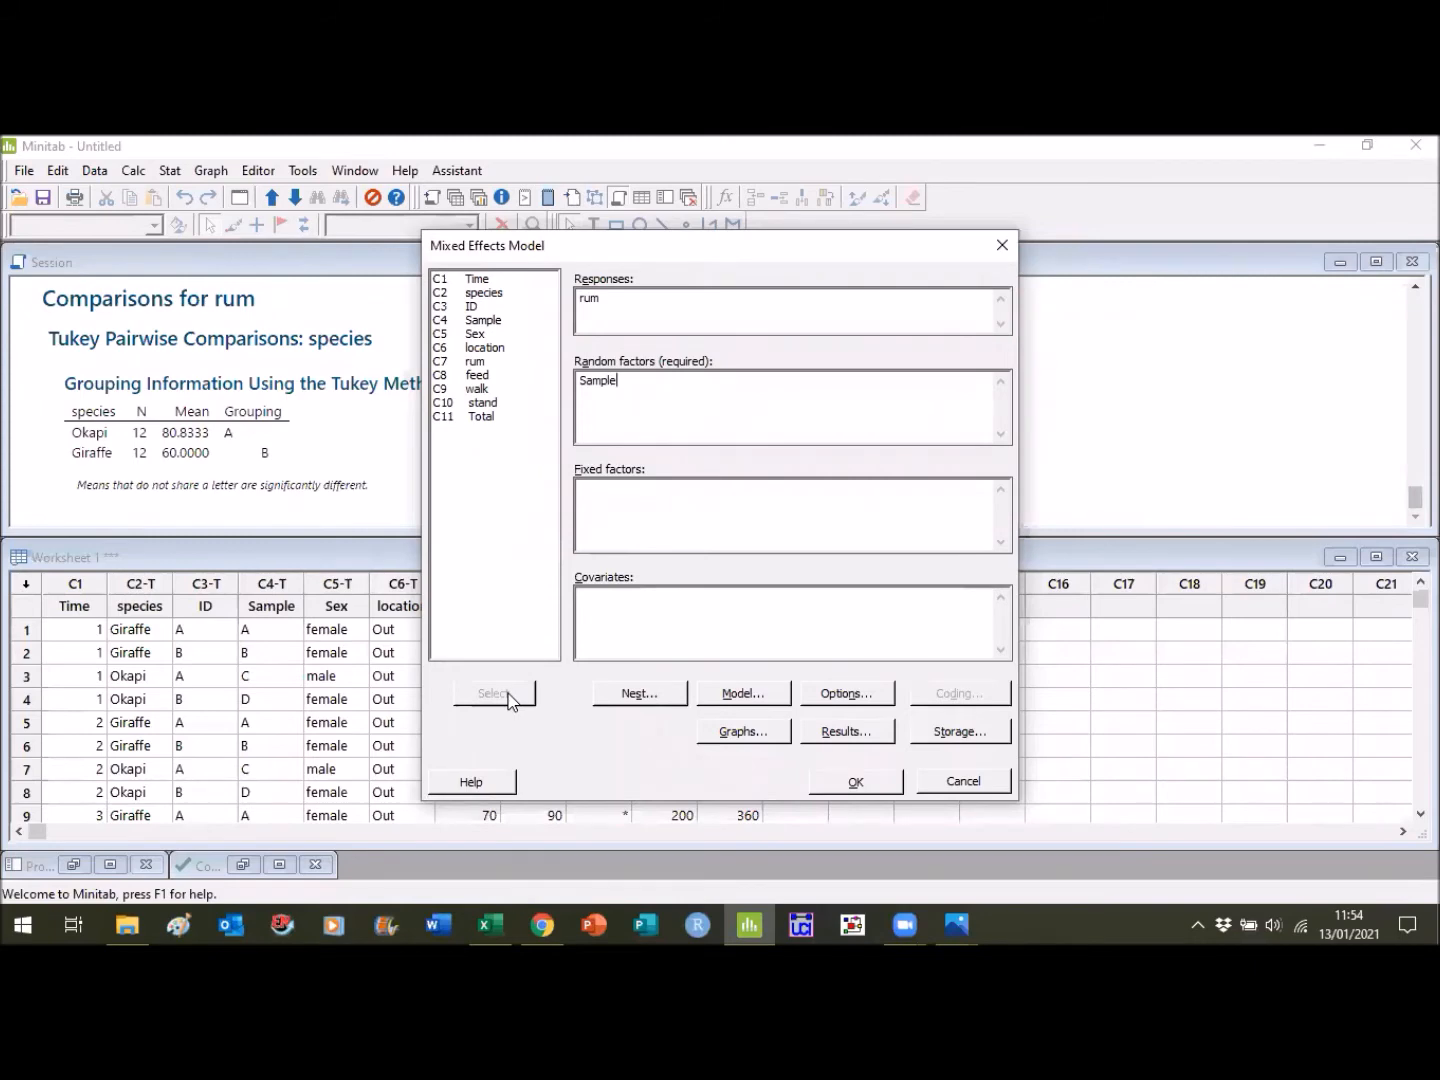
- Add Time, species and Sex as the fixed factors of the mixed effects model
left_click(643, 493)
left_click(490, 280)
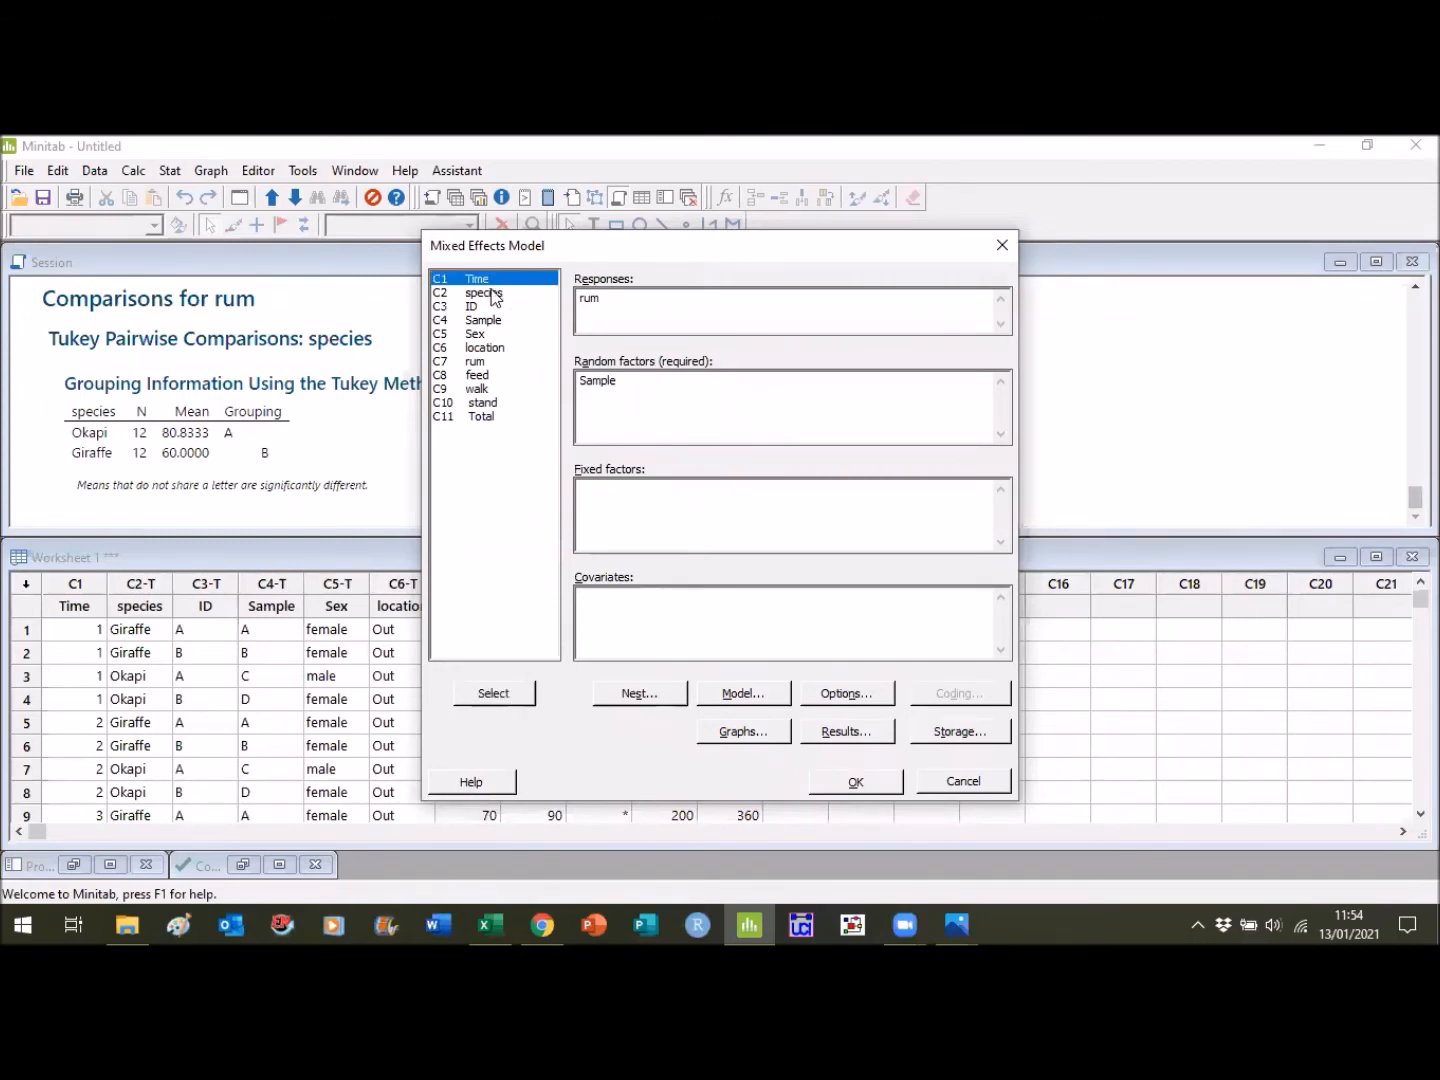
left_click(512, 693)
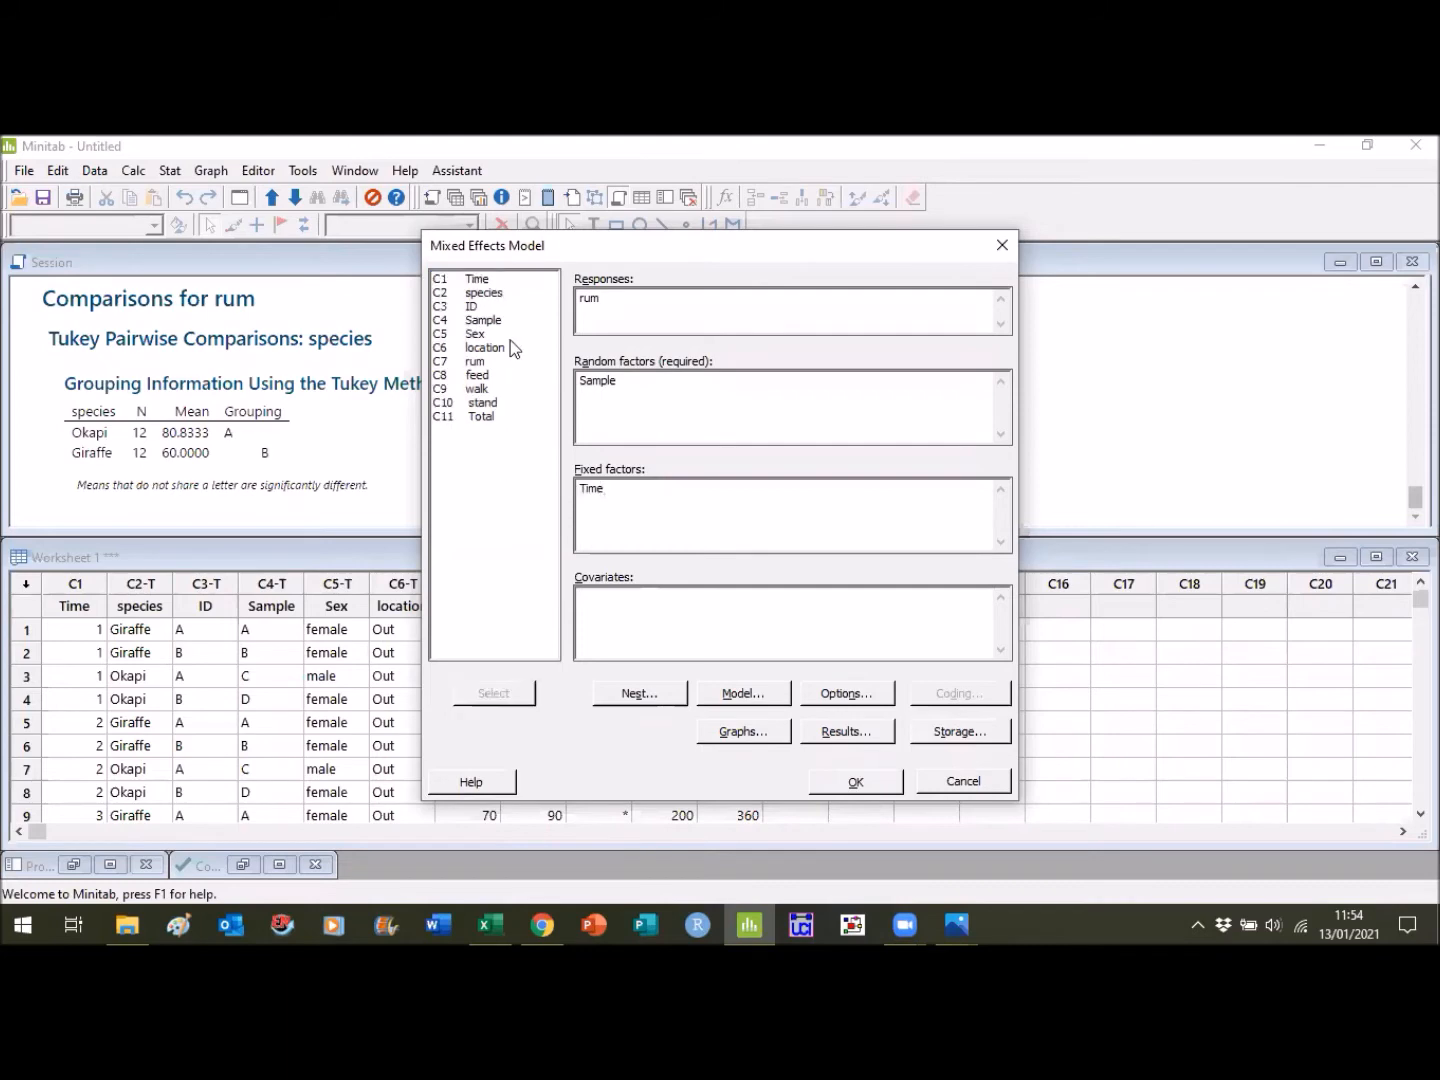
left_click(489, 307)
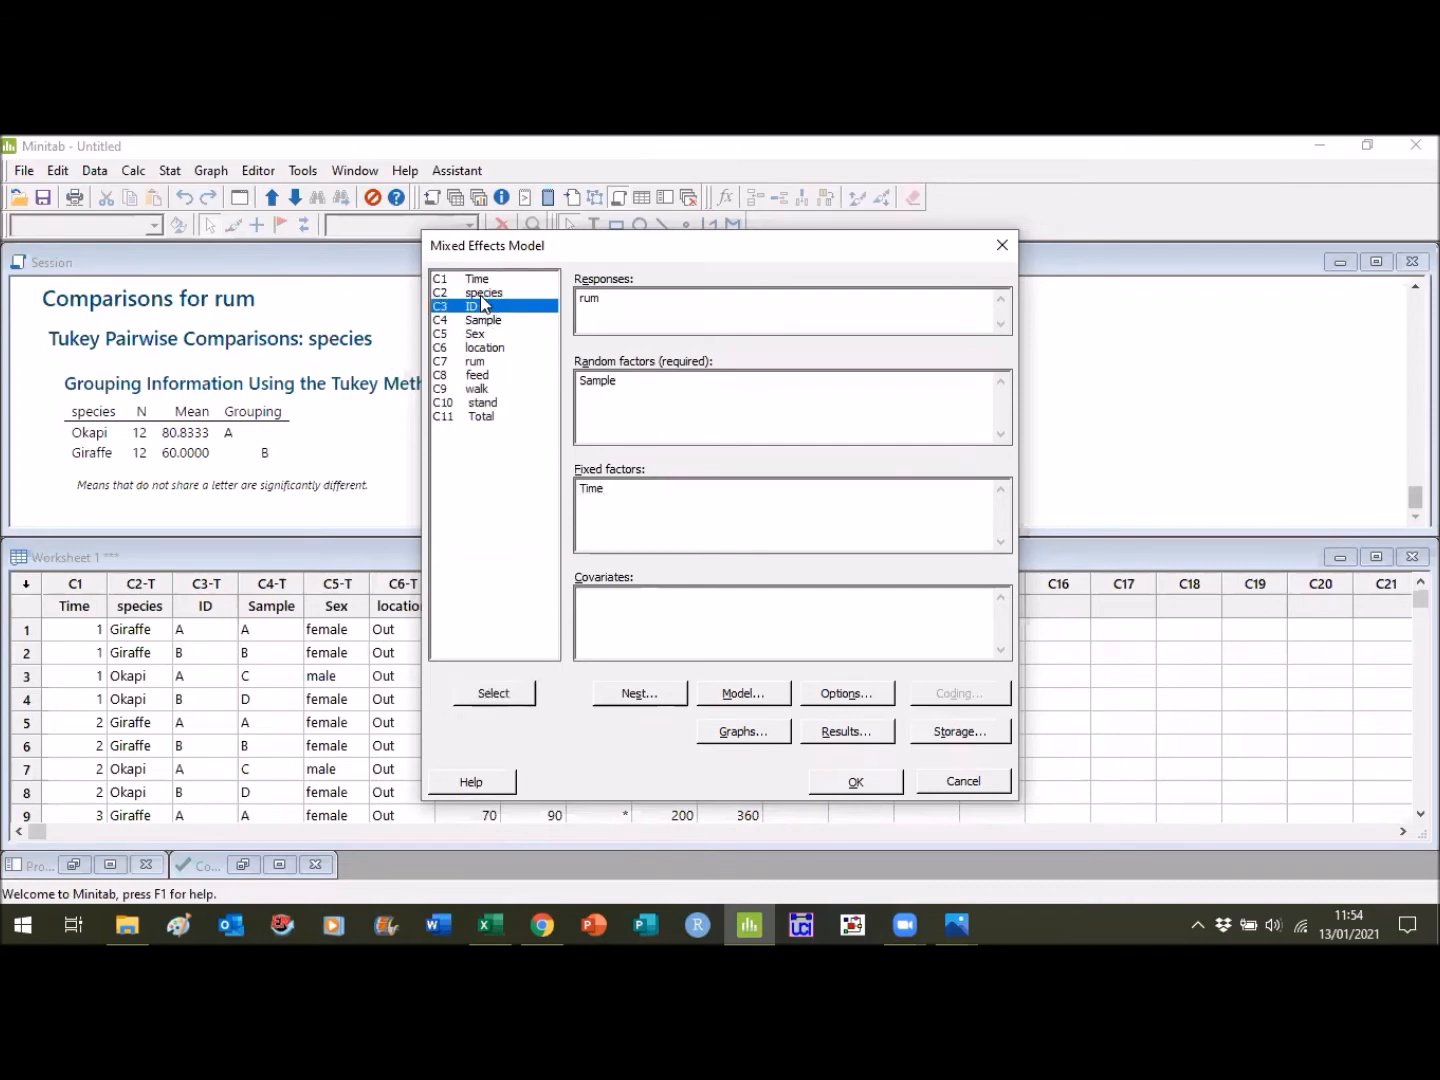
left_click(486, 293)
left_click(500, 692)
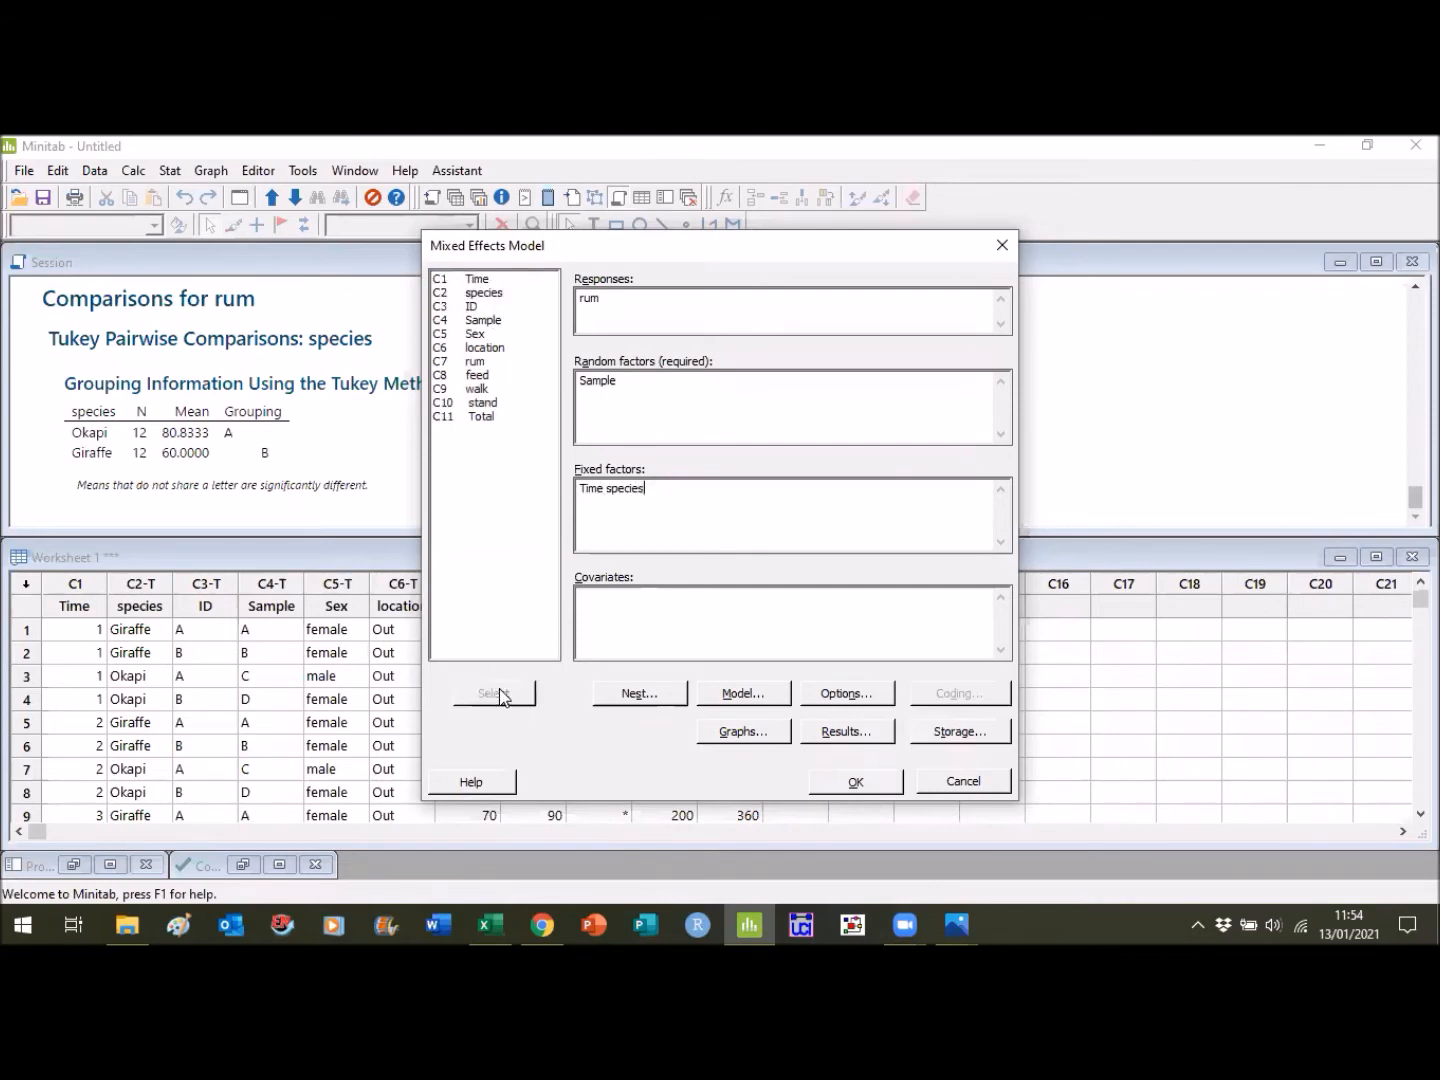
left_click(479, 334)
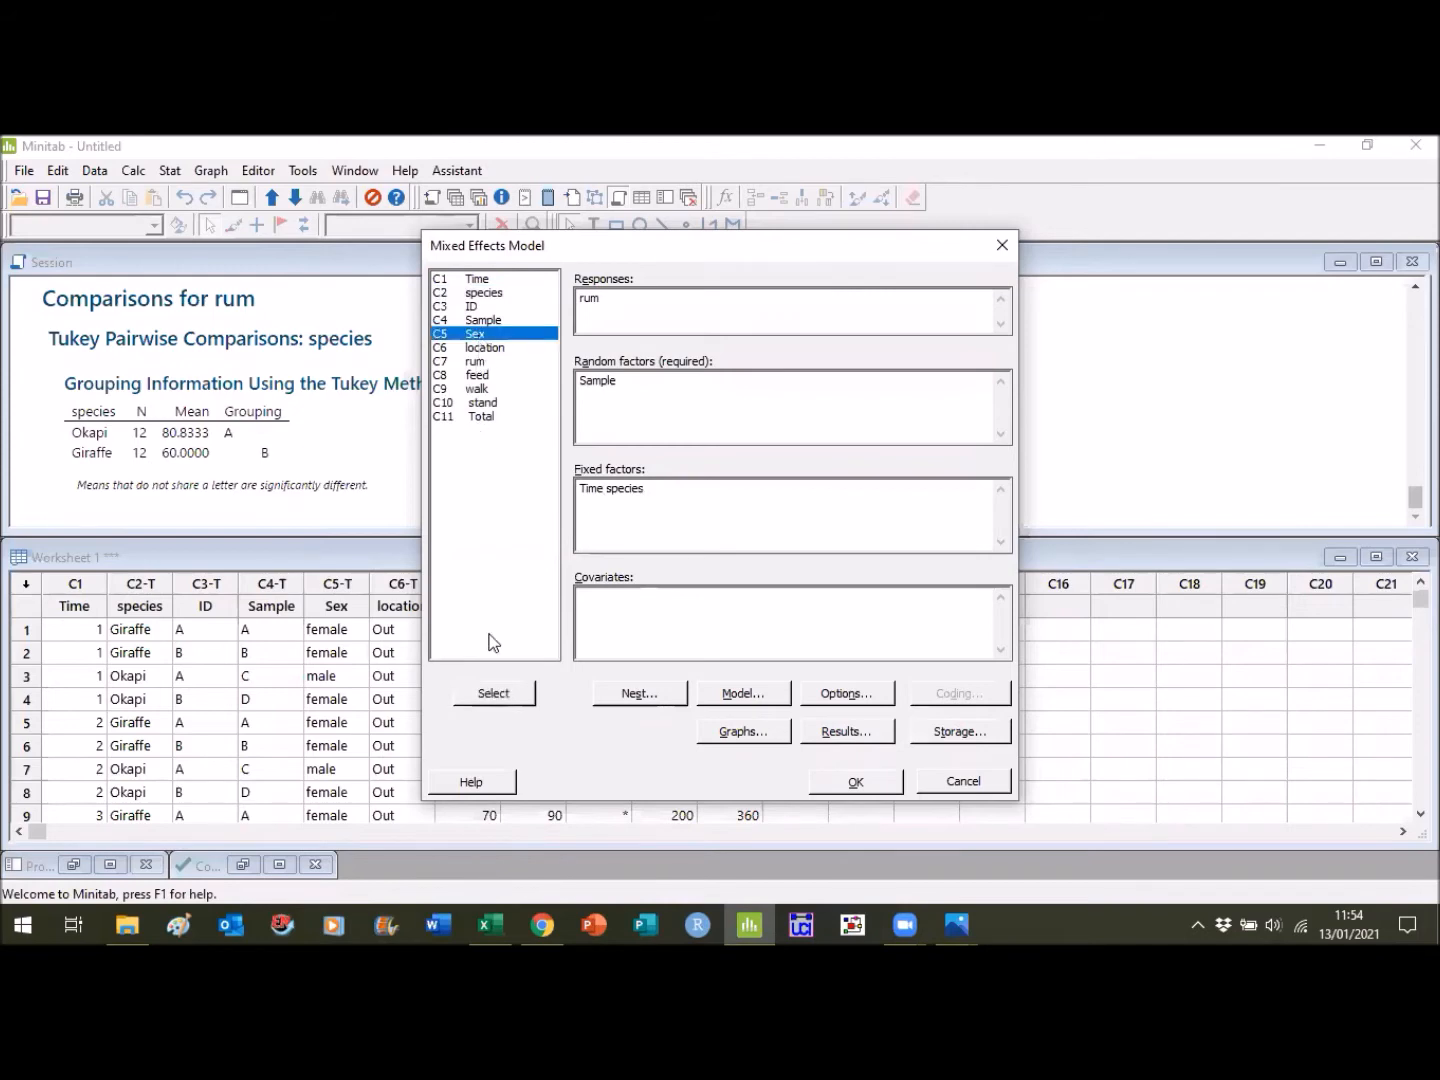
left_click(503, 697)
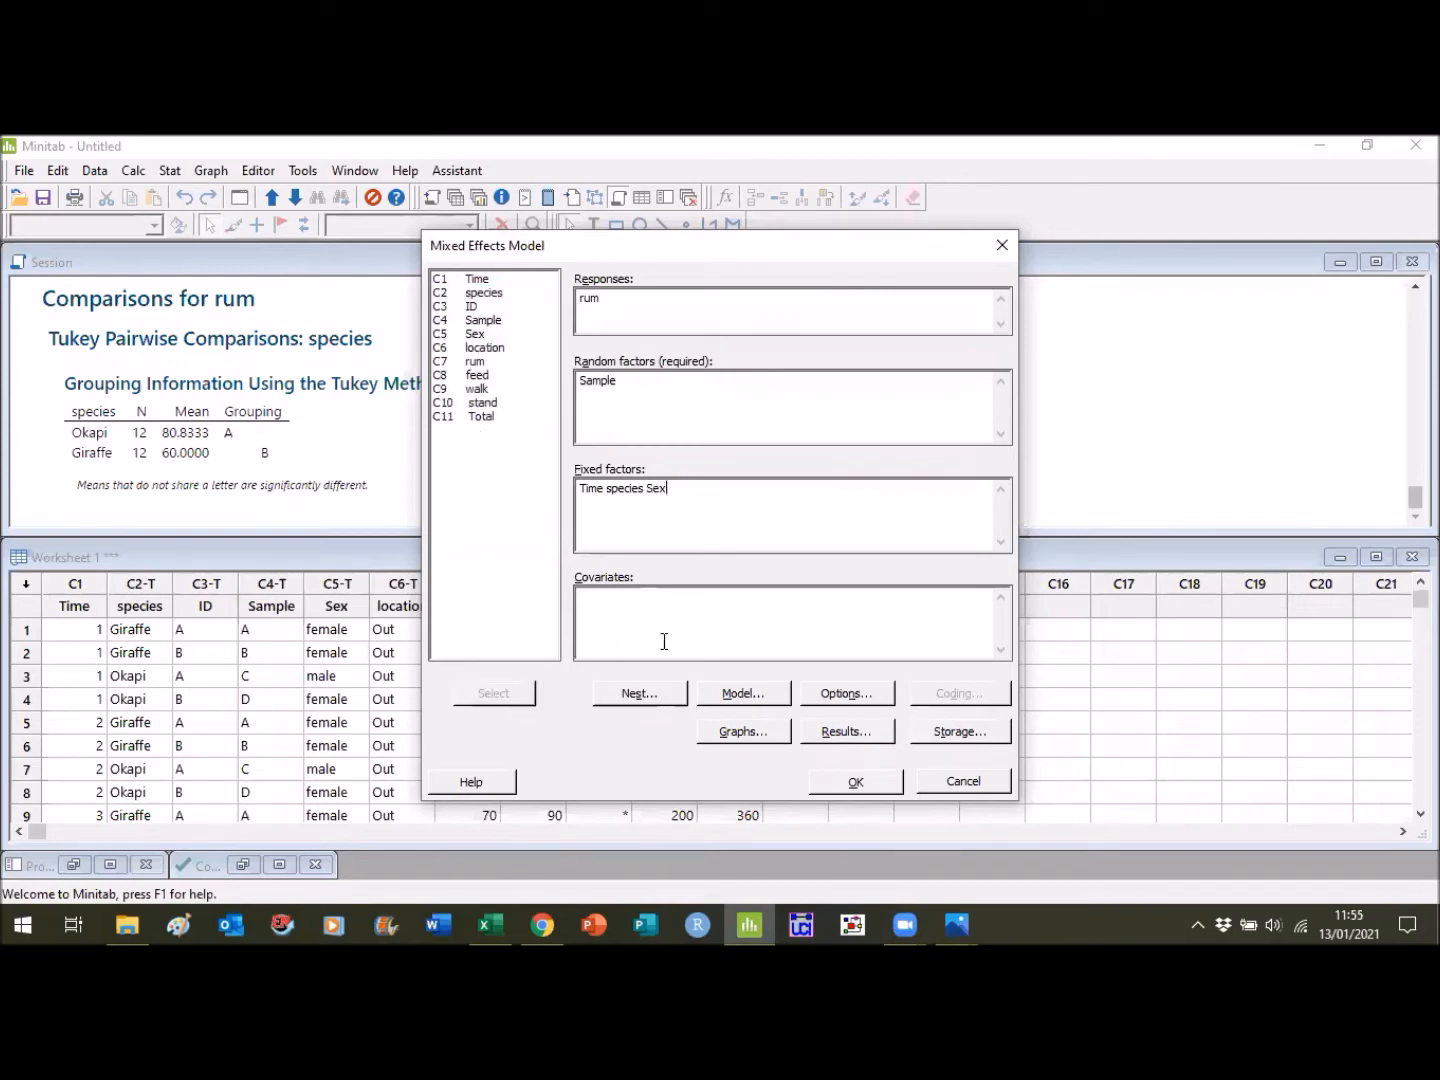
- Run the mixed effects model with four-in-one conditional residual plots and minimize the resulting plot window
left_click(766, 733)
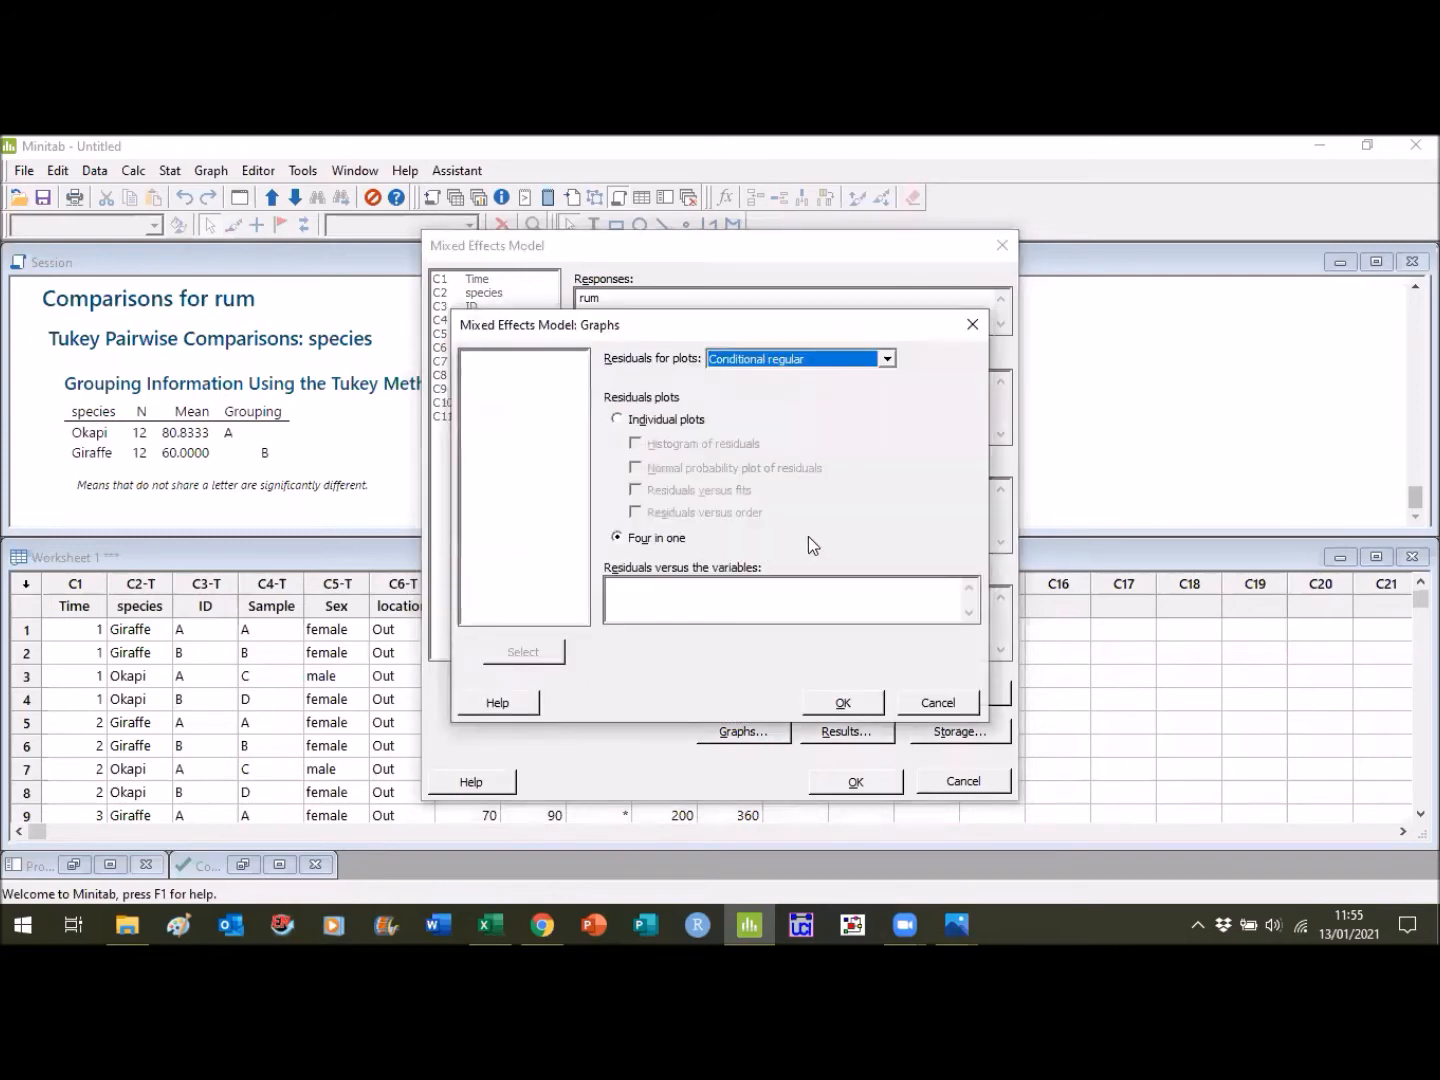
left_click(843, 702)
left_click(858, 782)
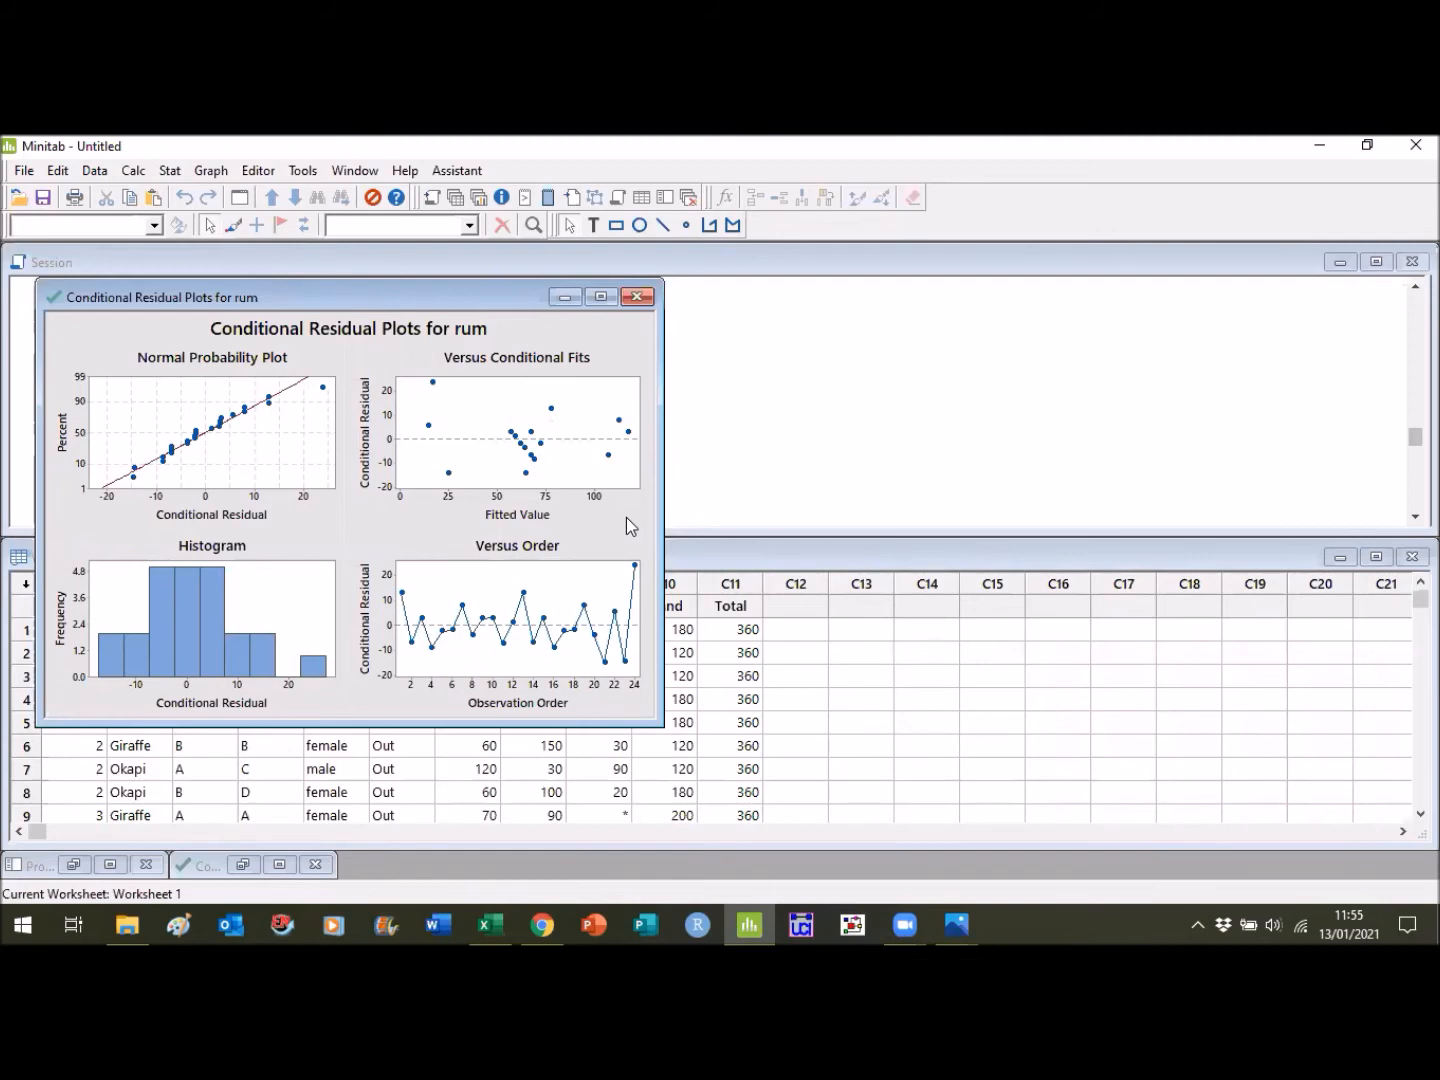
left_click(566, 297)
- Examine the factor information and variance components of the mixed effects model with Sample as the random factor
left_click(1414, 516)
left_click(1414, 516)
left_click(1414, 516)
left_click(1414, 516)
left_click(1414, 516)
left_click(1414, 516)
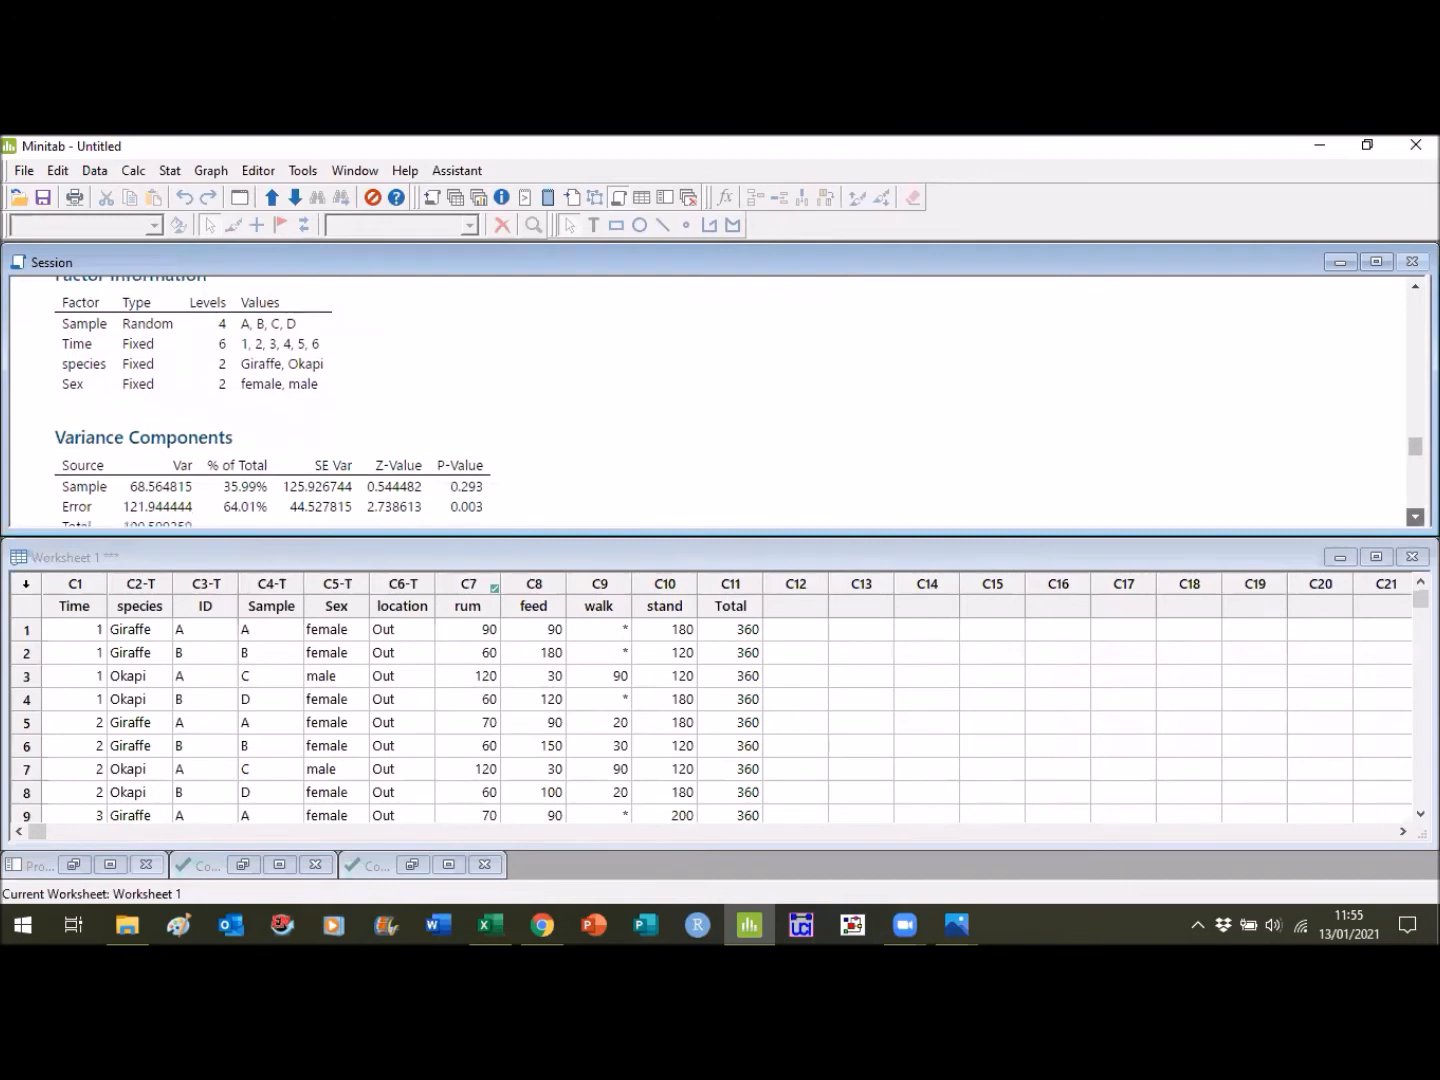
left_click(1414, 516)
left_click(1414, 516)
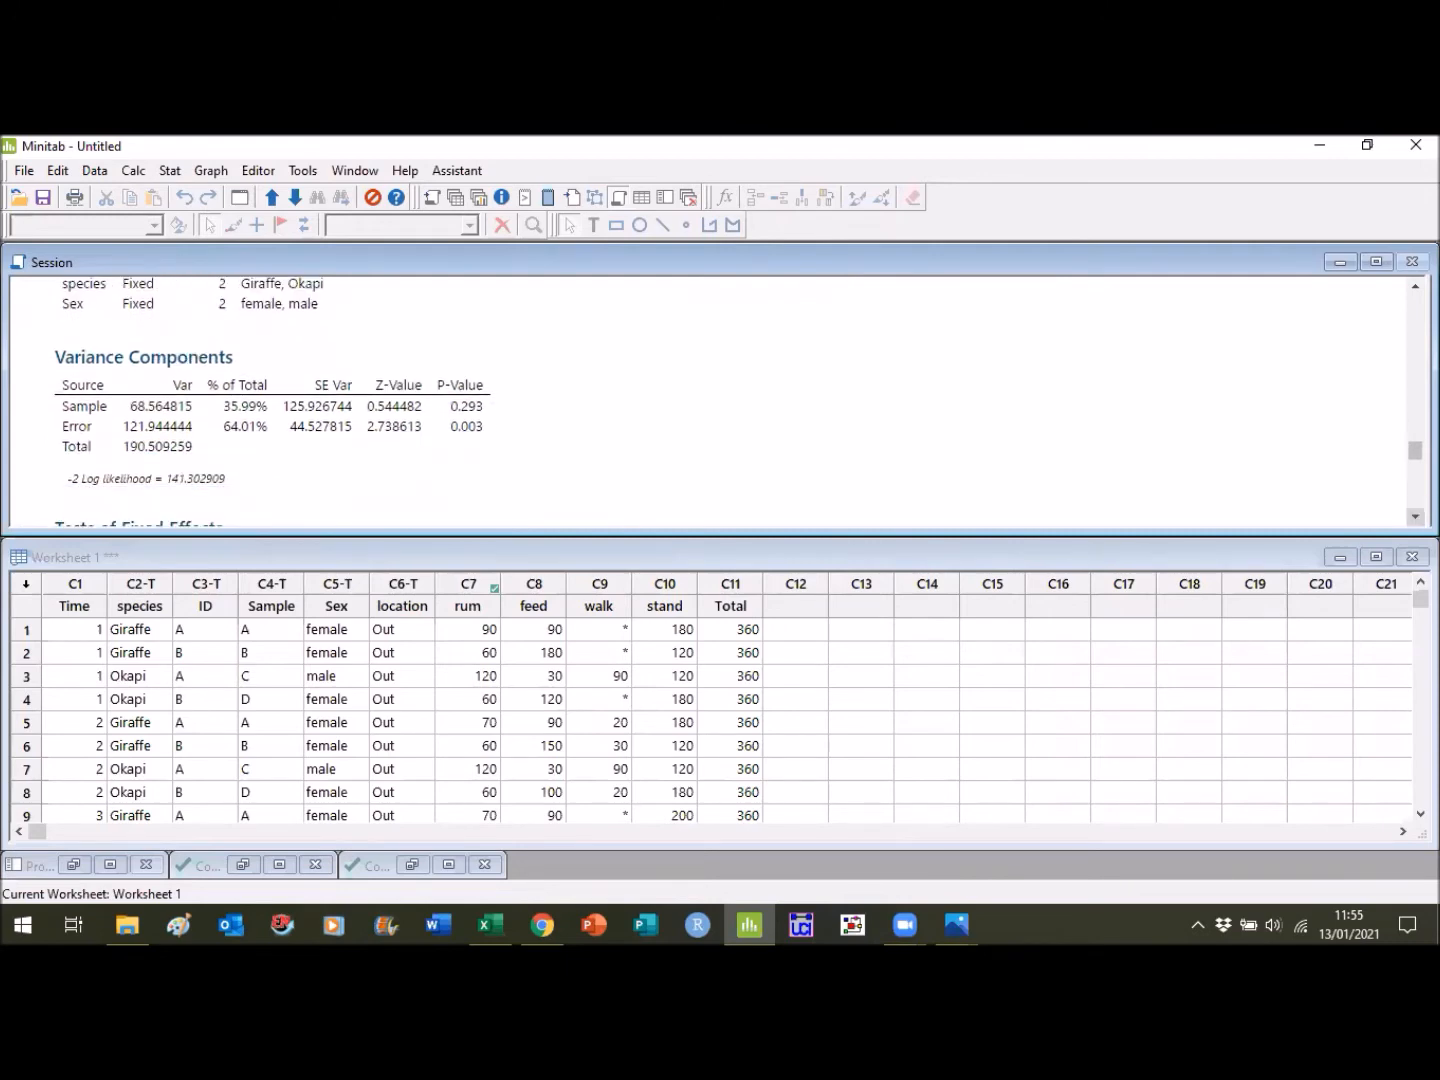
- Examine the model's tests of fixed effects, model summary, coefficients and marginal diagnostics for unusual observations
left_click(1414, 516)
left_click(1414, 516)
left_click(1414, 516)
left_click(1414, 516)
left_click(1414, 516)
left_click(1414, 516)
scroll(720, 400, "down", 2)
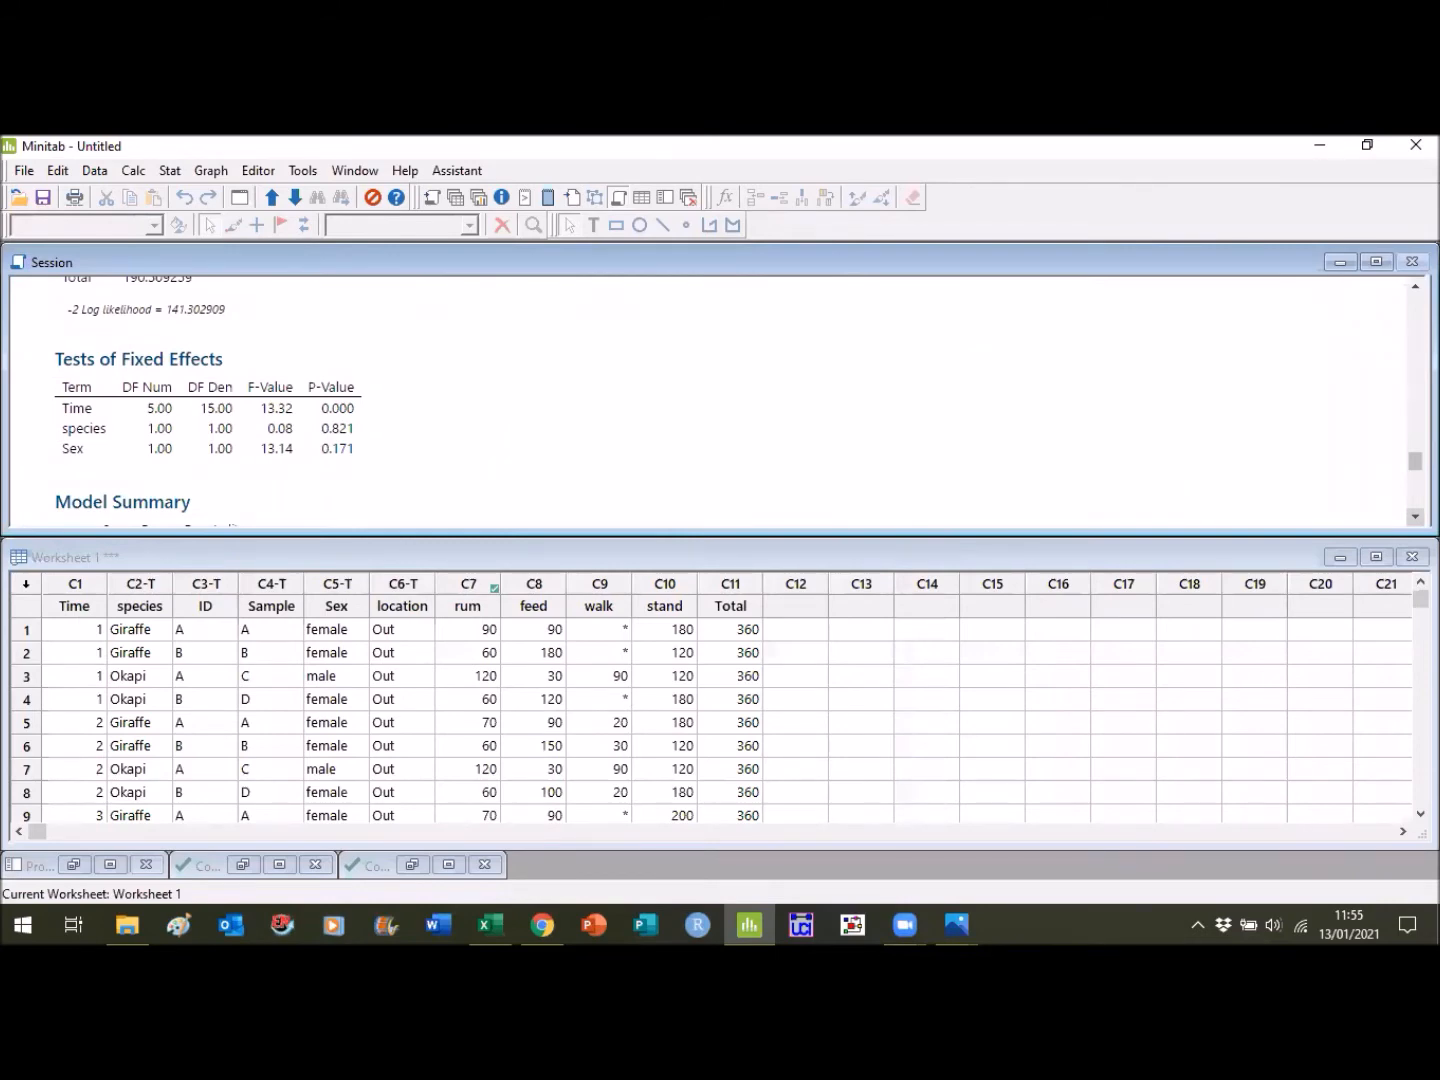
scroll(720, 400, "down", 4)
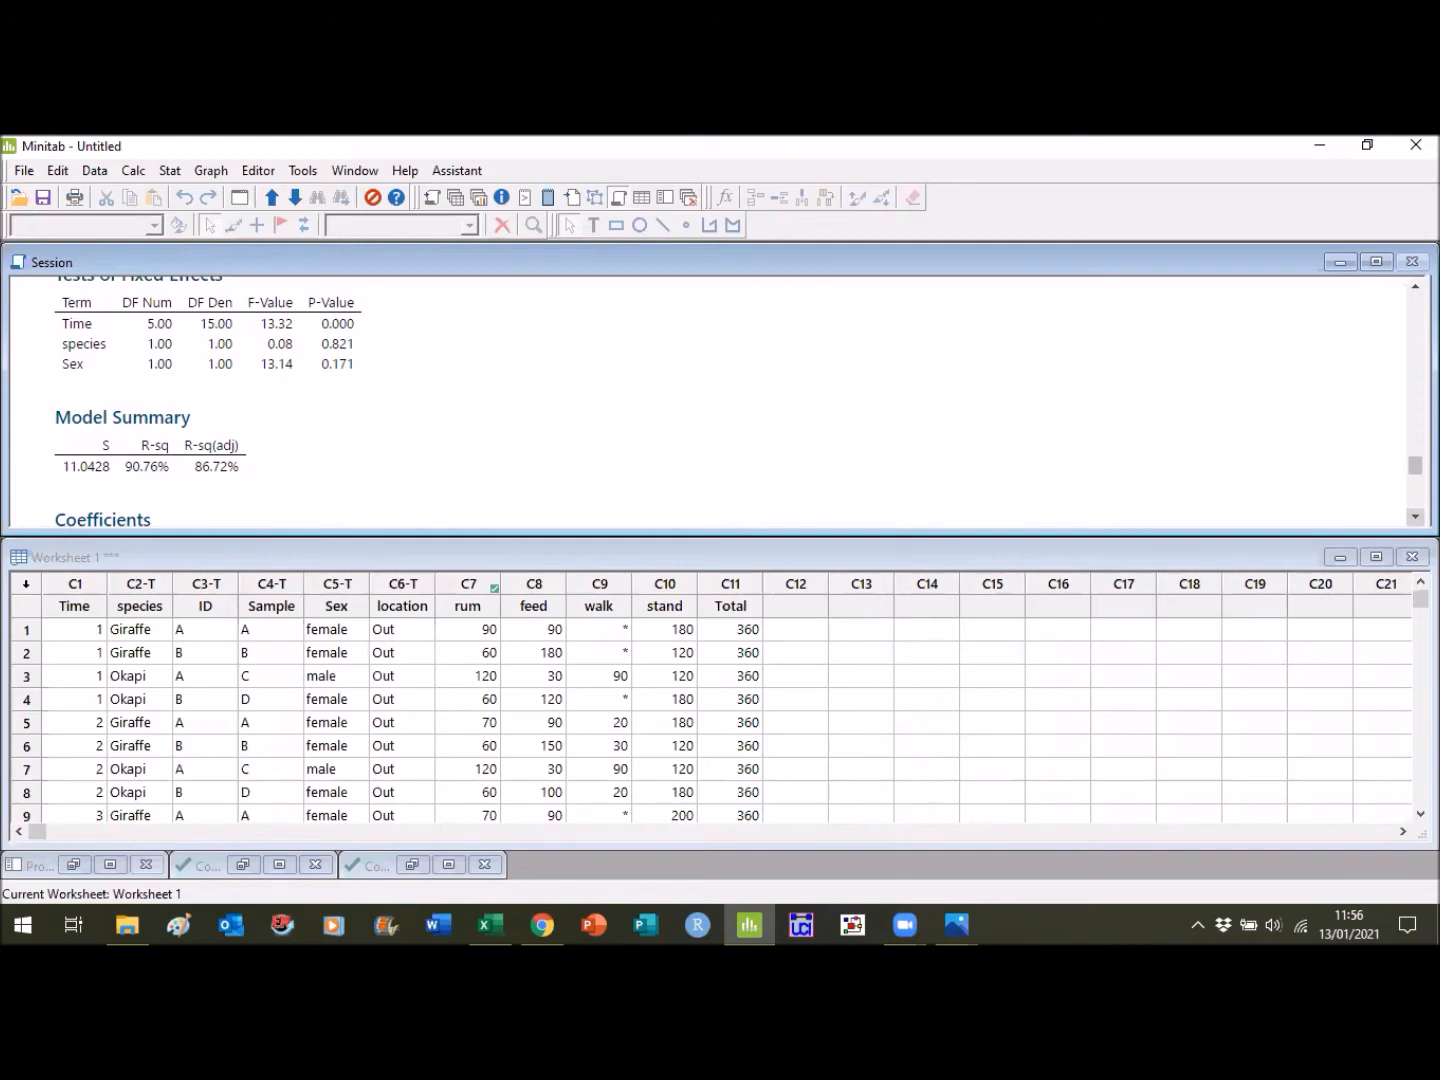
scroll(700, 400, "down", 3)
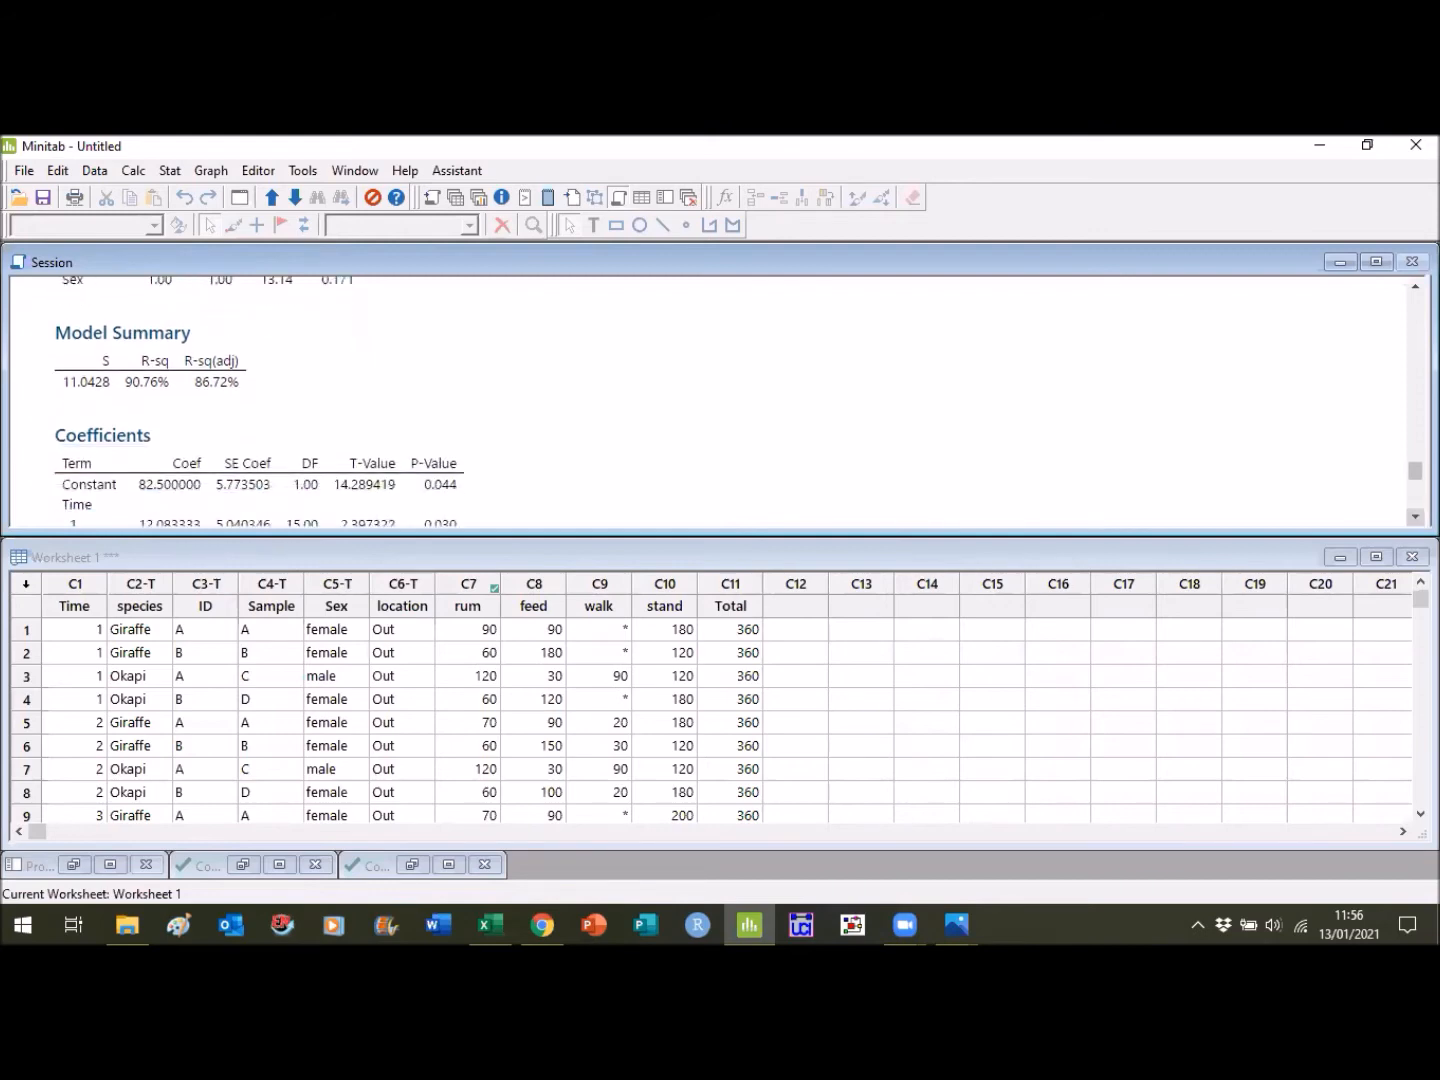
scroll(700, 400, "down", 2)
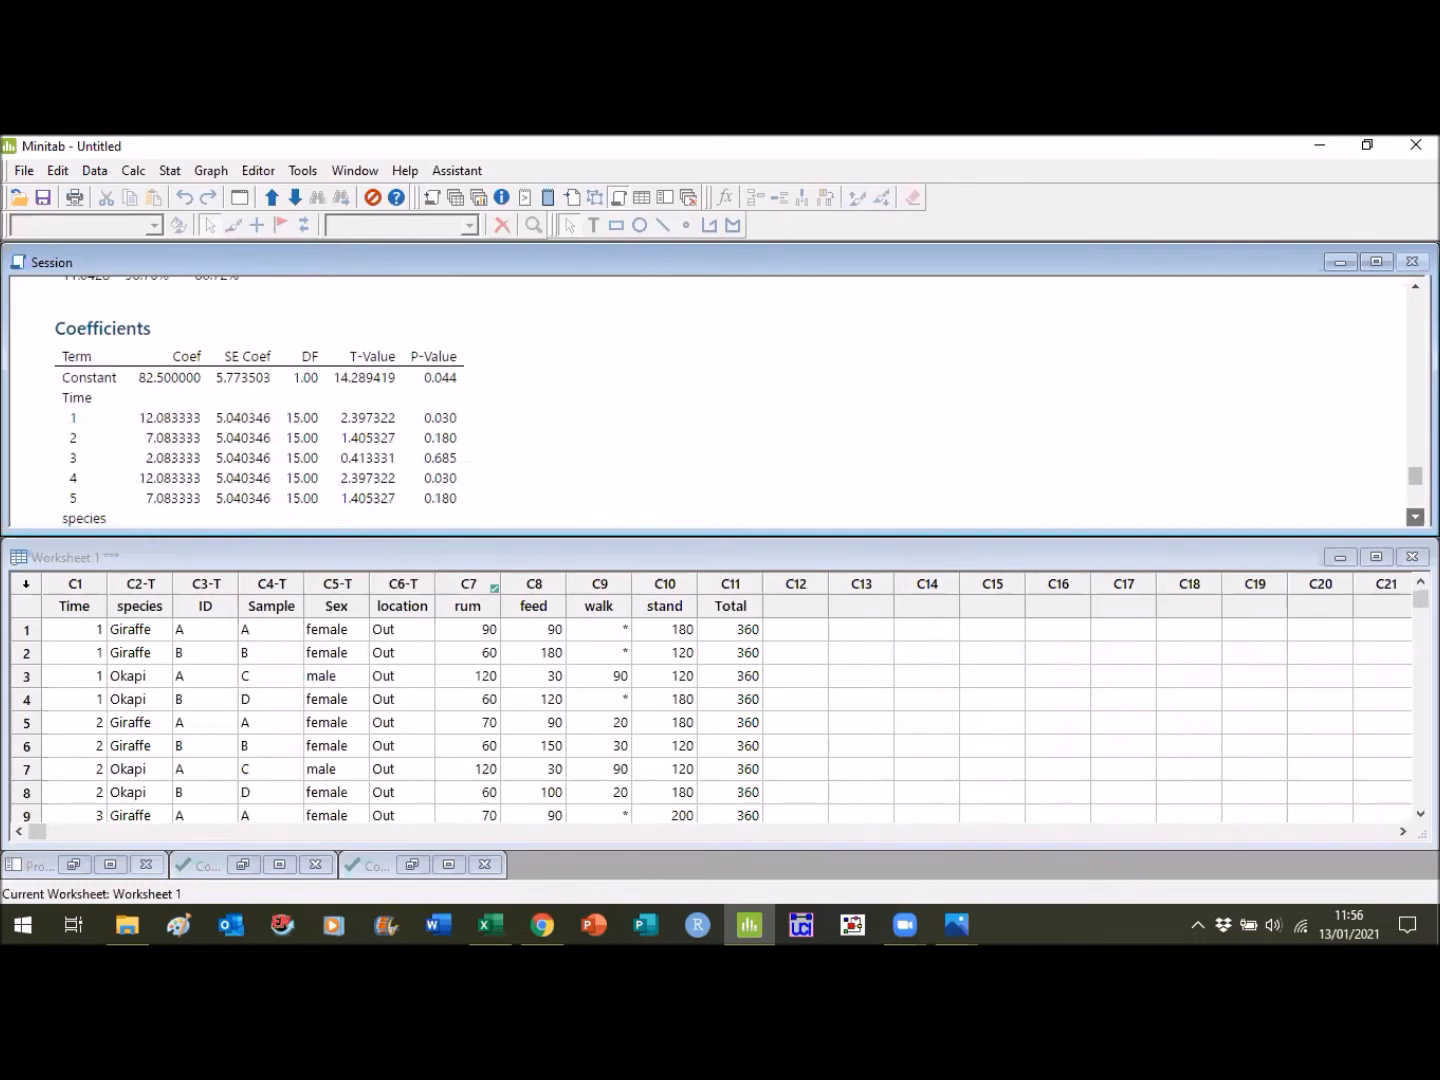
scroll(700, 400, "down", 1)
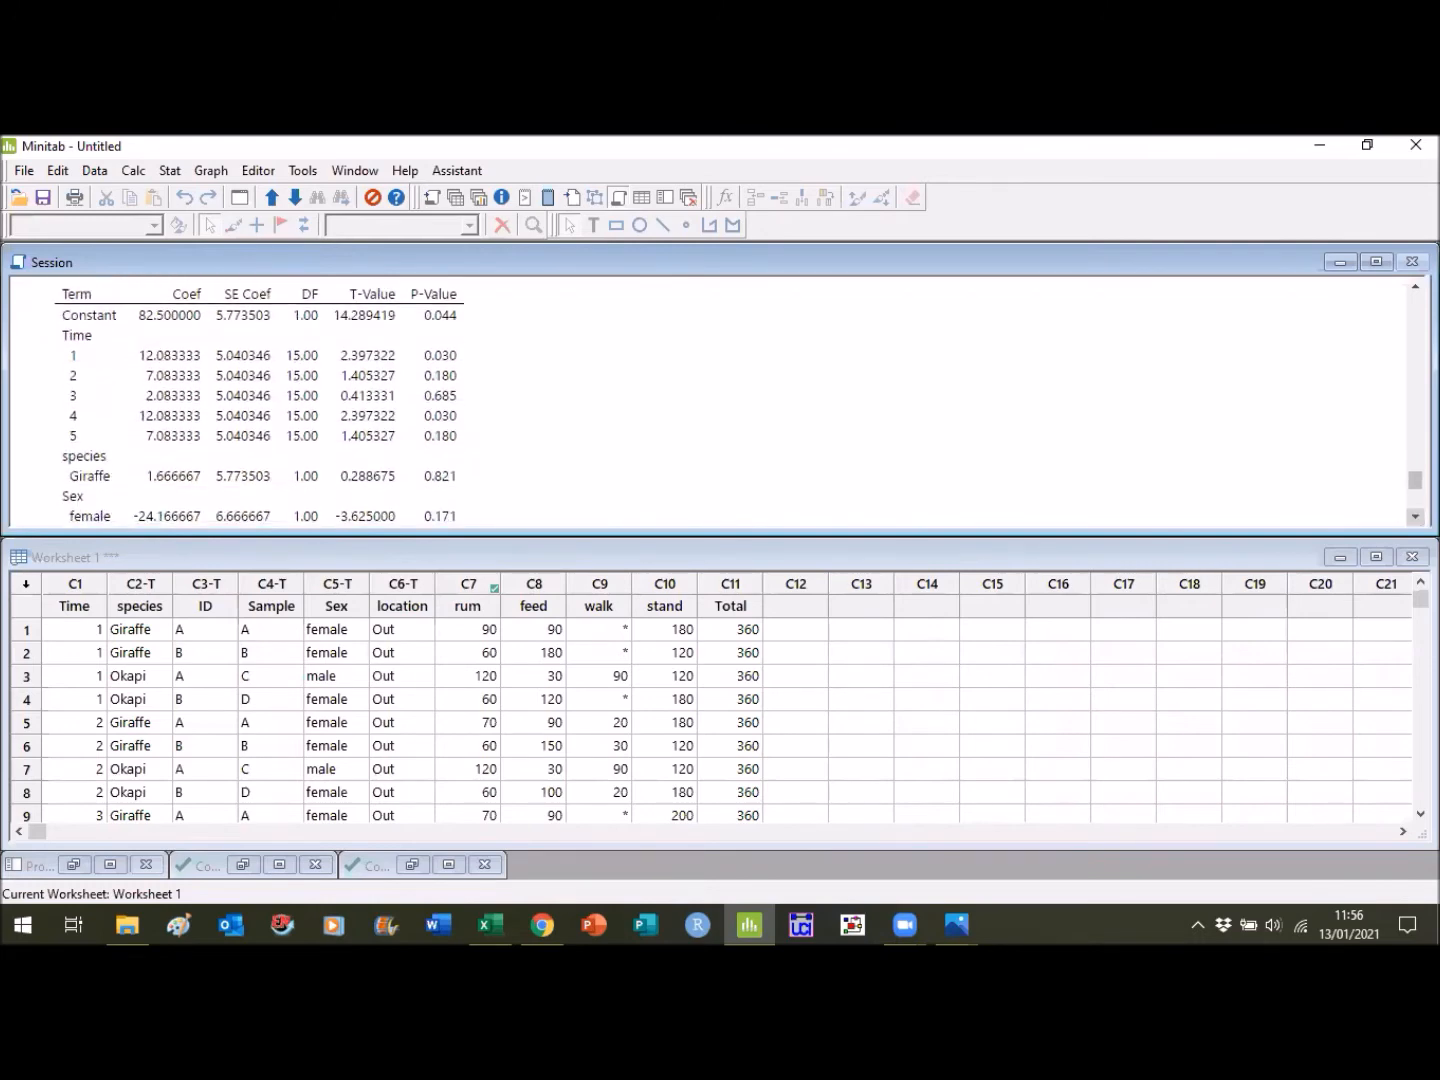
scroll(700, 400, "down", 2)
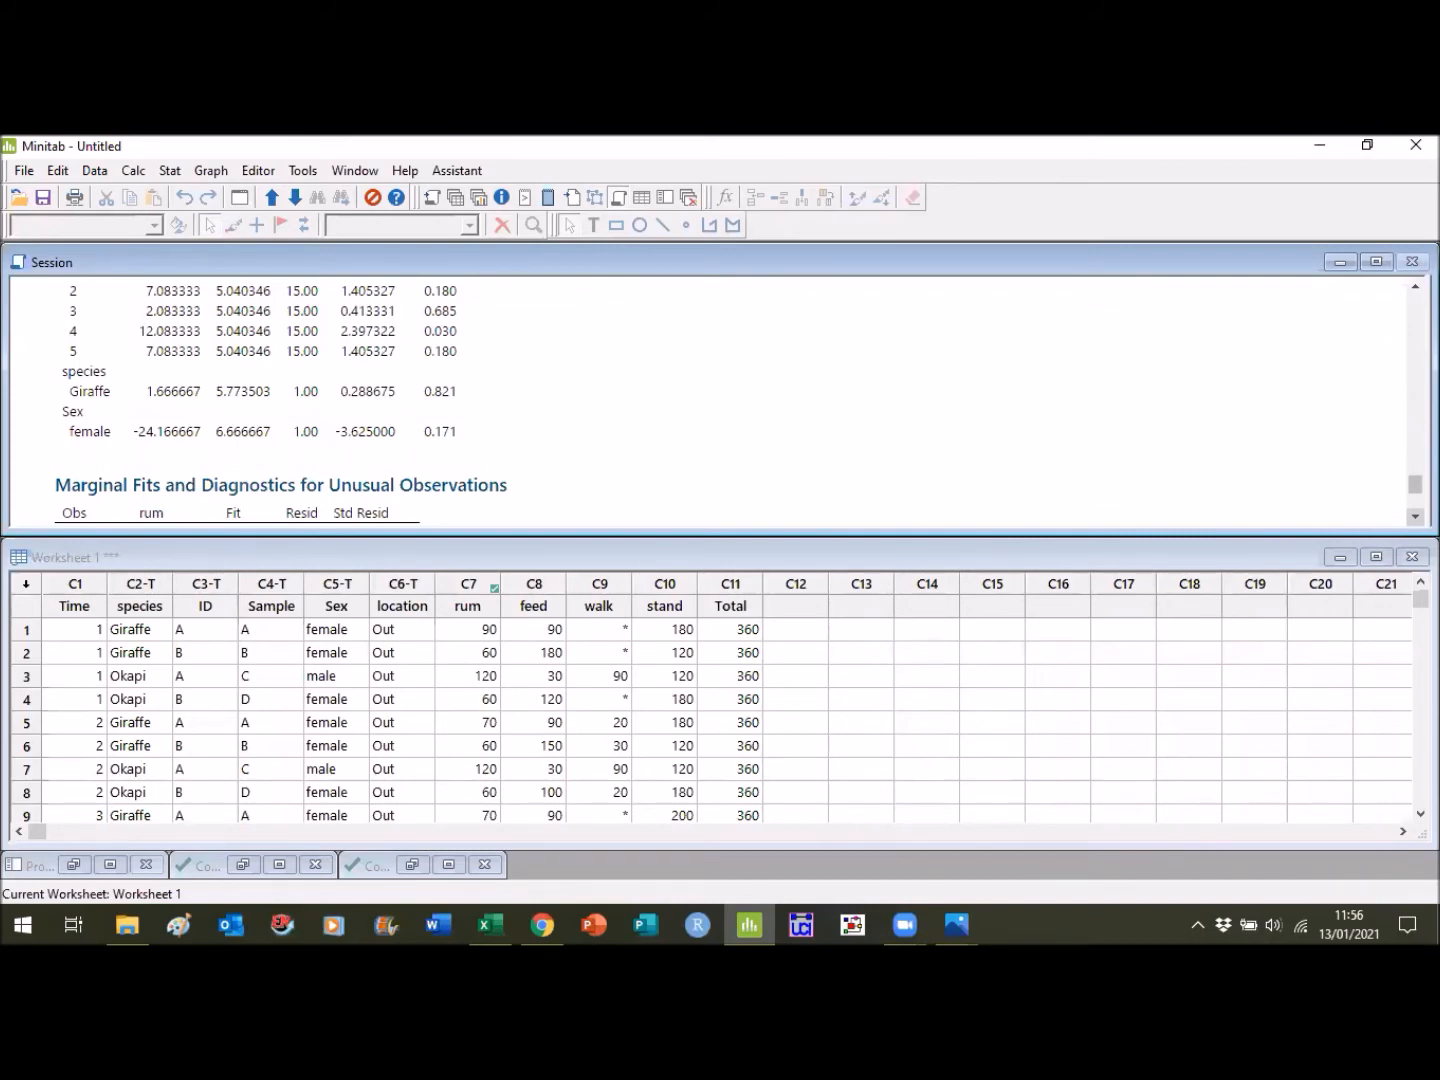
scroll(565, 462, "down", 2)
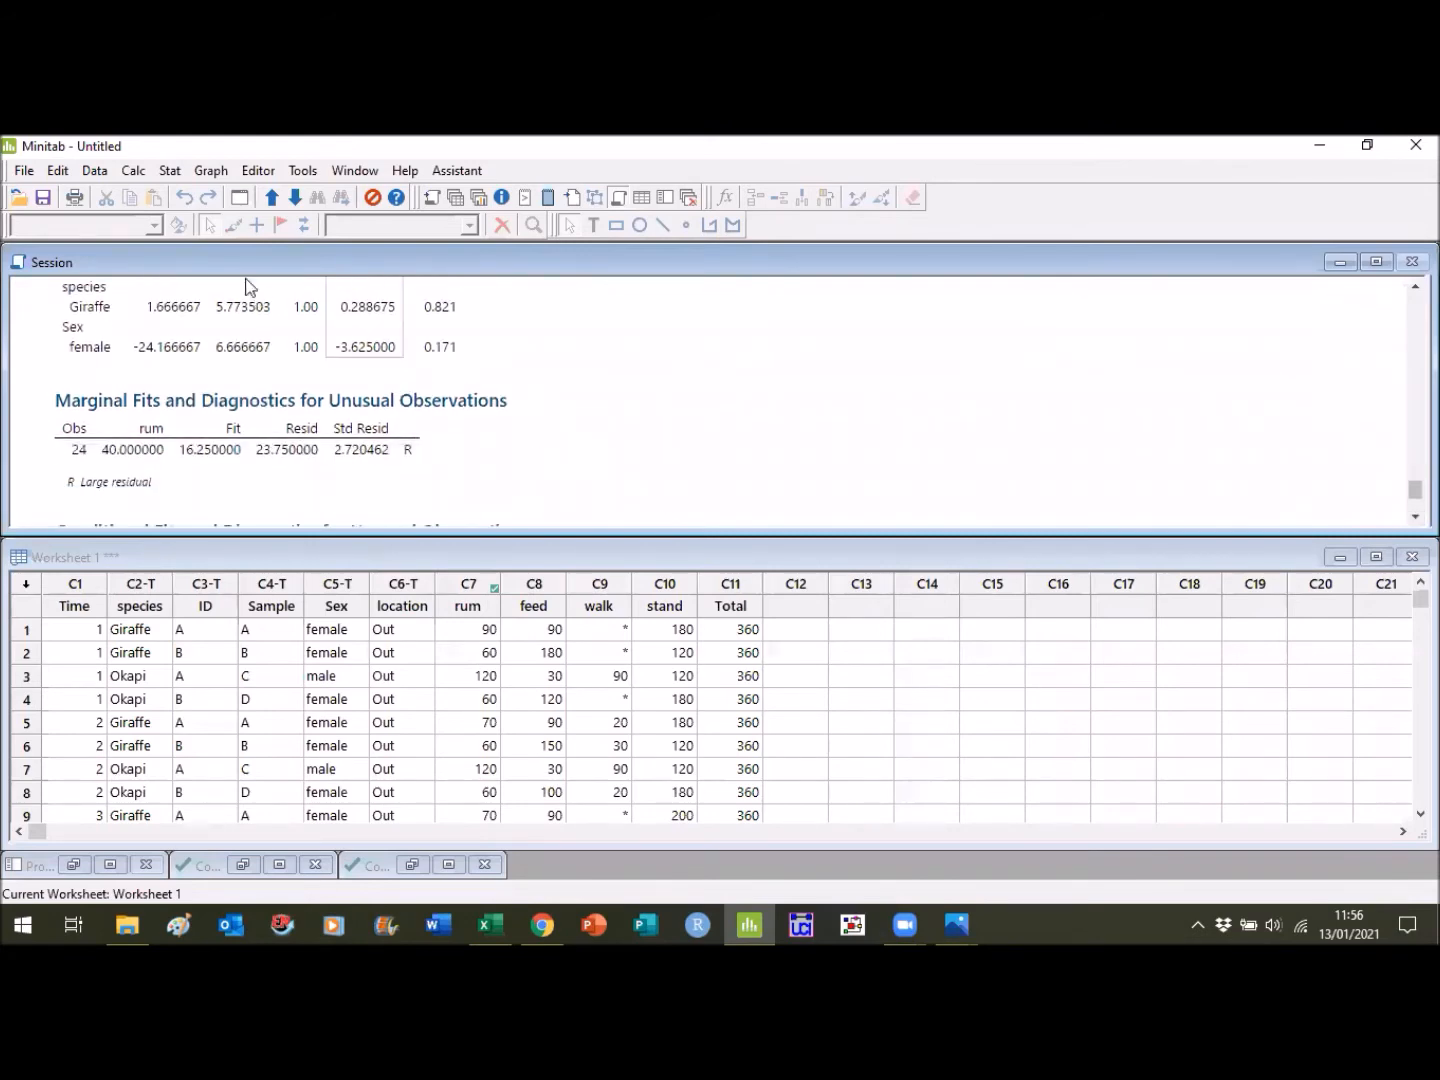
- Run Tukey pairwise comparisons of rum for the Time term of the mixed effects model and view the grouping information
left_click(176, 174)
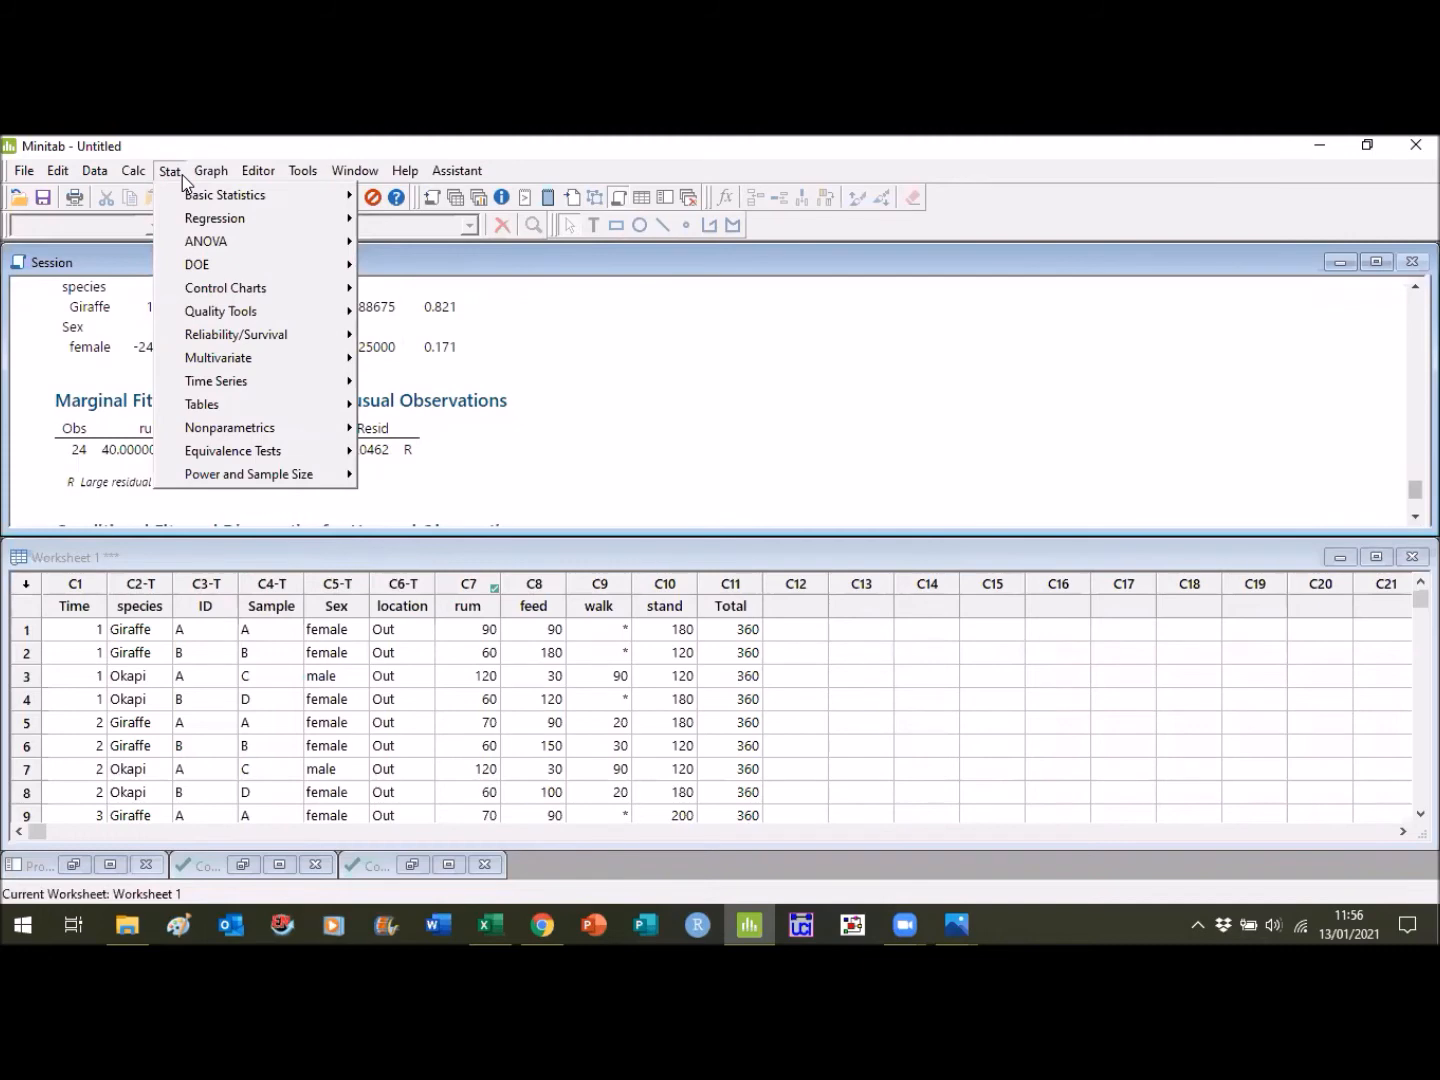
mouse_move(214, 241)
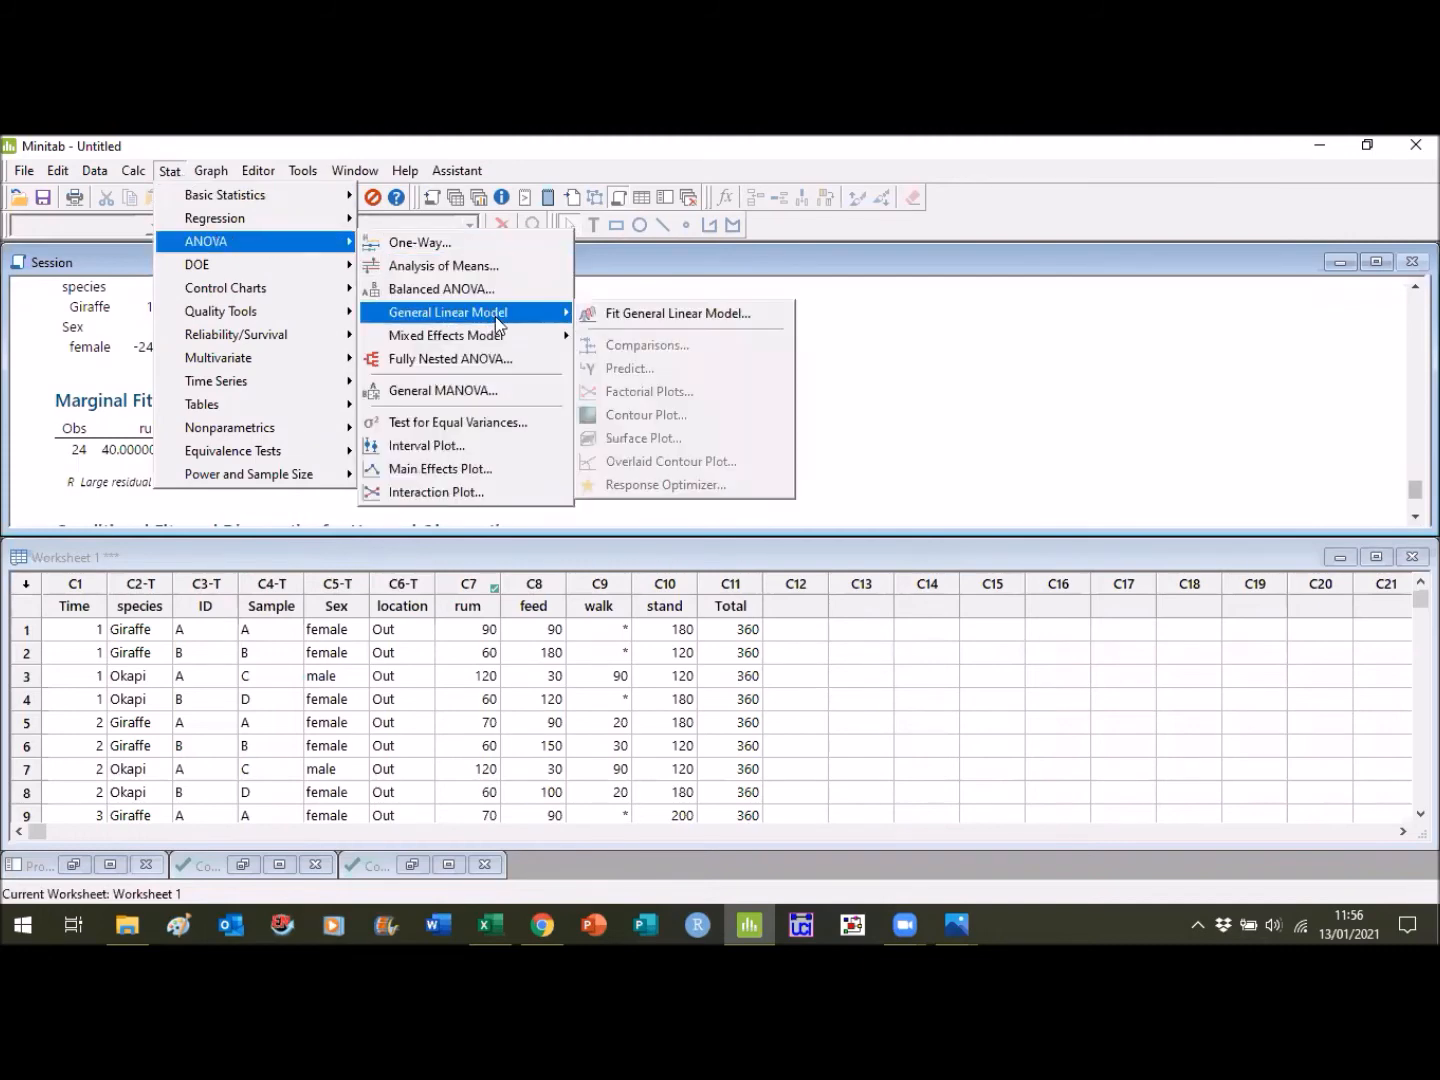
mouse_move(545, 335)
left_click(620, 367)
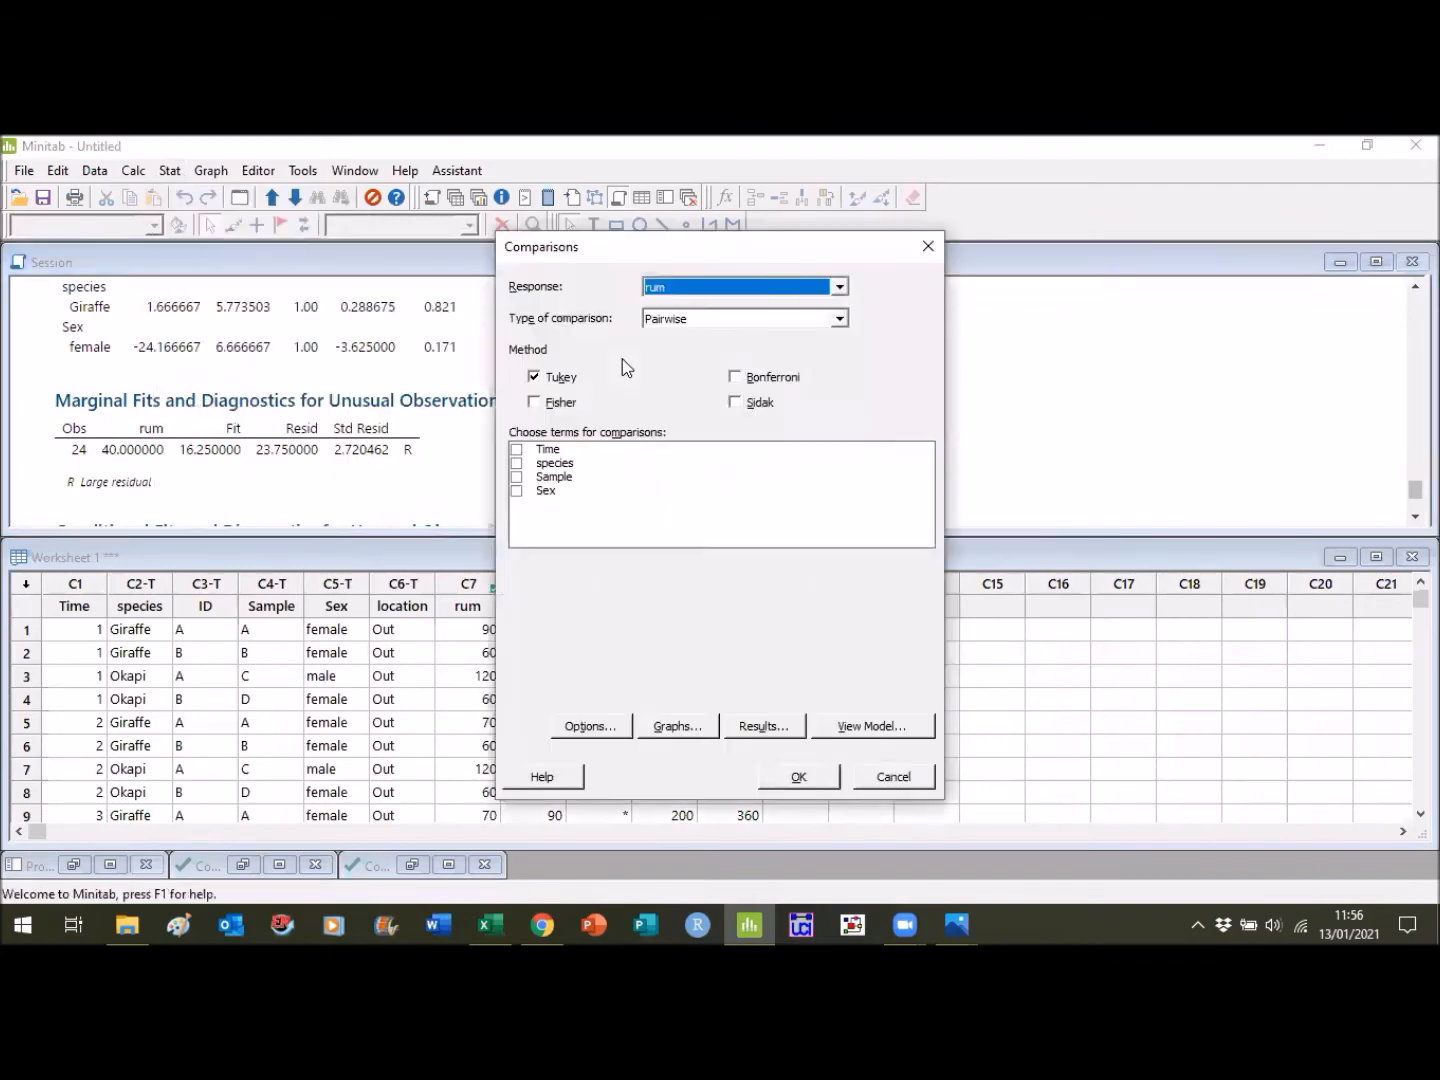
left_click(516, 450)
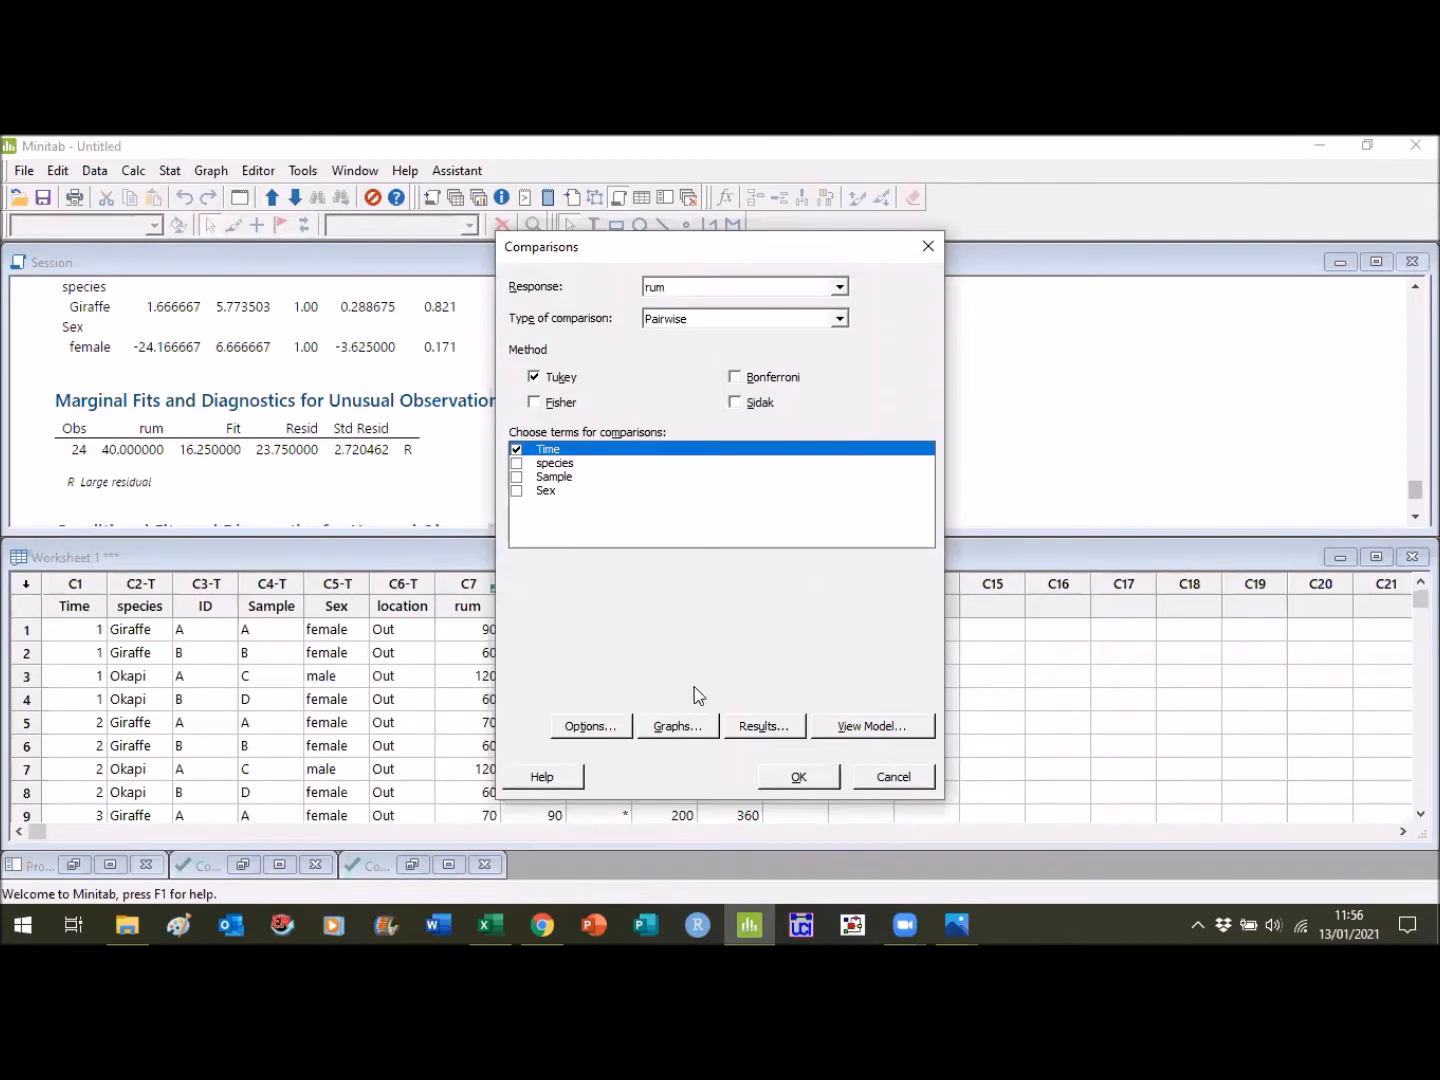
left_click(797, 779)
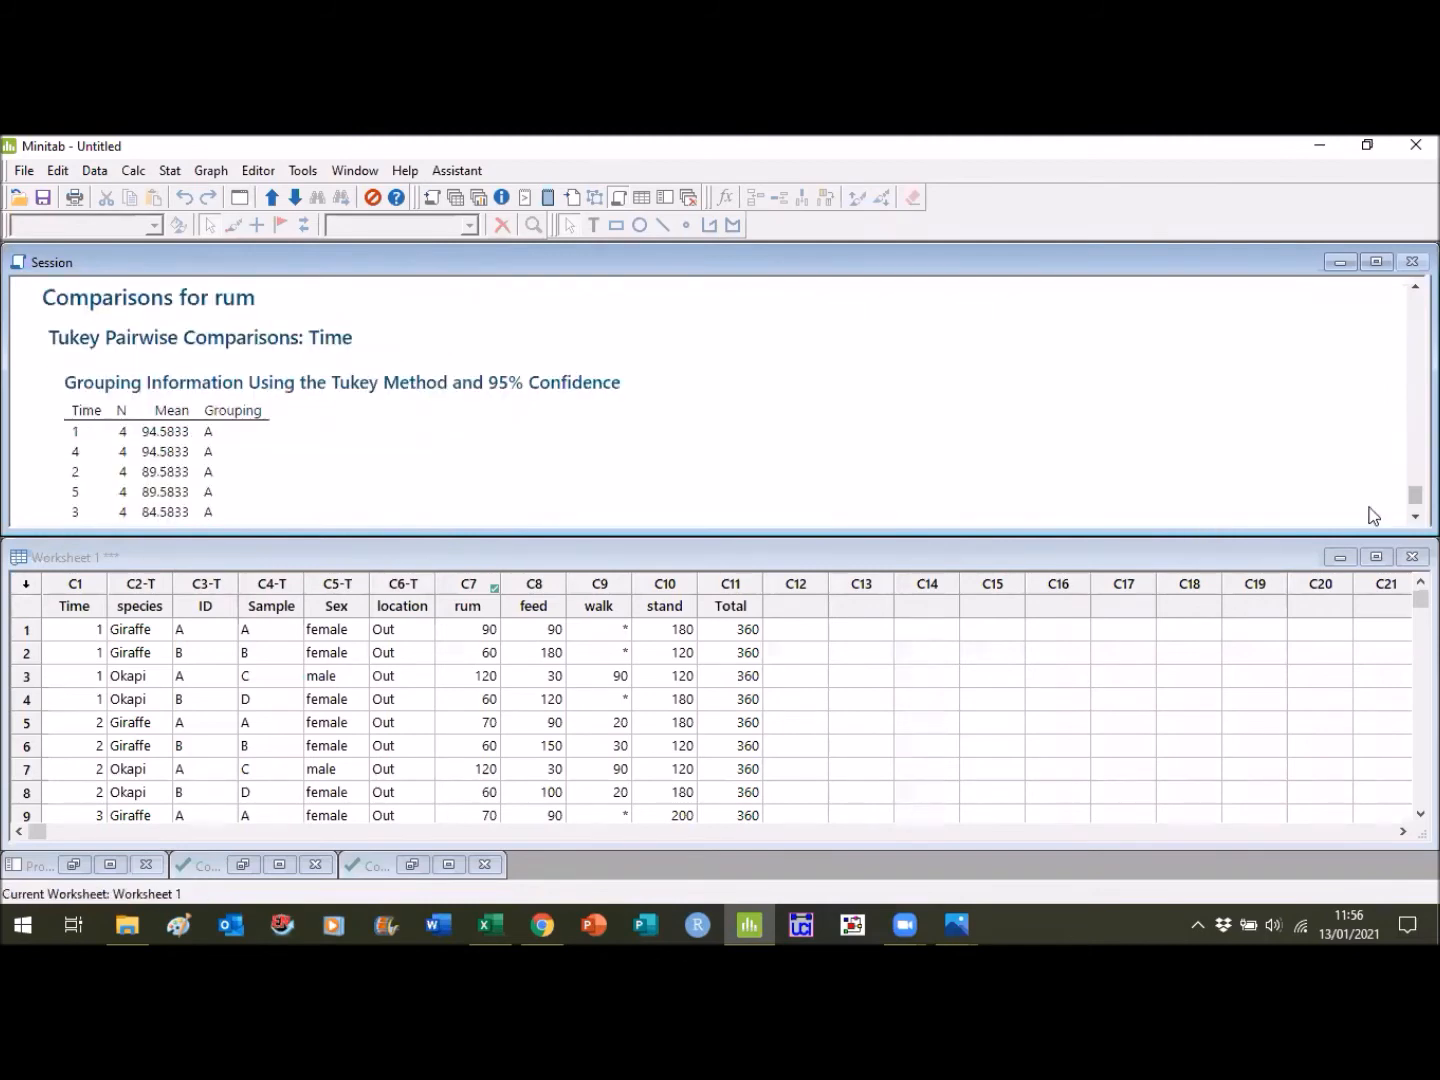
left_click(1415, 517)
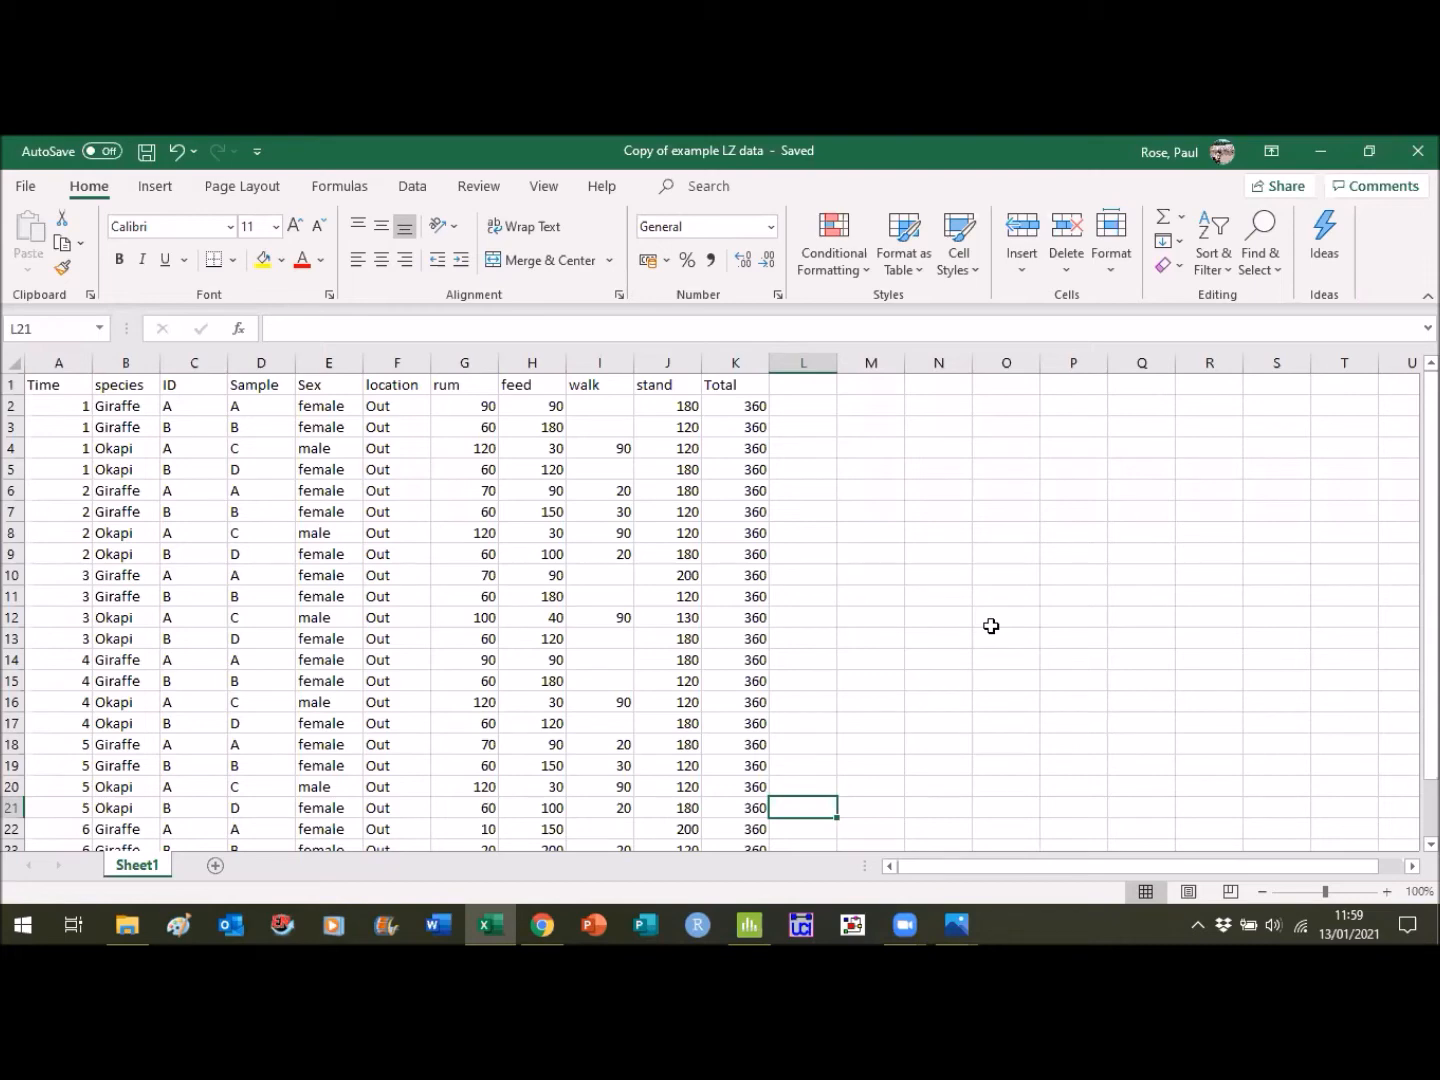
- Turn on filtering for the header row of the example LZ data and filter the species column to Giraffe only
left_click(12, 385)
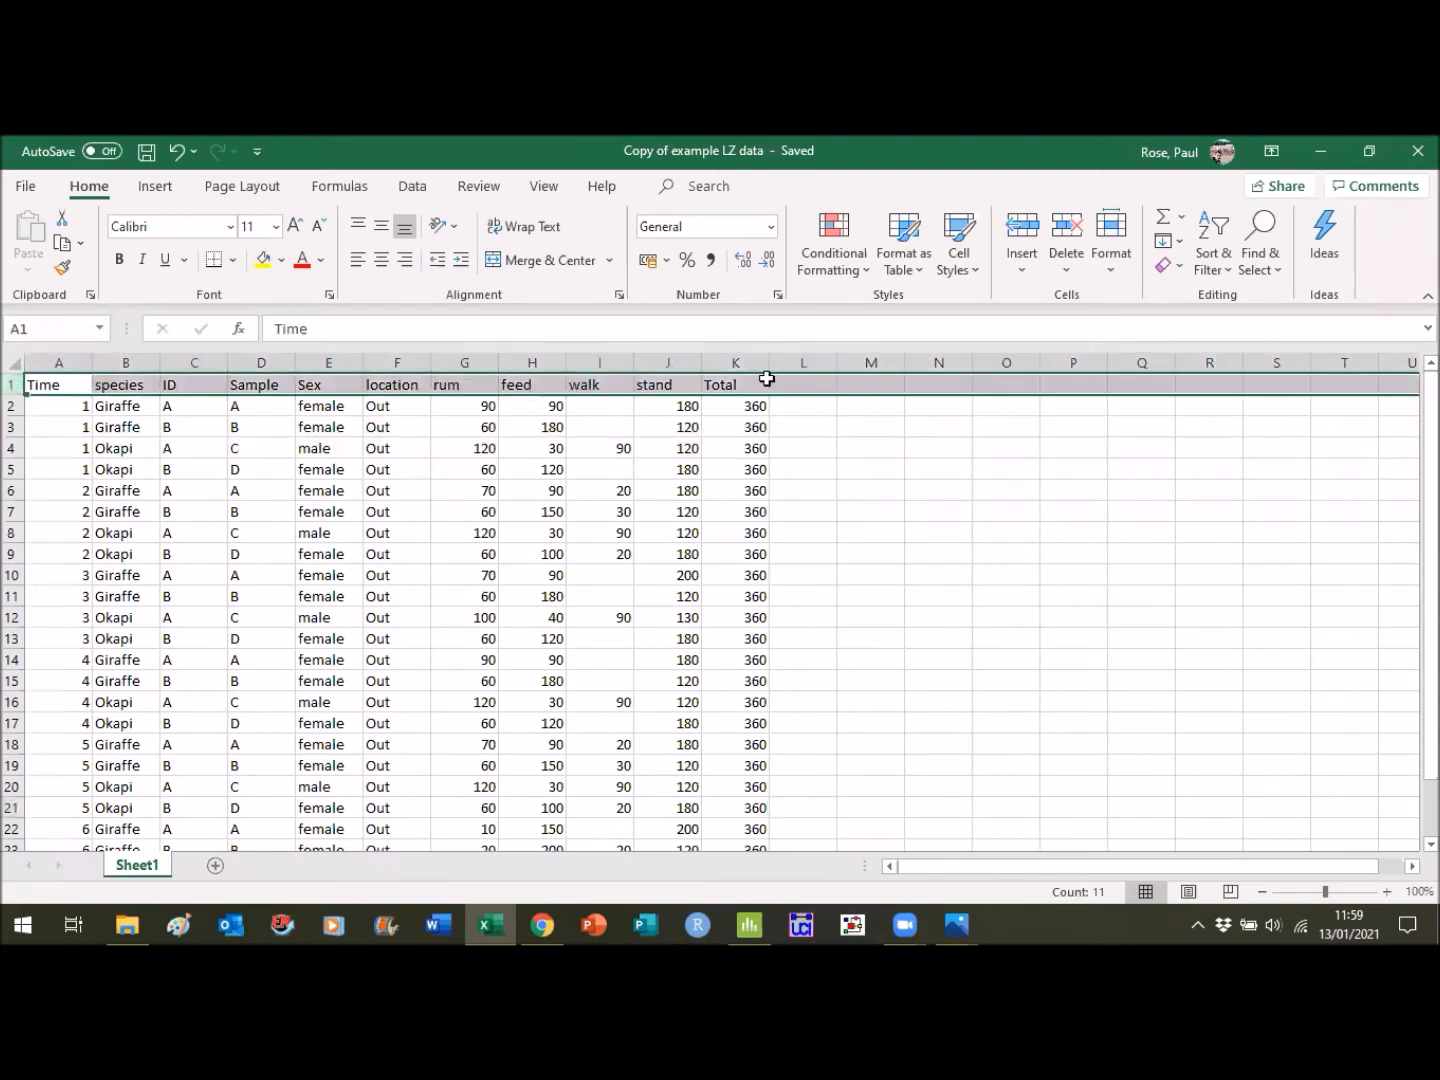
left_click(1208, 268)
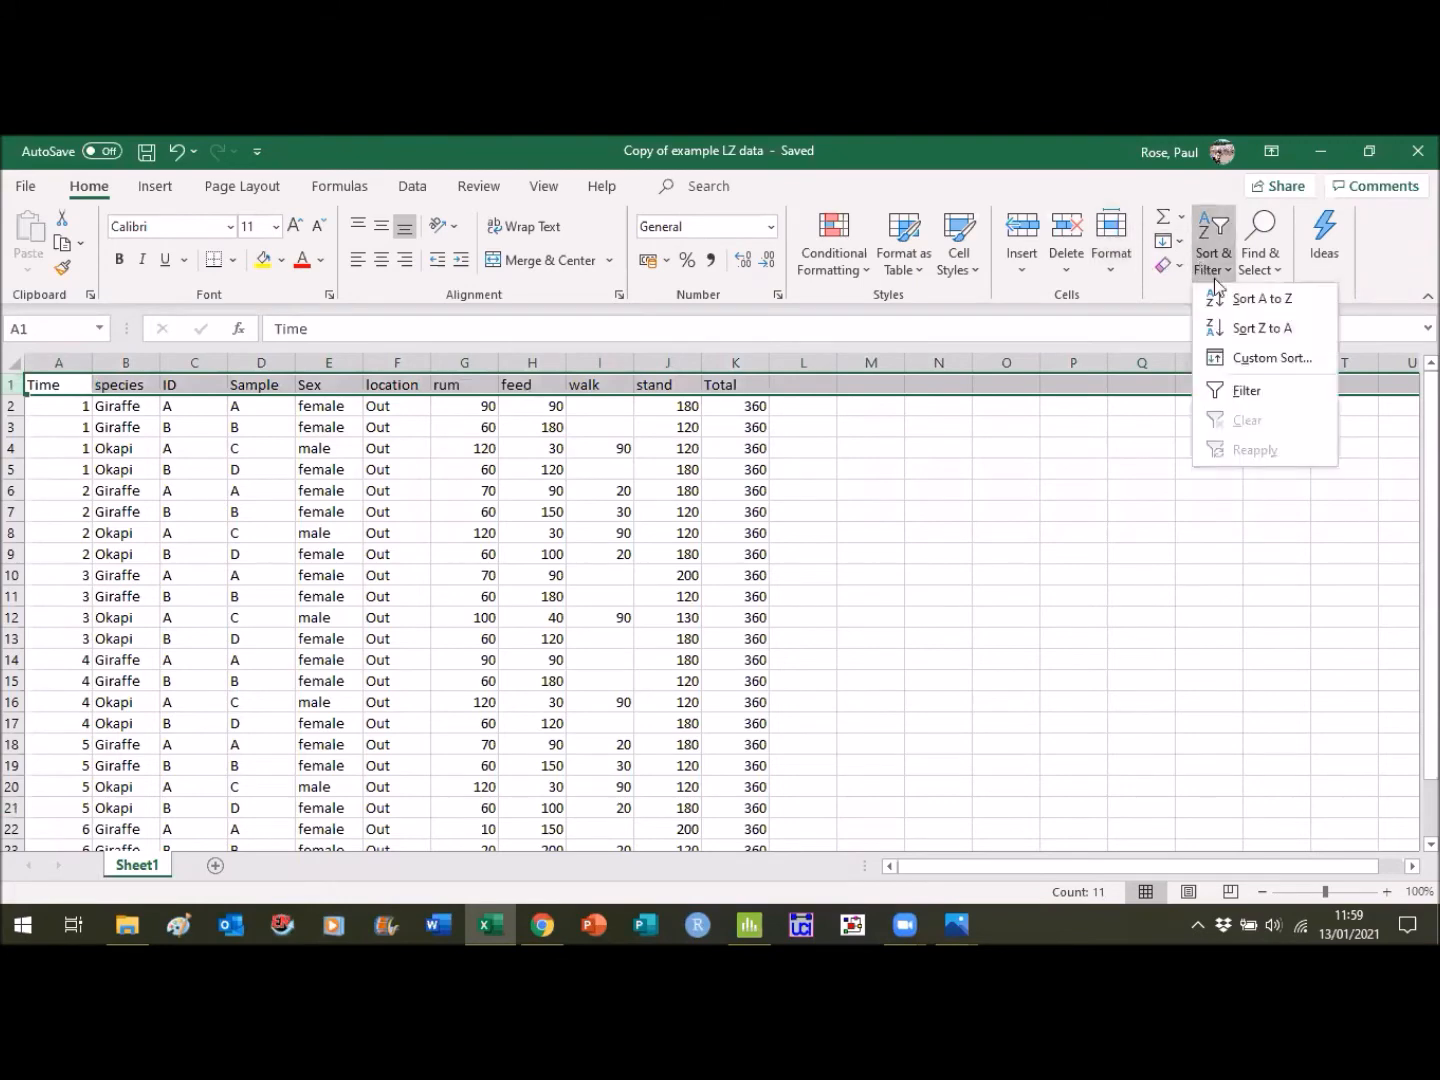
left_click(1247, 391)
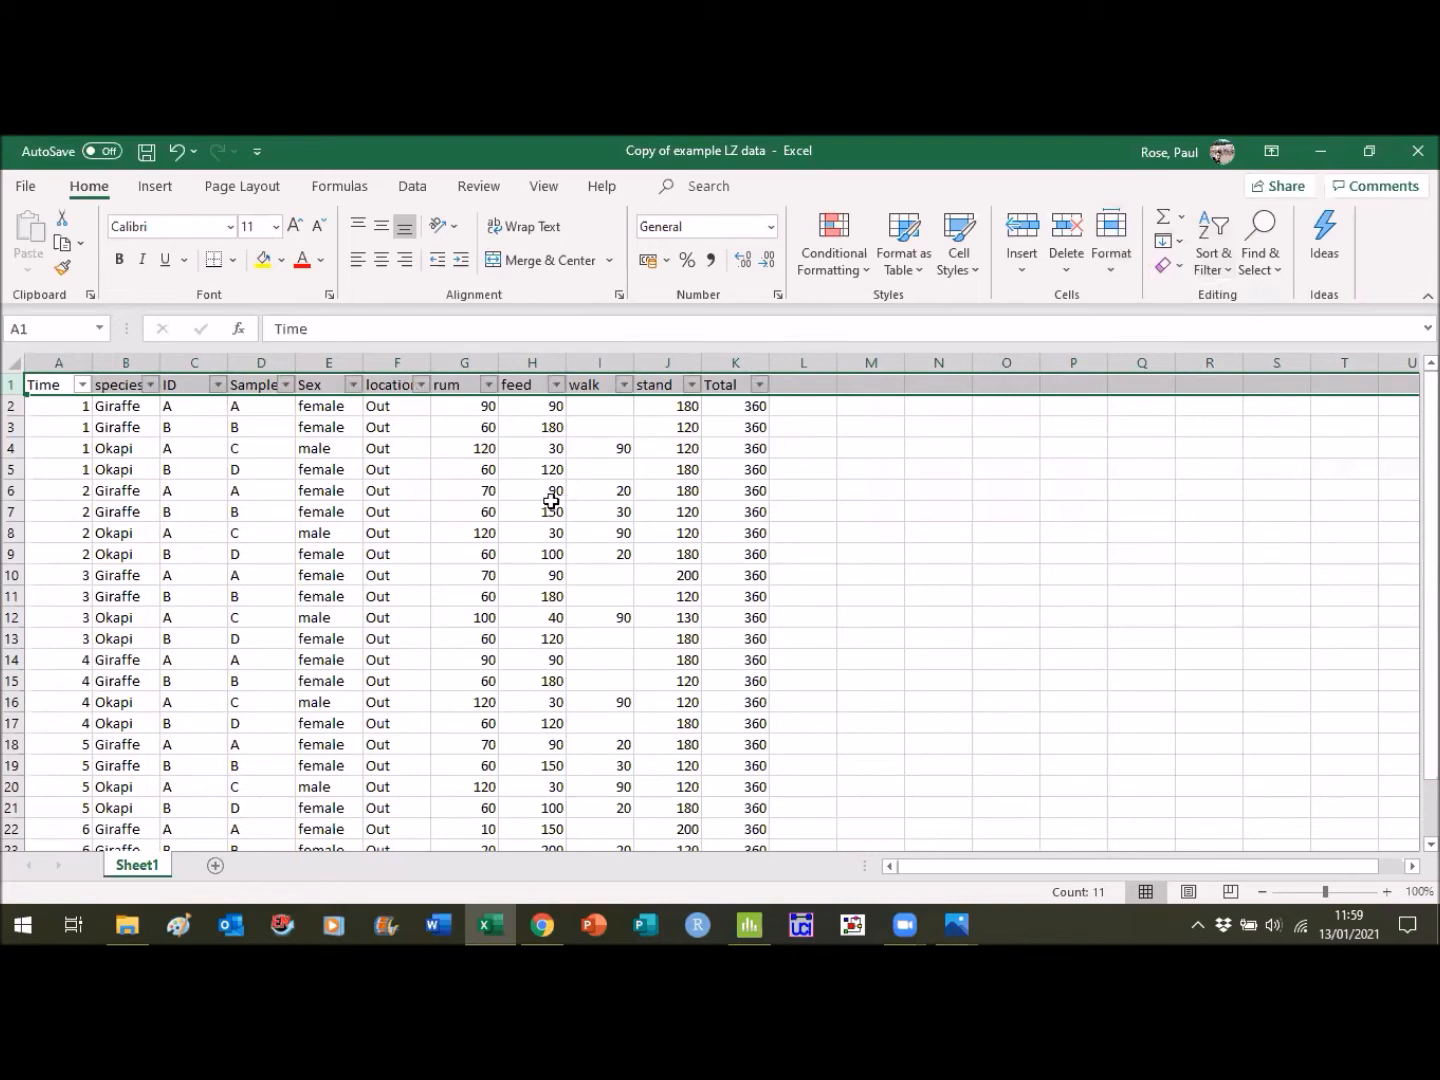
left_click(198, 465)
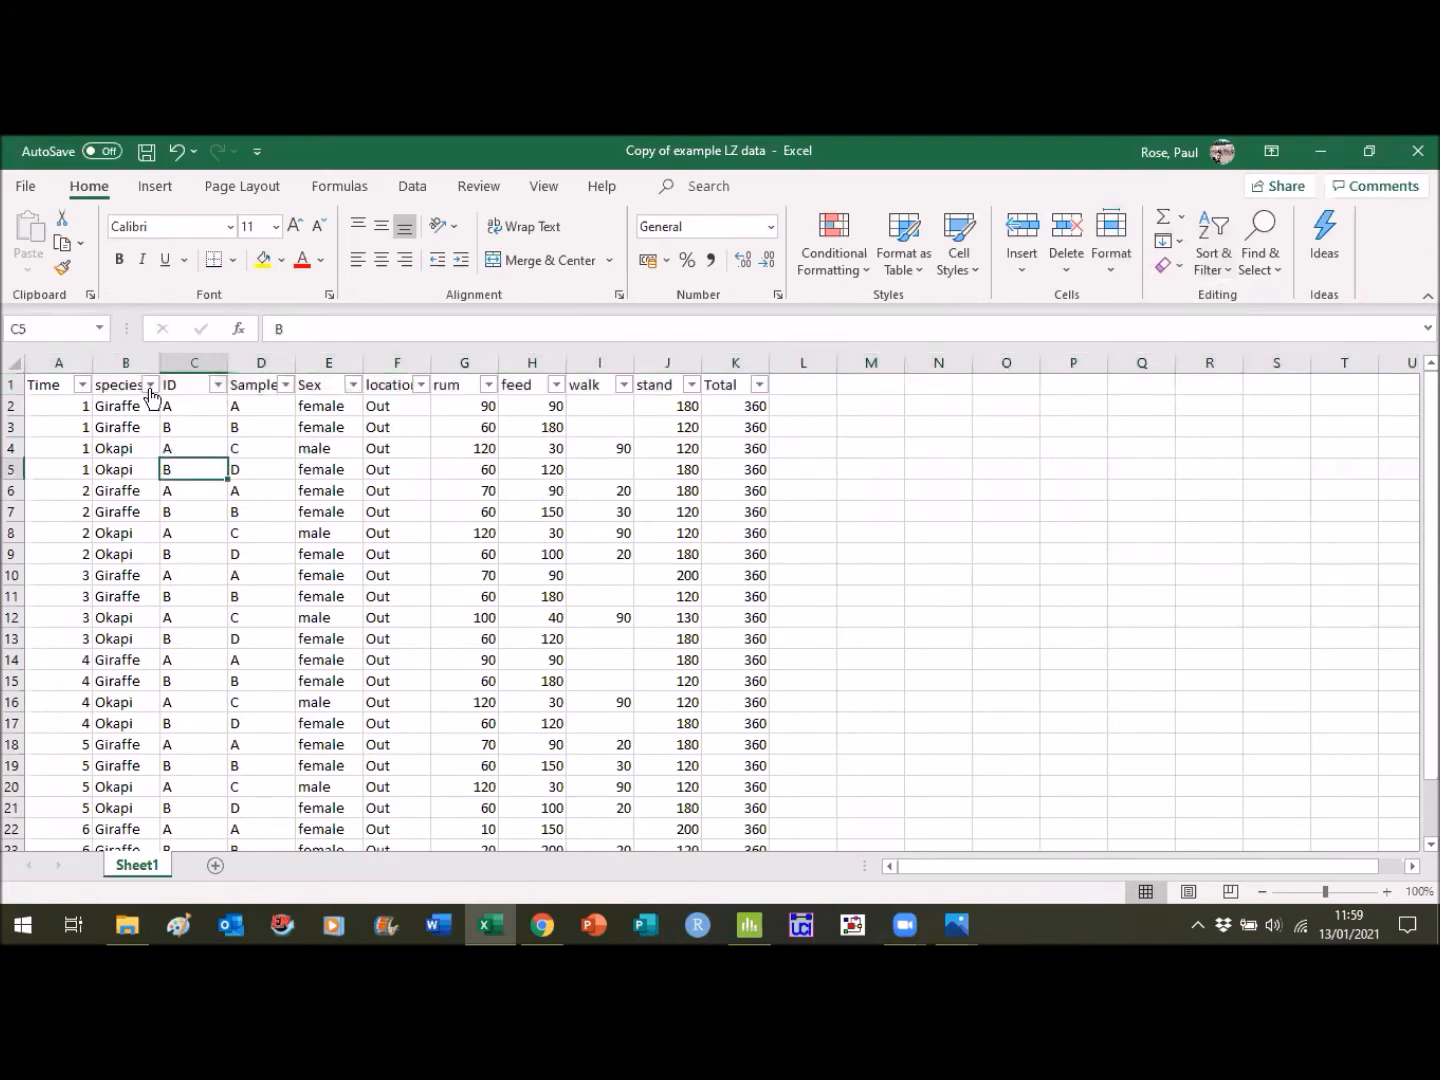
left_click(150, 385)
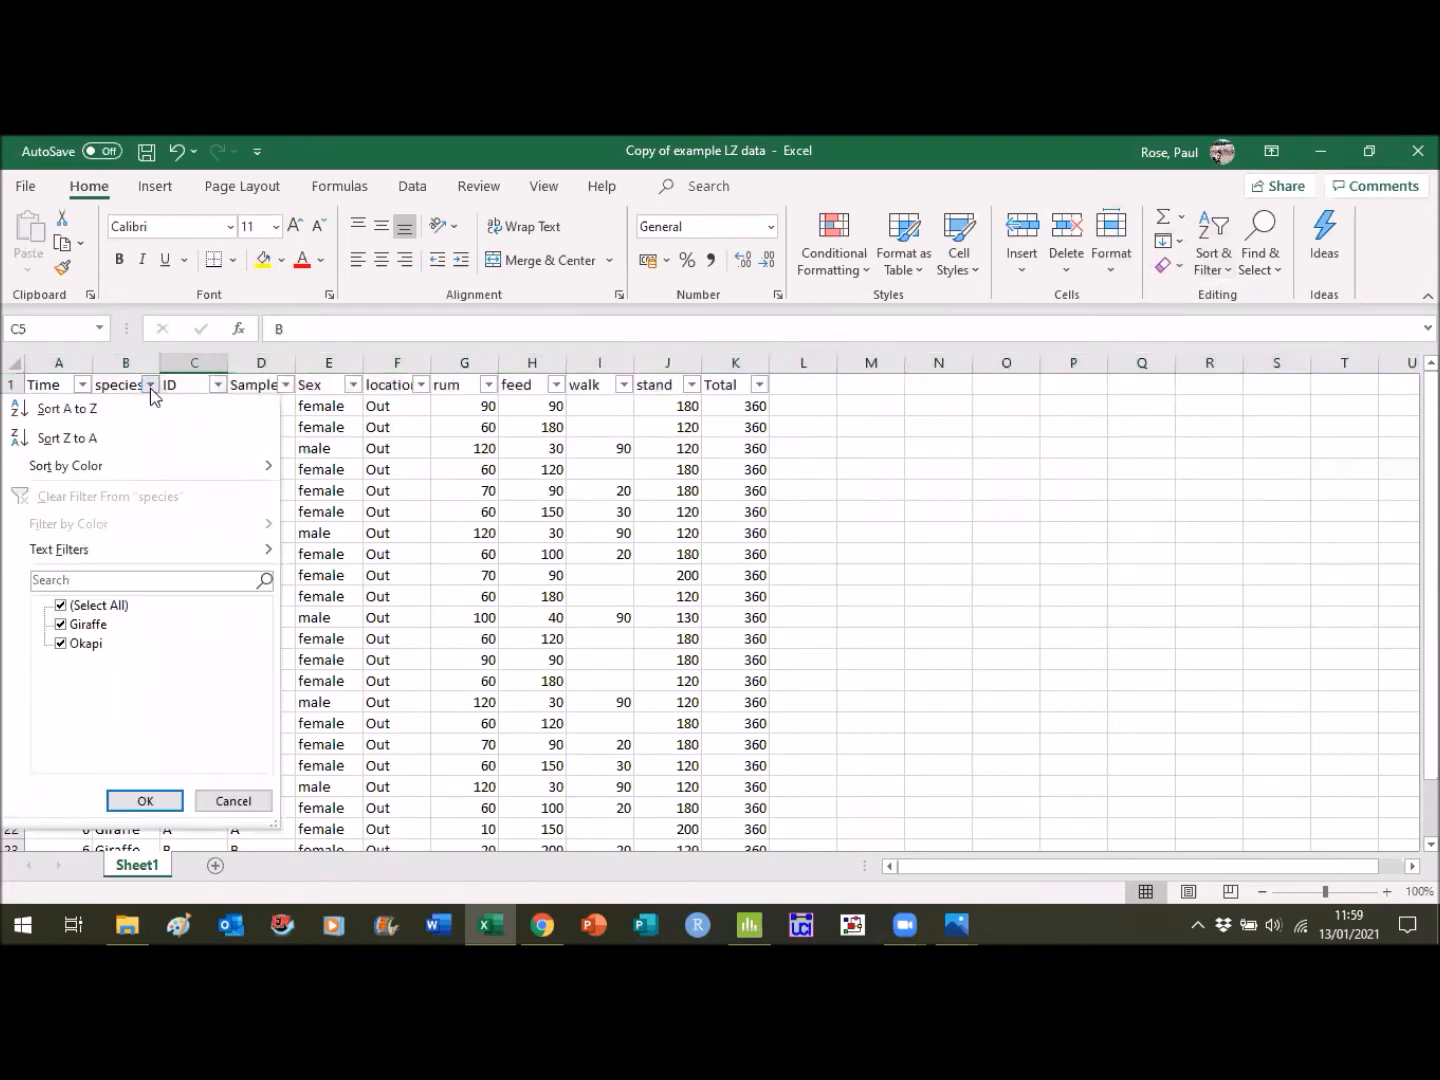
left_click(61, 645)
left_click(146, 801)
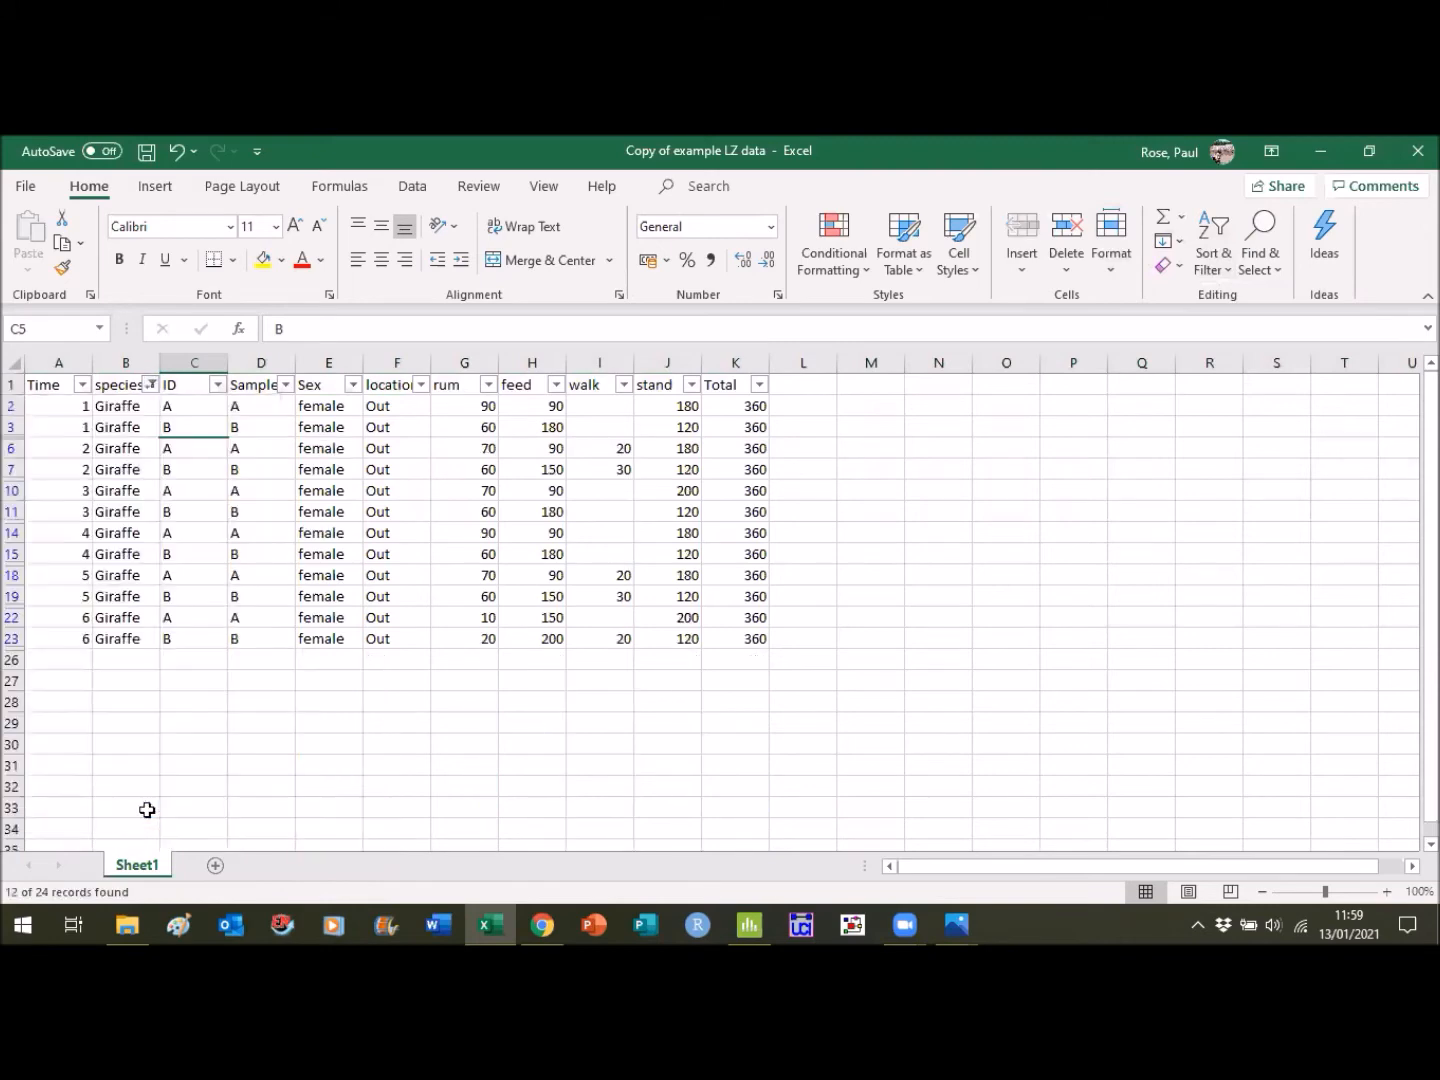
left_click(916, 551)
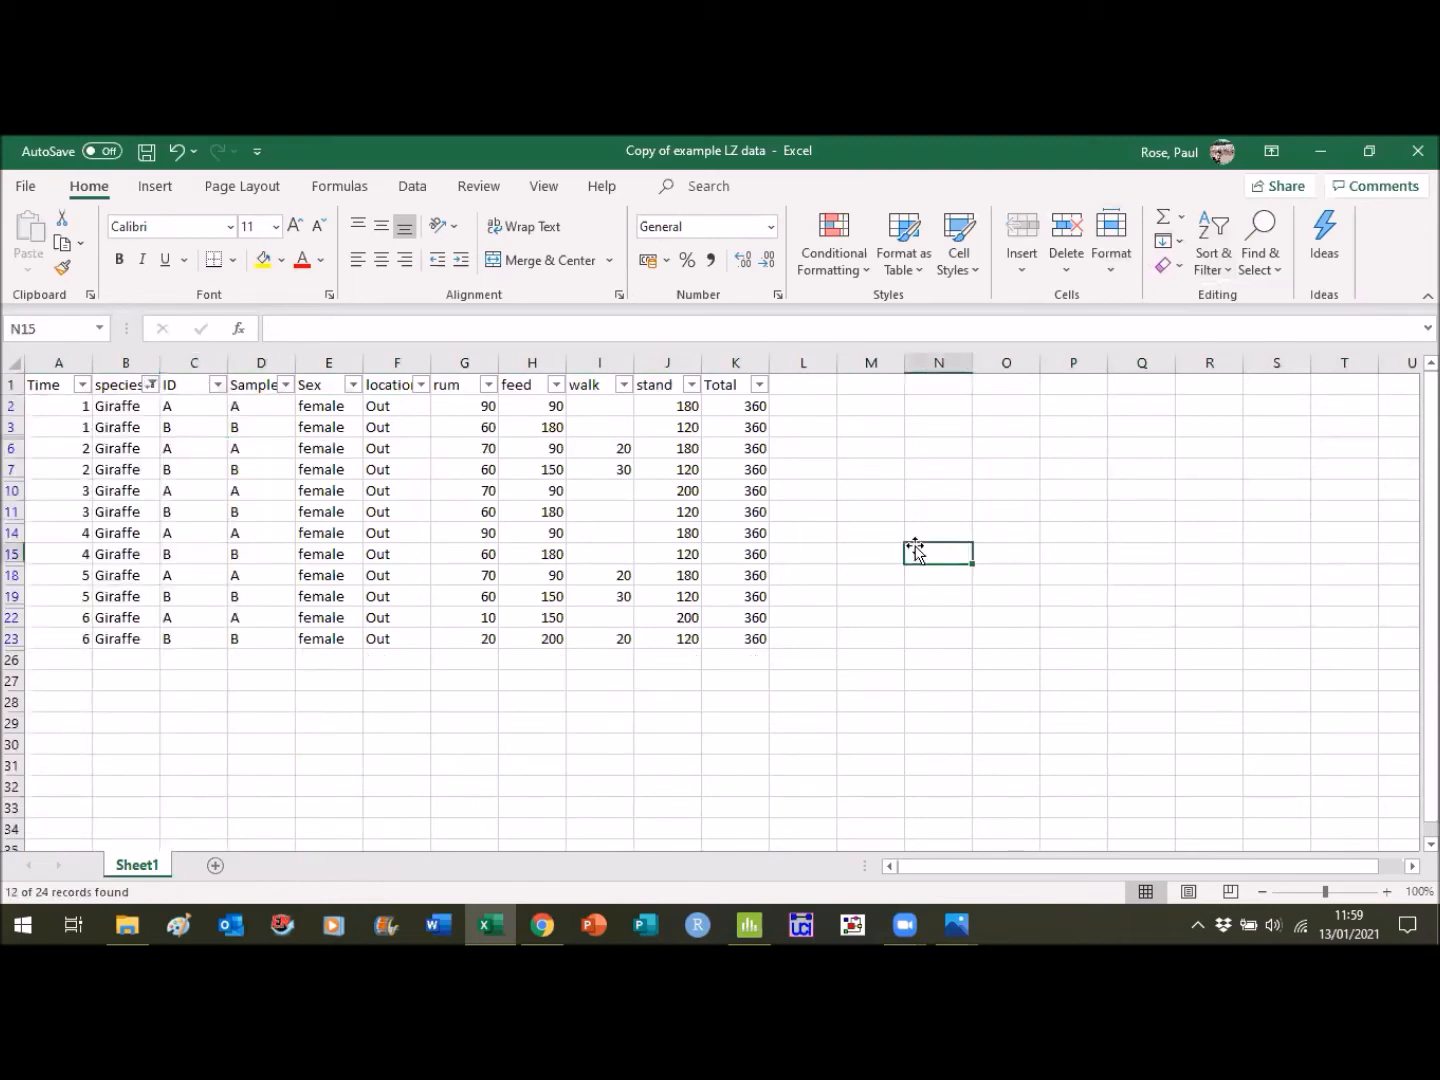
- Copy the filtered Giraffe rows together with their header row, from the Time column through the Total column
left_click(48, 364)
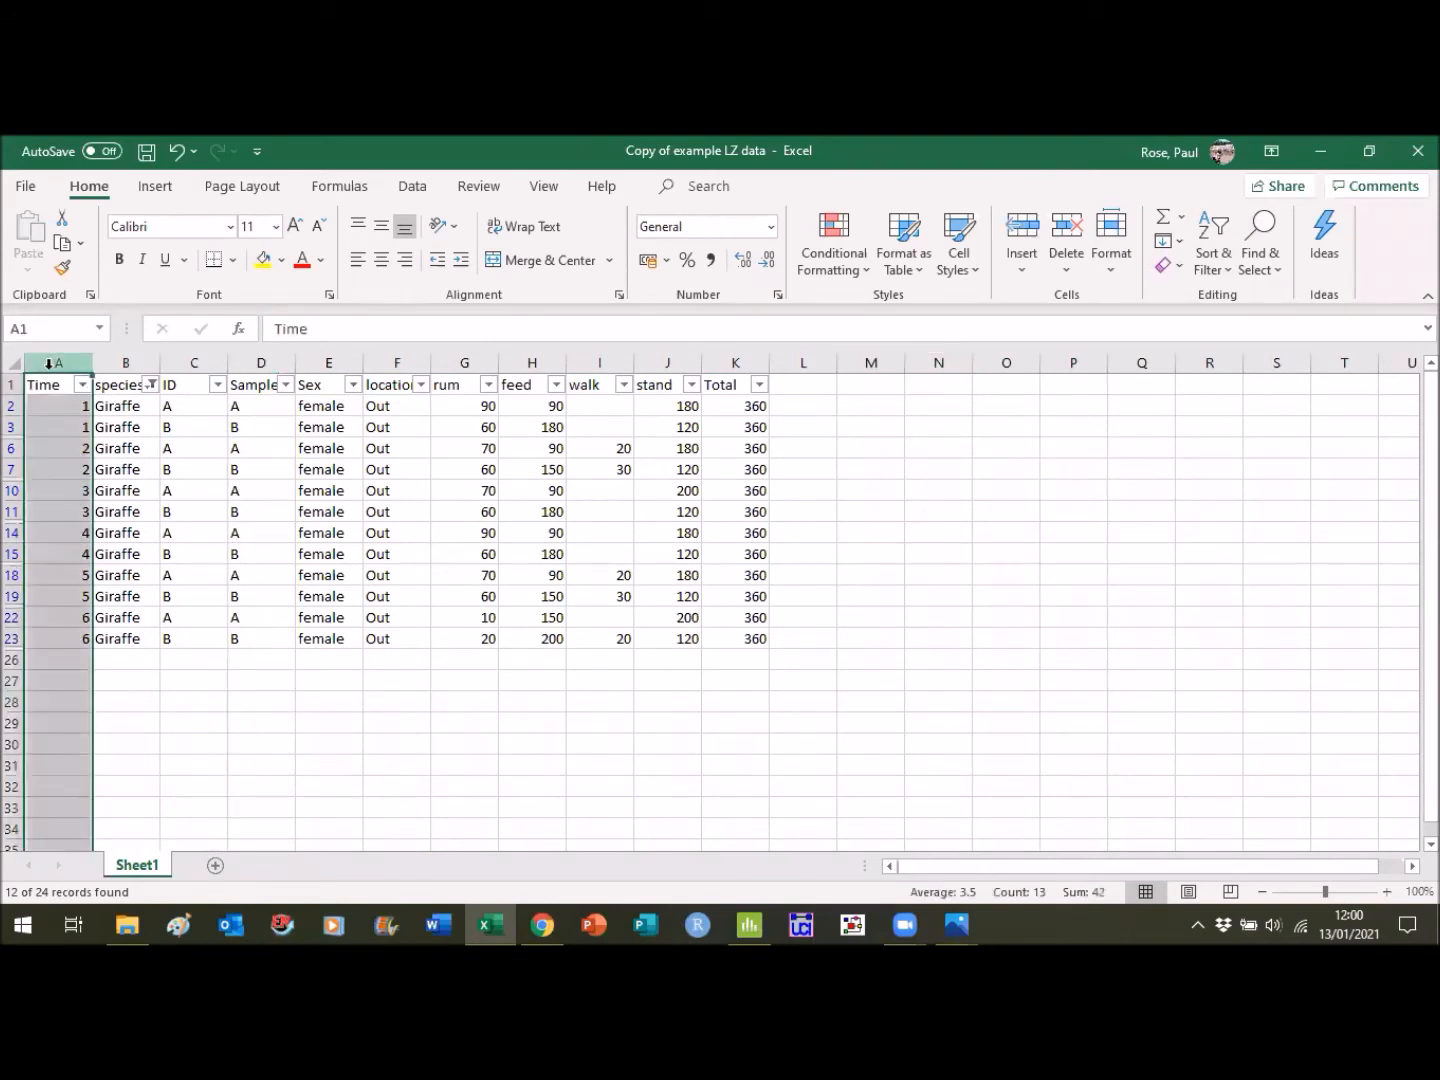
left_click(49, 375)
key("shift+Down")
key("shift+Down")
key("shift+Down")
key("shift+Down")
key("shift+Down")
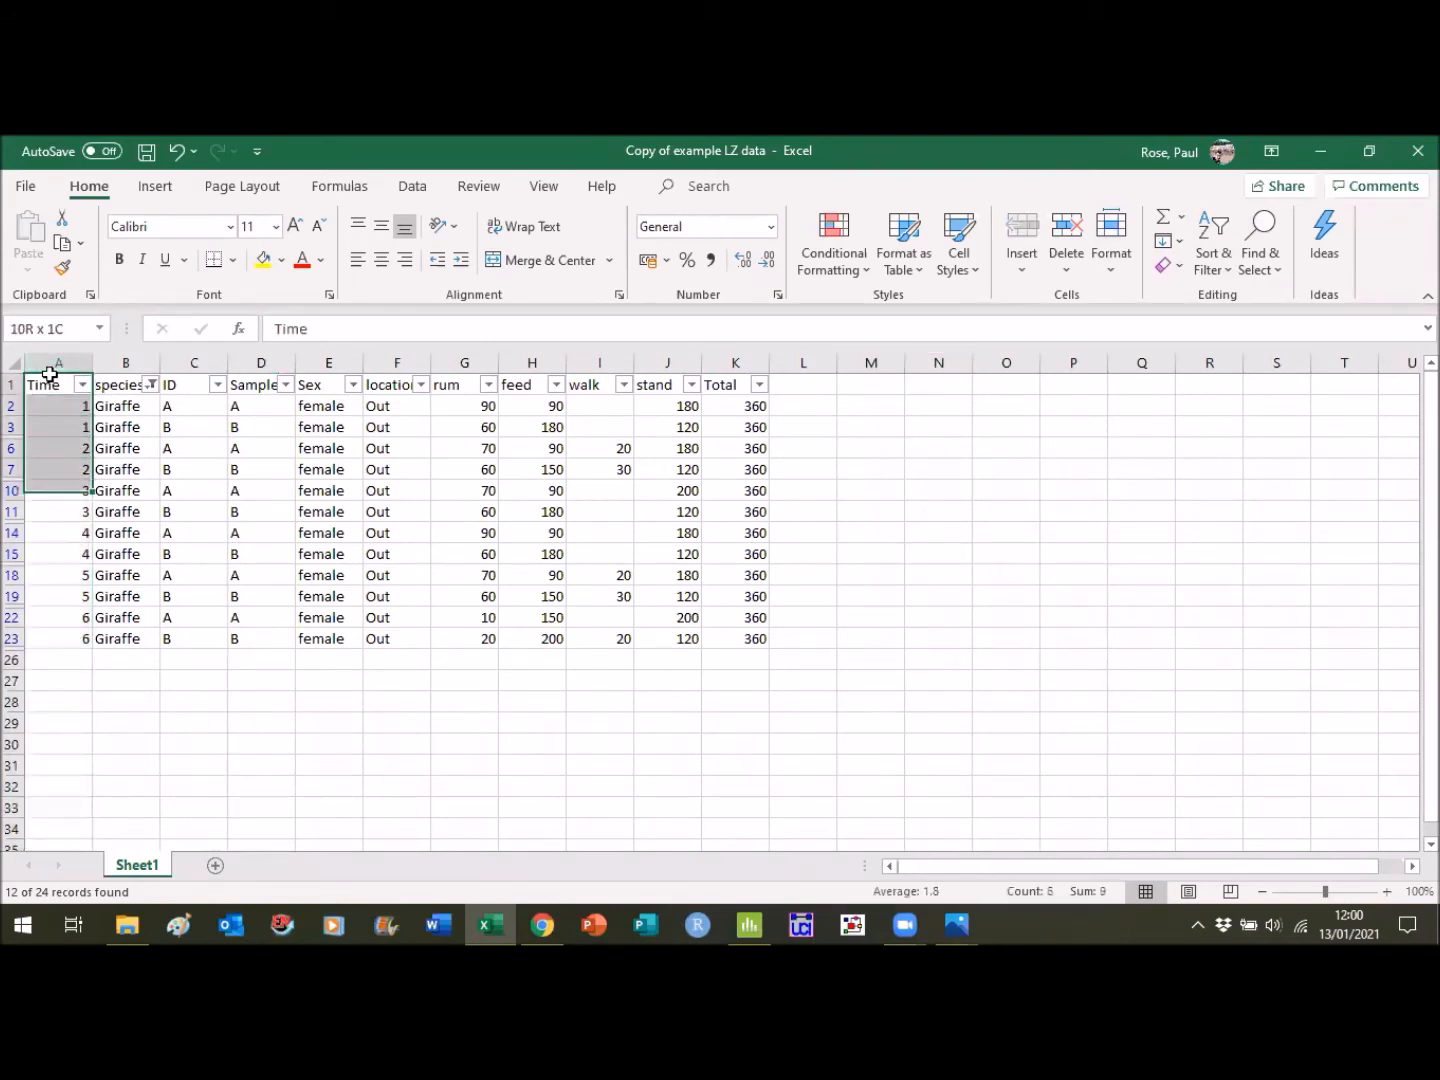
key("shift+Down")
key("shift+Down")
key("shift+Down")
key("shift+Down")
key("shift+Down")
key("shift+Down")
key("shift+Down")
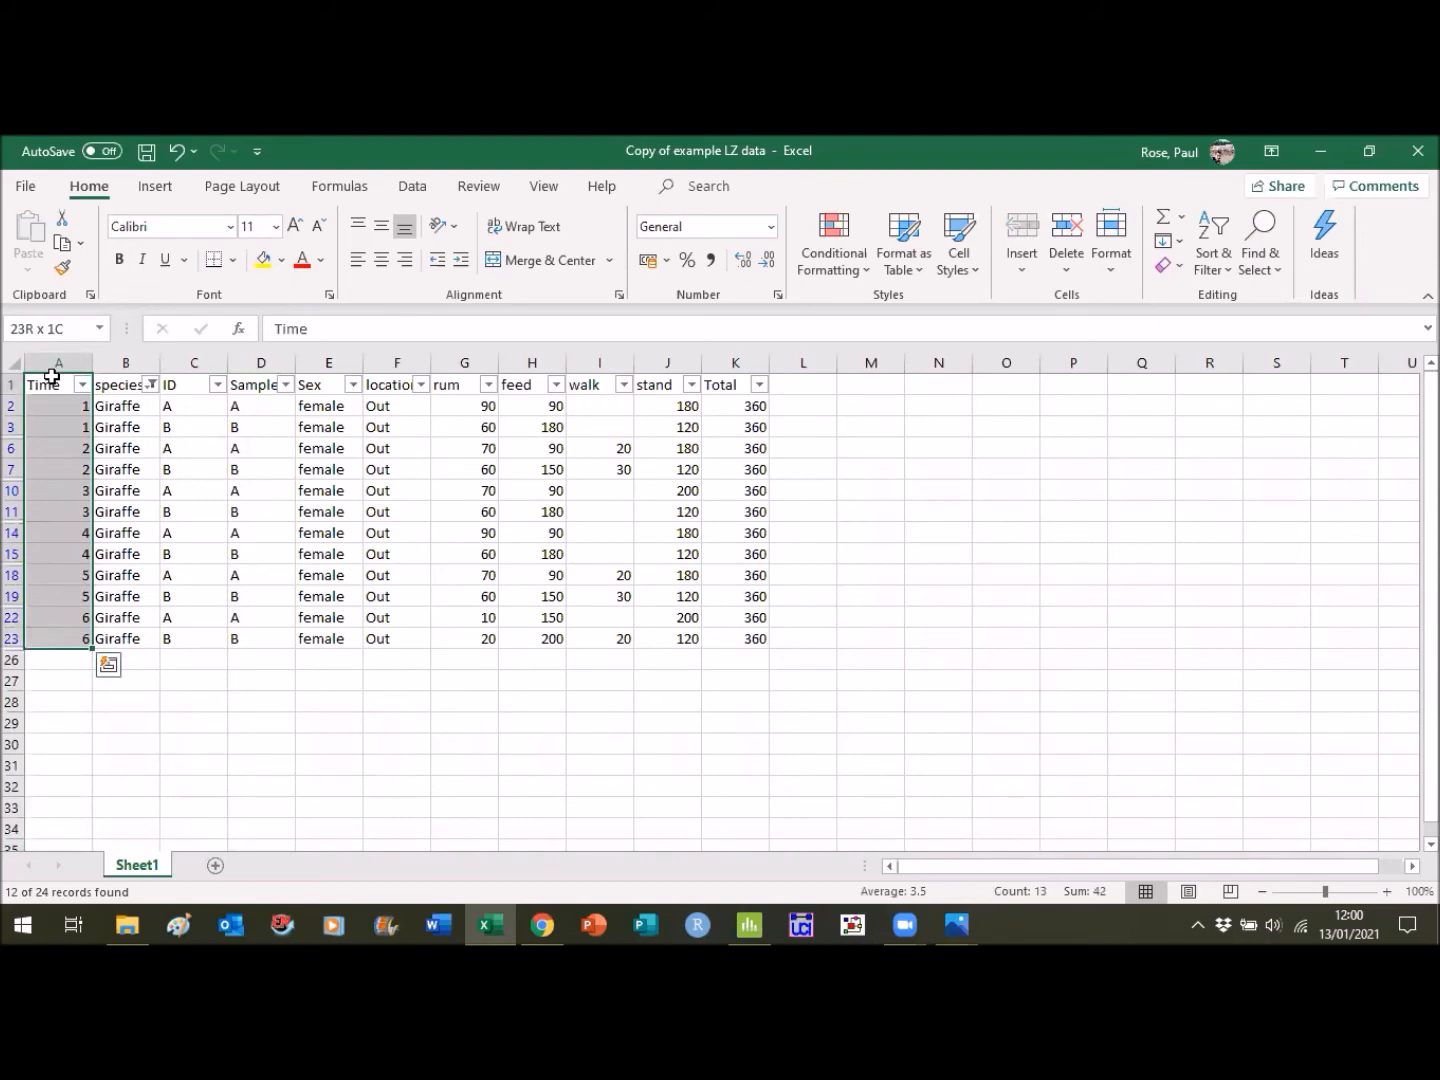
key("shift+Right")
key("shift+Right")
key("shift+Right")
key("shift+Right")
key("shift+Right")
key("shift+Right")
key("shift+Right")
key("shift+Right")
key("shift+Right")
key("shift+Right")
key("shift+Right")
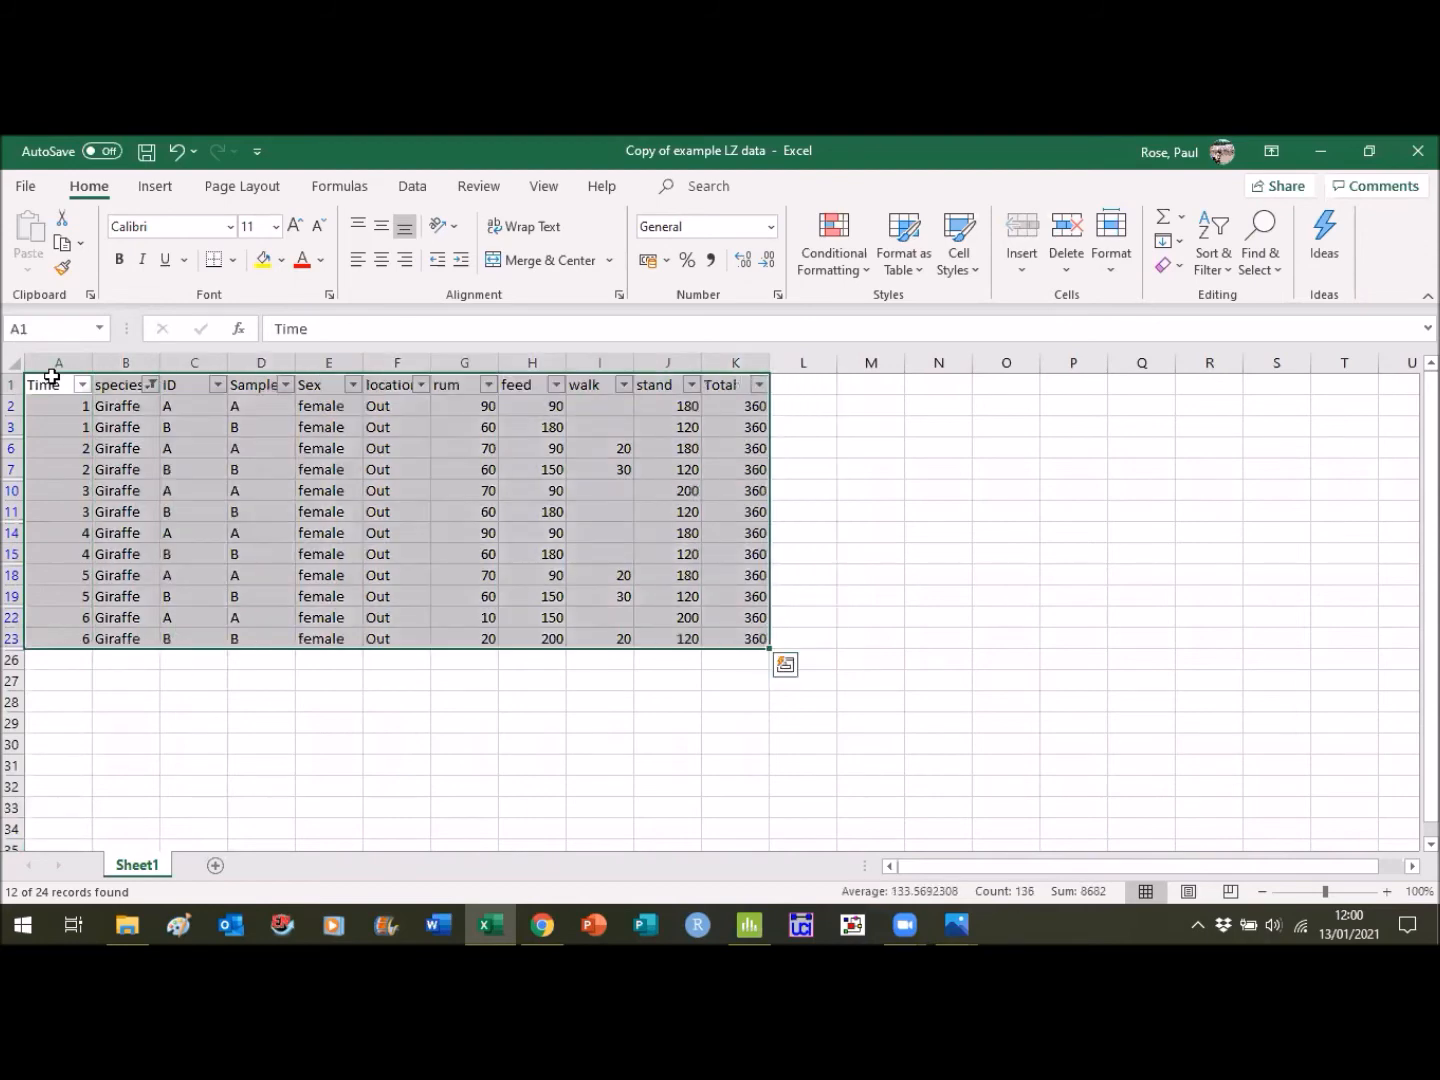
key("ctrl+c")
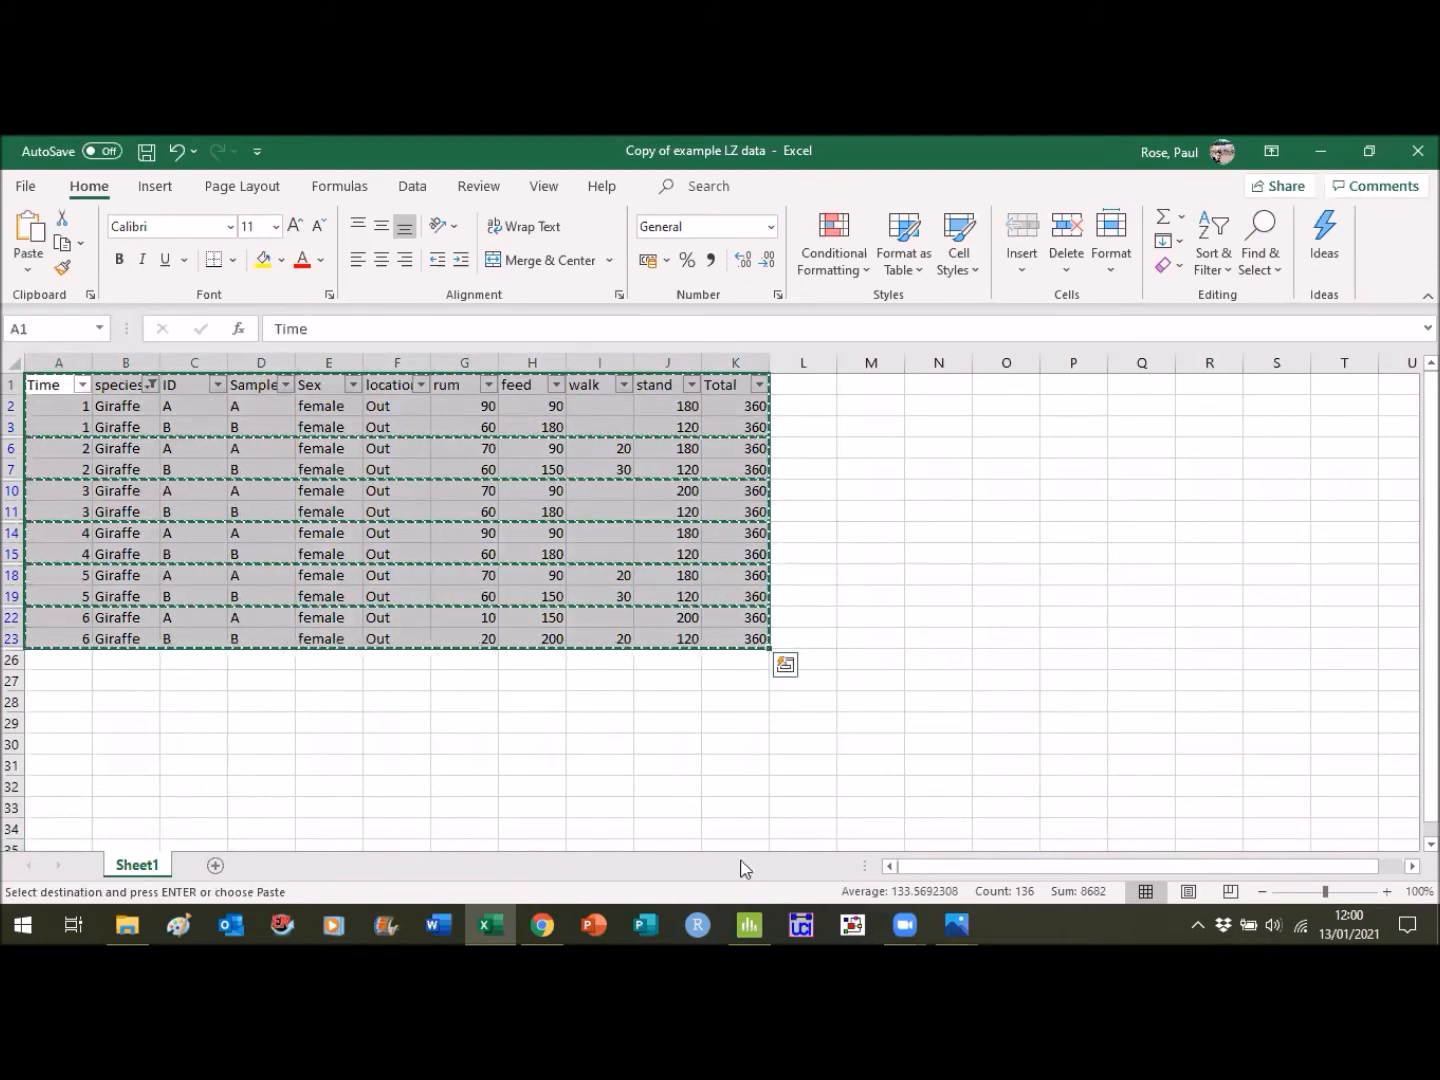
- Switch to Minitab, create a new worksheet and paste the copied Giraffe data with its column names into it
left_click(745, 922)
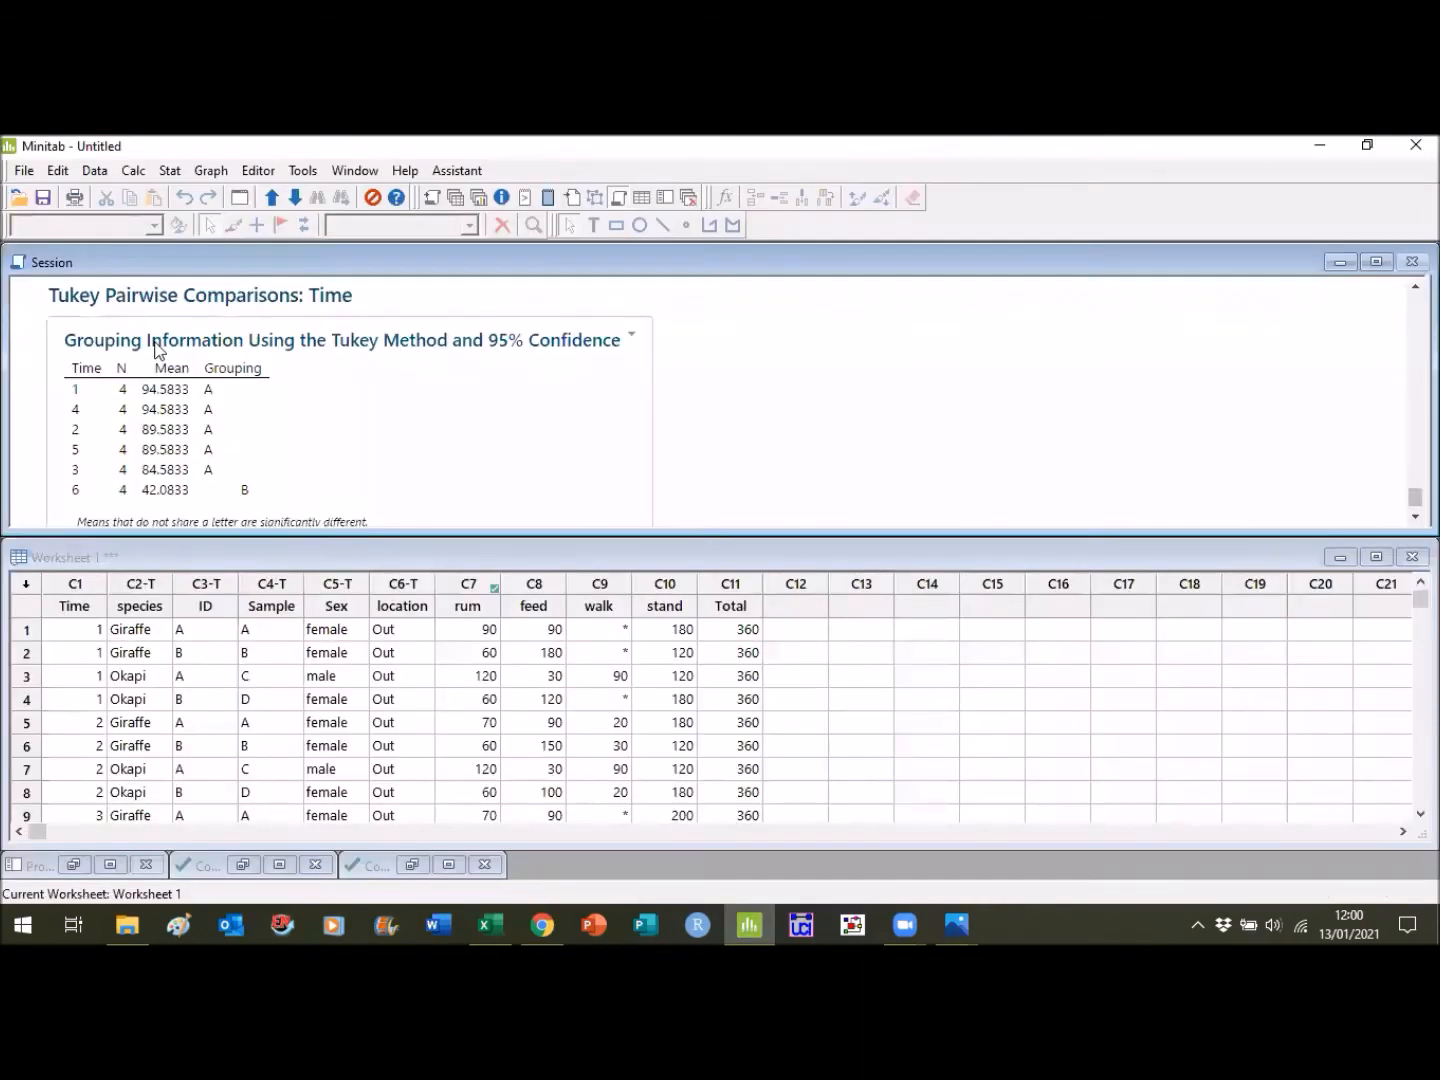
left_click(27, 176)
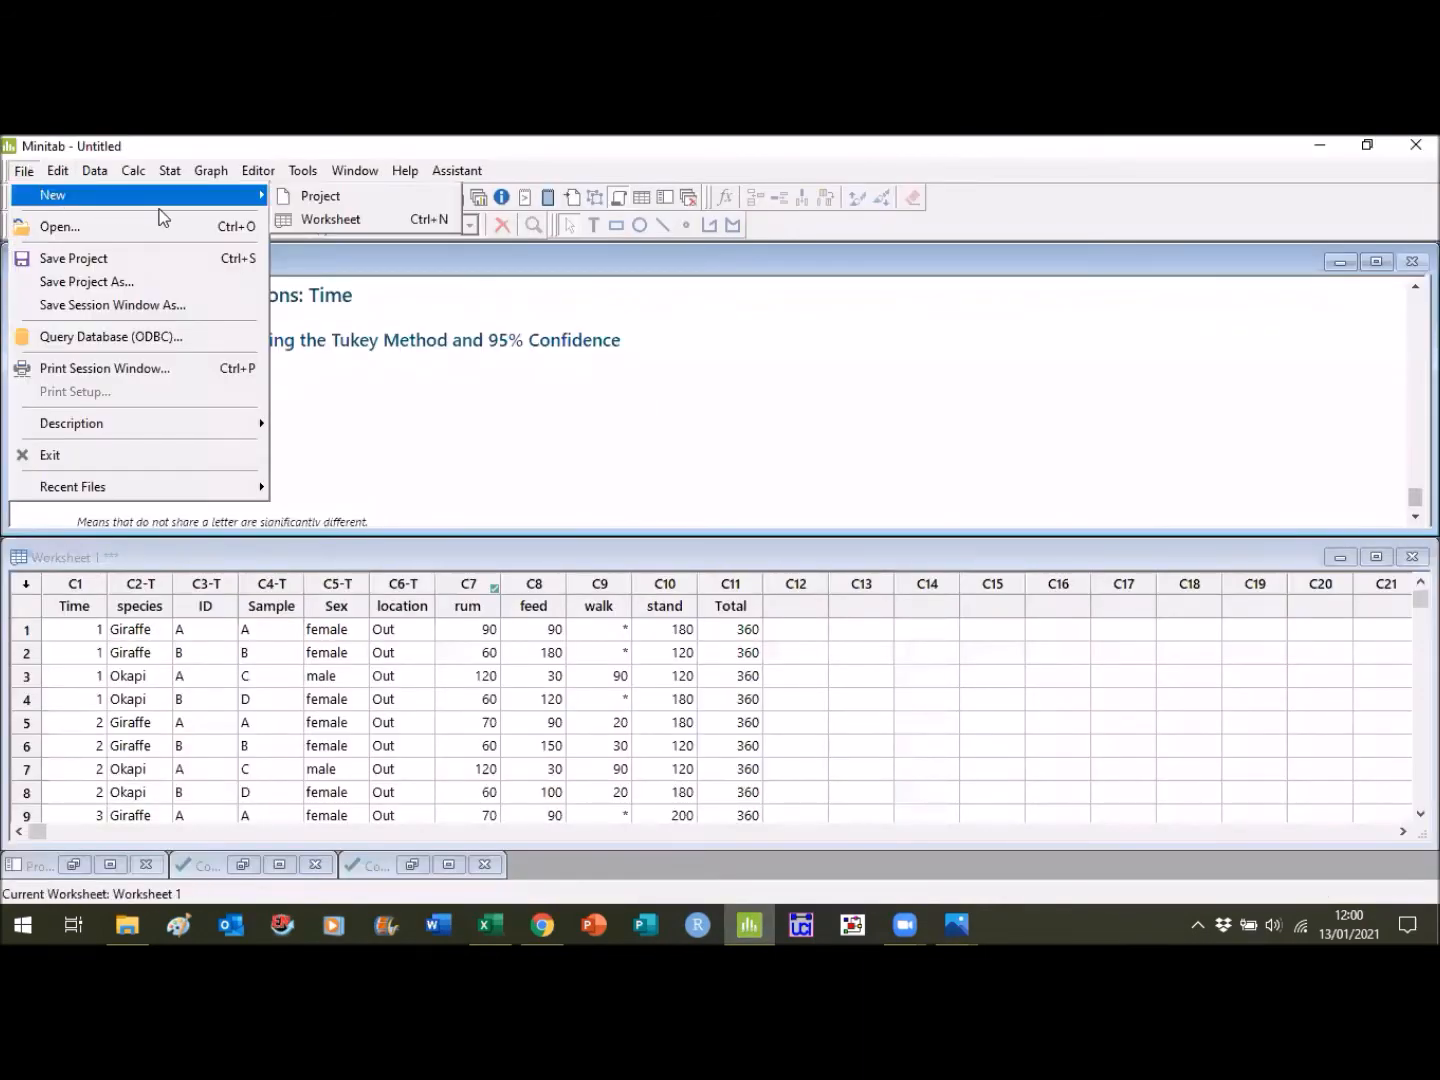
mouse_move(241, 196)
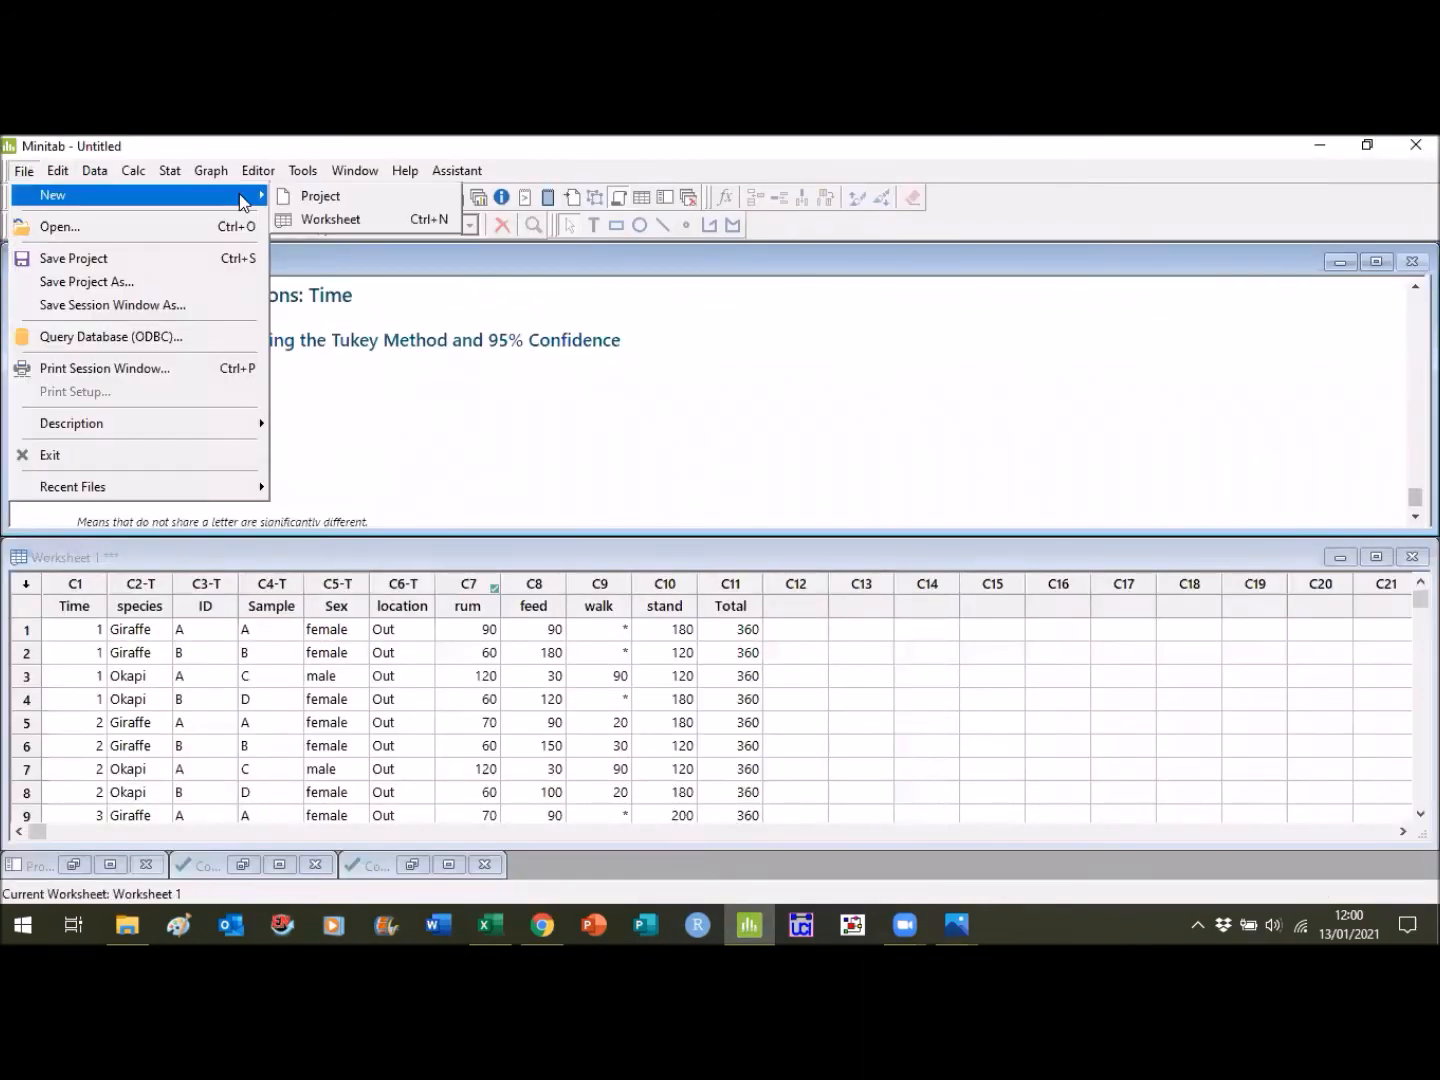
left_click(333, 219)
left_click_drag(470, 585, 448, 560)
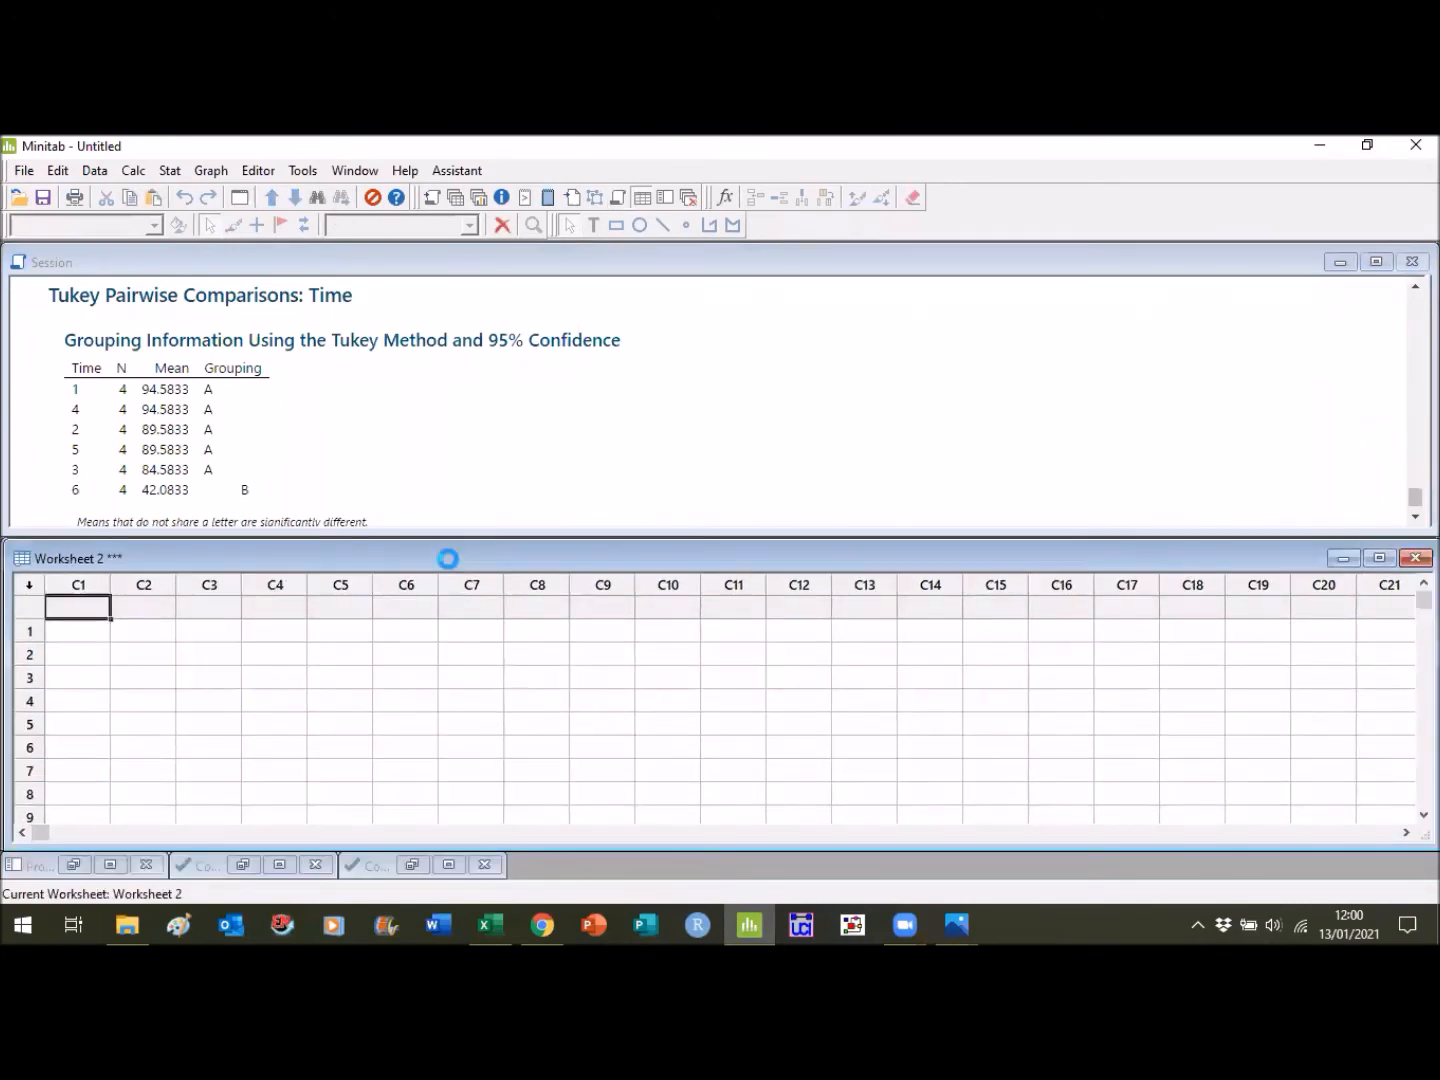
key("ctrl+v")
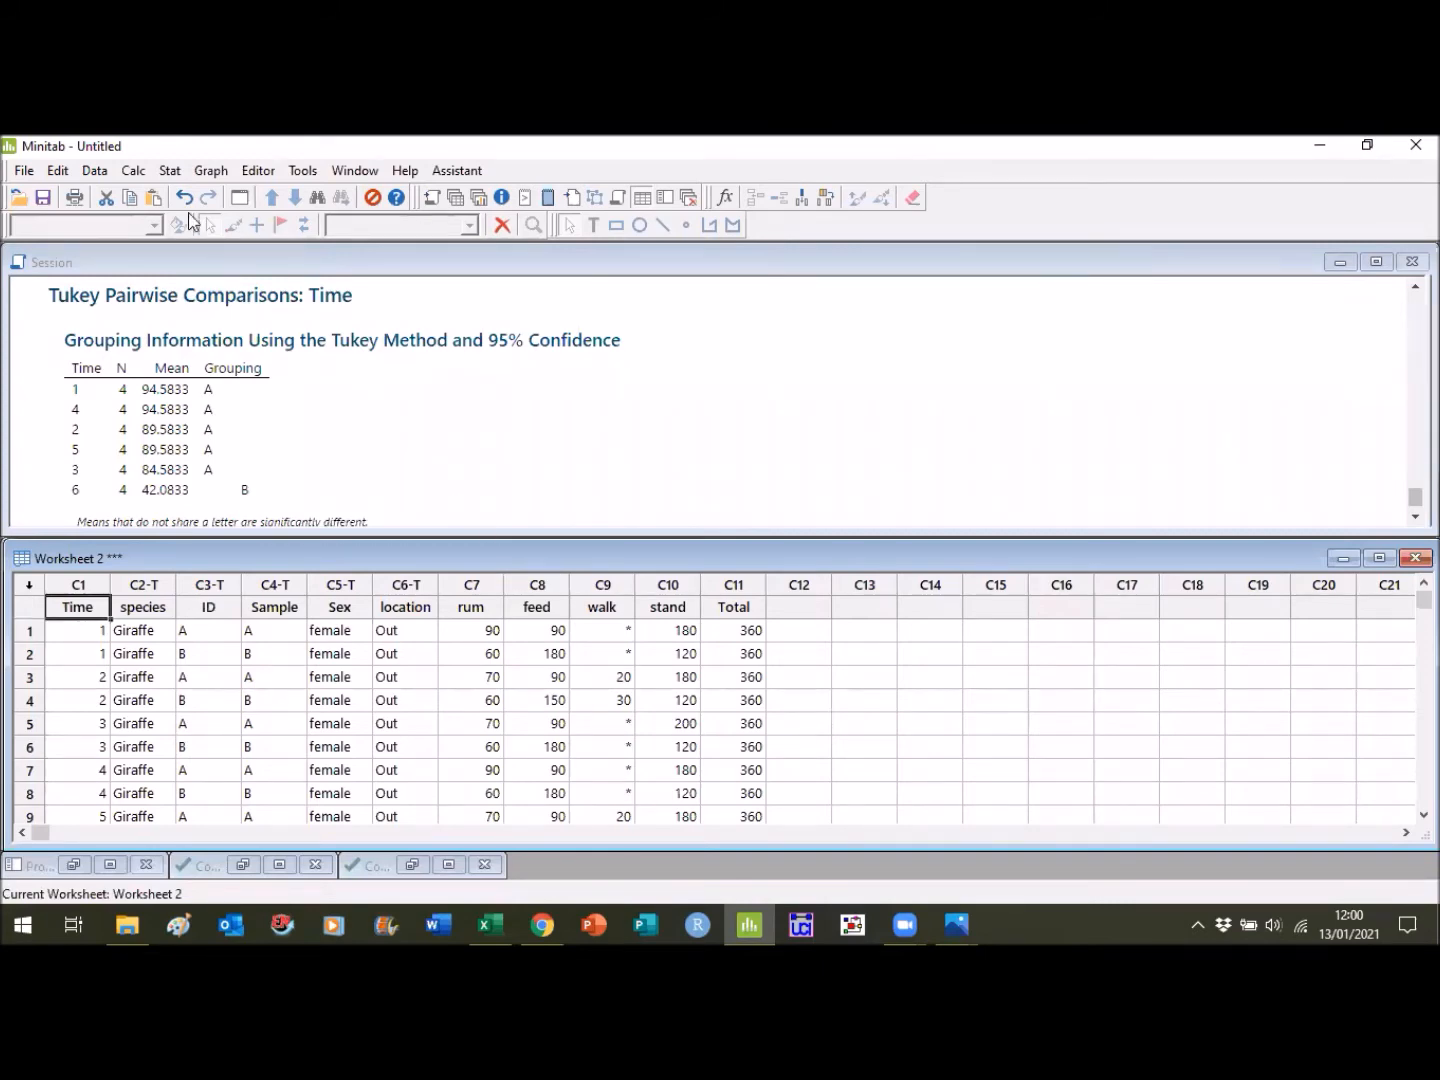
- Set up a mixed effects model for rum on the Giraffe worksheet, replacing Sample with ID as the random factor
left_click(172, 174)
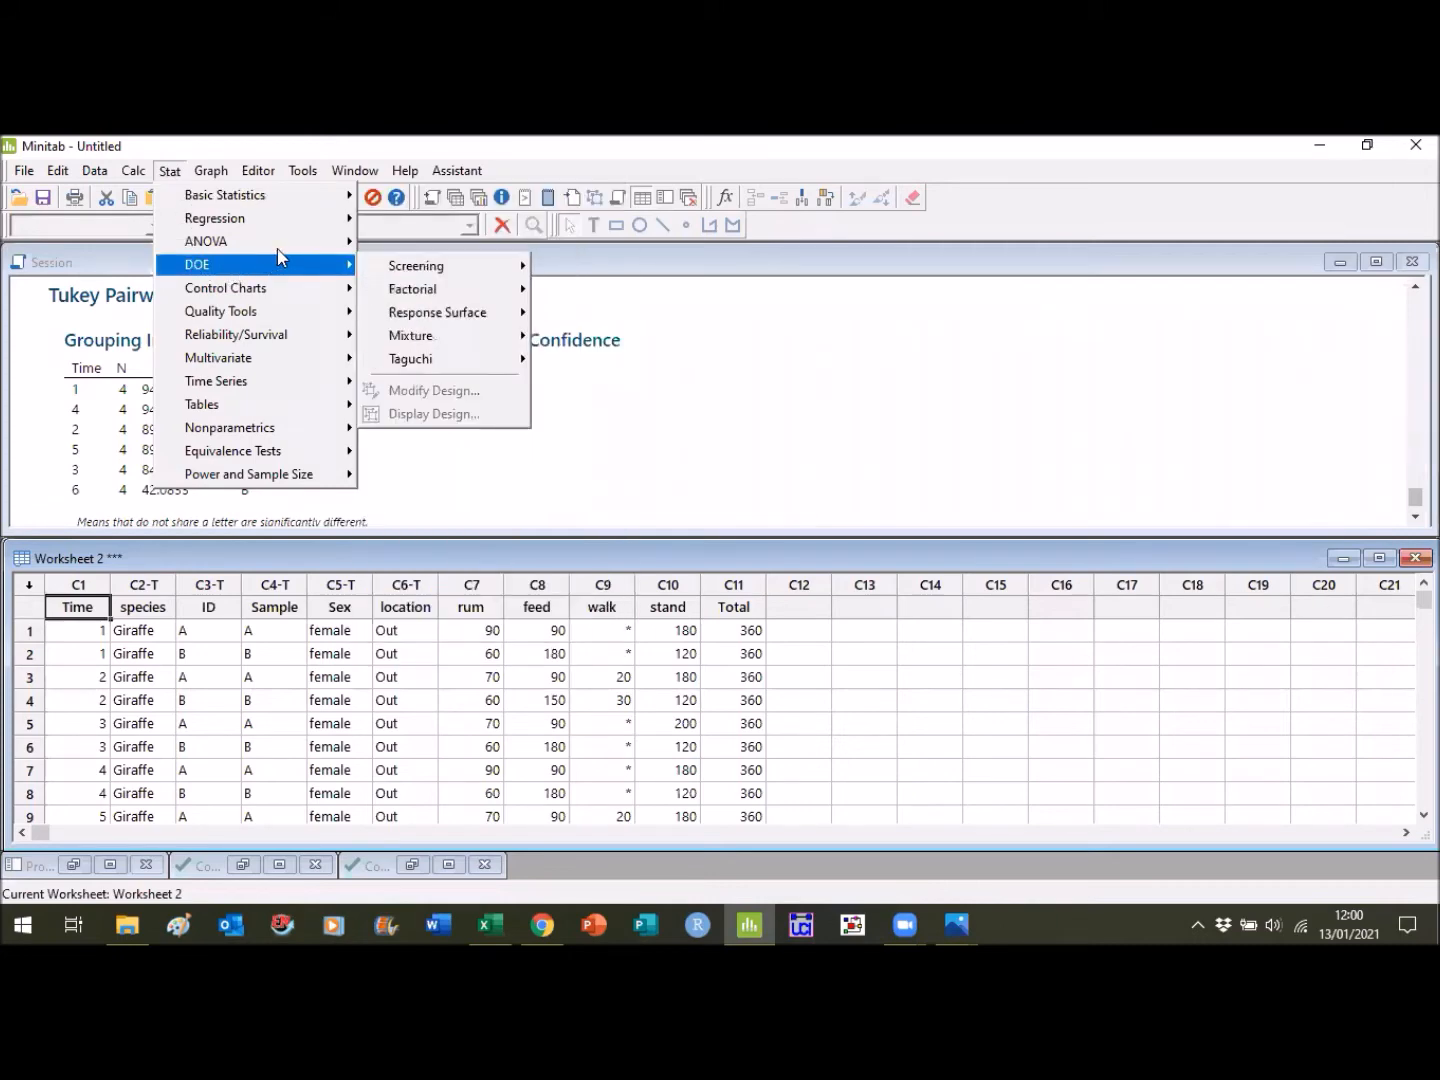
mouse_move(341, 247)
mouse_move(505, 335)
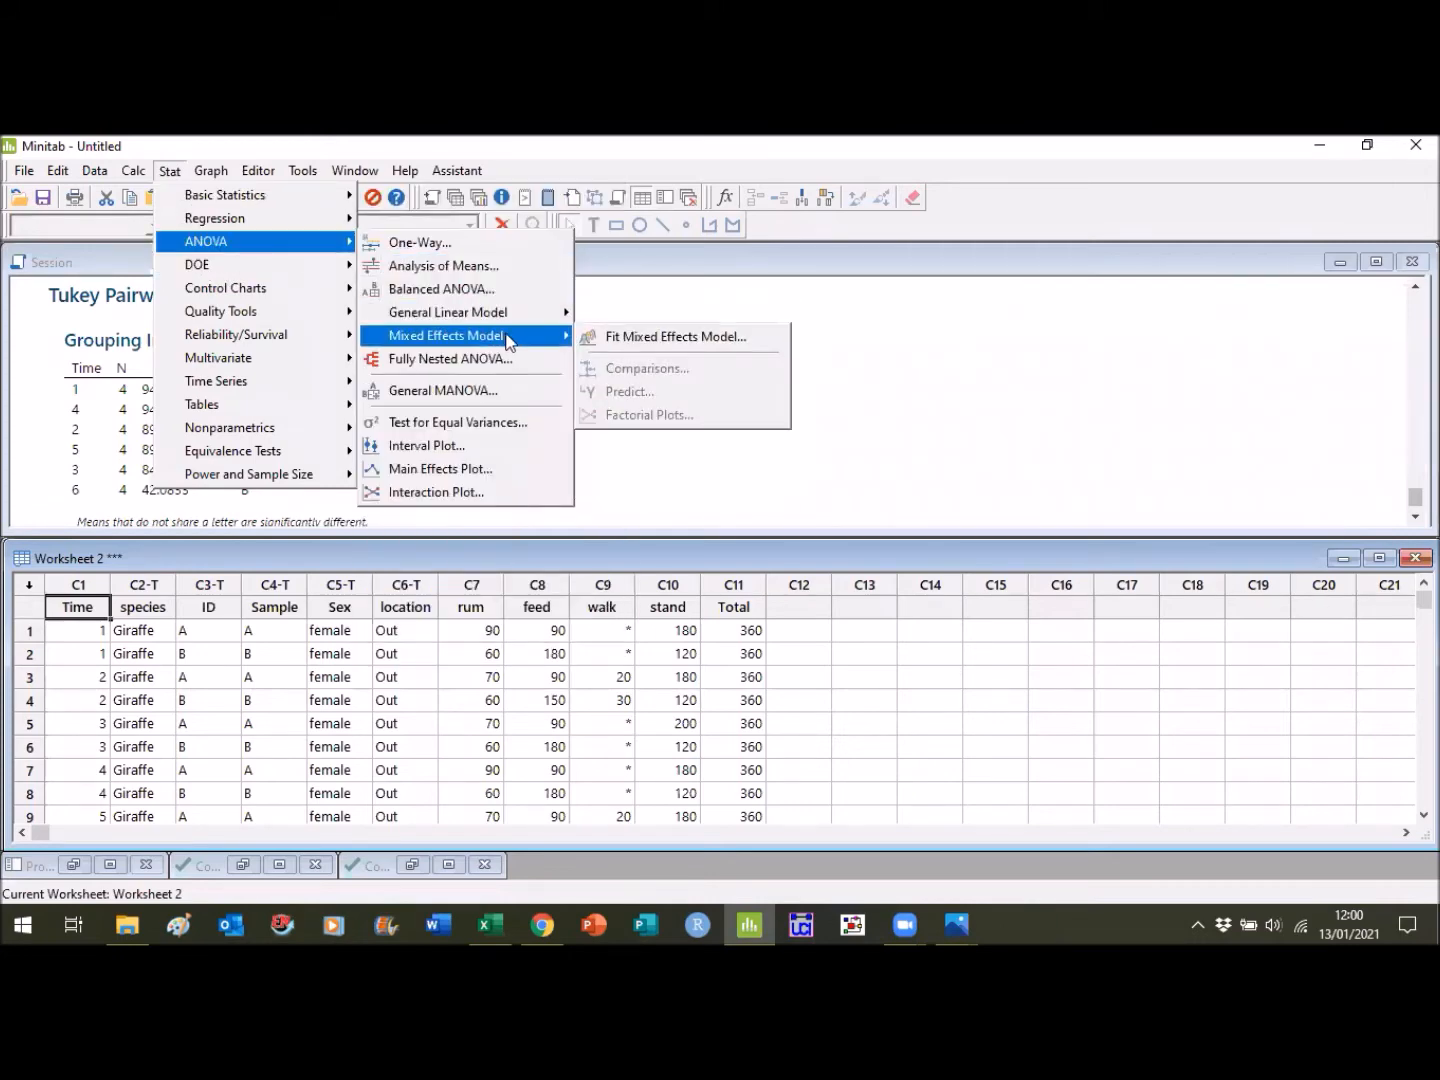
left_click(613, 340)
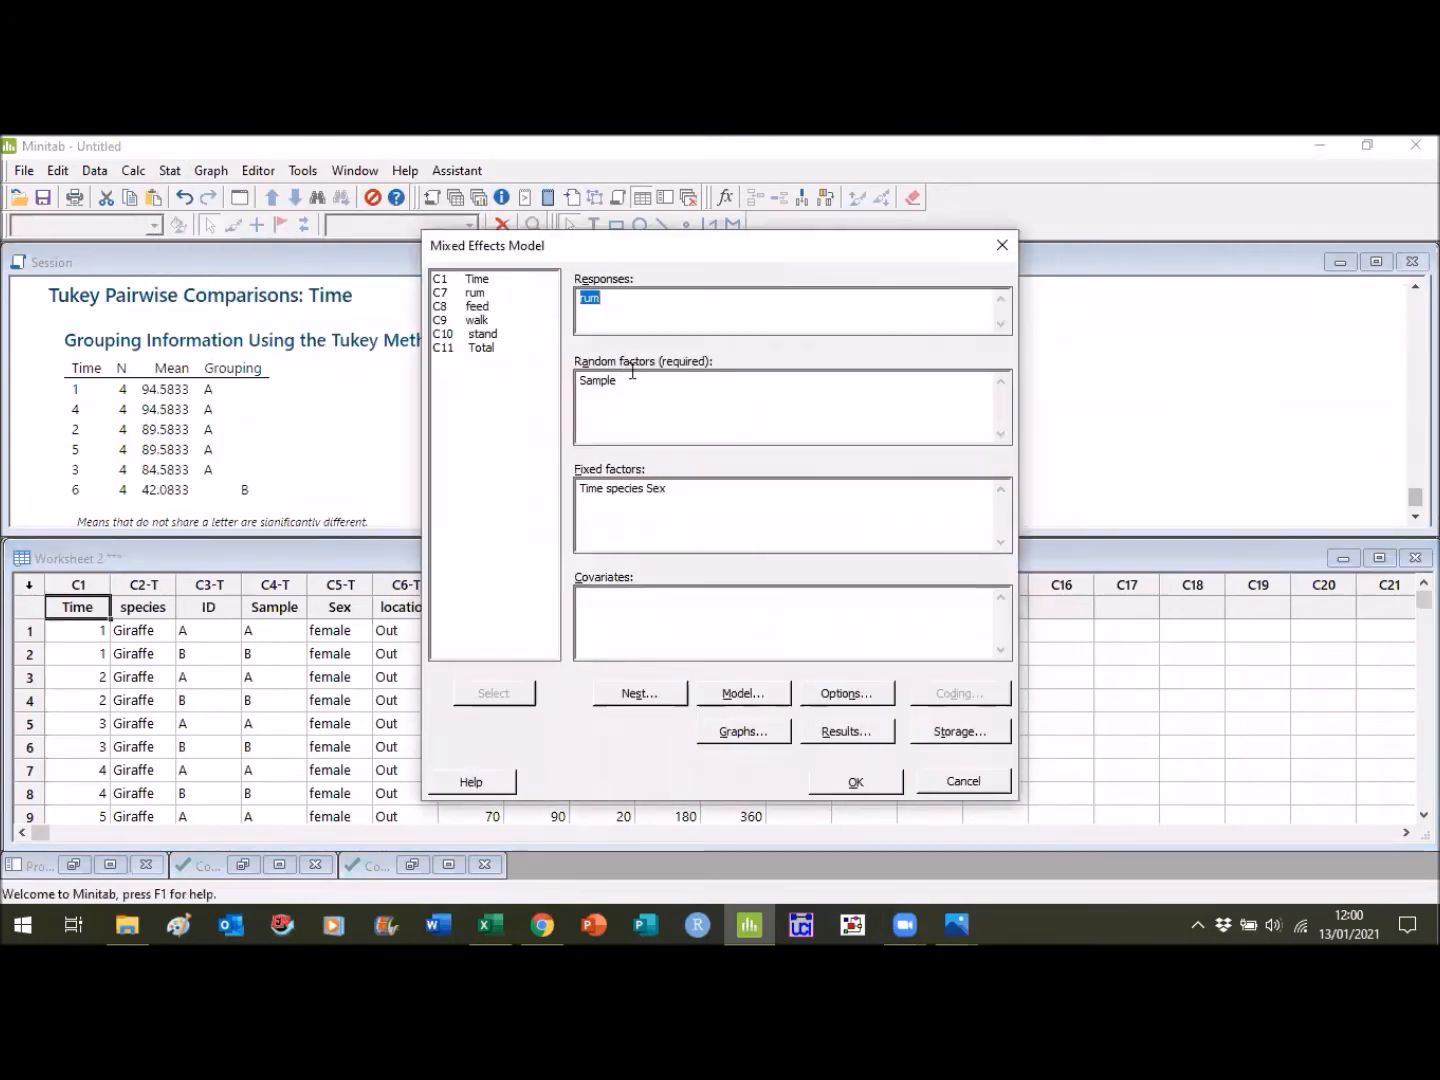
left_click(638, 376)
key("BackSpace")
key("BackSpace")
key("BackSpace")
key("BackSpace")
key("BackSpace")
key("BackSpace")
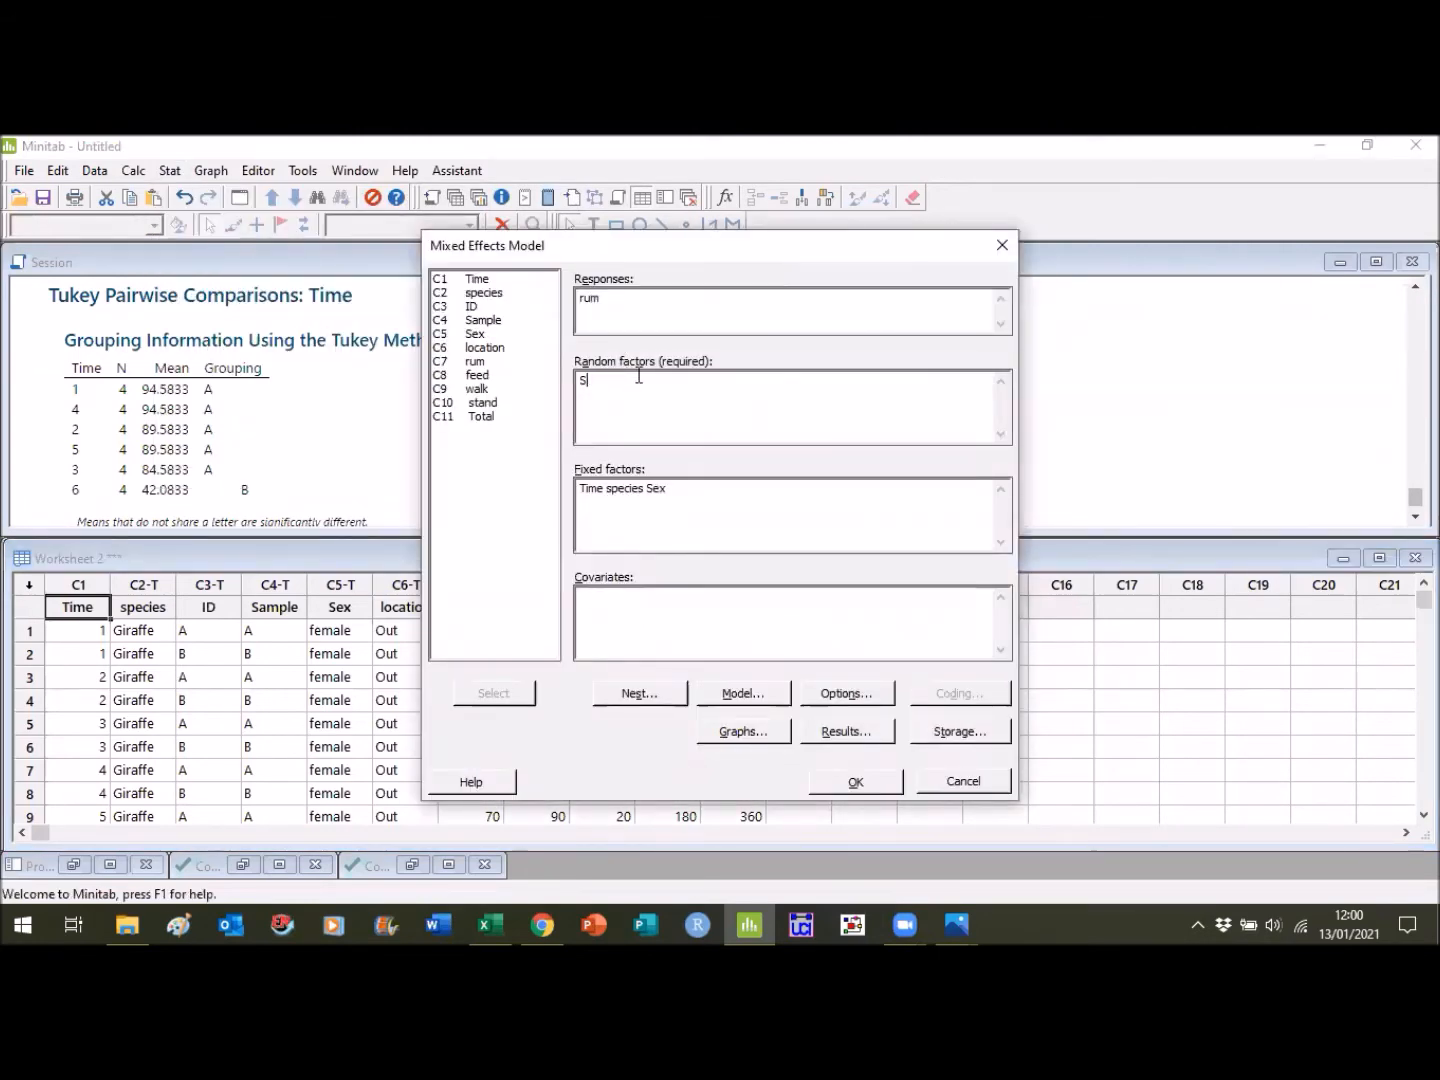
left_click(479, 307)
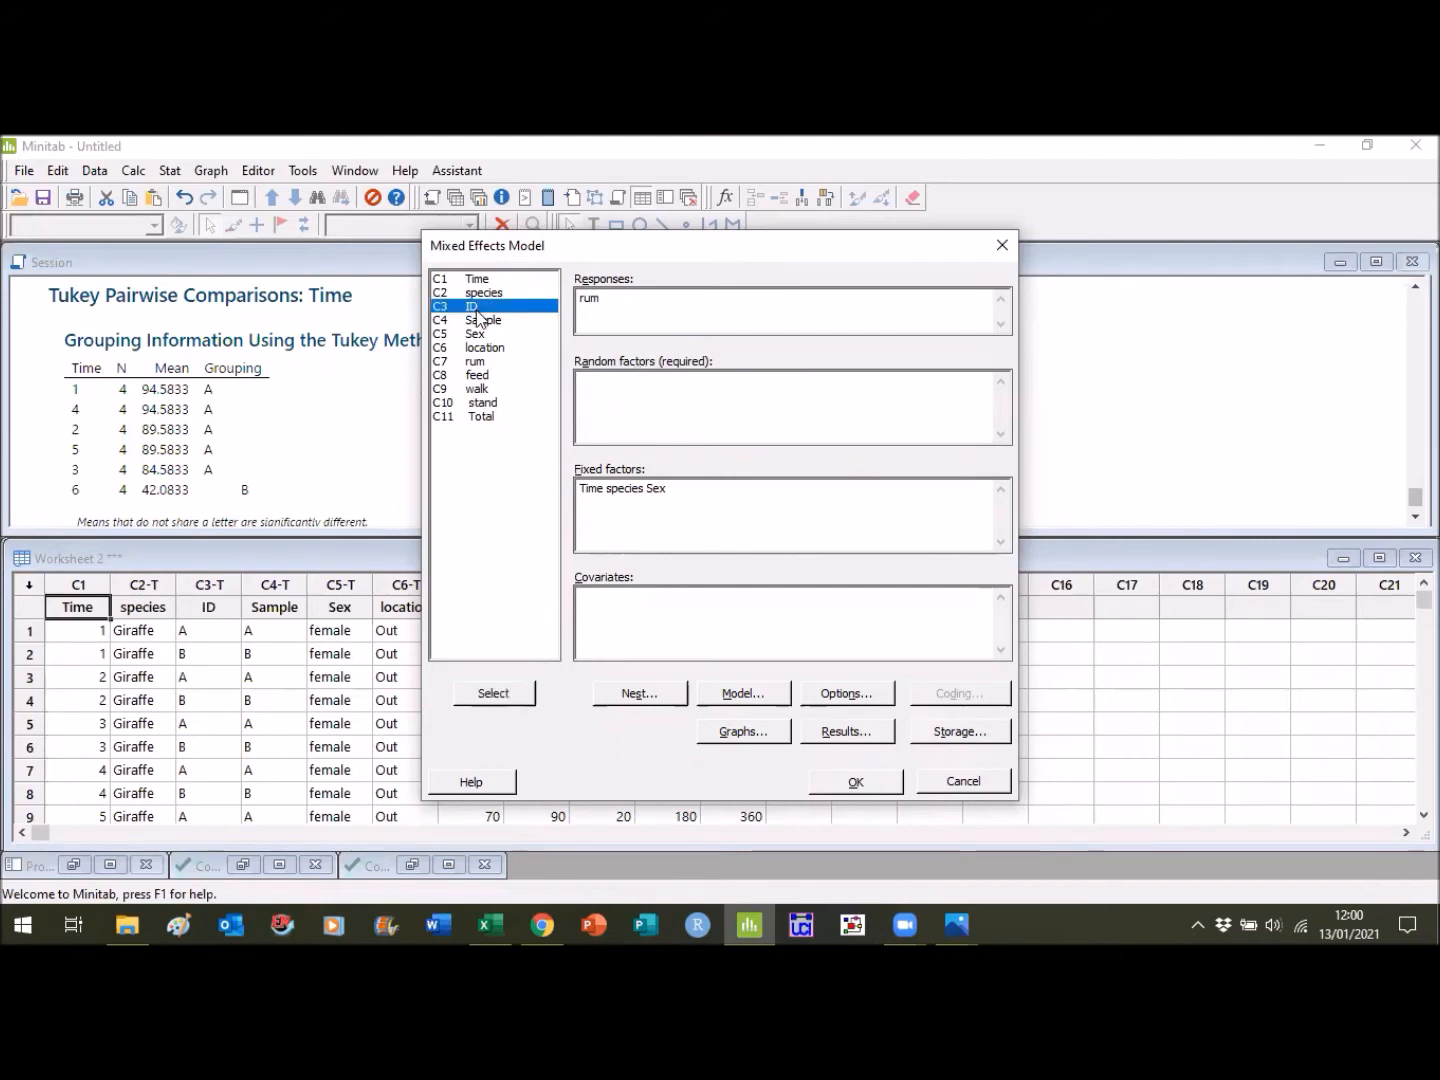
left_click(483, 698)
- Remove species and Sex from the model's fixed factors, leaving only Time
left_click(715, 493)
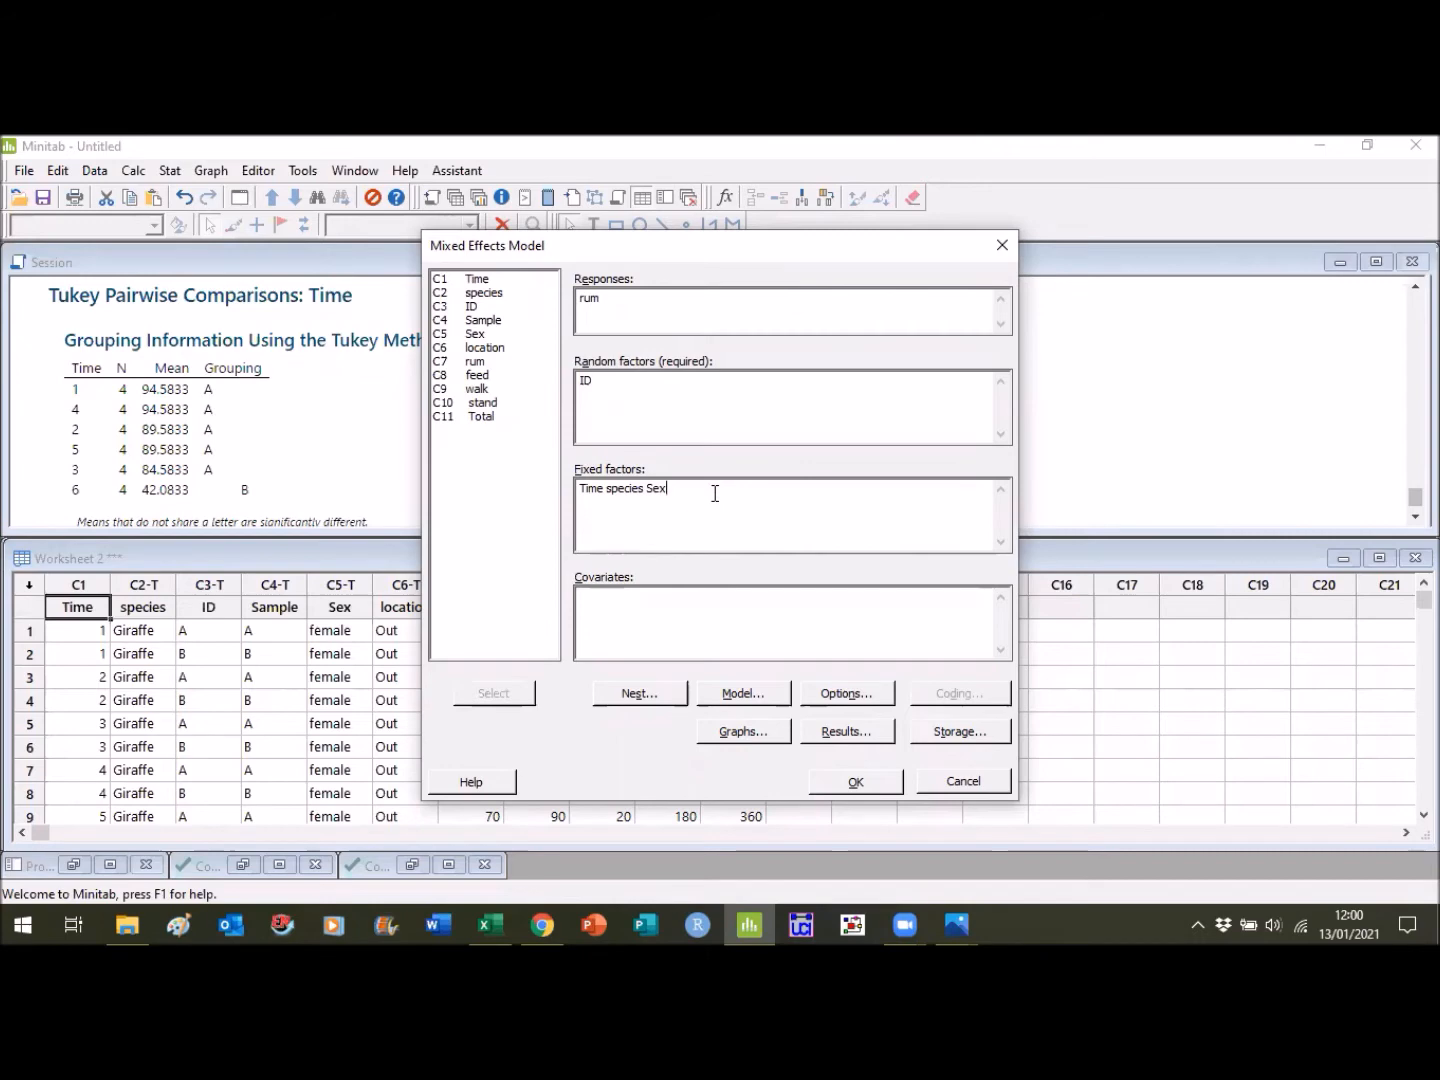
key("BackSpace")
key("BackSpace")
key("BackSpace")
key("BackSpace")
key("BackSpace")
key("BackSpace")
key("BackSpace")
key("BackSpace")
key("BackSpace")
key("BackSpace")
key("BackSpace")
key("BackSpace")
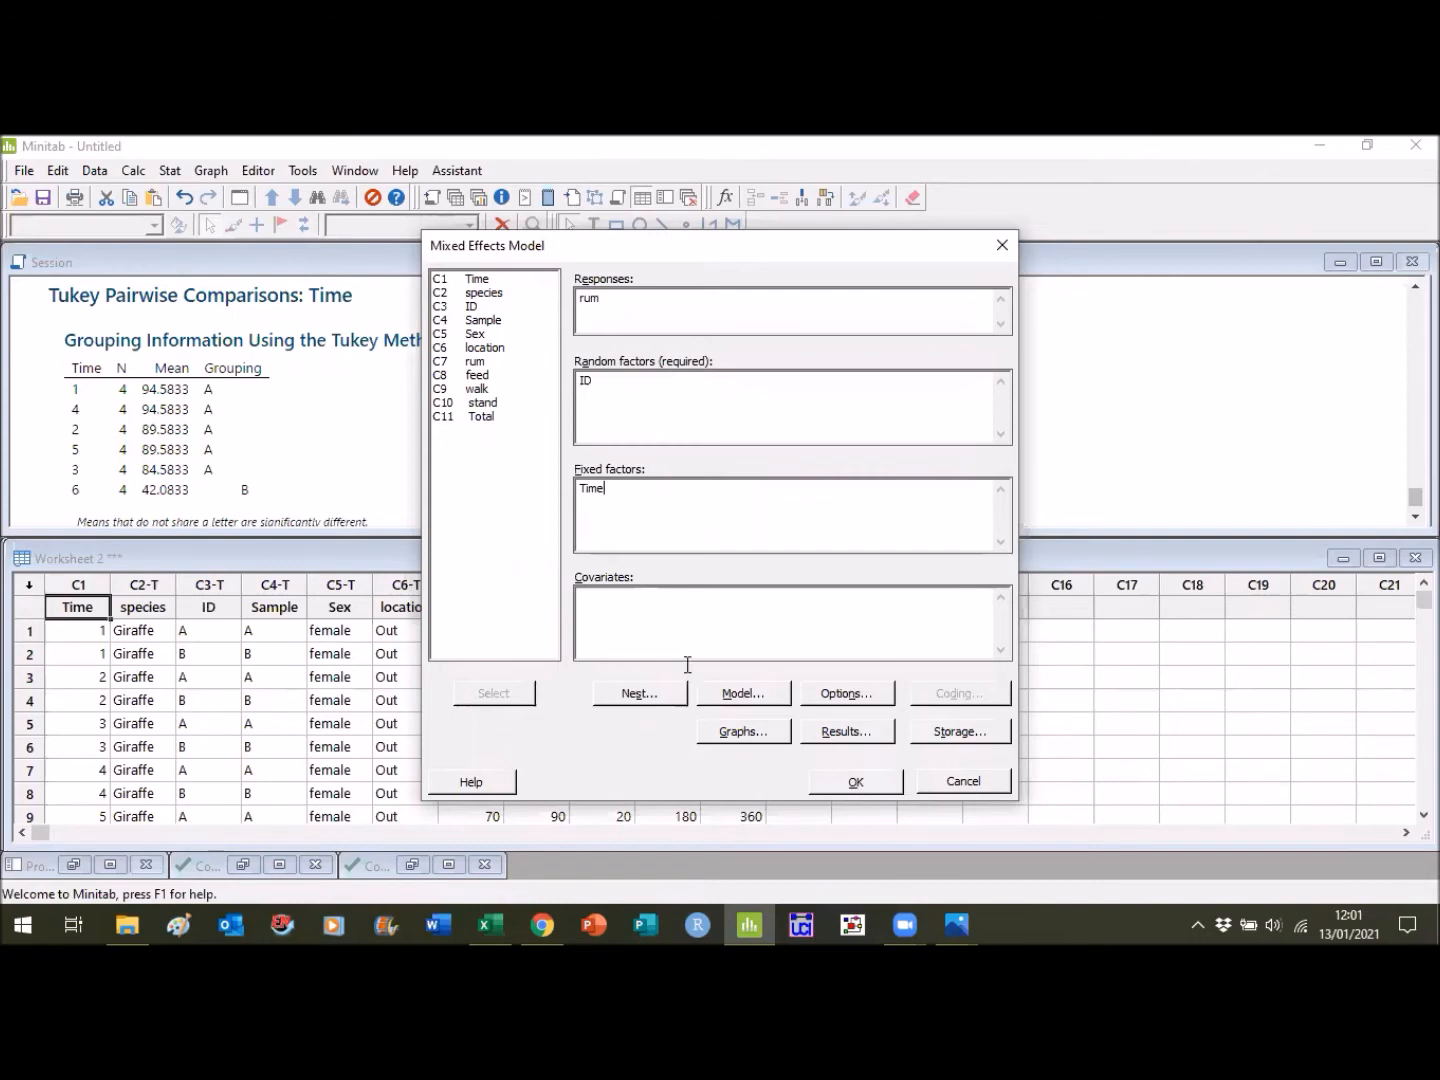
- Run the Giraffe mixed effects model and view its factor information, tests of fixed effects and model summary
left_click(585, 609)
left_click(856, 780)
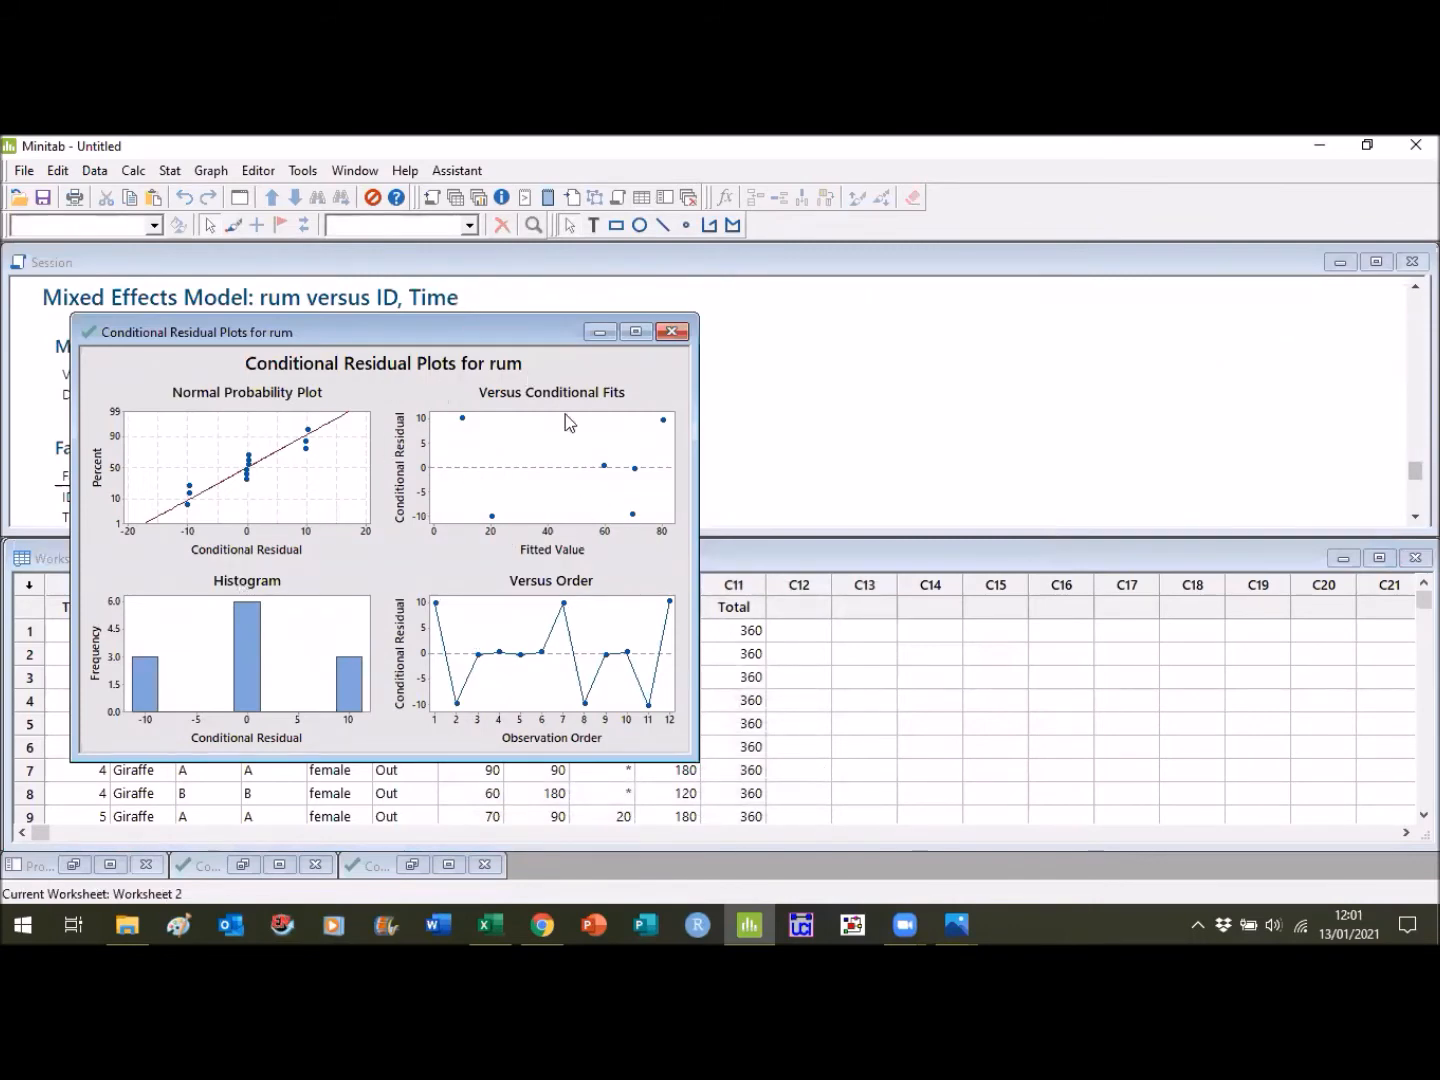
left_click(600, 331)
scroll(1414, 516, "down", 4)
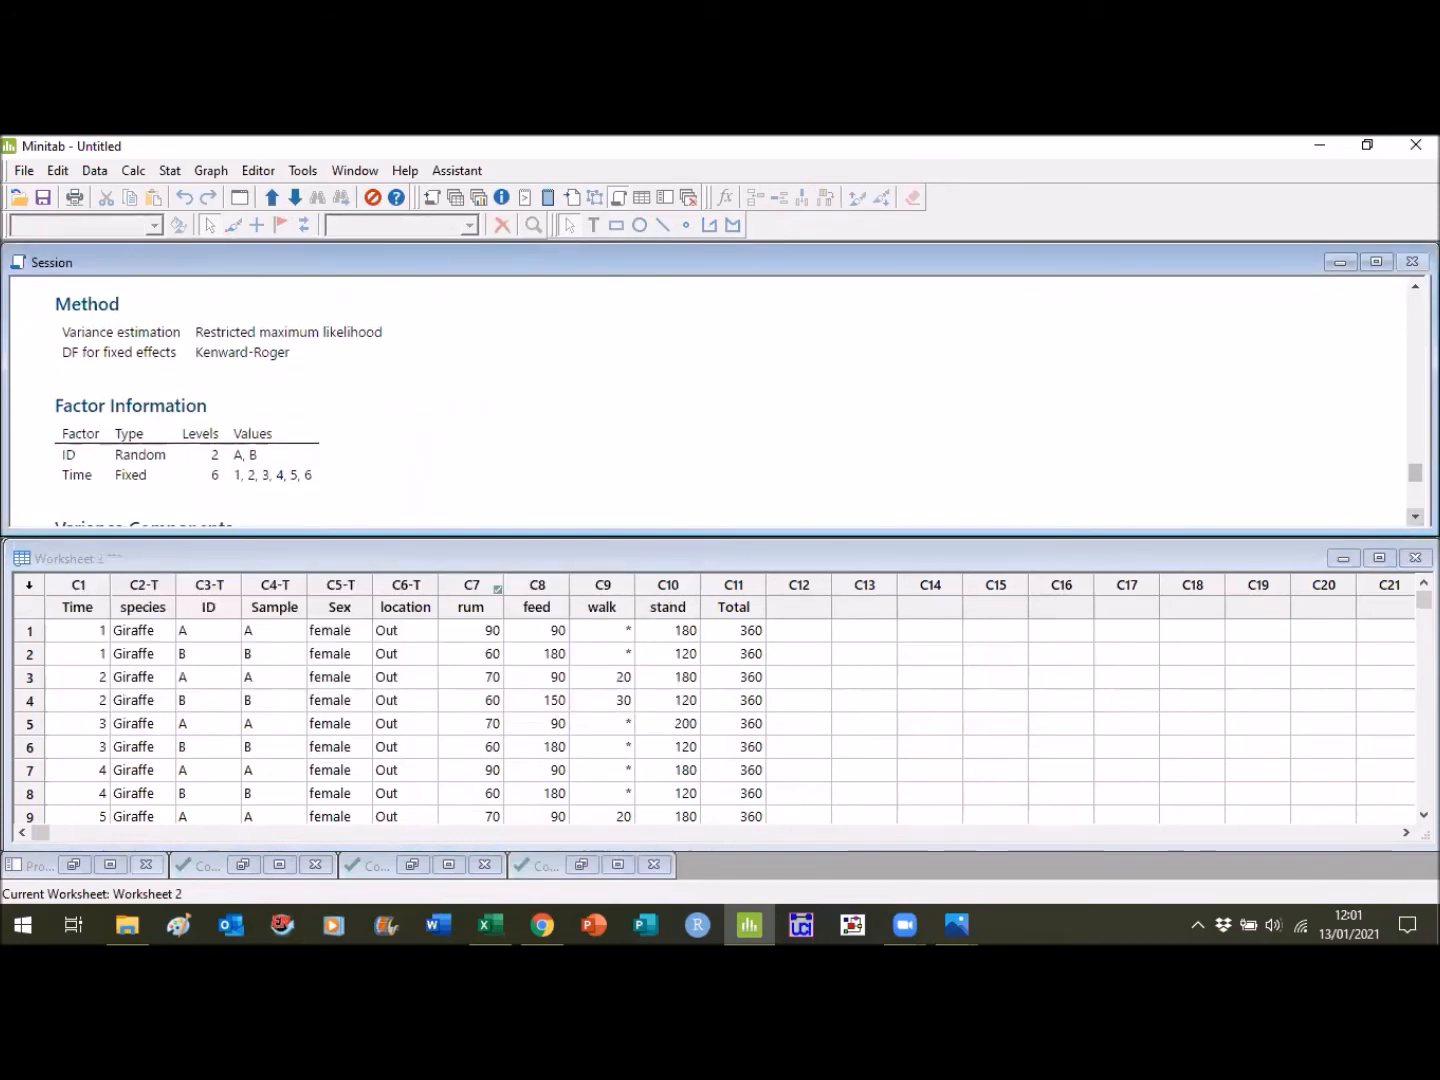
scroll(1414, 516, "down", 3)
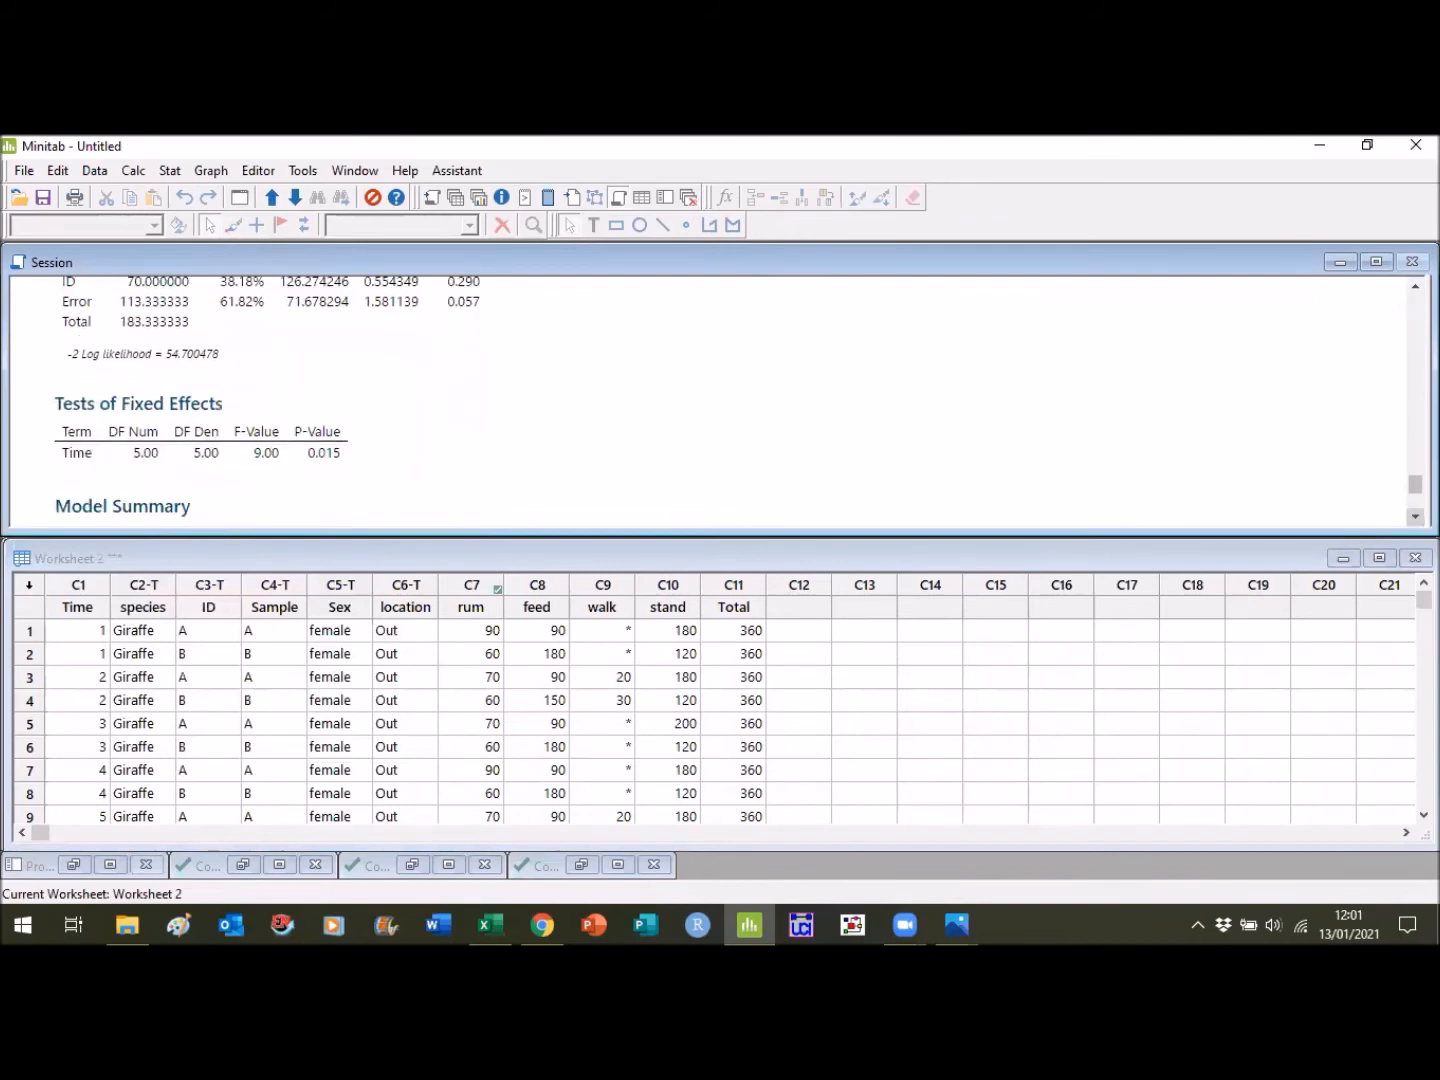
scroll(1414, 516, "down", 1)
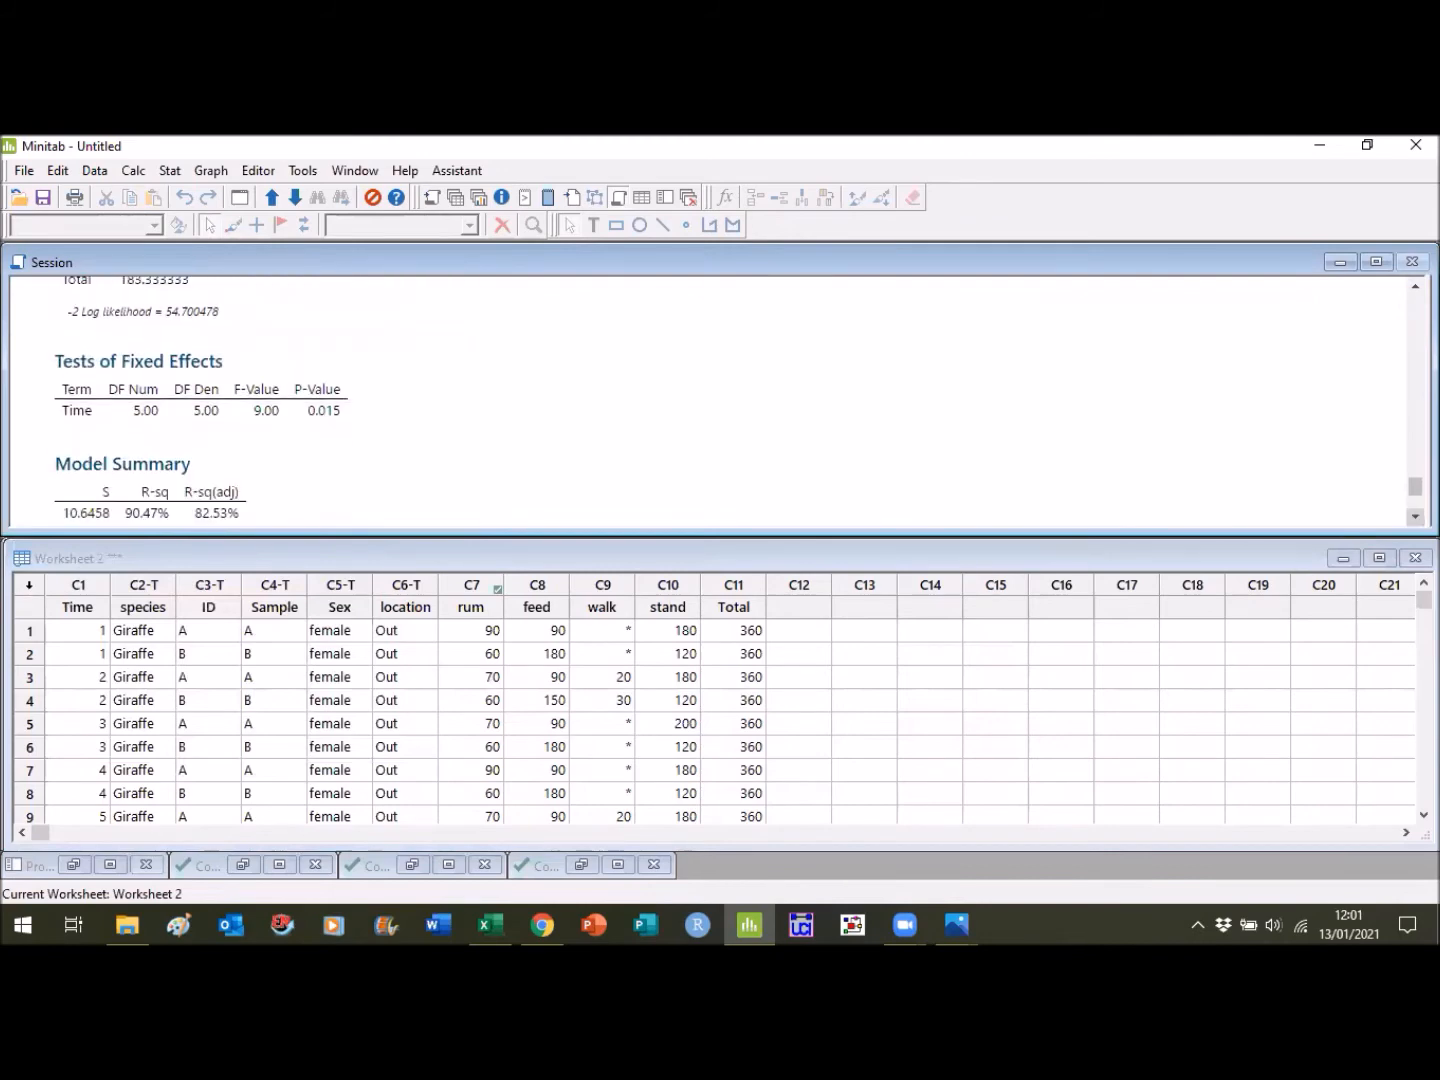
scroll(1414, 516, "down", 1)
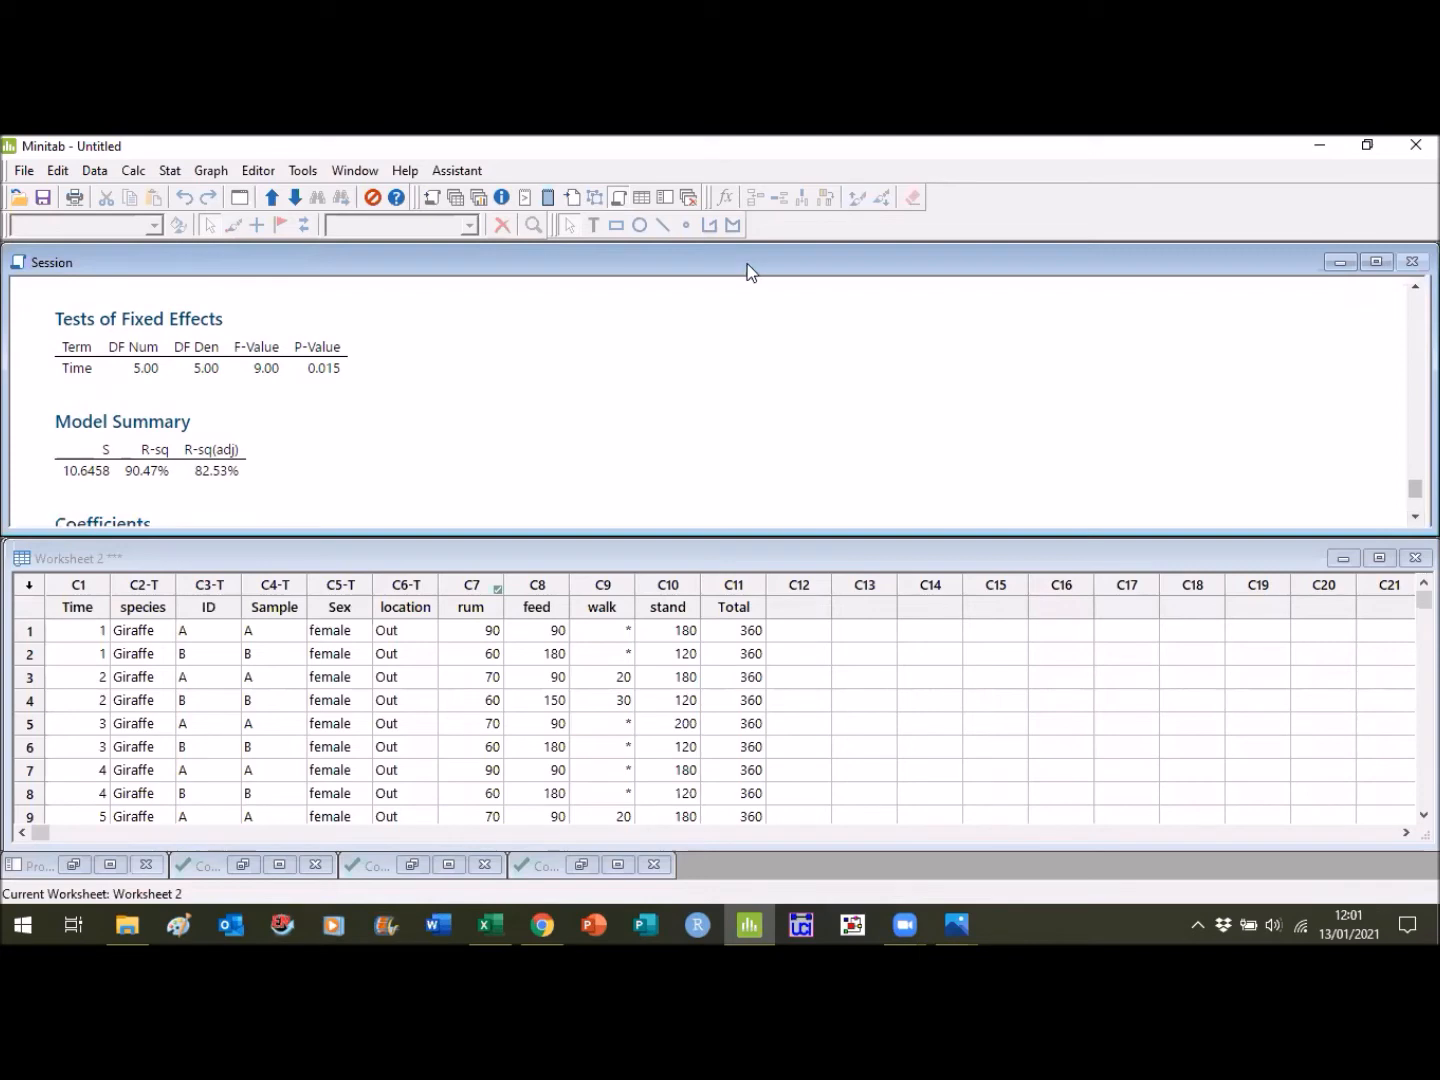
- Start a regression model for rum on the Giraffe worksheet and remove species from the categorical predictors
left_click(170, 171)
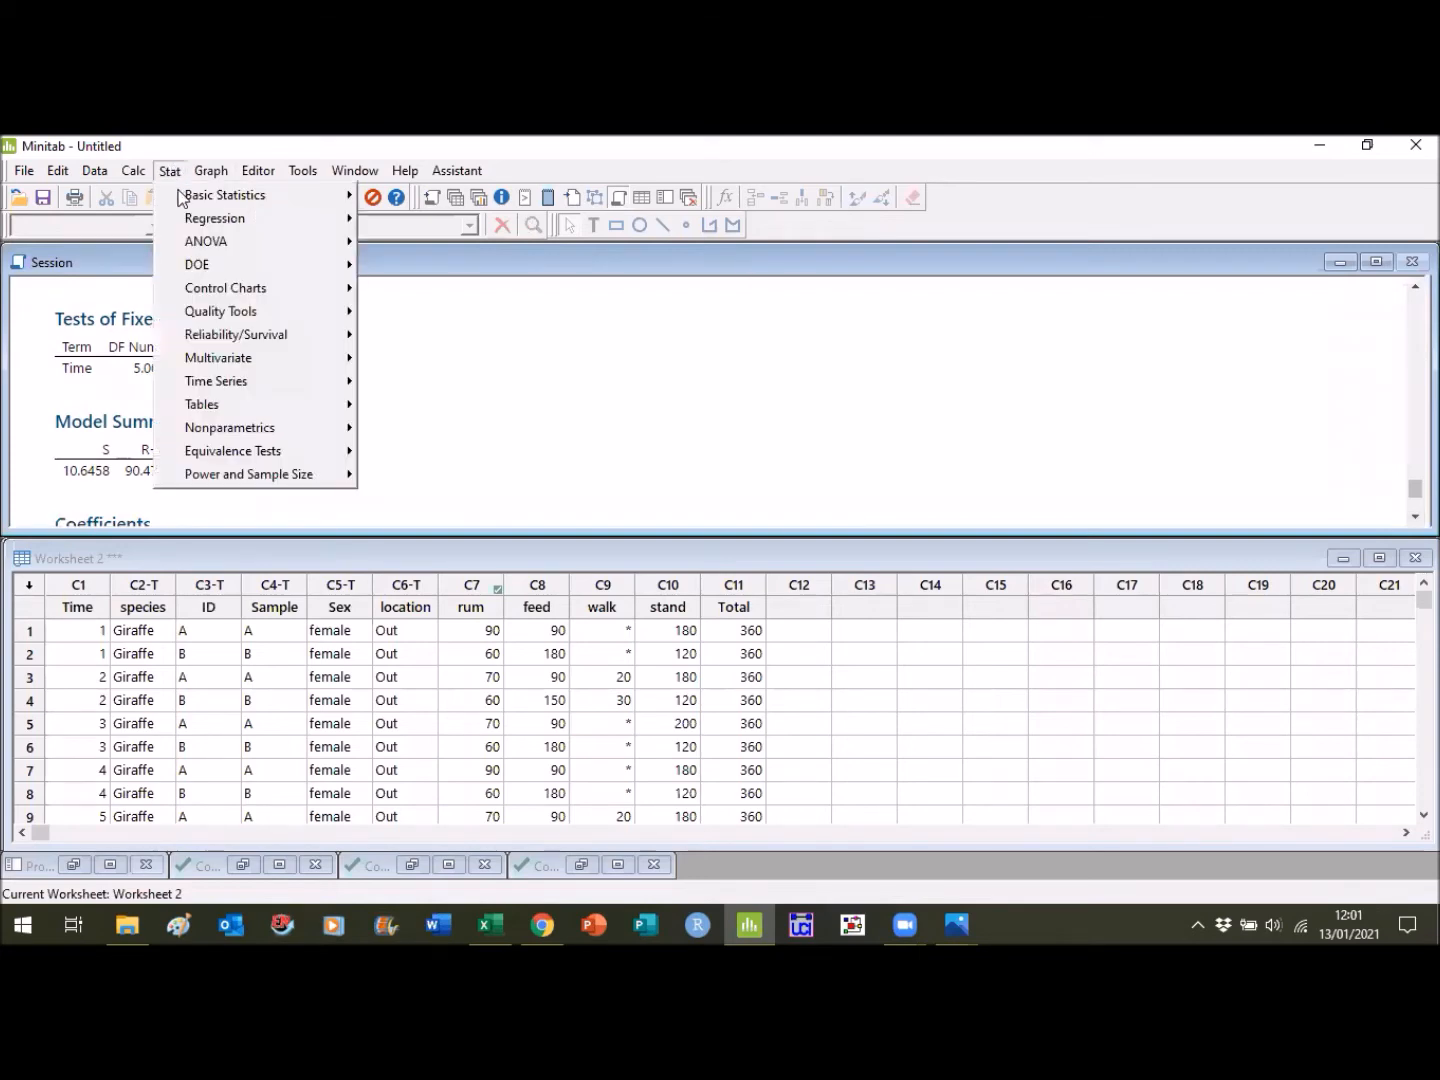
mouse_move(232, 220)
mouse_move(537, 244)
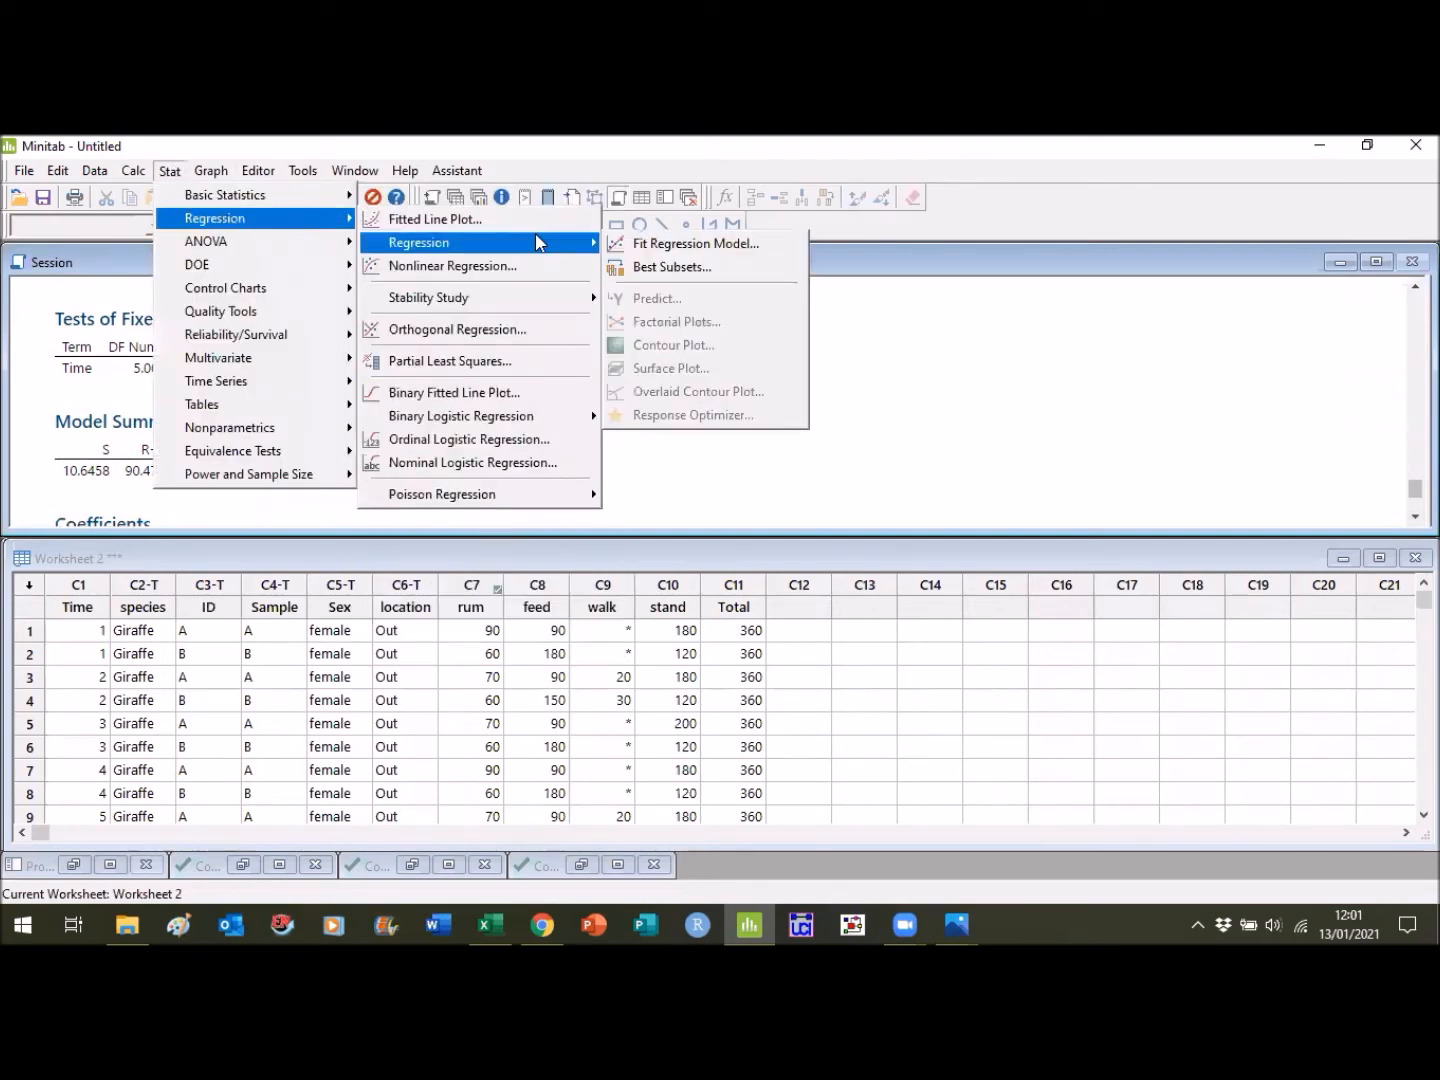
left_click(641, 246)
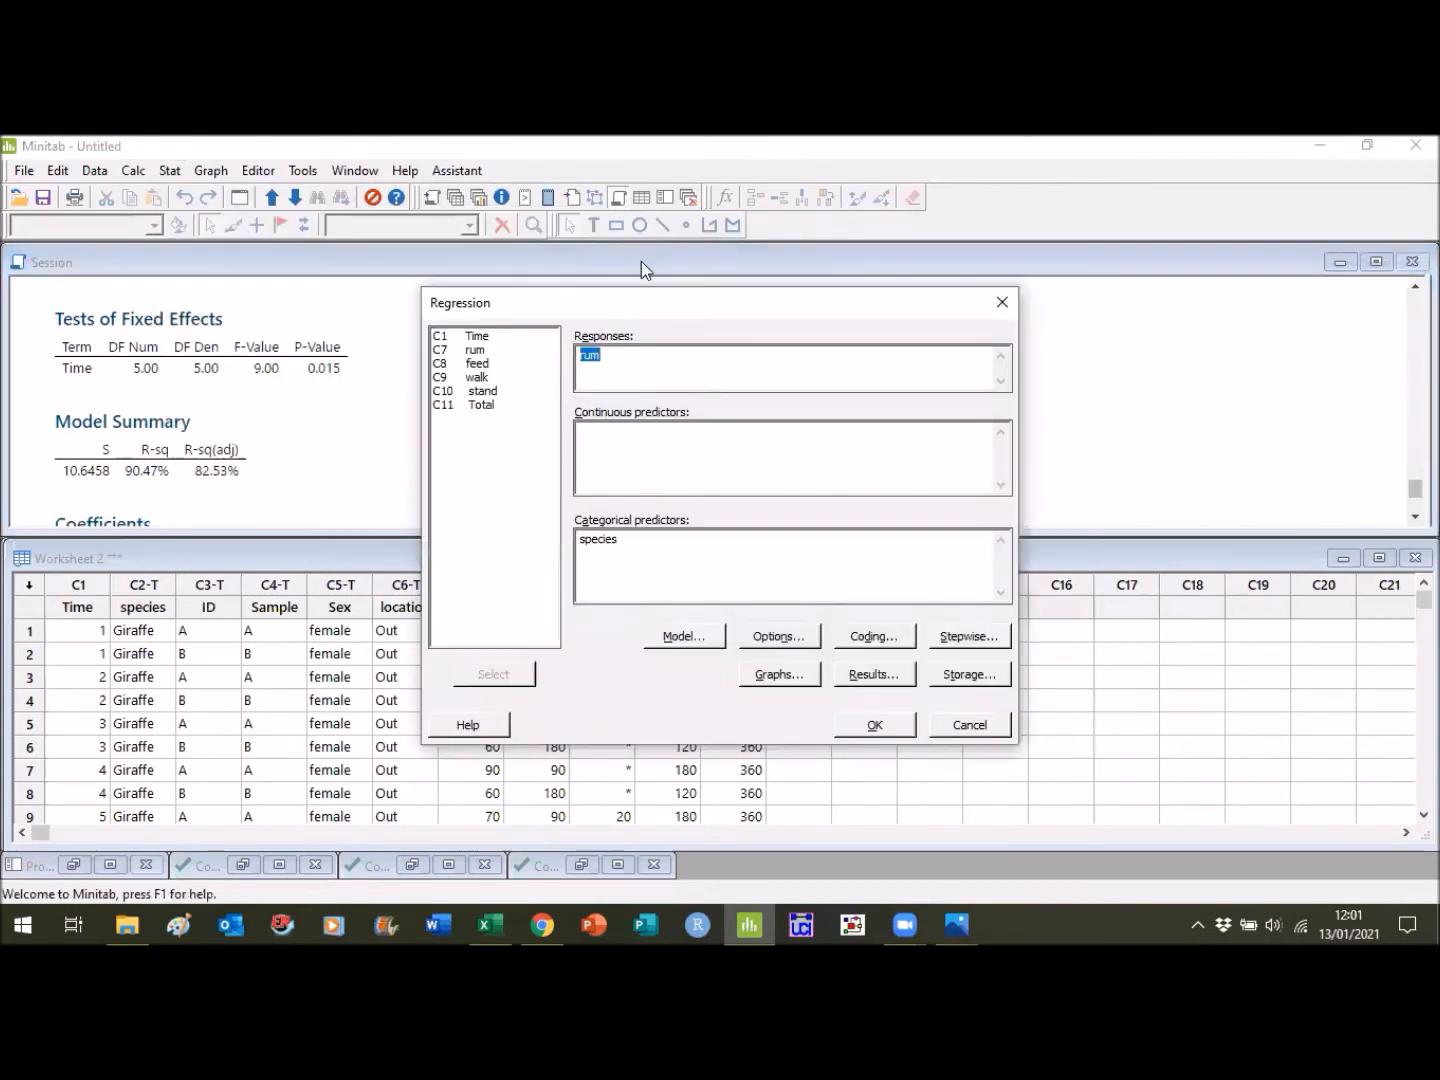
left_click(641, 540)
key("BackSpace")
key("BackSpace")
key("BackSpace")
key("BackSpace")
key("BackSpace")
key("BackSpace")
key("BackSpace")
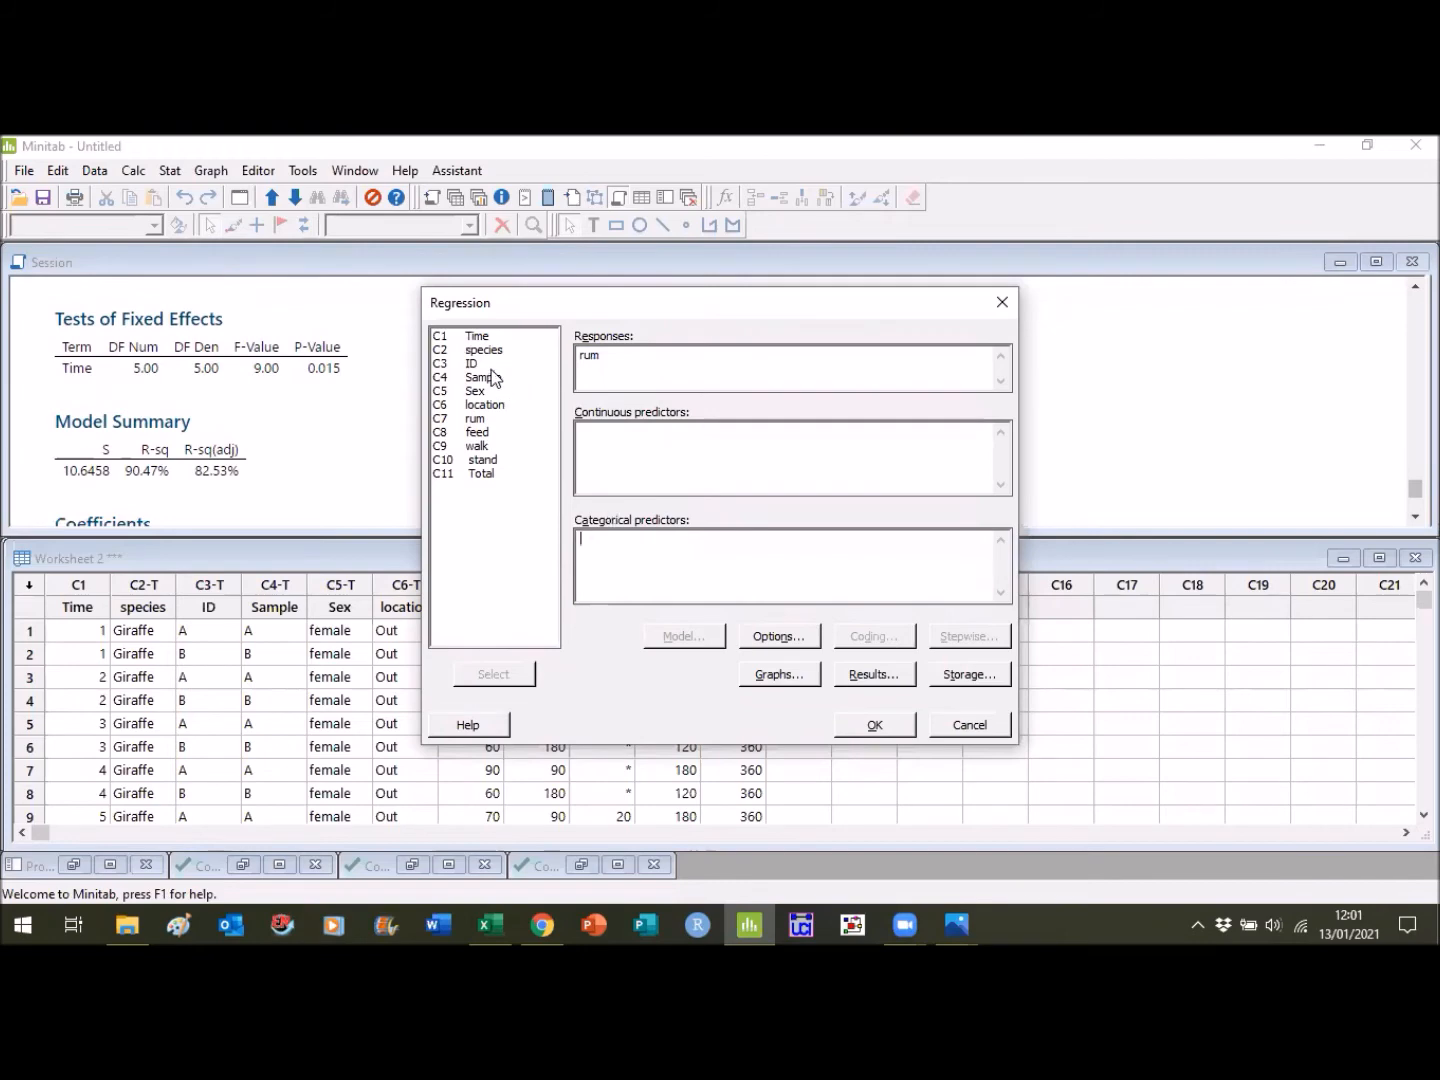
- Add ID as the categorical predictor and run the regression of rum versus ID
left_click(488, 376)
left_click(484, 363)
left_click(497, 674)
left_click(882, 723)
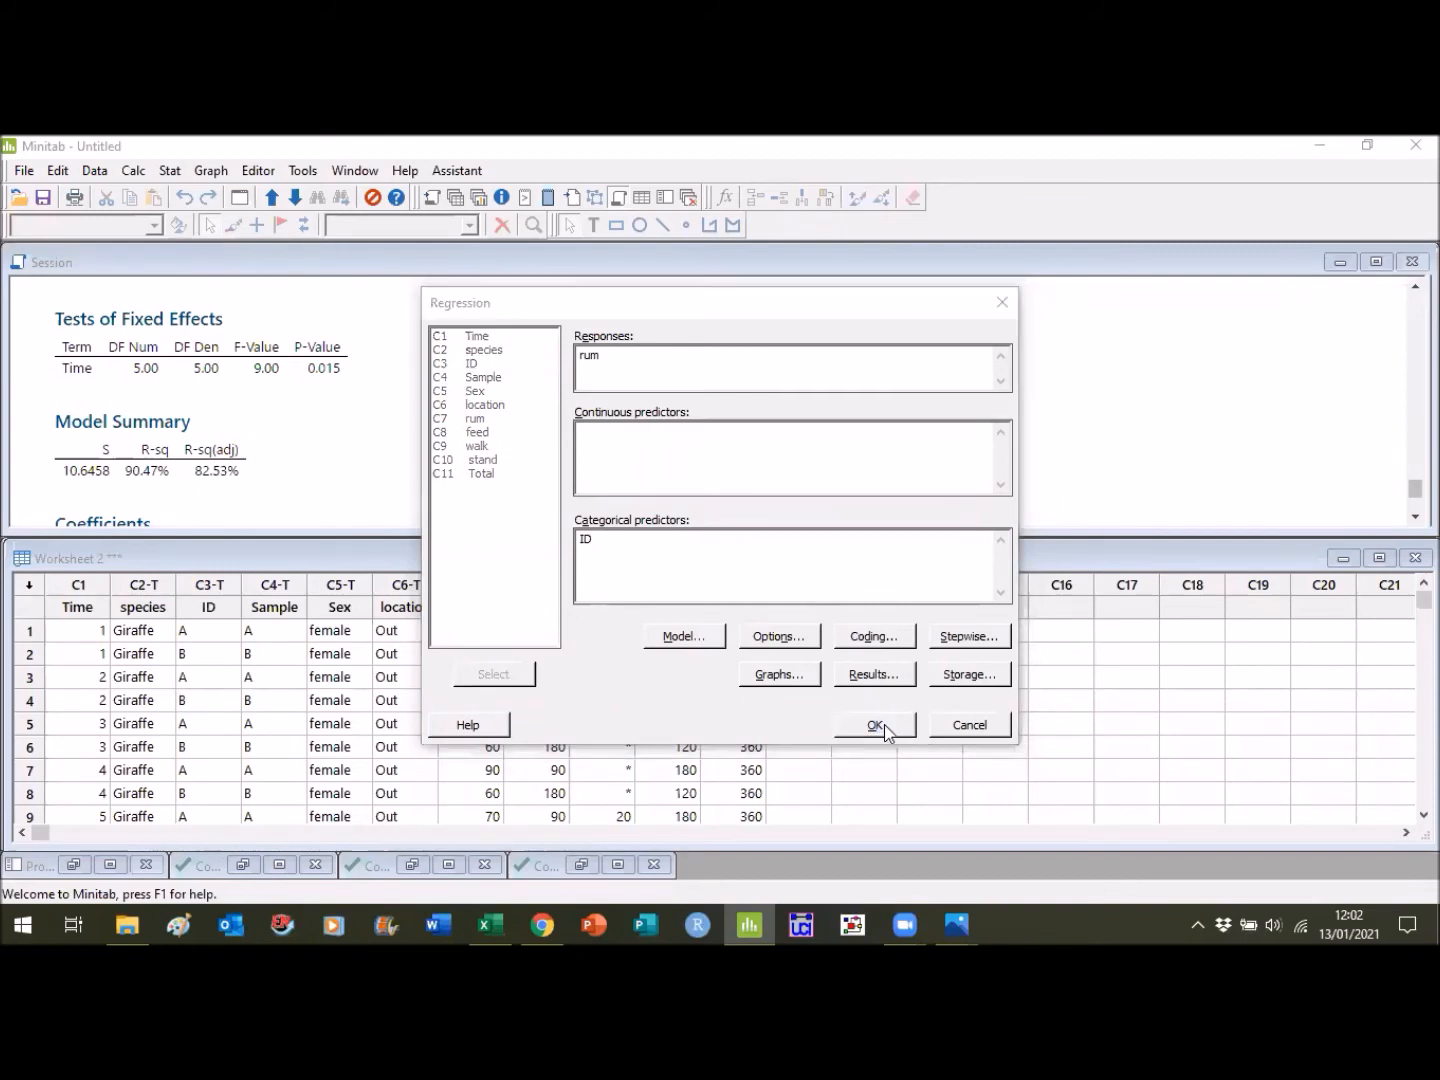
- Examine the rum versus ID regression results and compare them with the Giraffe mixed model's coefficients and tests of fixed effects
left_click(1415, 517)
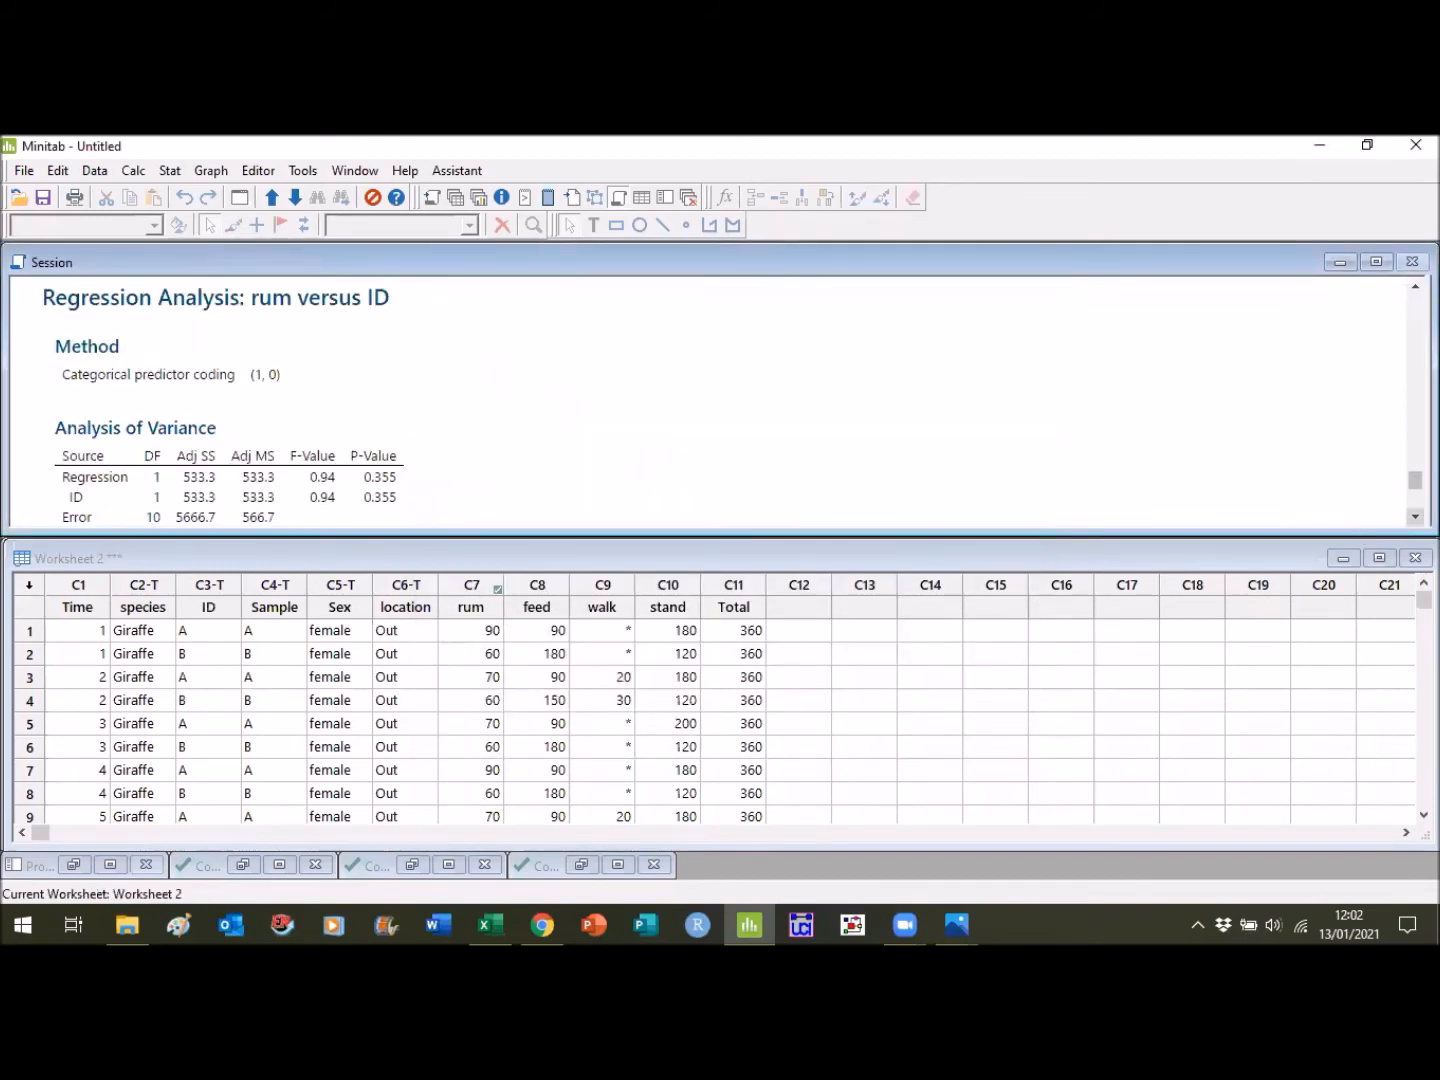
left_click(1415, 517)
left_click(1415, 517)
left_click(1415, 517)
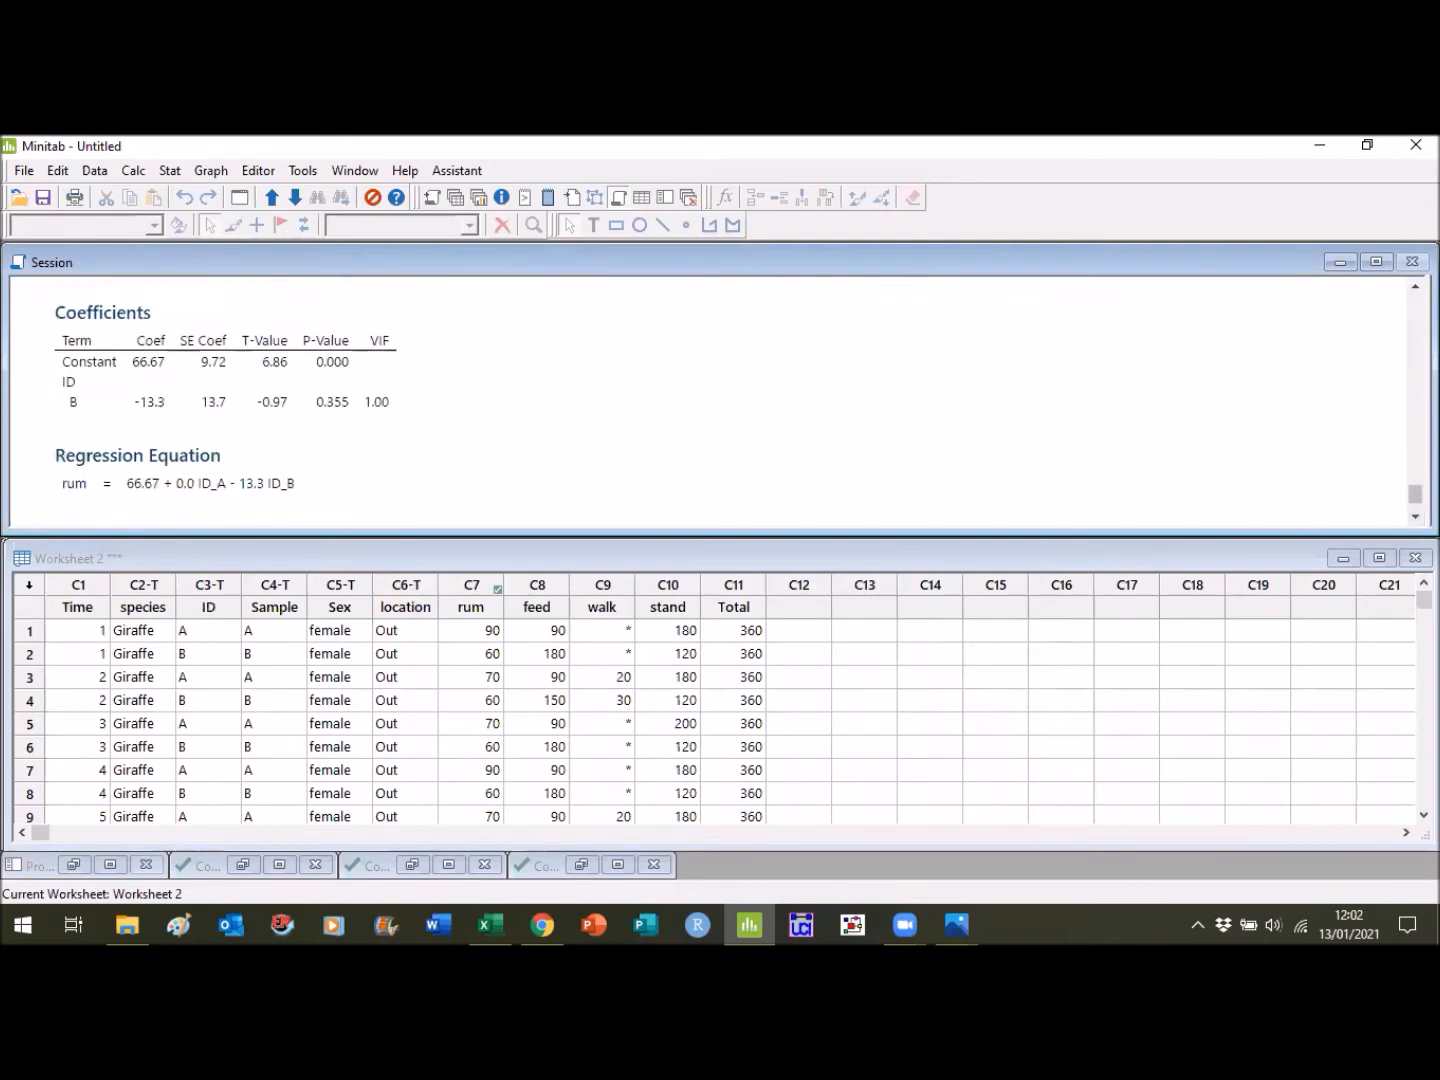
left_click(1415, 286)
left_click(1415, 286)
left_click(1415, 286)
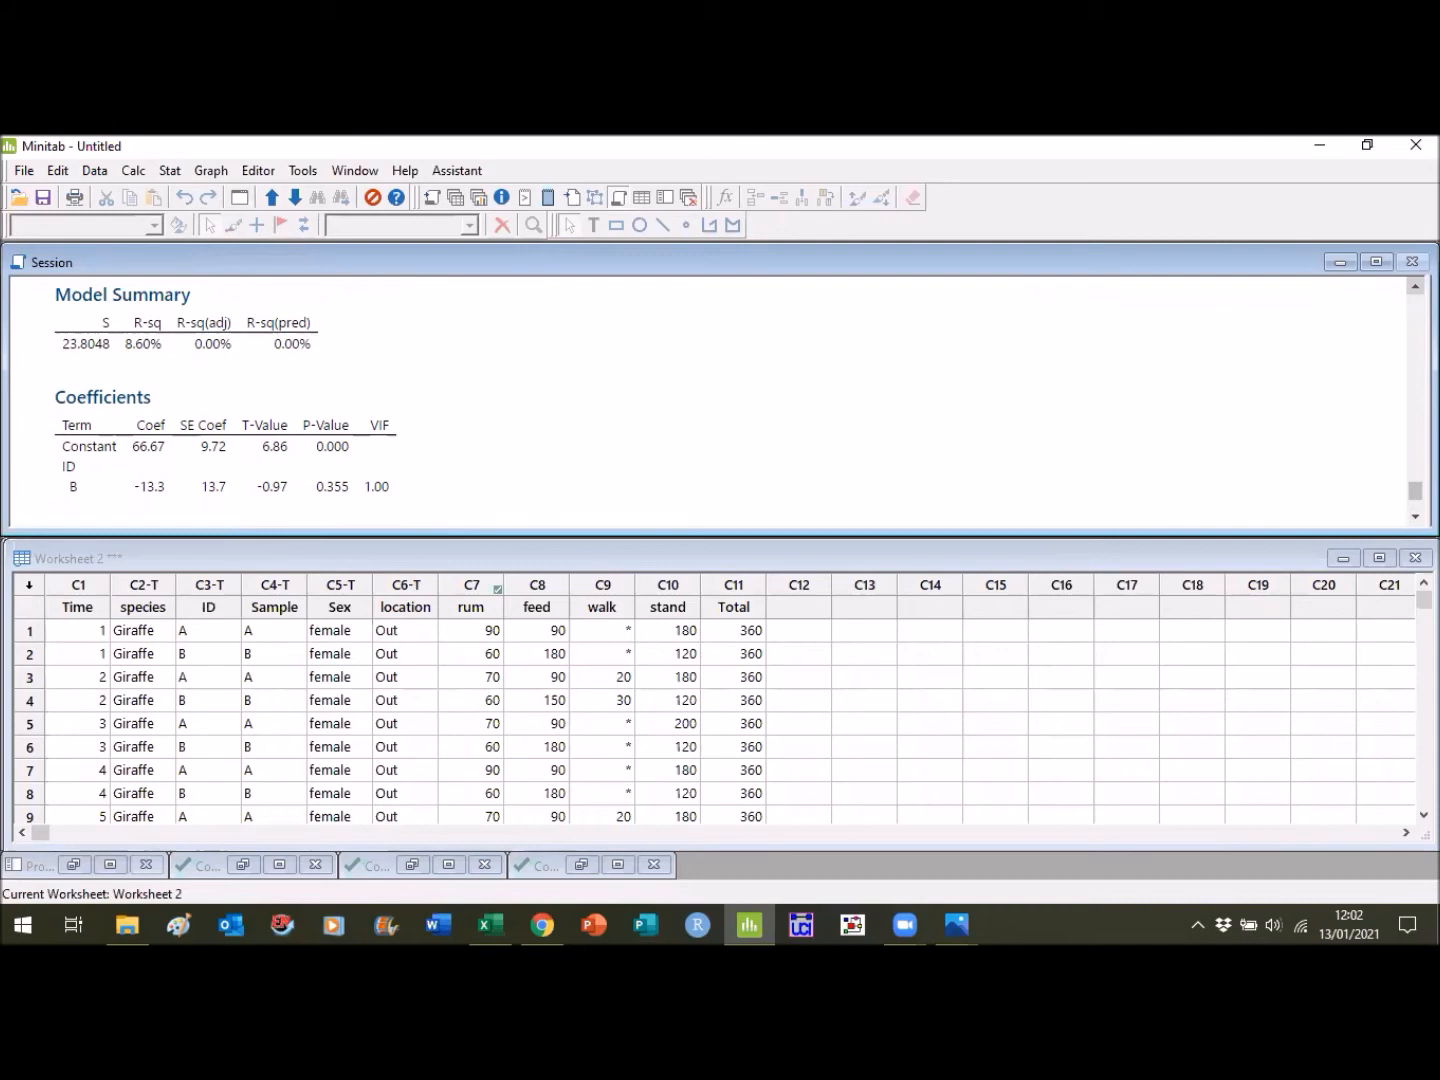
scroll(710, 400, "up", 5)
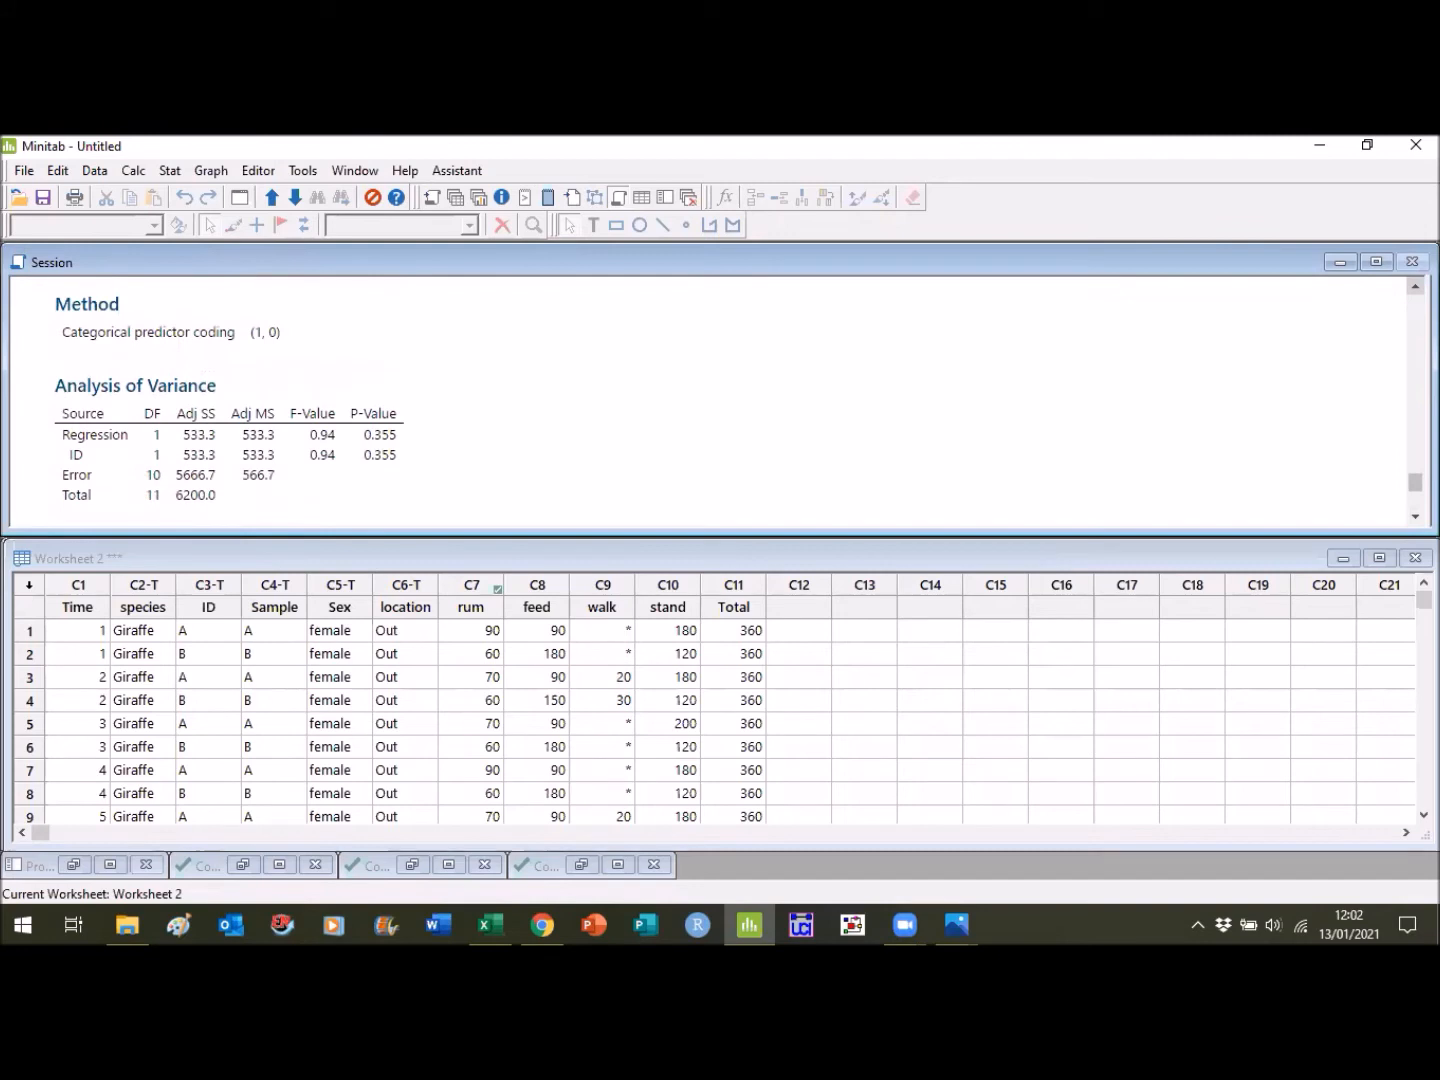
scroll(710, 400, "up", 10)
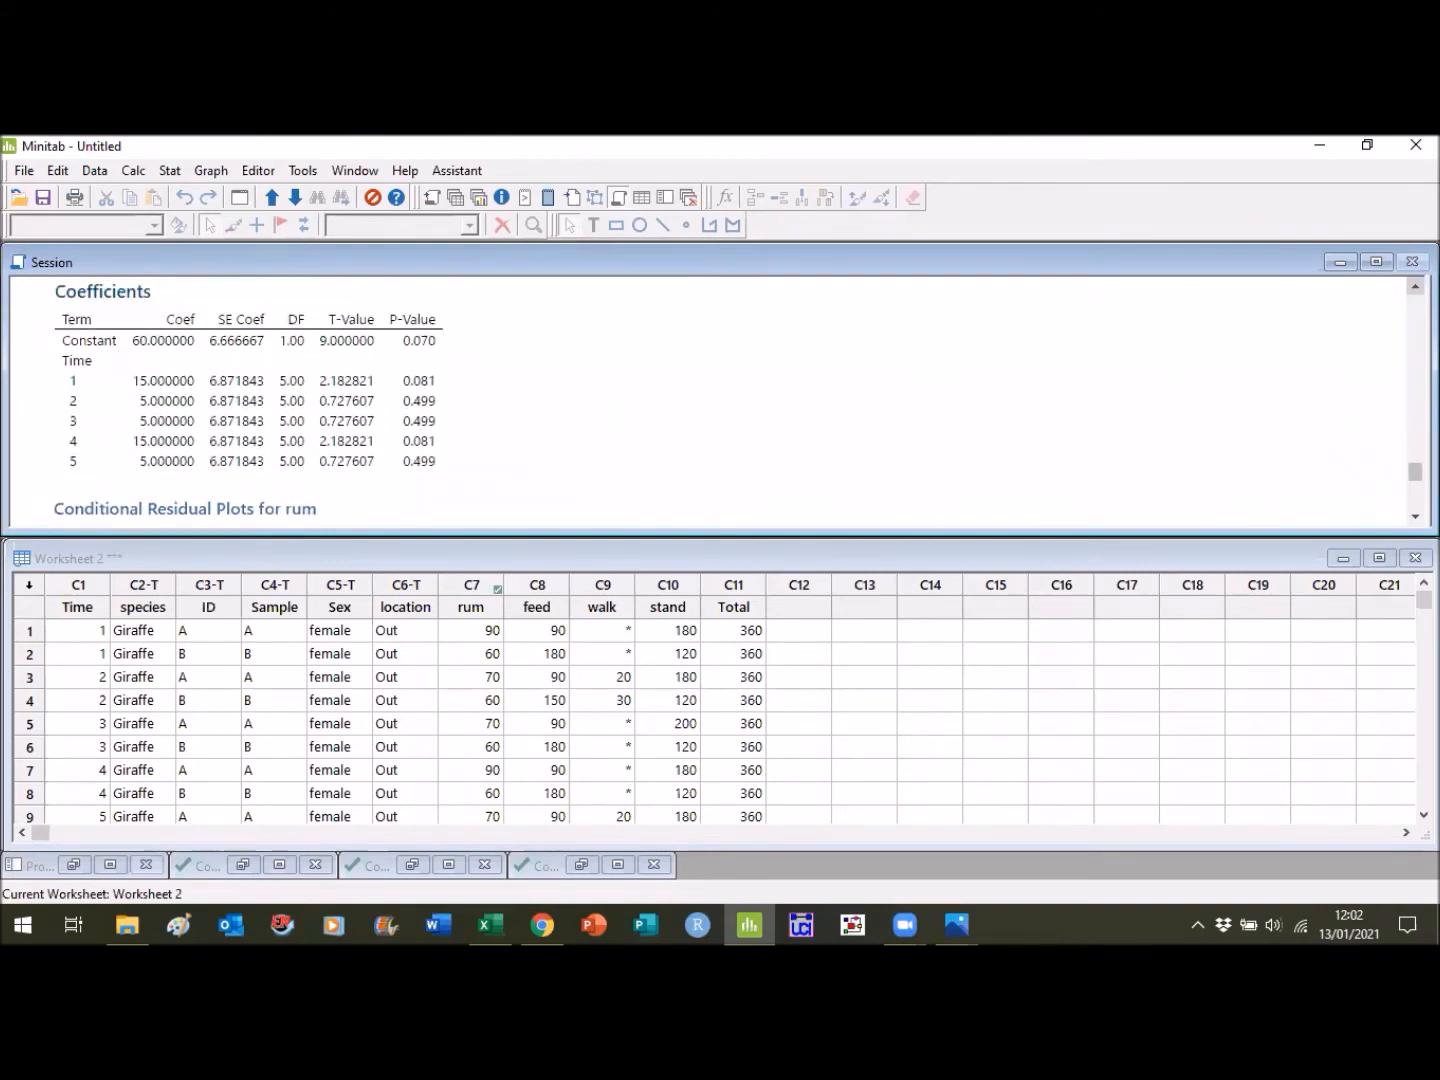
scroll(710, 400, "up", 4)
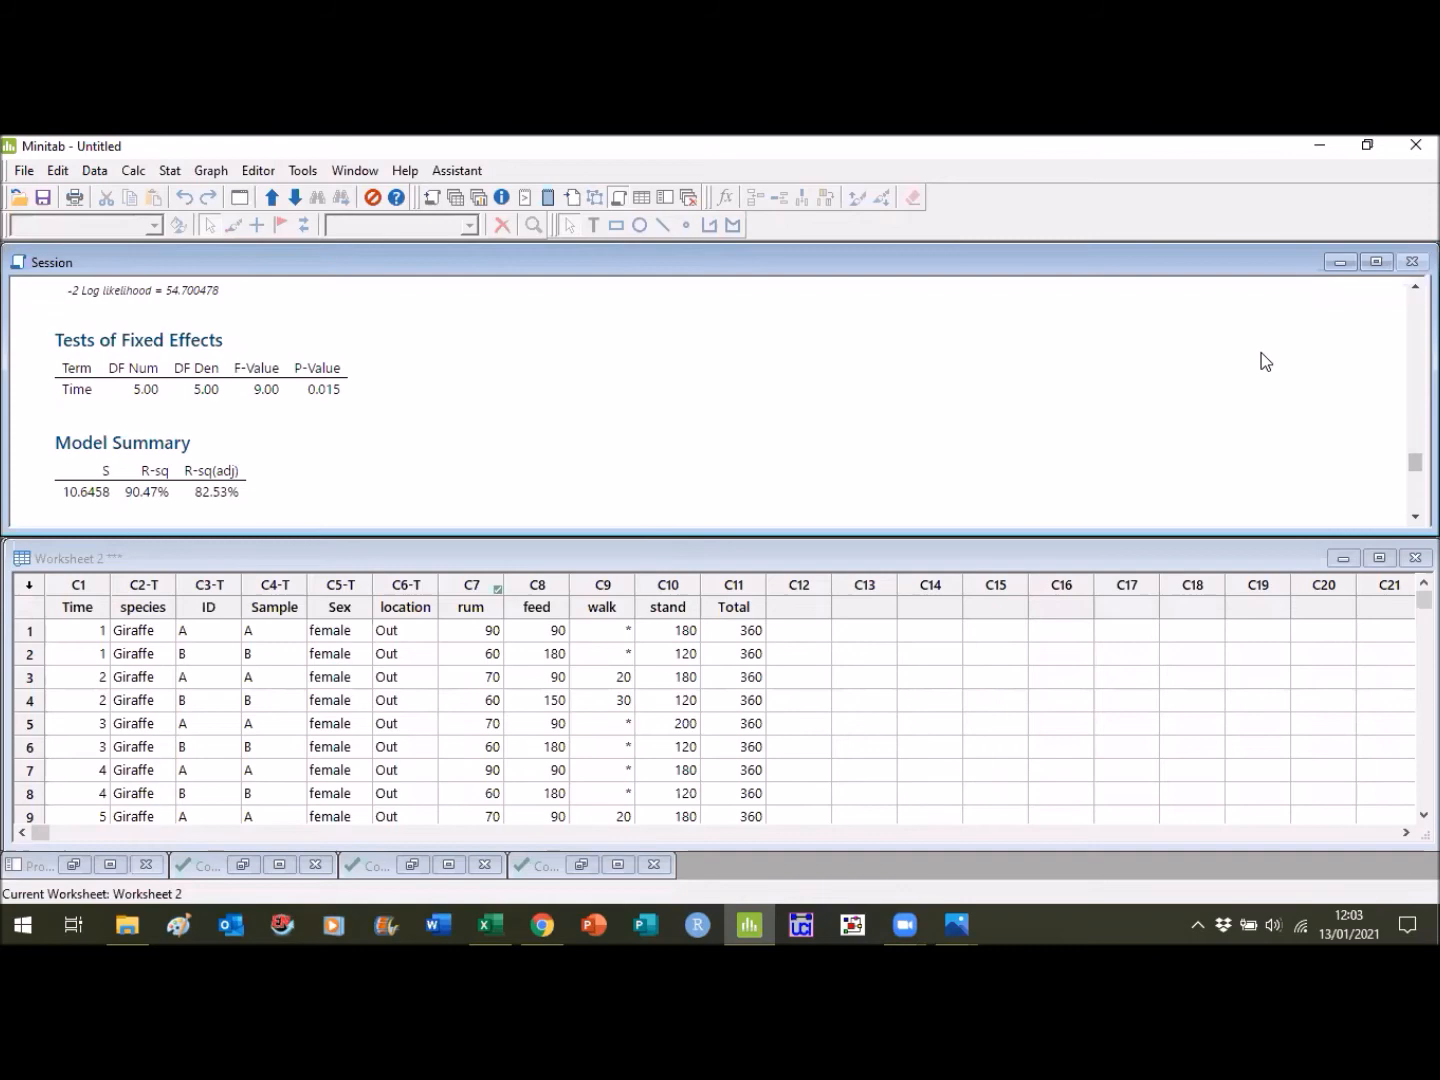
- Minimize Worksheet 2 and make Worksheet 1, with both species' data, the current worksheet
left_click(1341, 561)
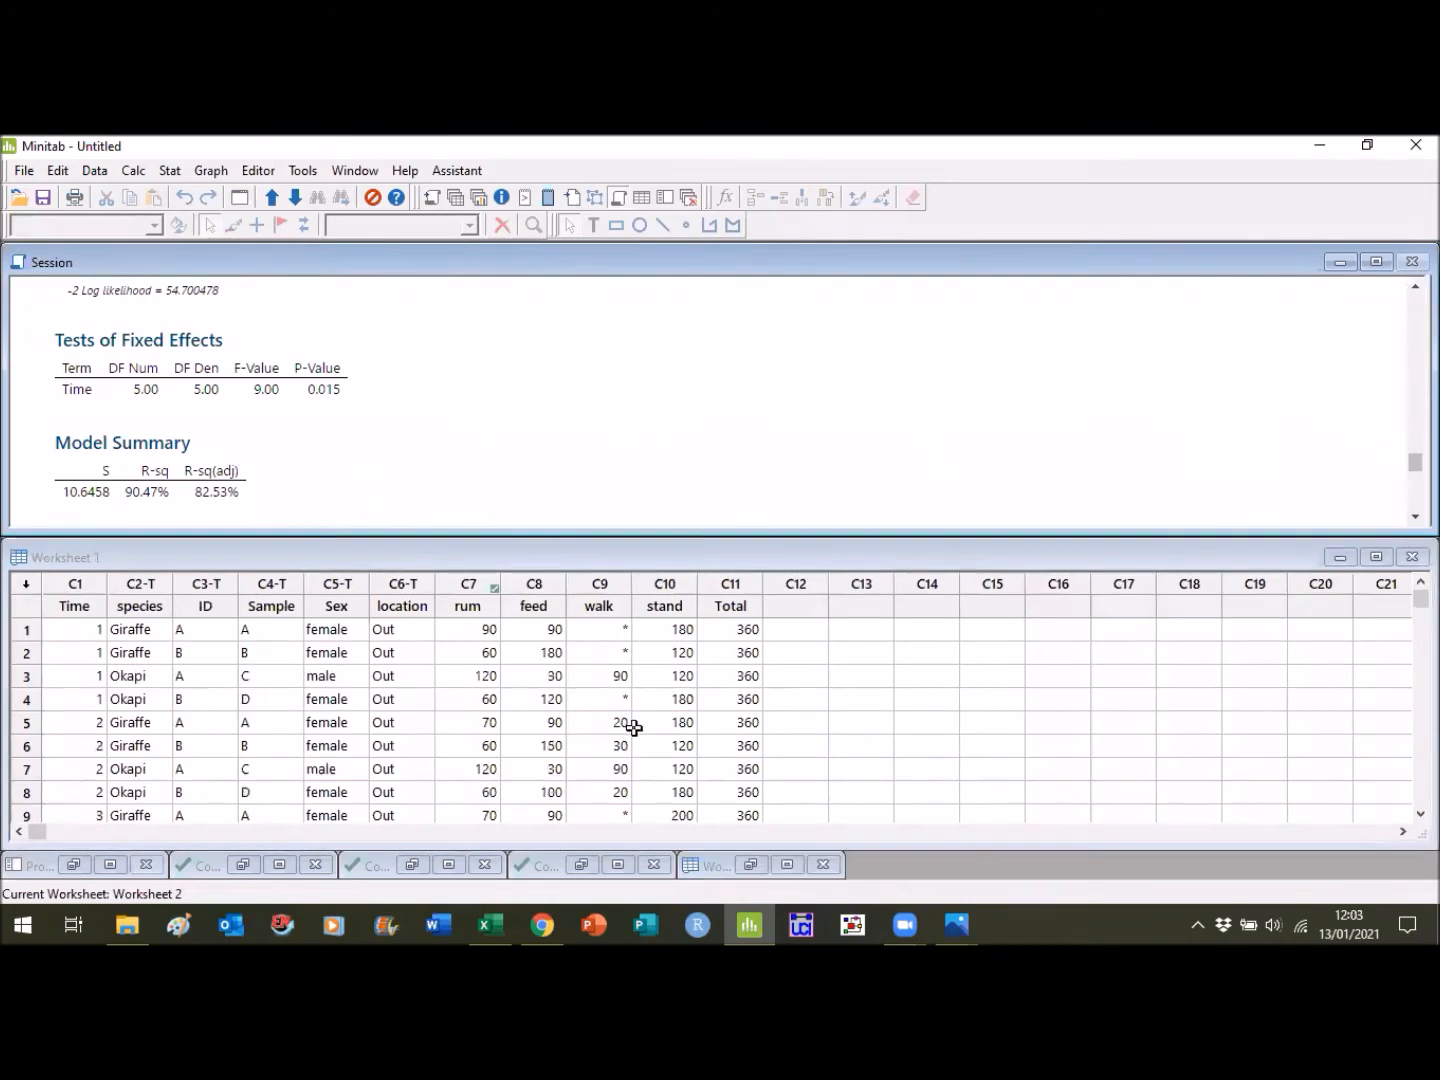
left_click(633, 728)
left_click(568, 679)
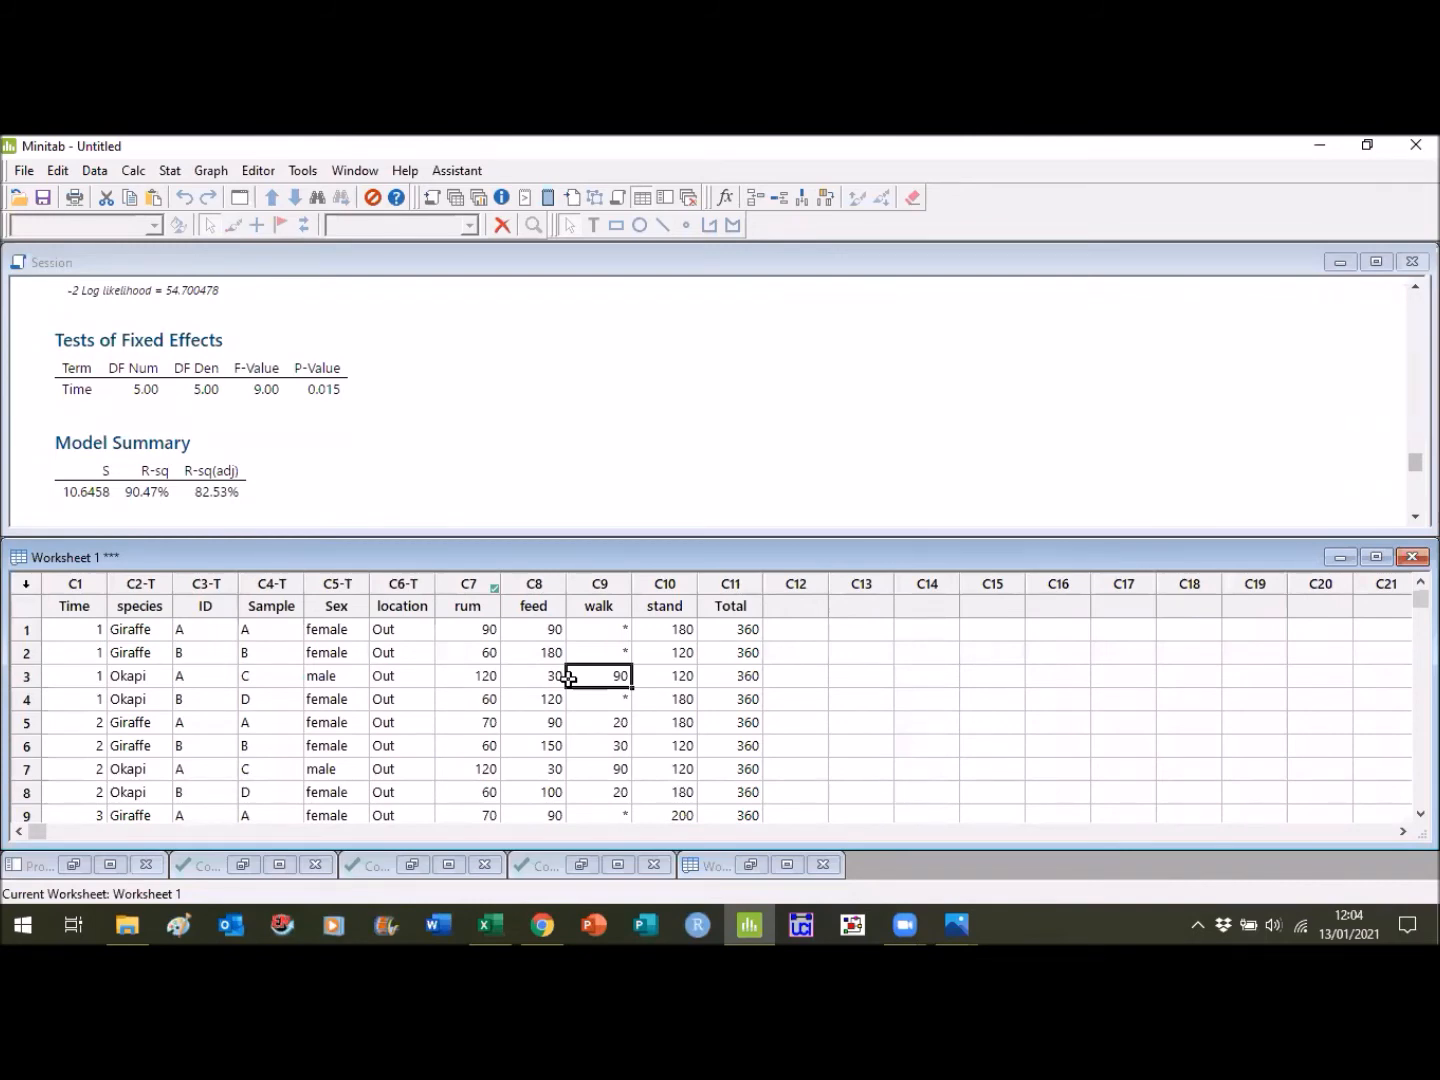
- Set up a one-way ANOVA on Worksheet 1 with rum as the response and Sample as the factor
left_click(176, 176)
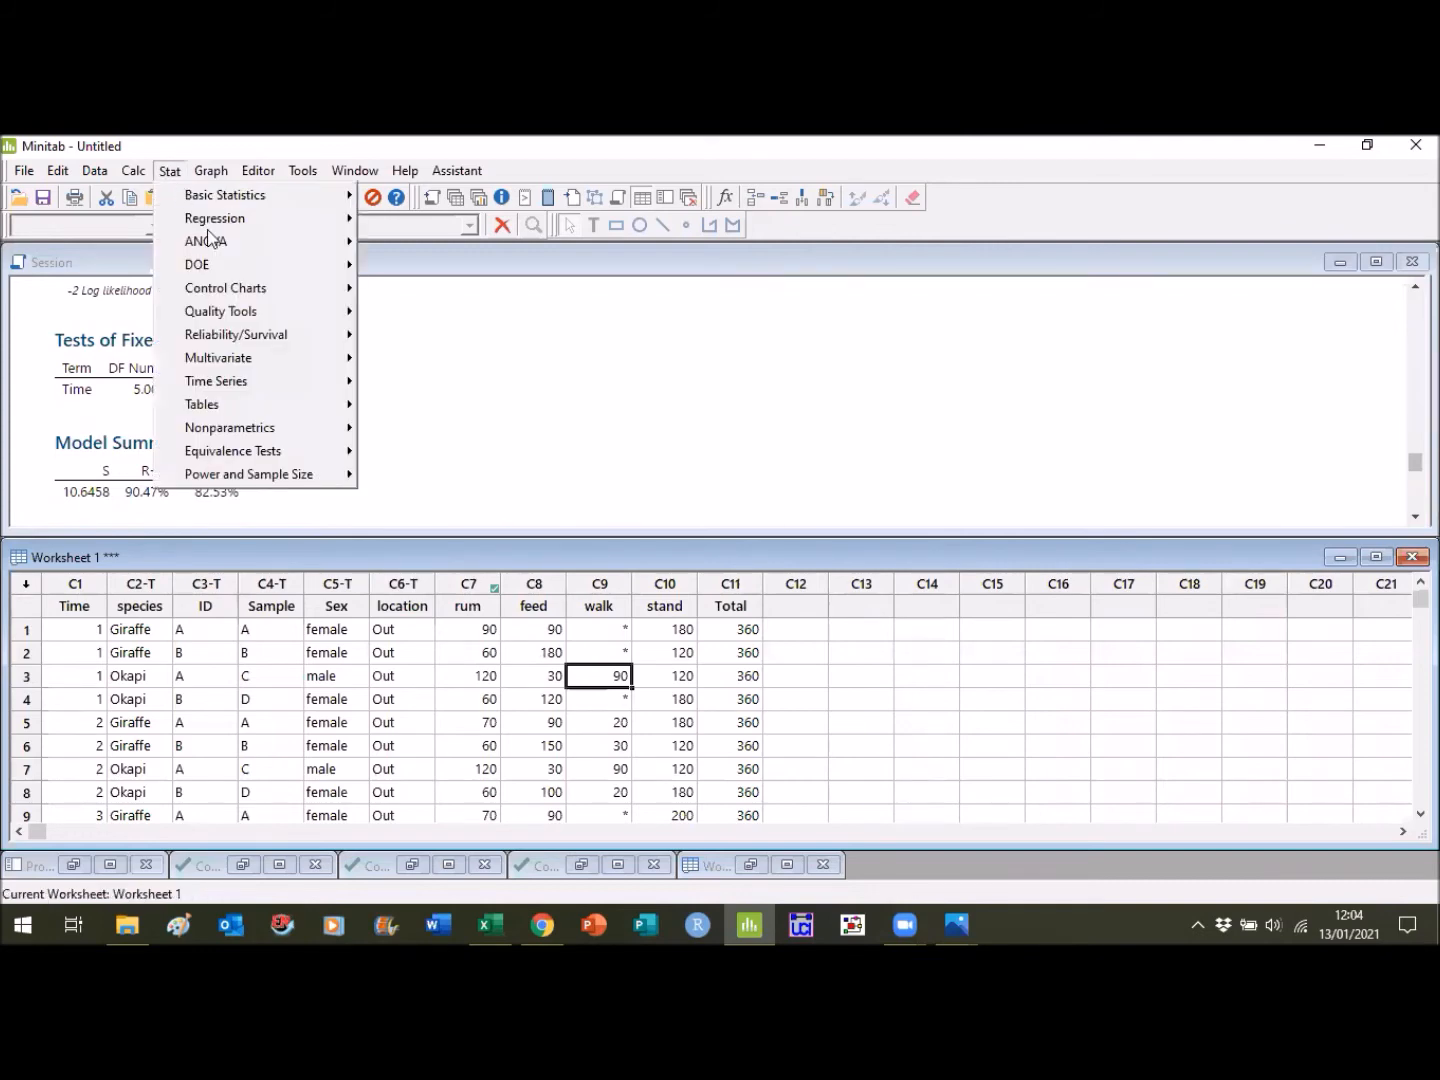
mouse_move(236, 244)
left_click(387, 240)
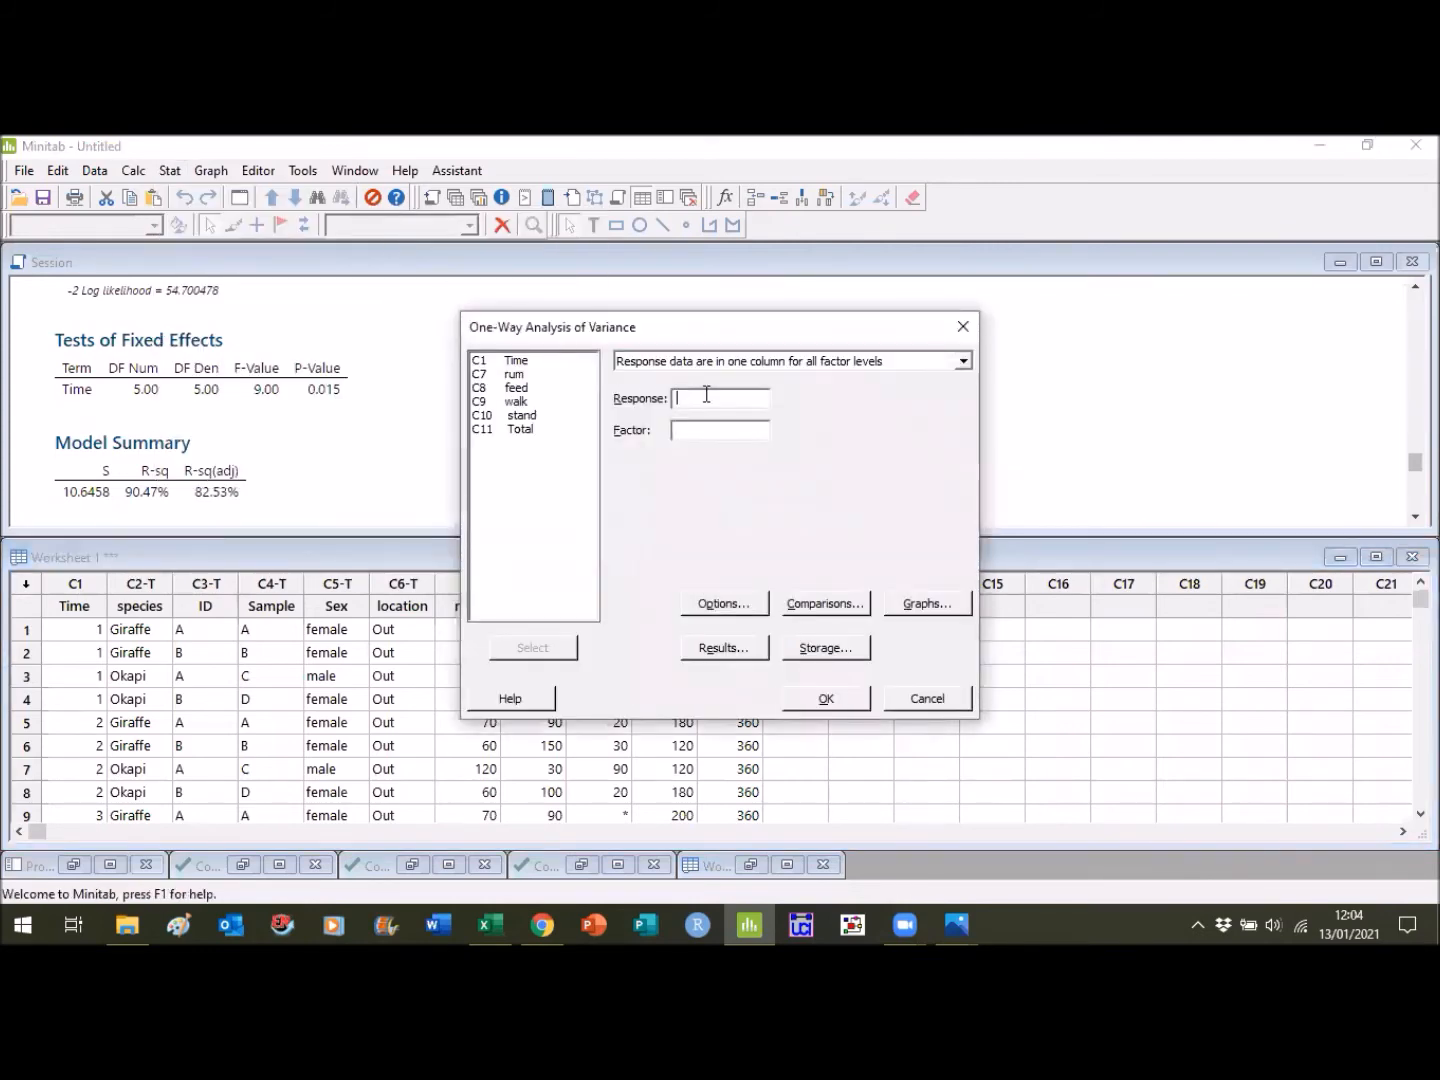
left_click(532, 376)
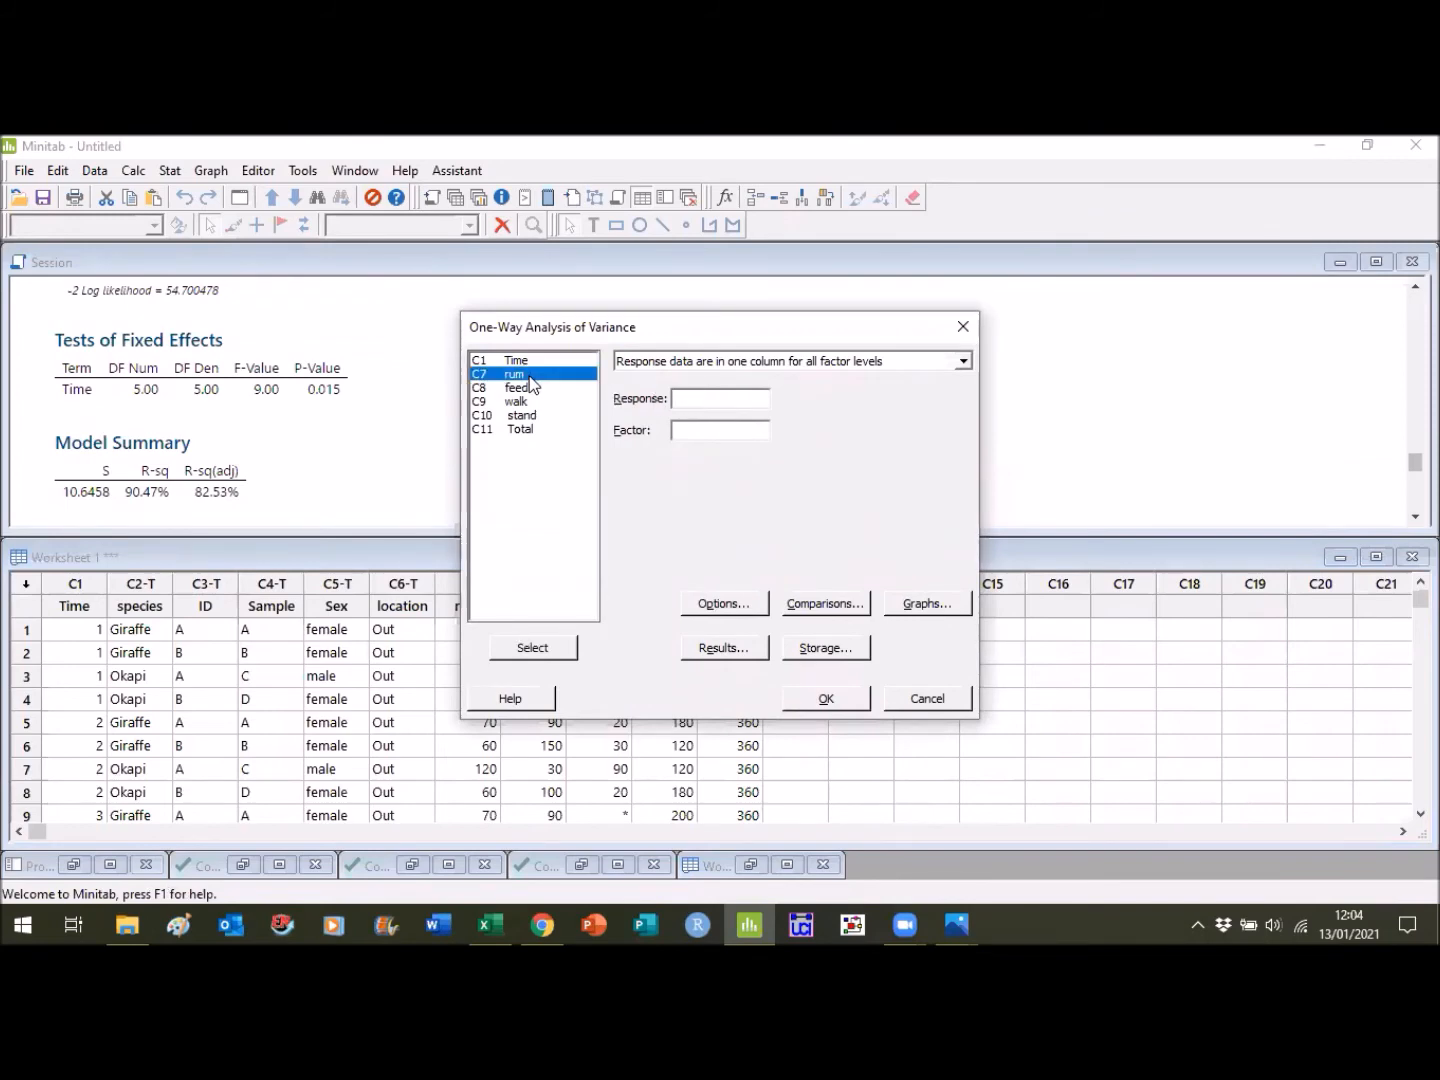
left_click(532, 648)
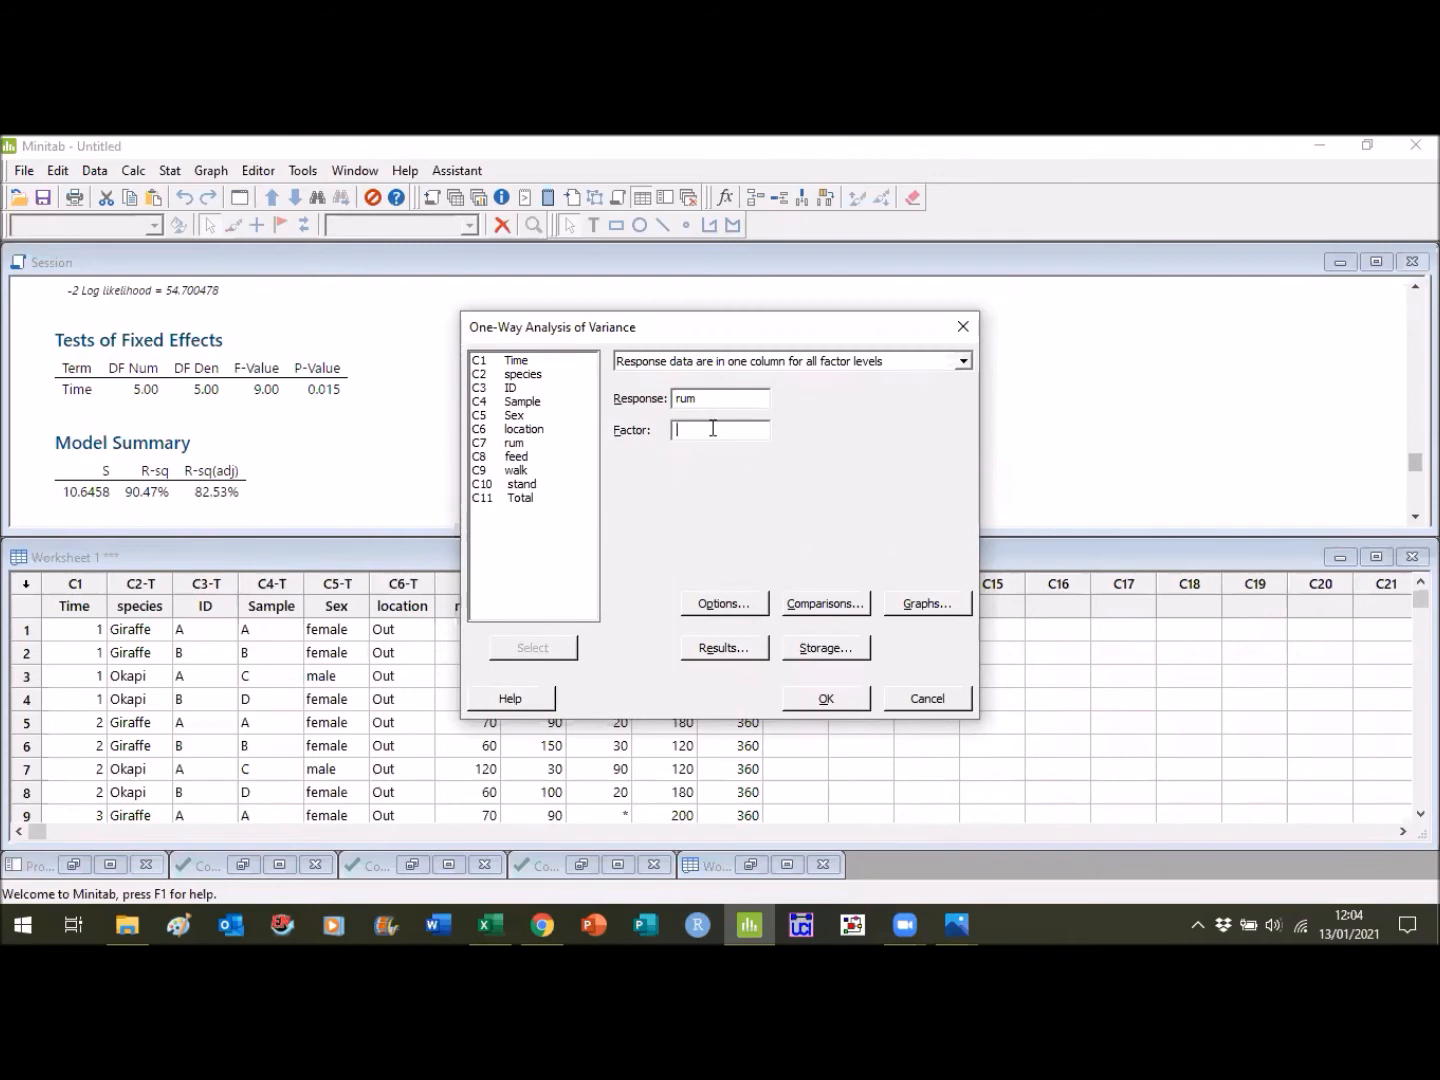
left_click(536, 402)
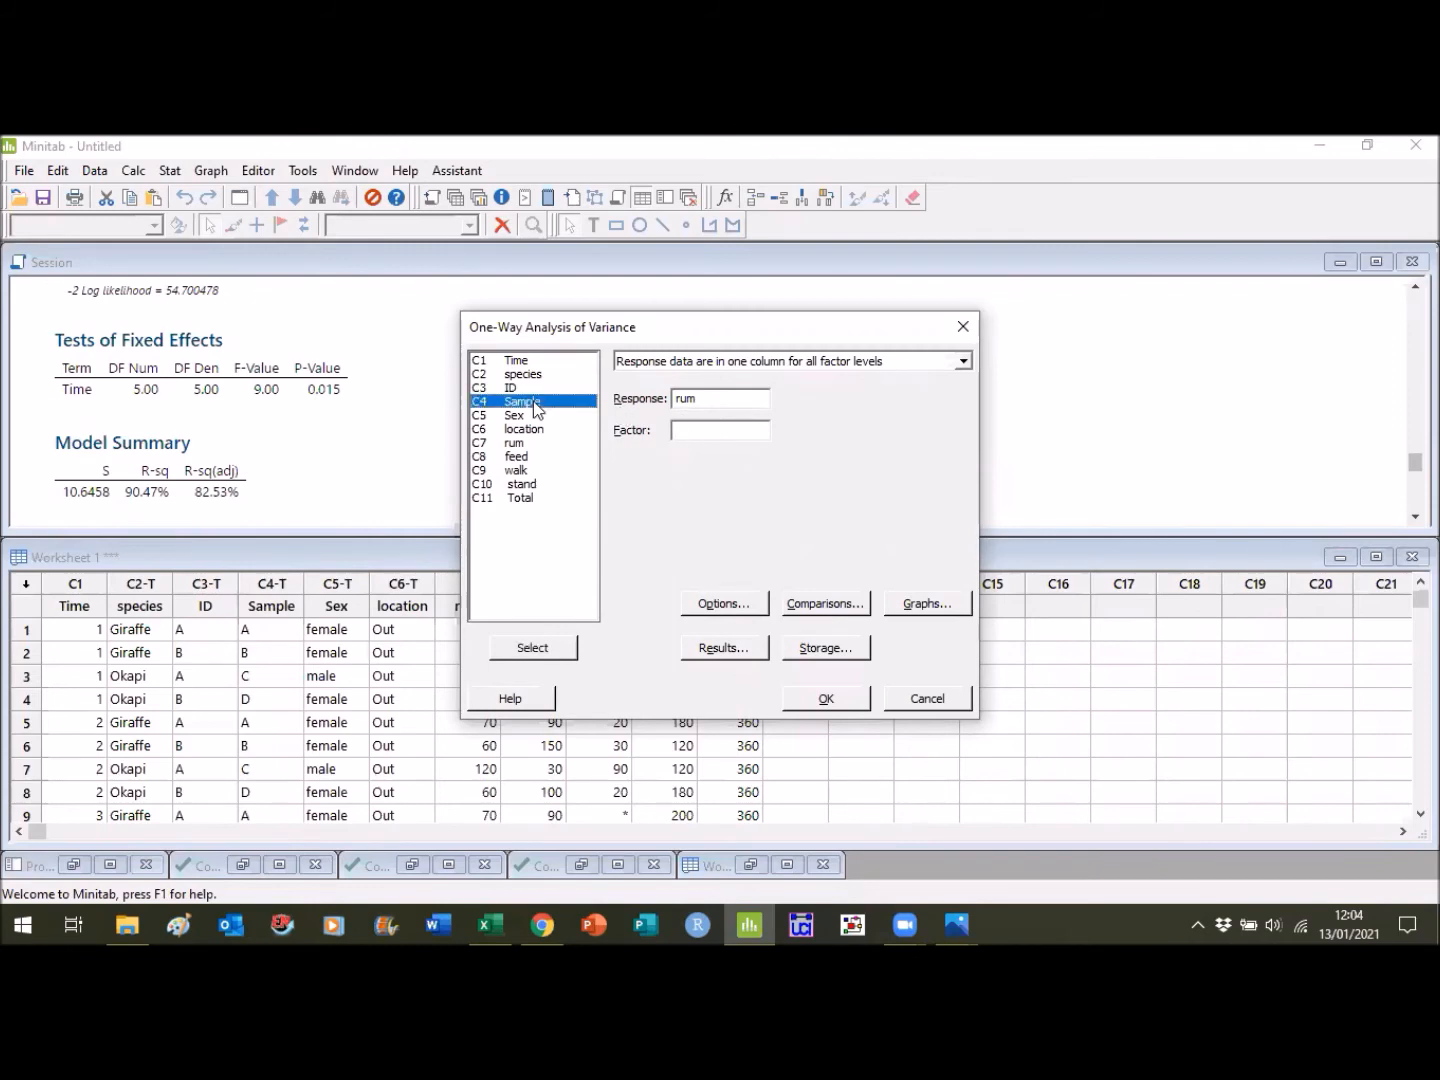
left_click(533, 648)
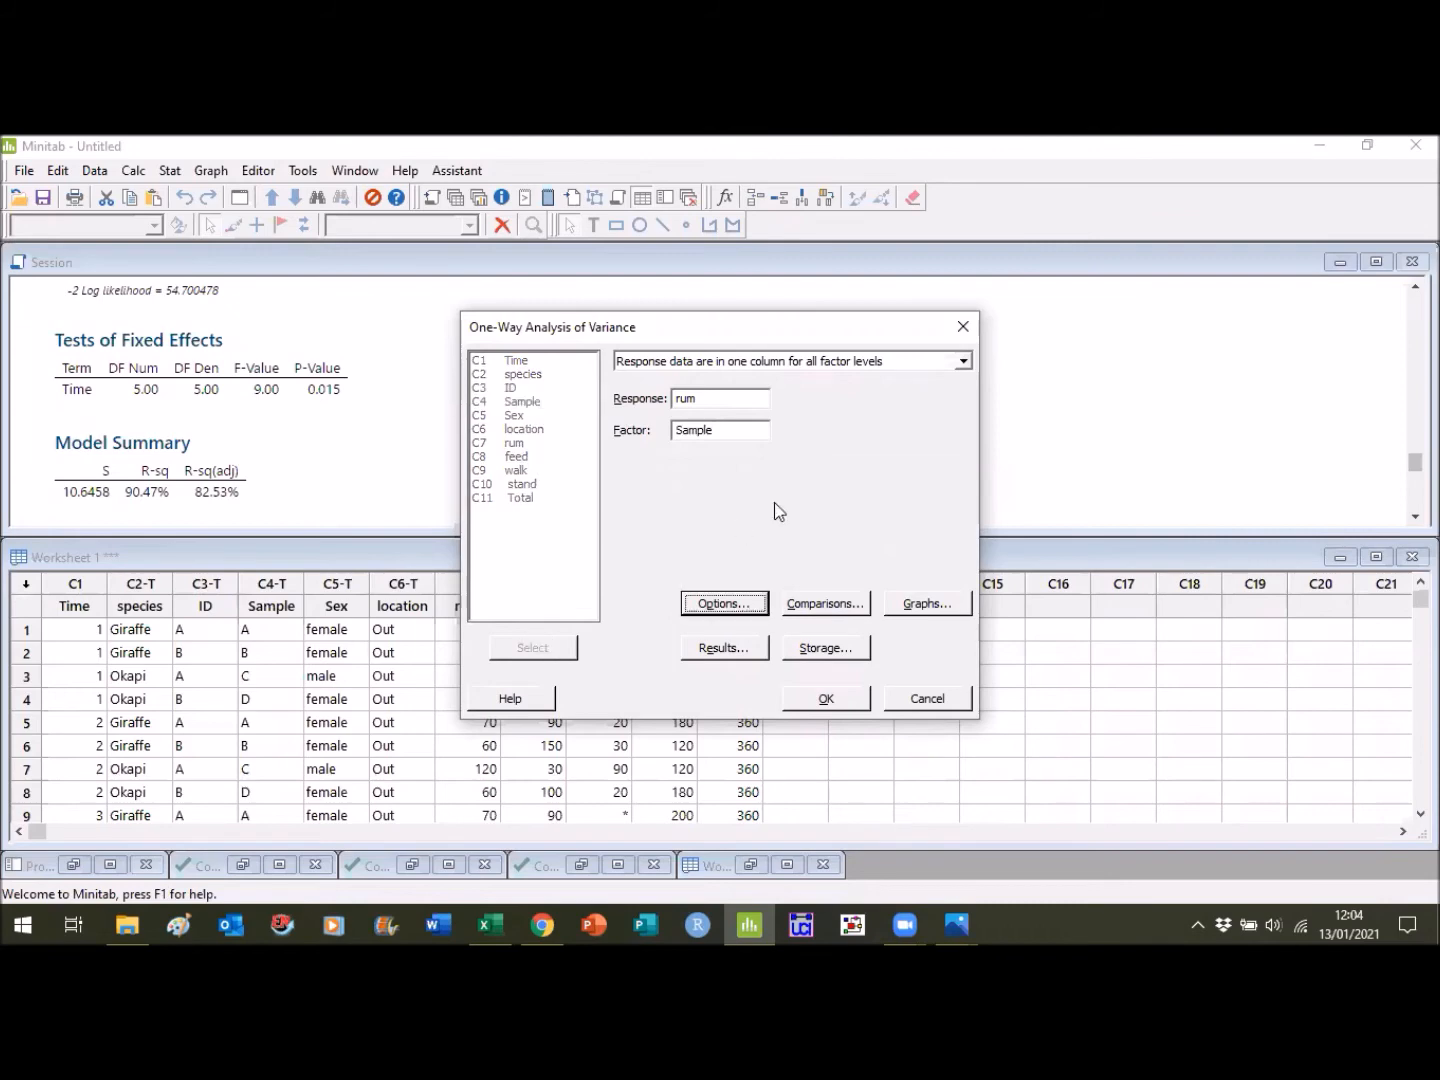
- Include an individual value plot alongside the interval plot and run the one-way ANOVA
left_click(911, 607)
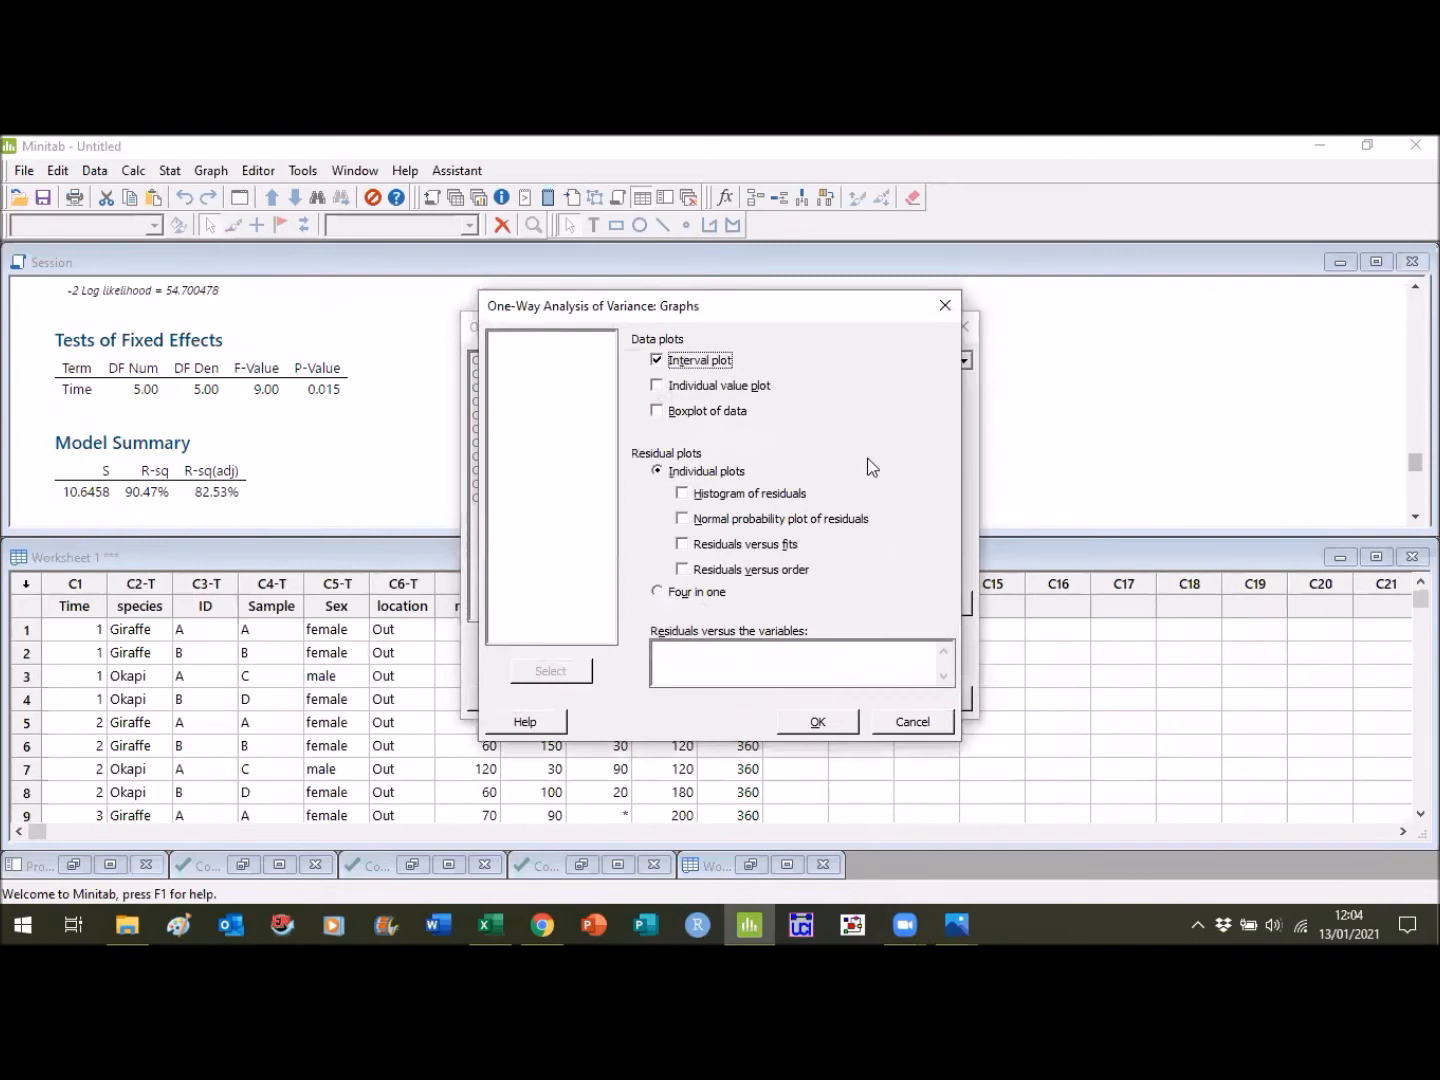
left_click(664, 386)
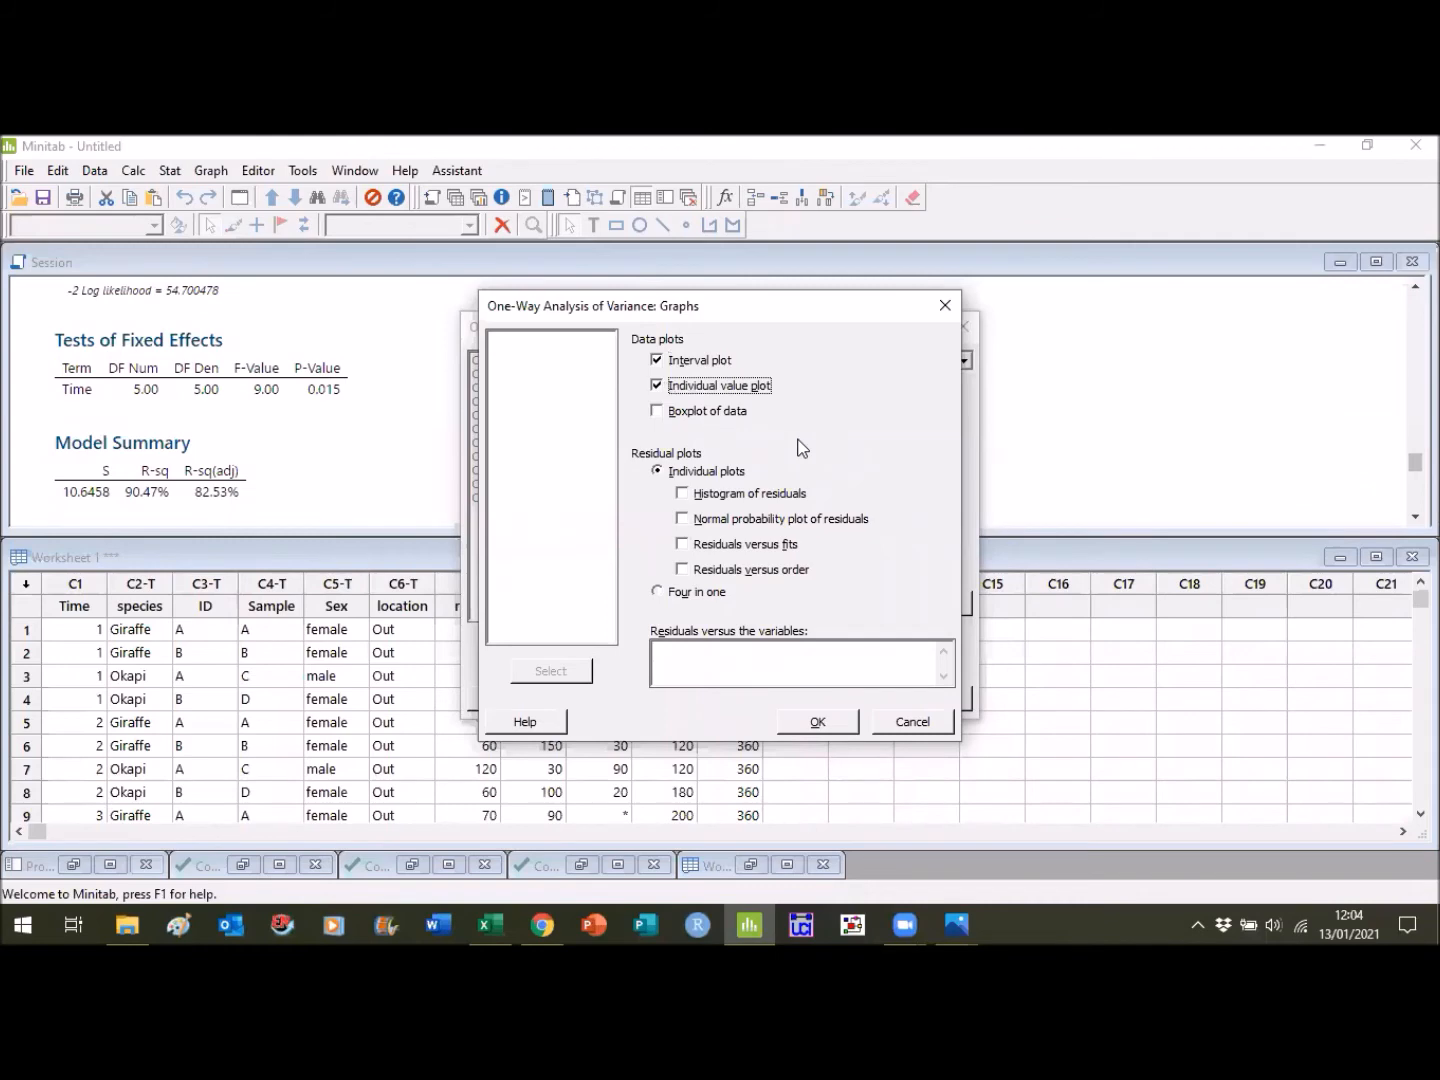
left_click(824, 727)
left_click(826, 699)
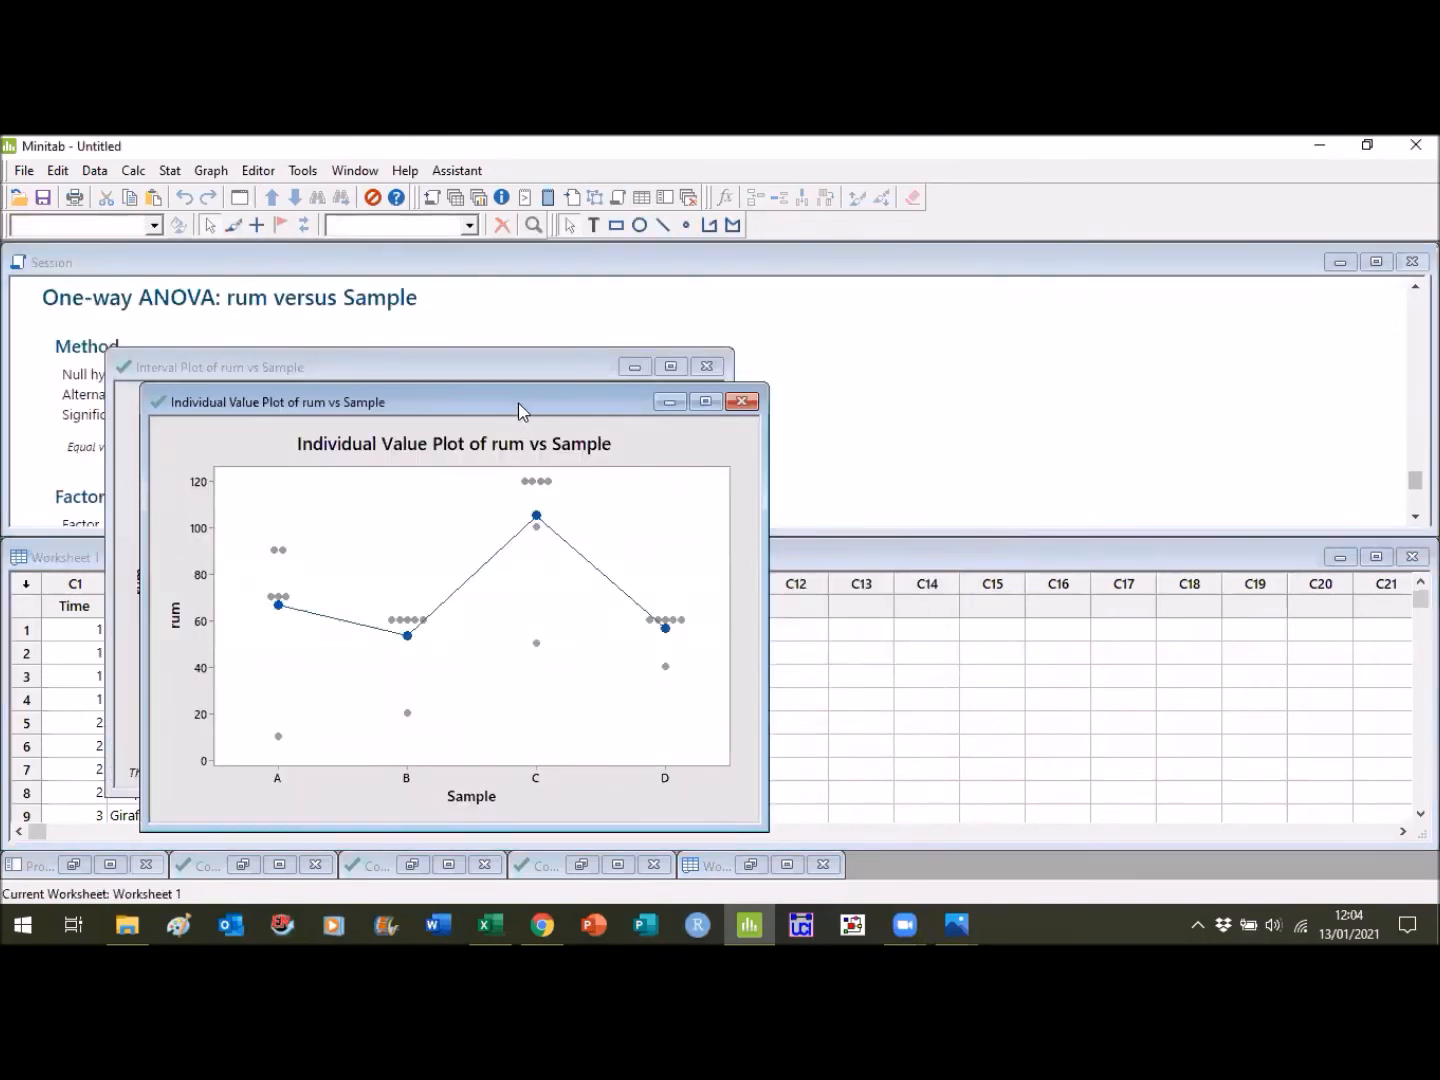
- Compare the interval and individual value plots side by side, minimize both, and examine the one-way ANOVA table
left_click_drag(518, 403, 1122, 376)
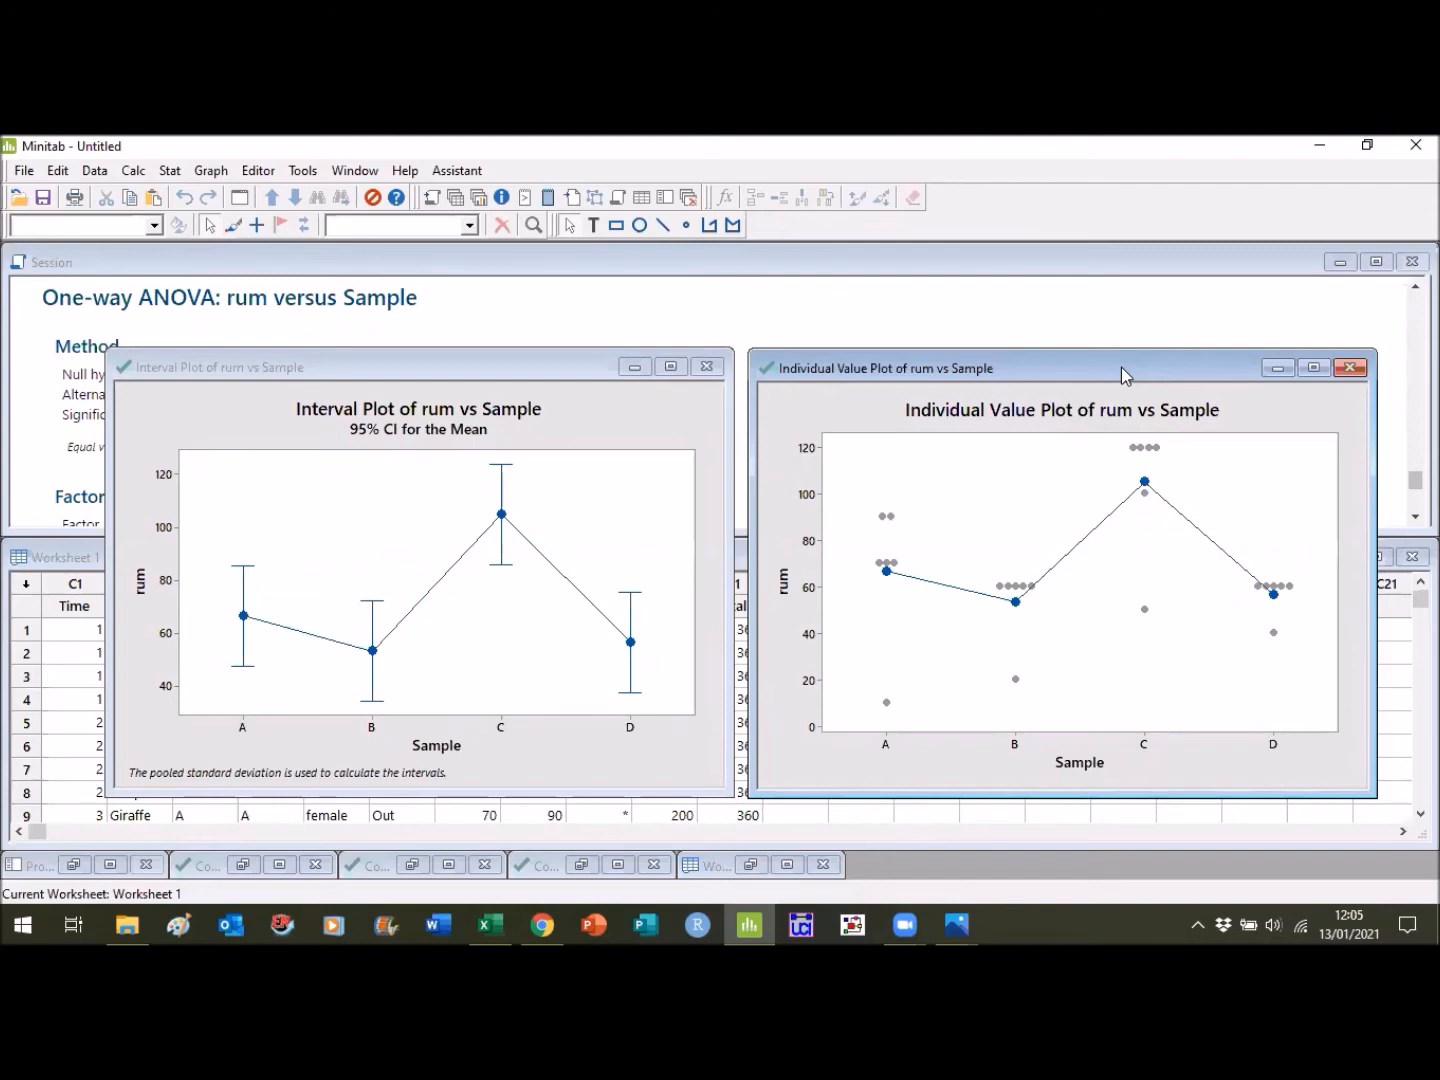
left_click(1277, 368)
left_click(634, 367)
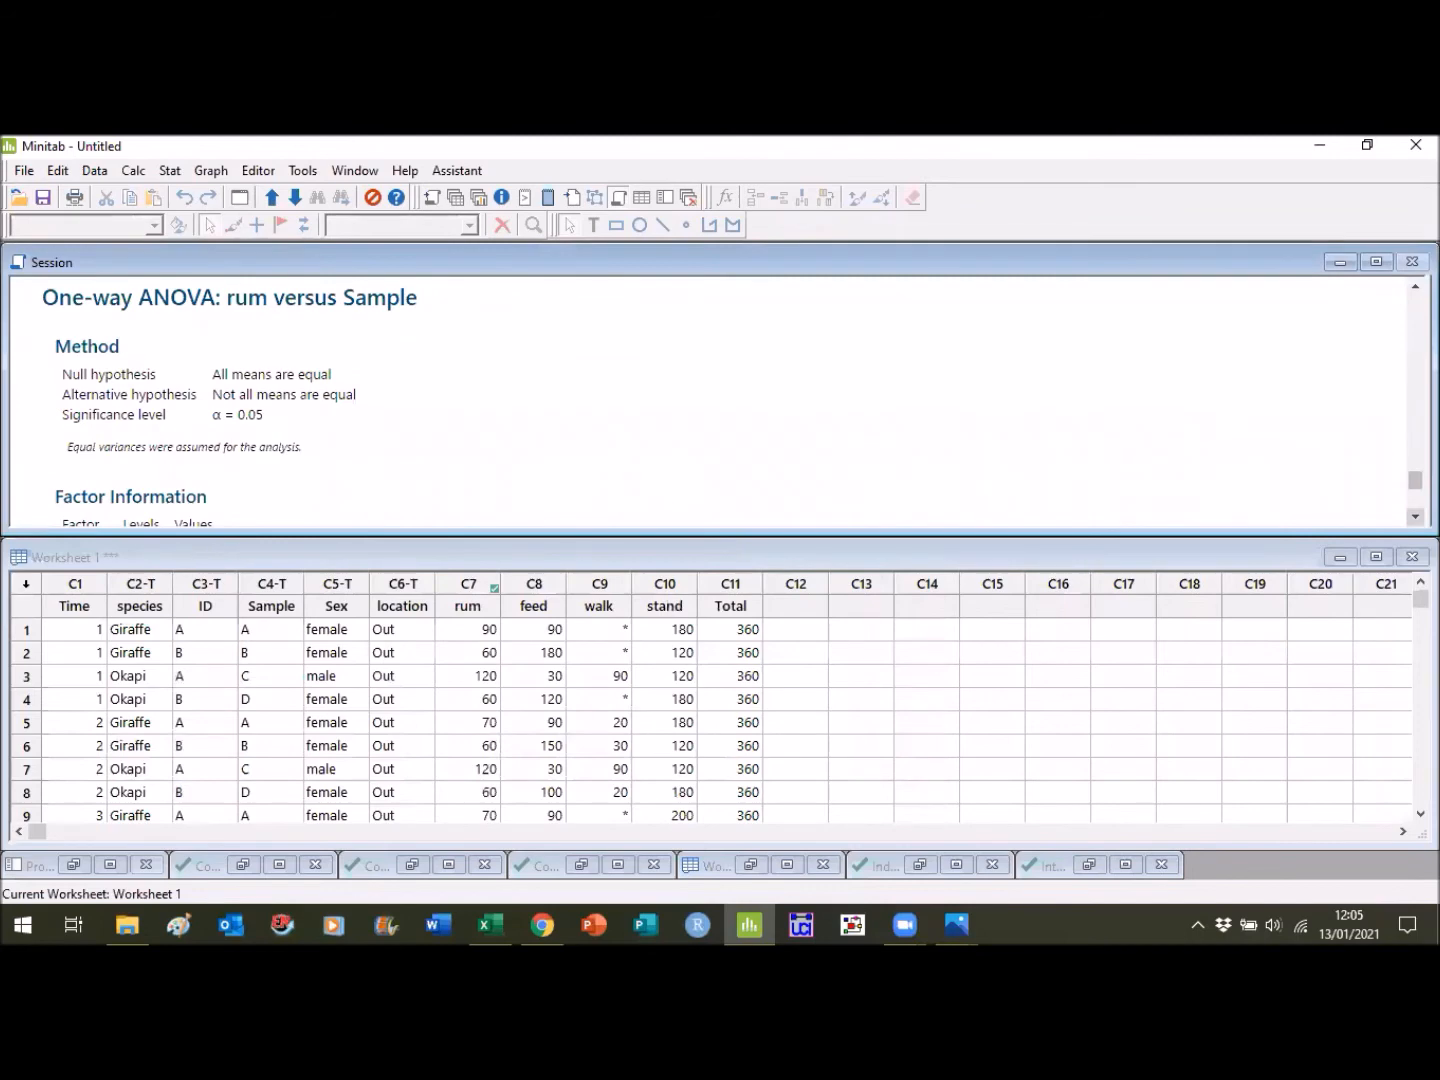
left_click(1415, 517)
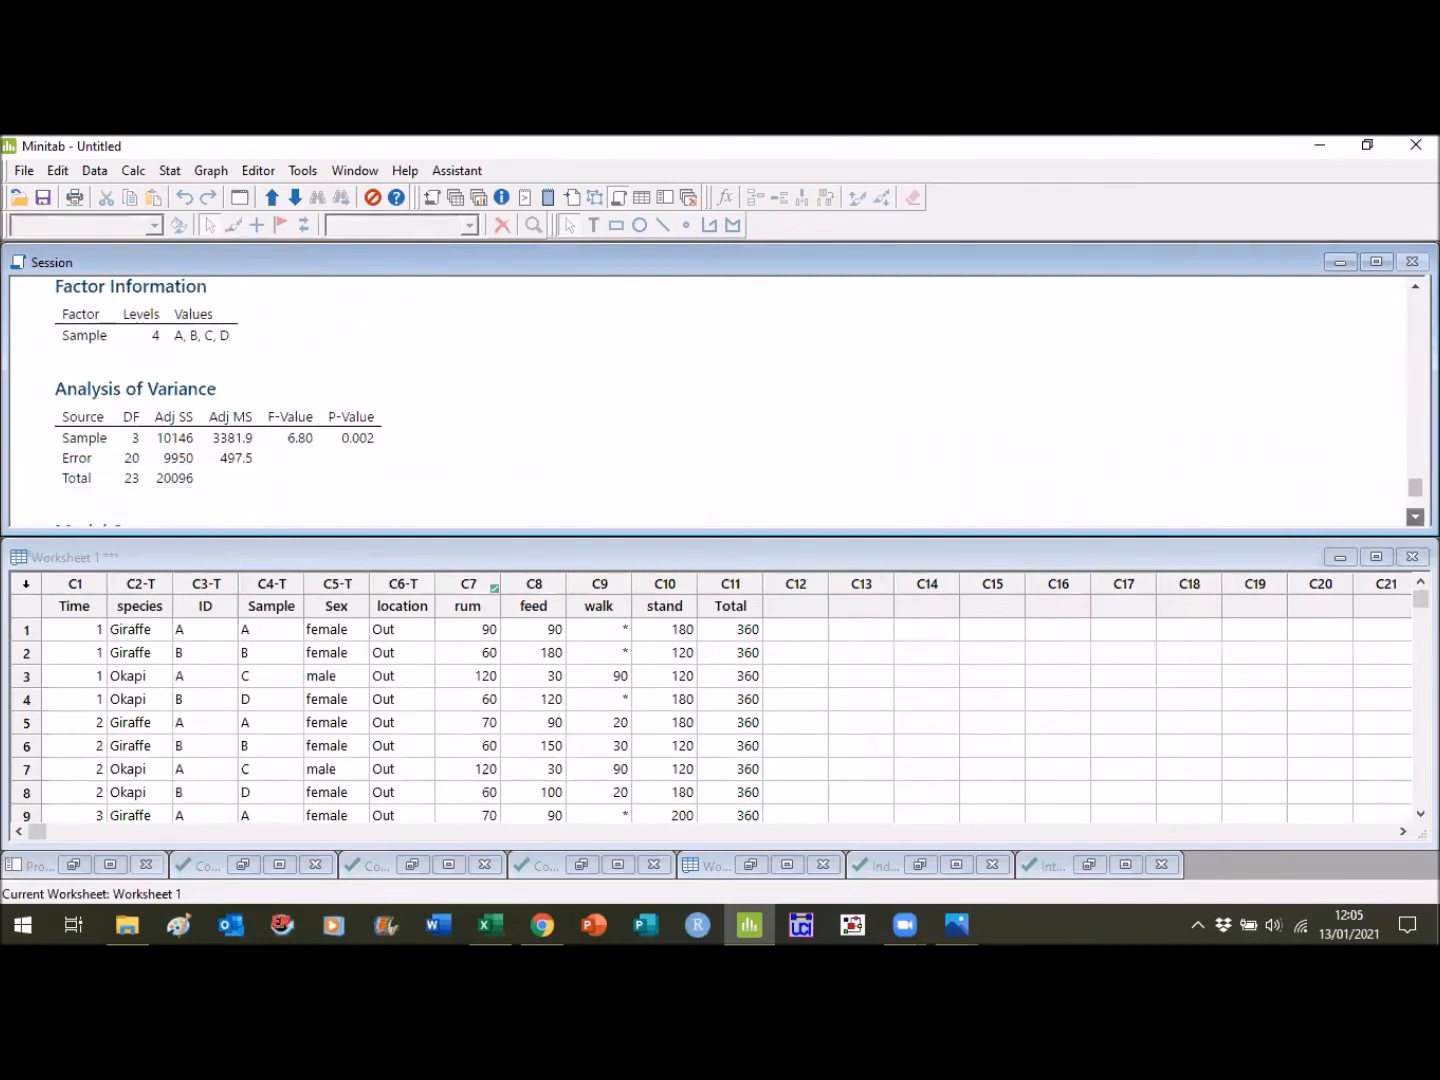
left_click(1415, 517)
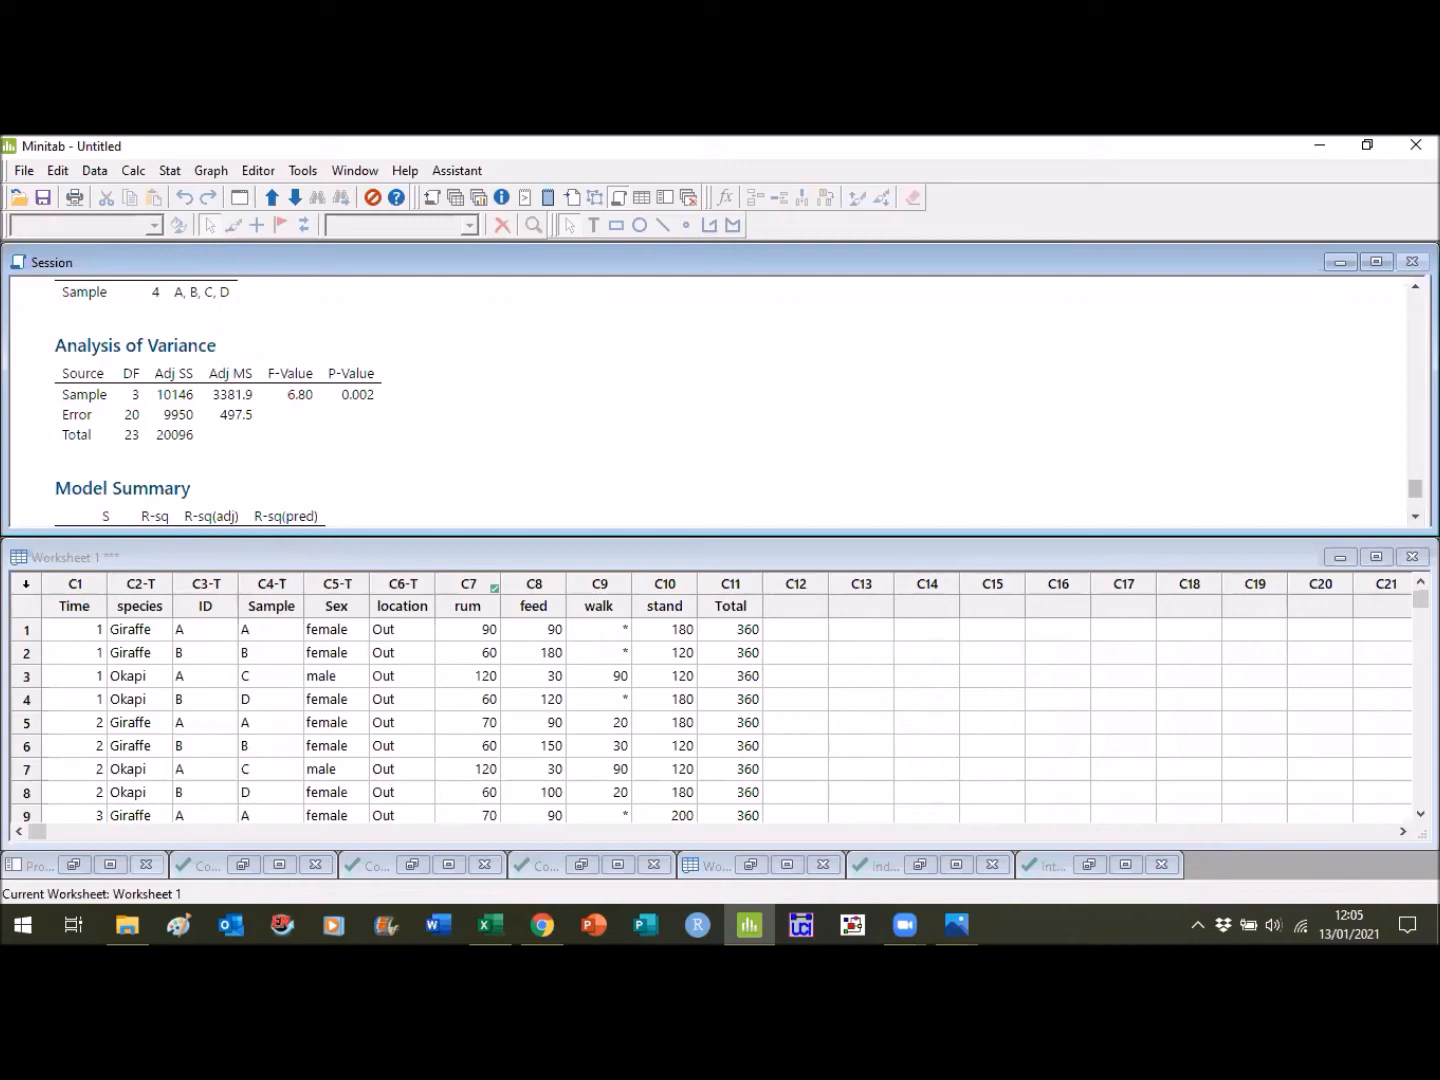
- View the interval plot of rum vs Sample maximized, minimize it, and maximize the individual value plot
left_click(1124, 864)
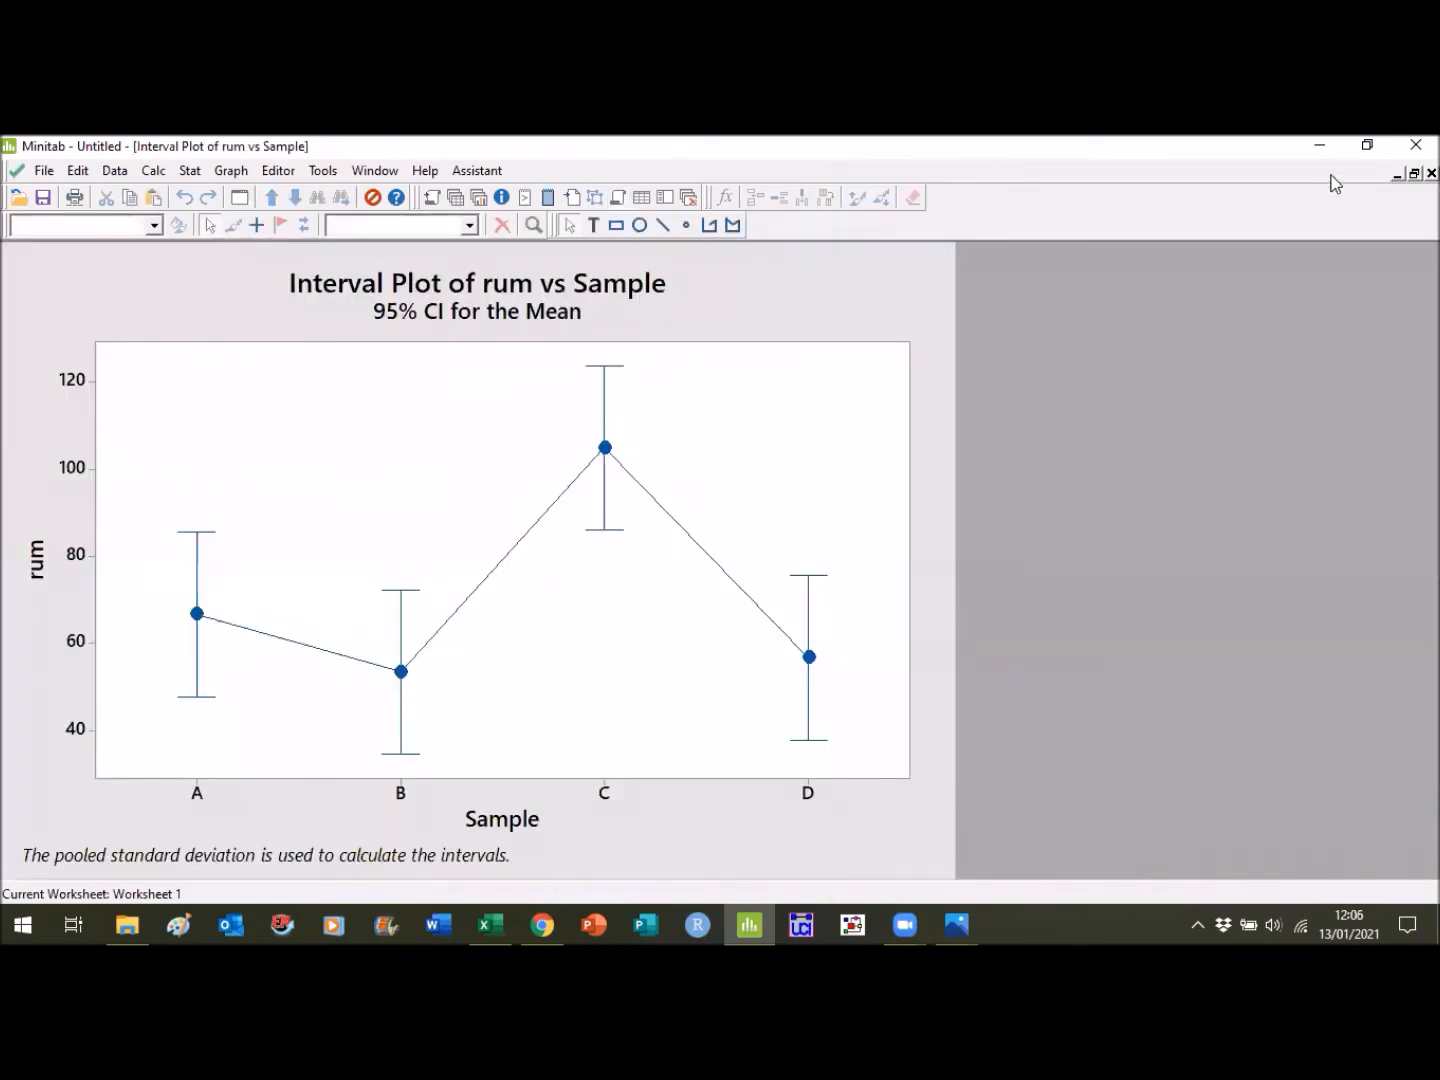
left_click(1397, 173)
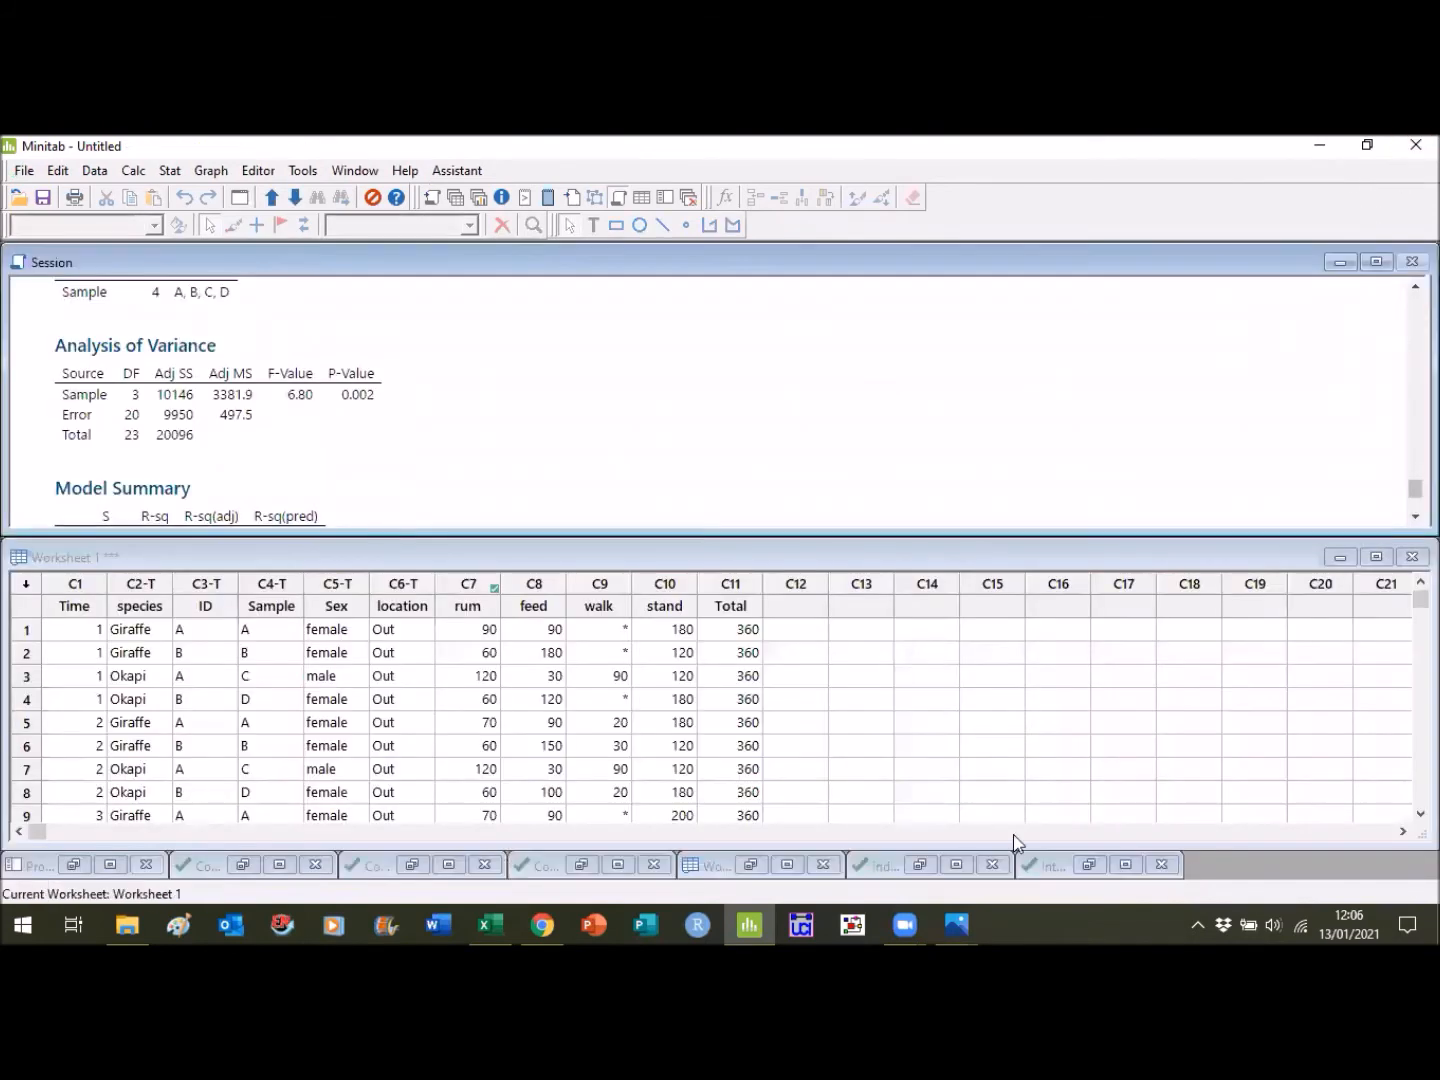
left_click(955, 865)
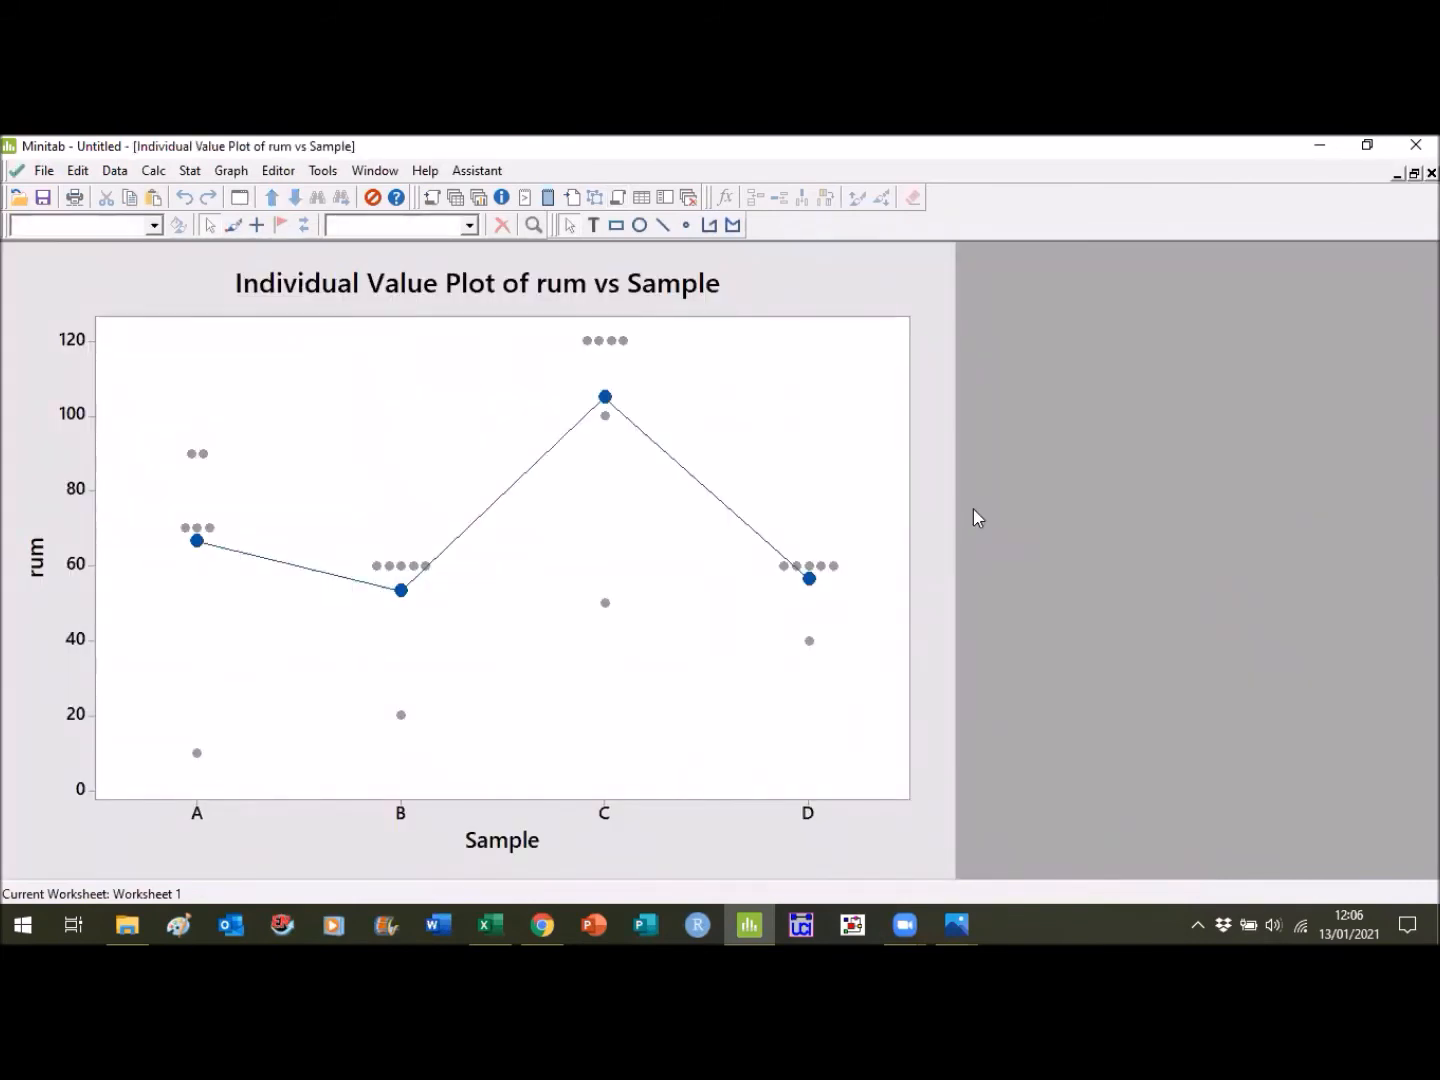
- Give the individual value plot's figure region a custom white background
left_click(936, 440)
left_click(179, 230)
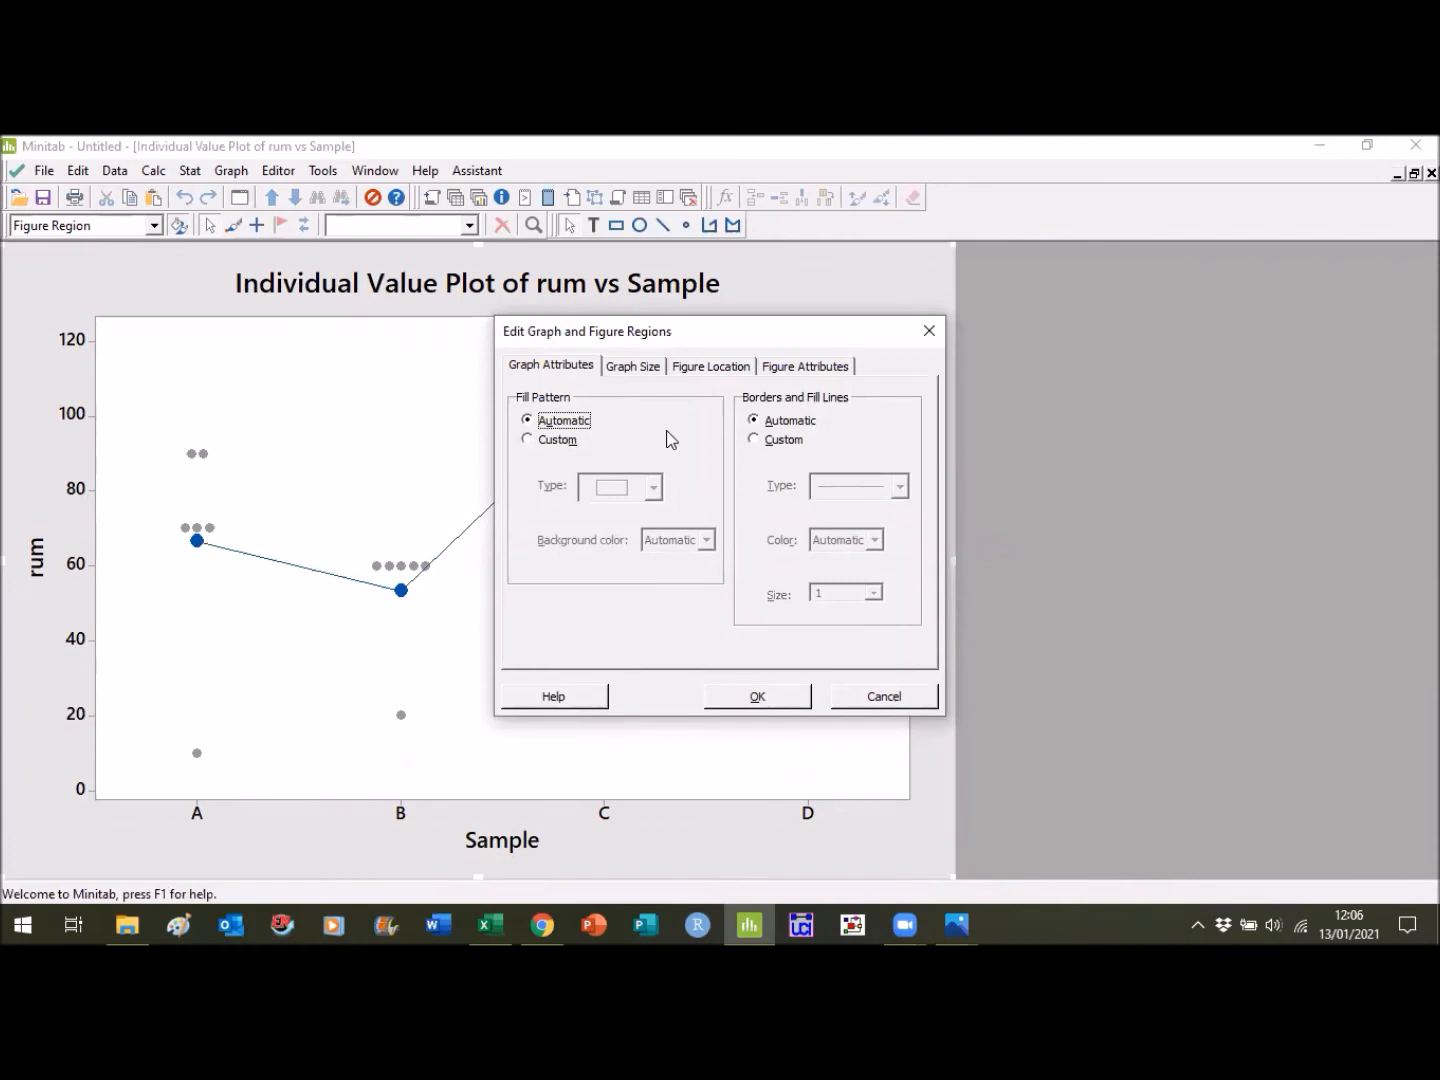
left_click(548, 440)
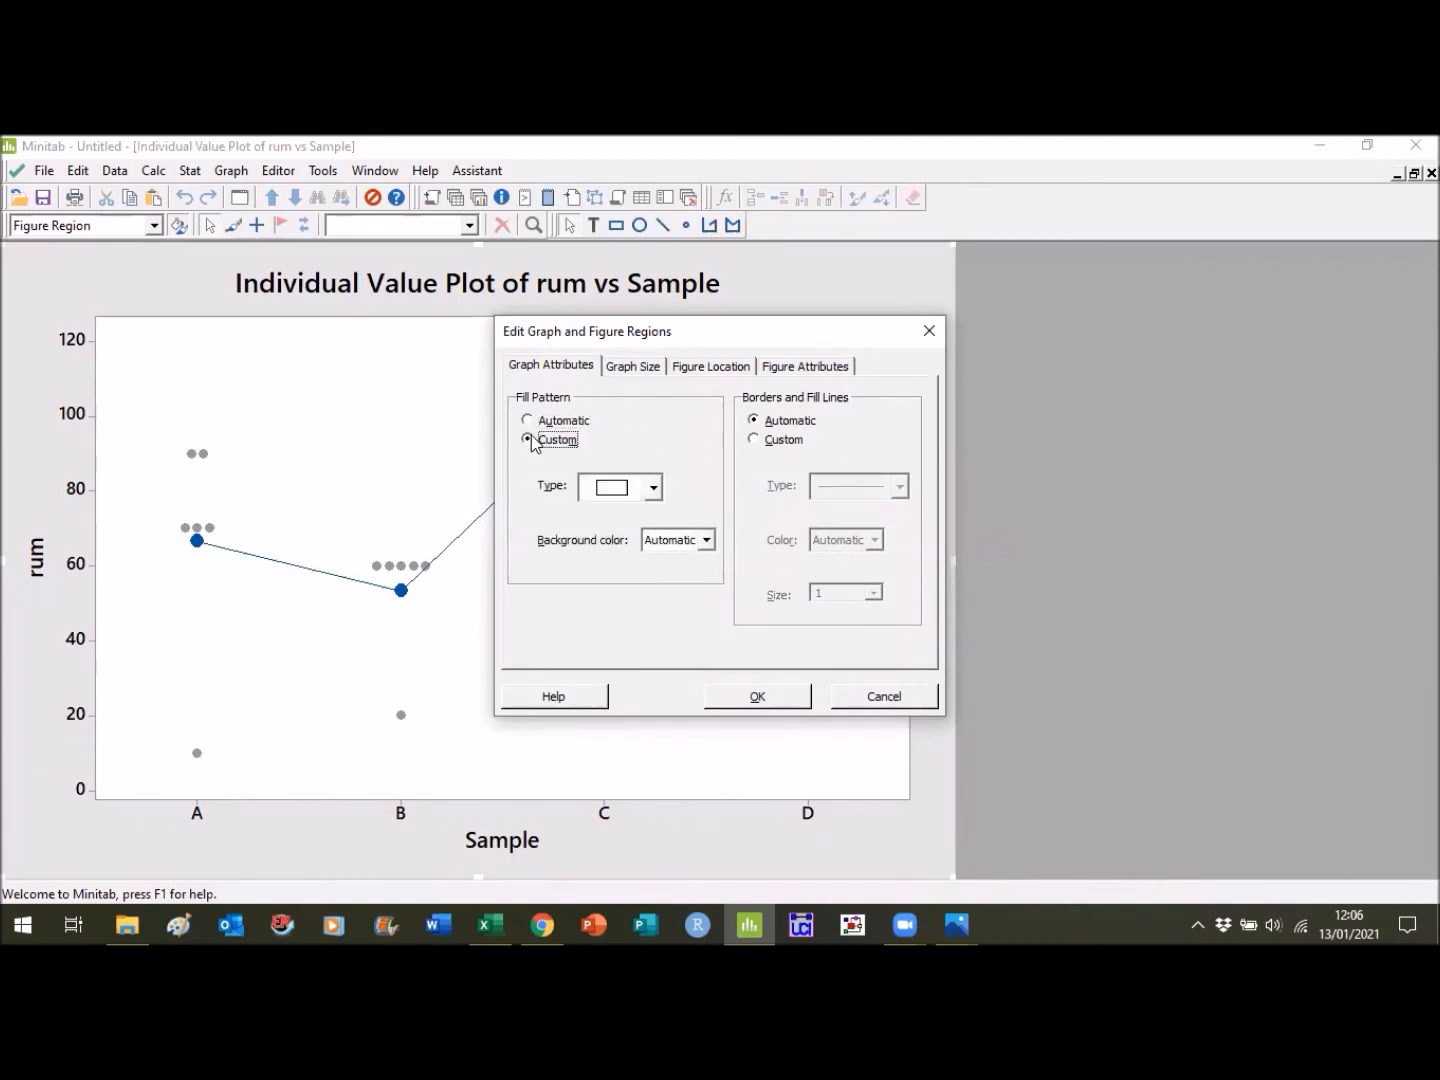
left_click(709, 542)
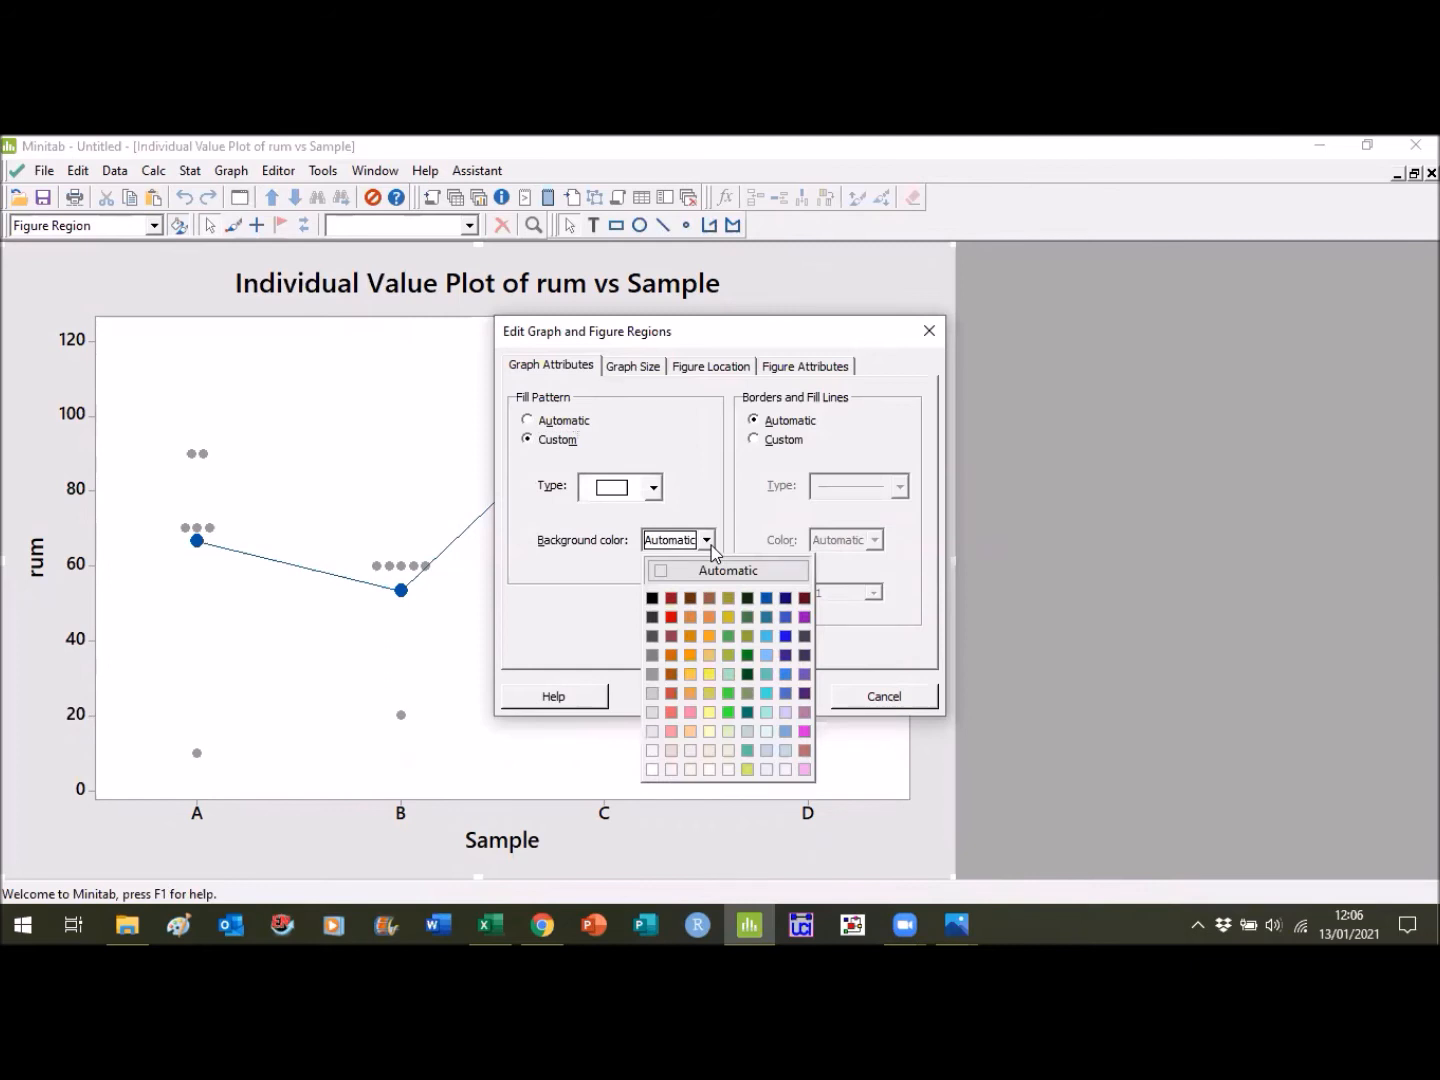
left_click(652, 769)
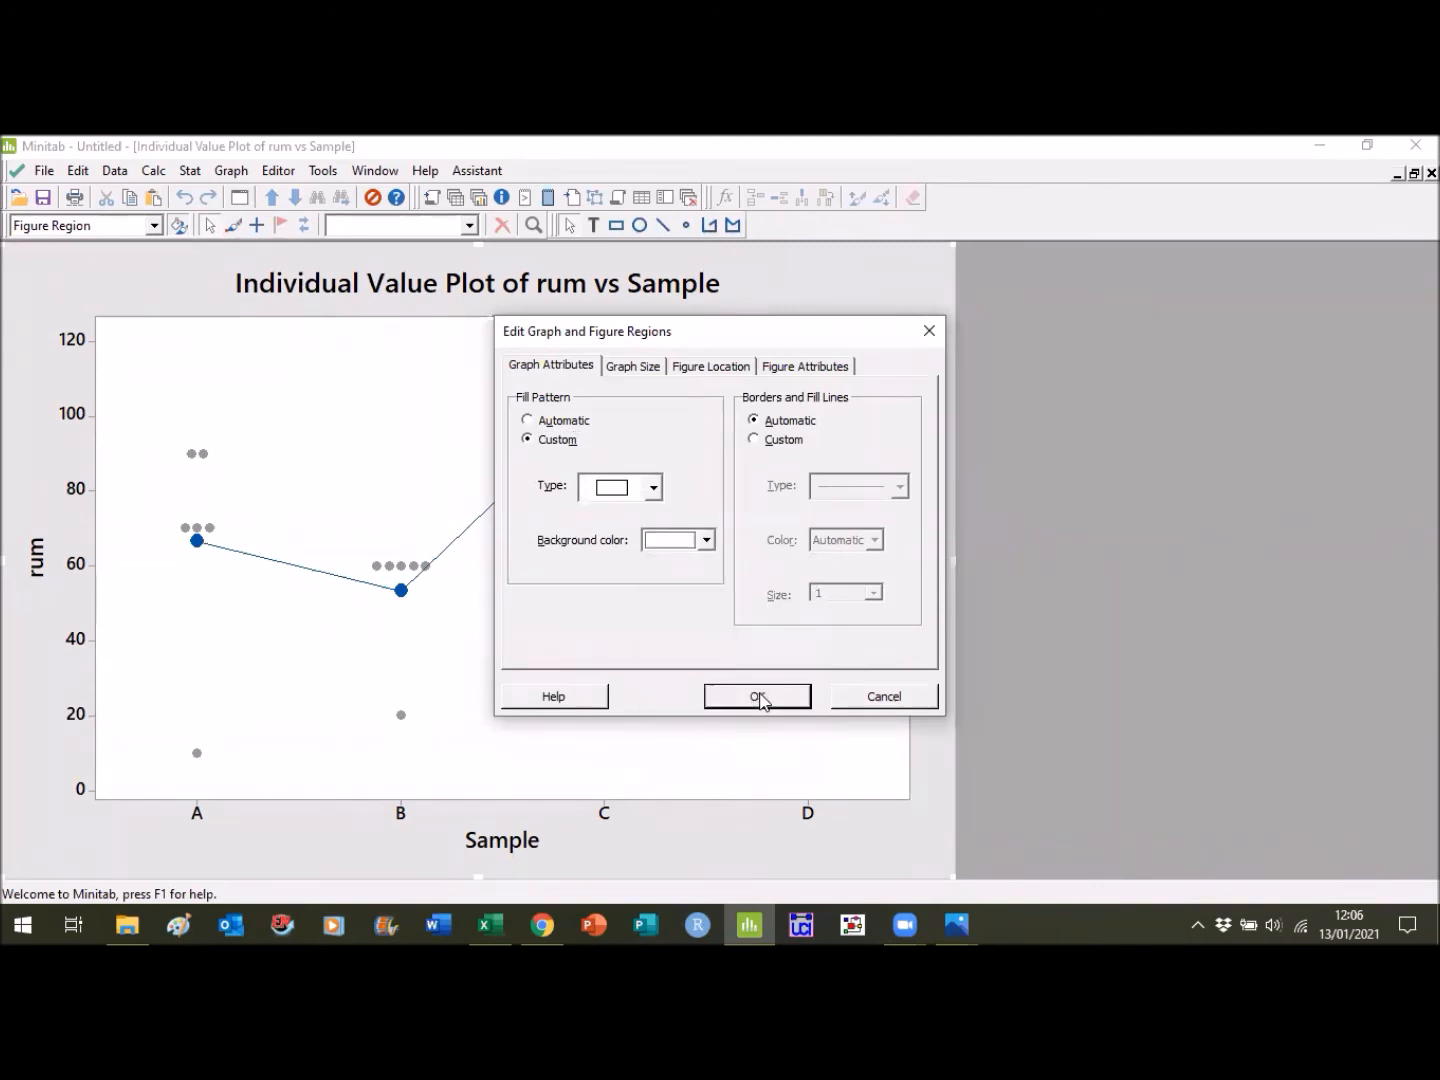
left_click(757, 697)
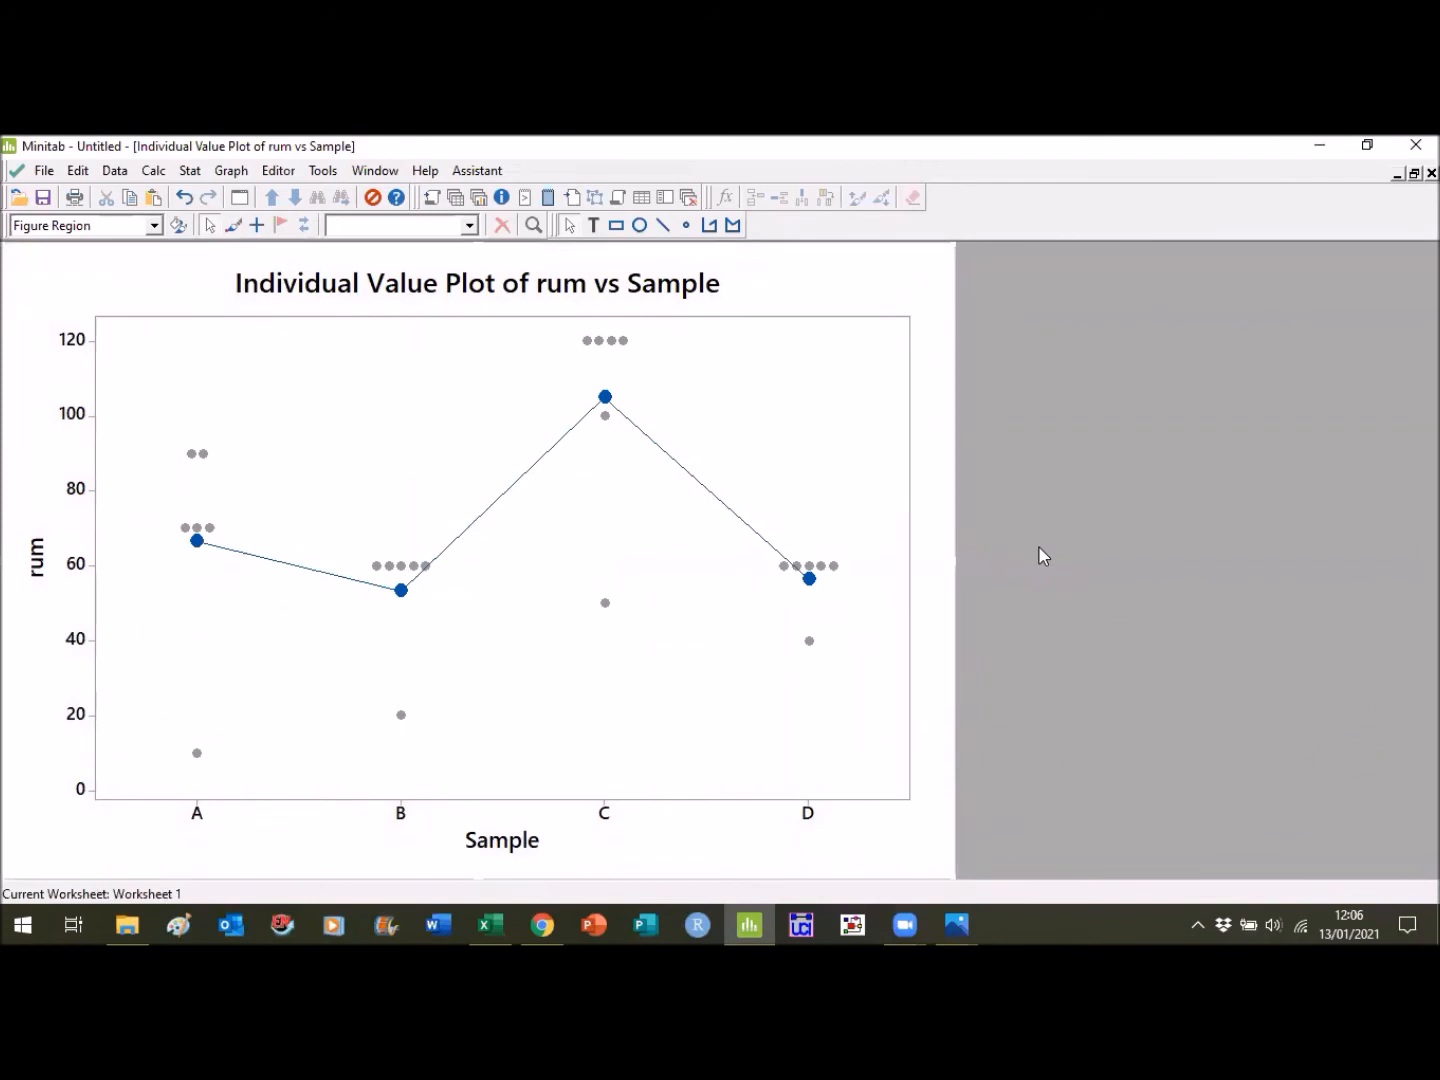
- Delete the individual value plot's title and change the x-axis label text to "Individual animal identity"
left_click(707, 295)
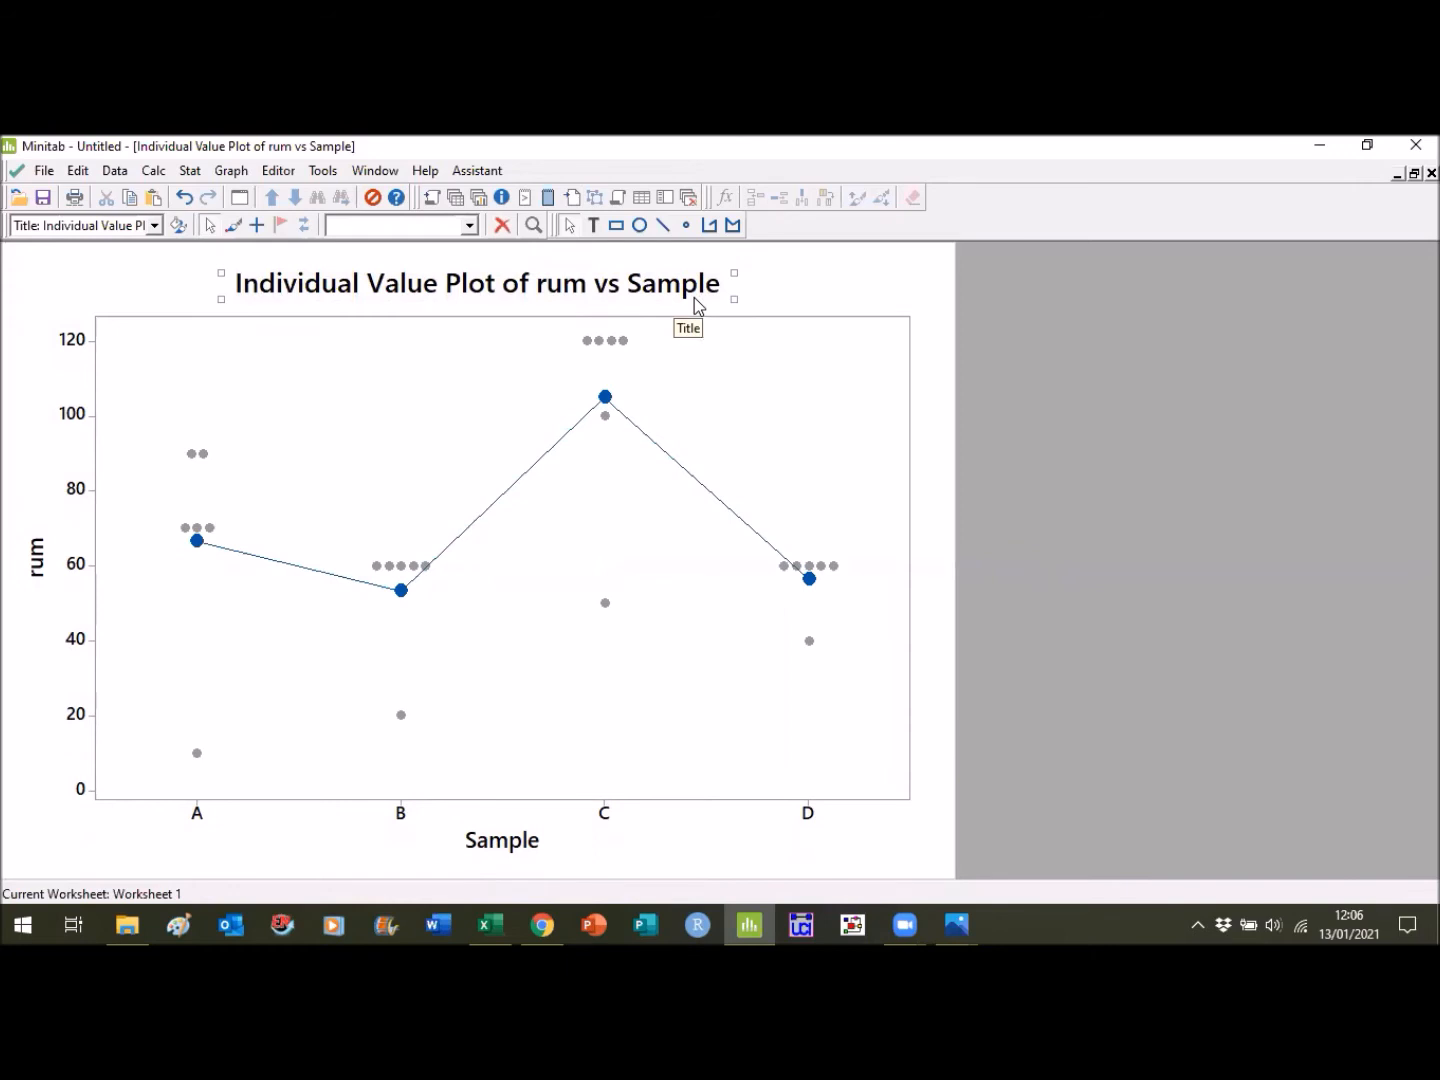
key("Delete")
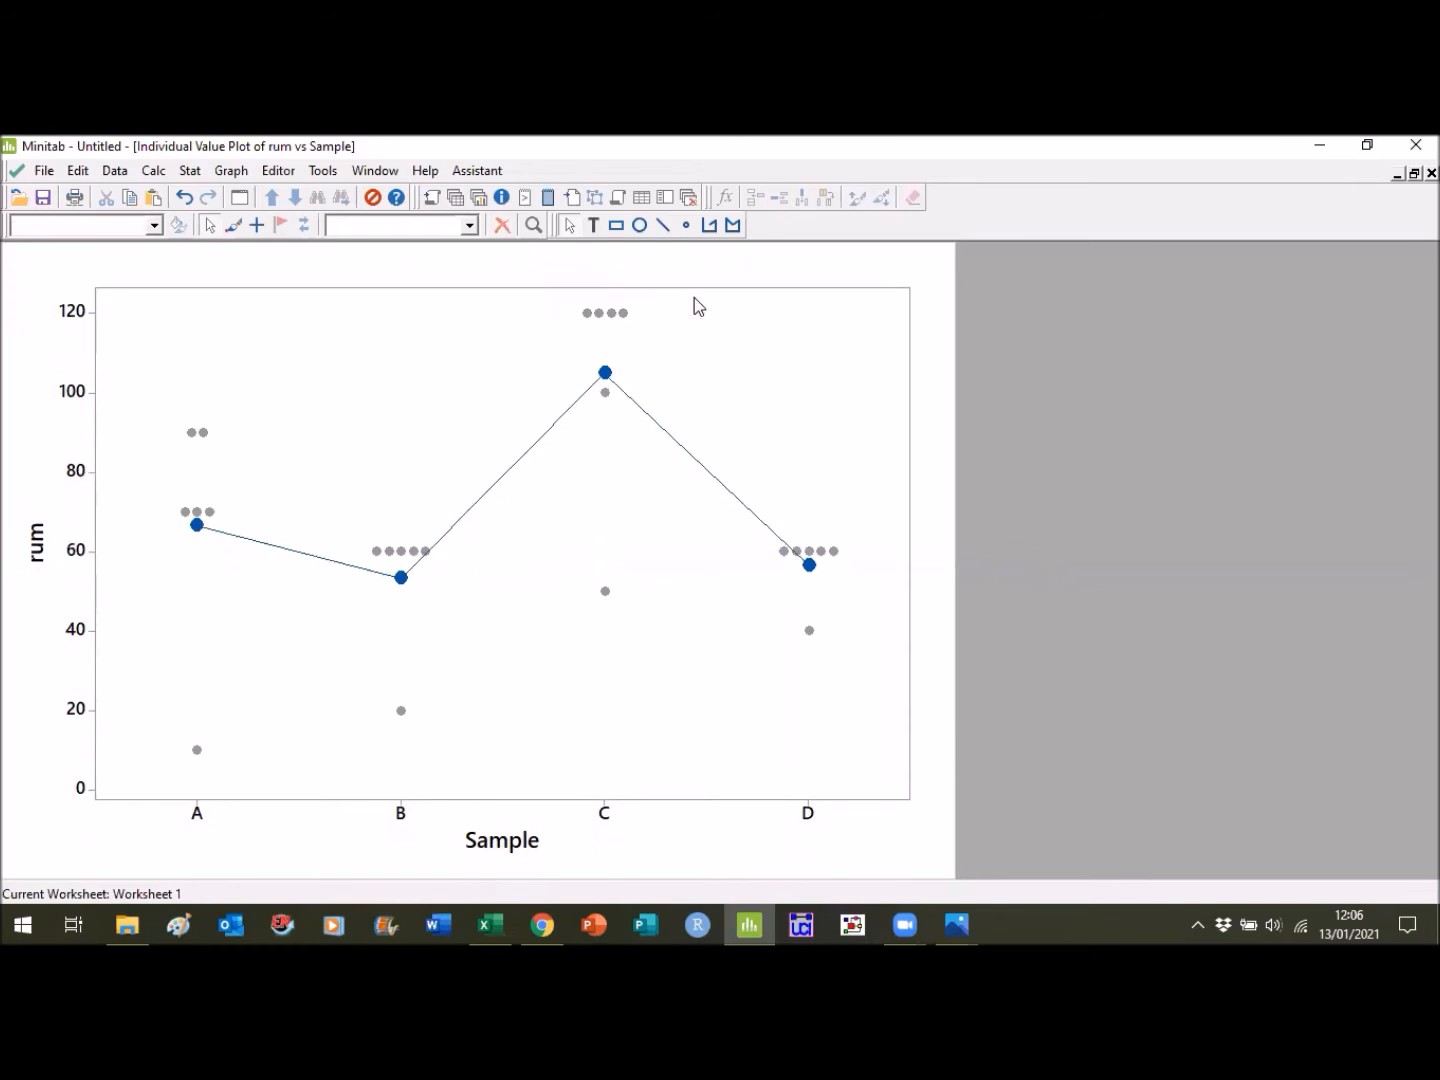
left_click(519, 846)
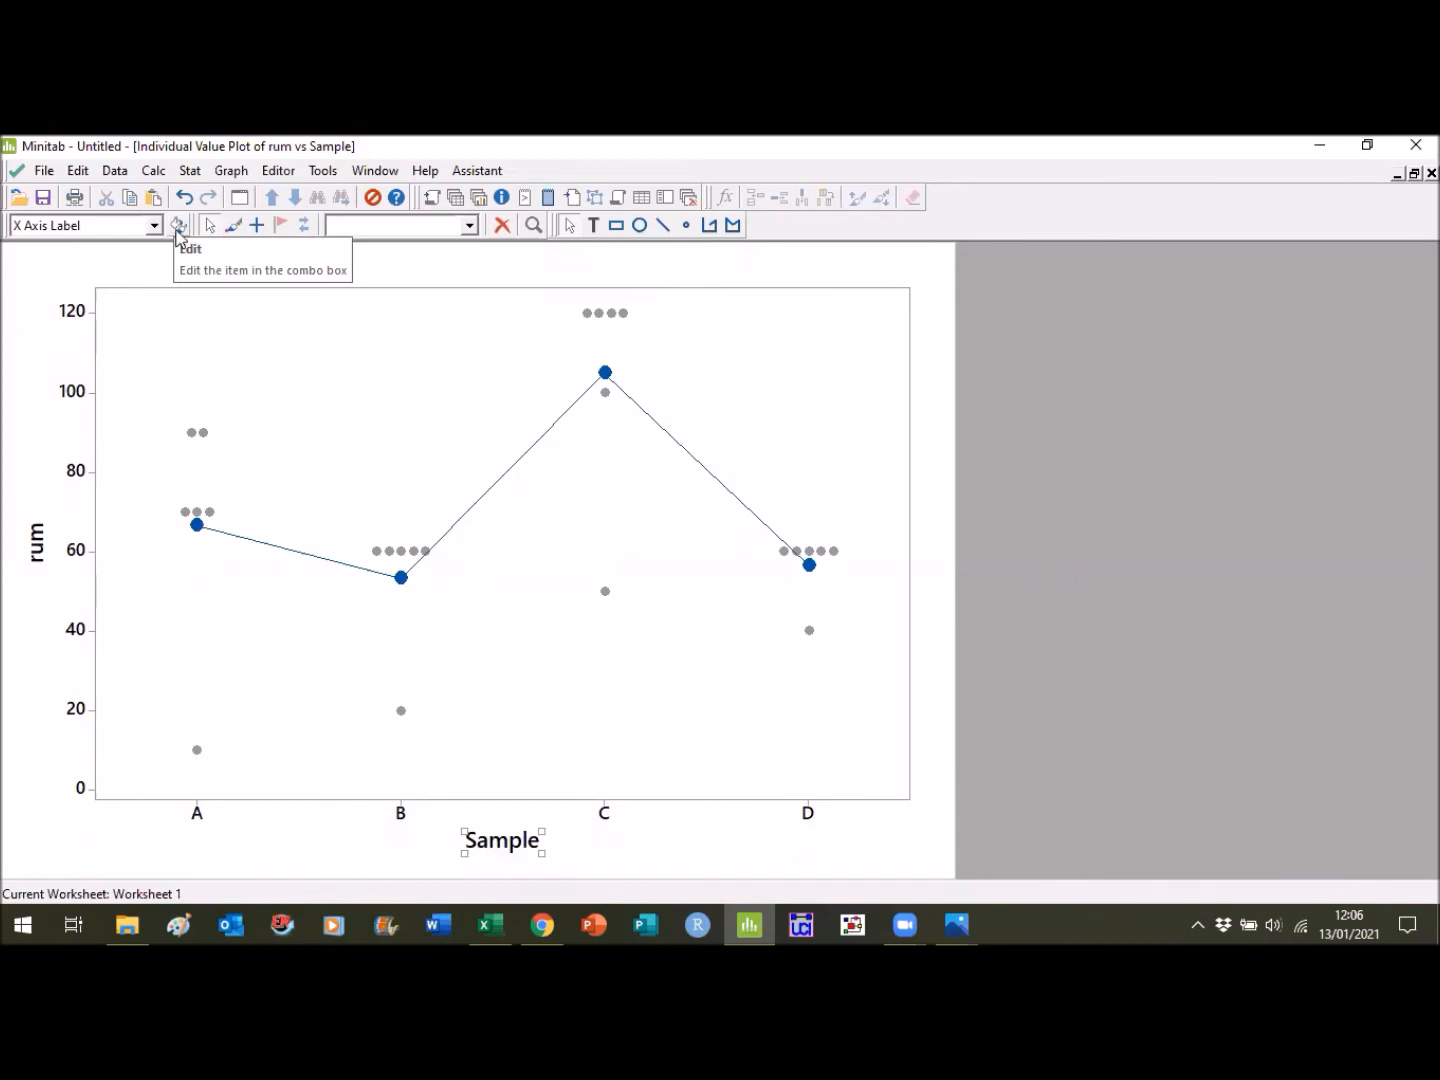
left_click(178, 225)
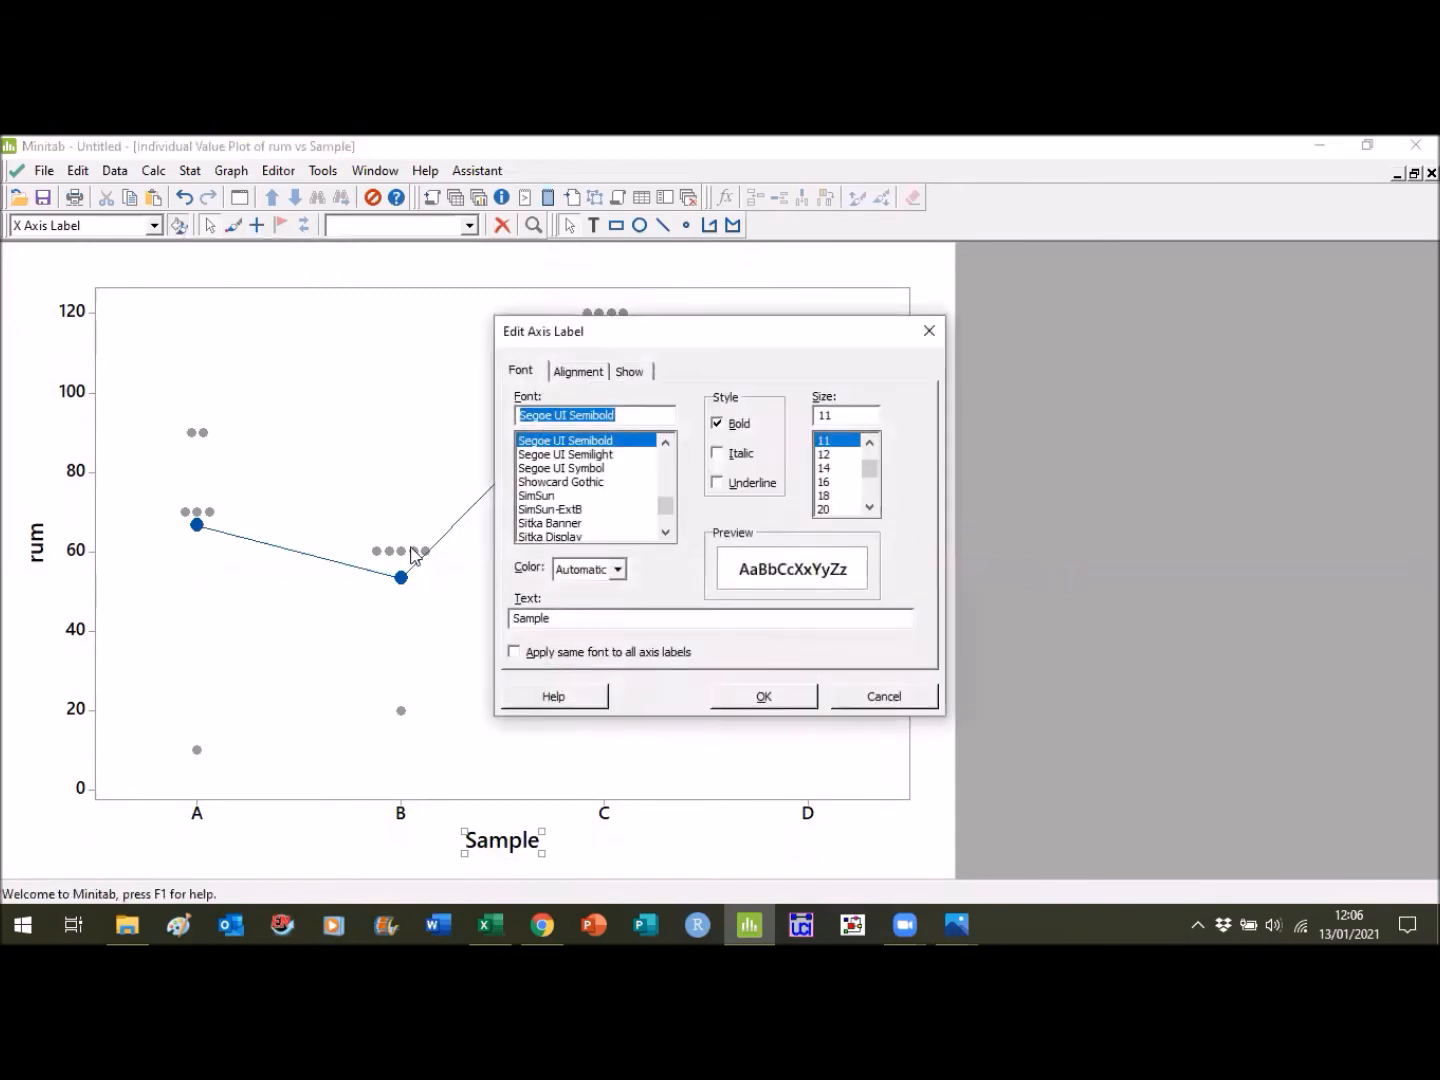
left_click(569, 618)
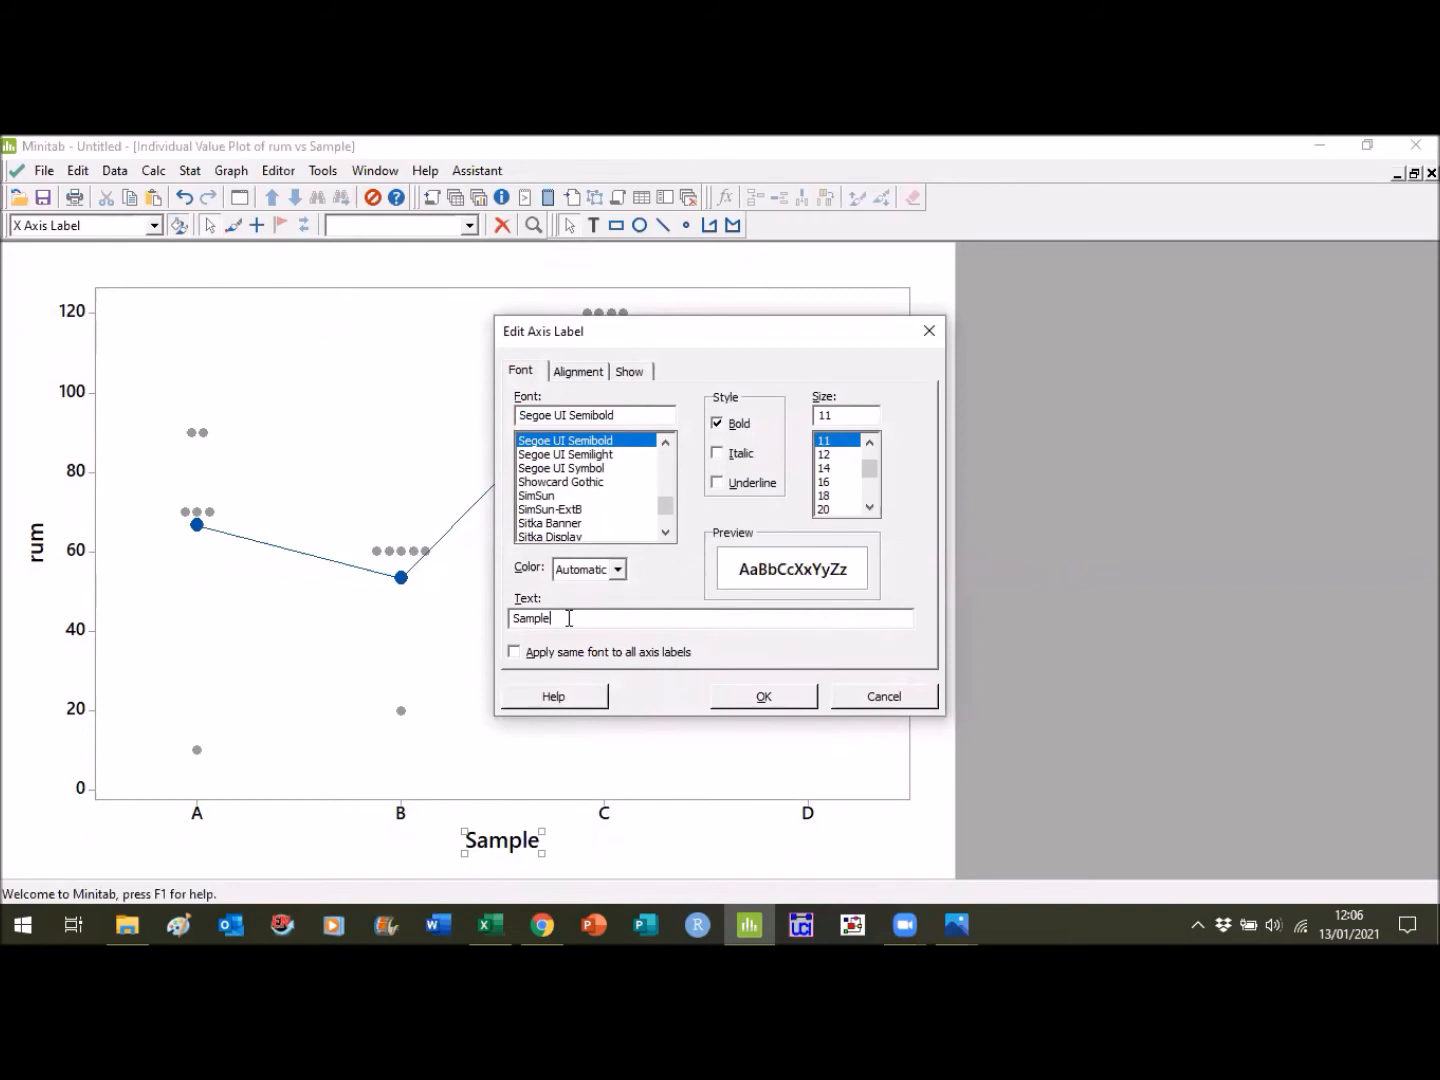
key("BackSpace")
key("BackSpace")
key("BackSpace")
key("BackSpace")
key("BackSpace")
key("BackSpace")
type("Individual animal identity")
- Set the x-axis label's font to Times New Roman, size 12, and apply the label changes
left_click(829, 456)
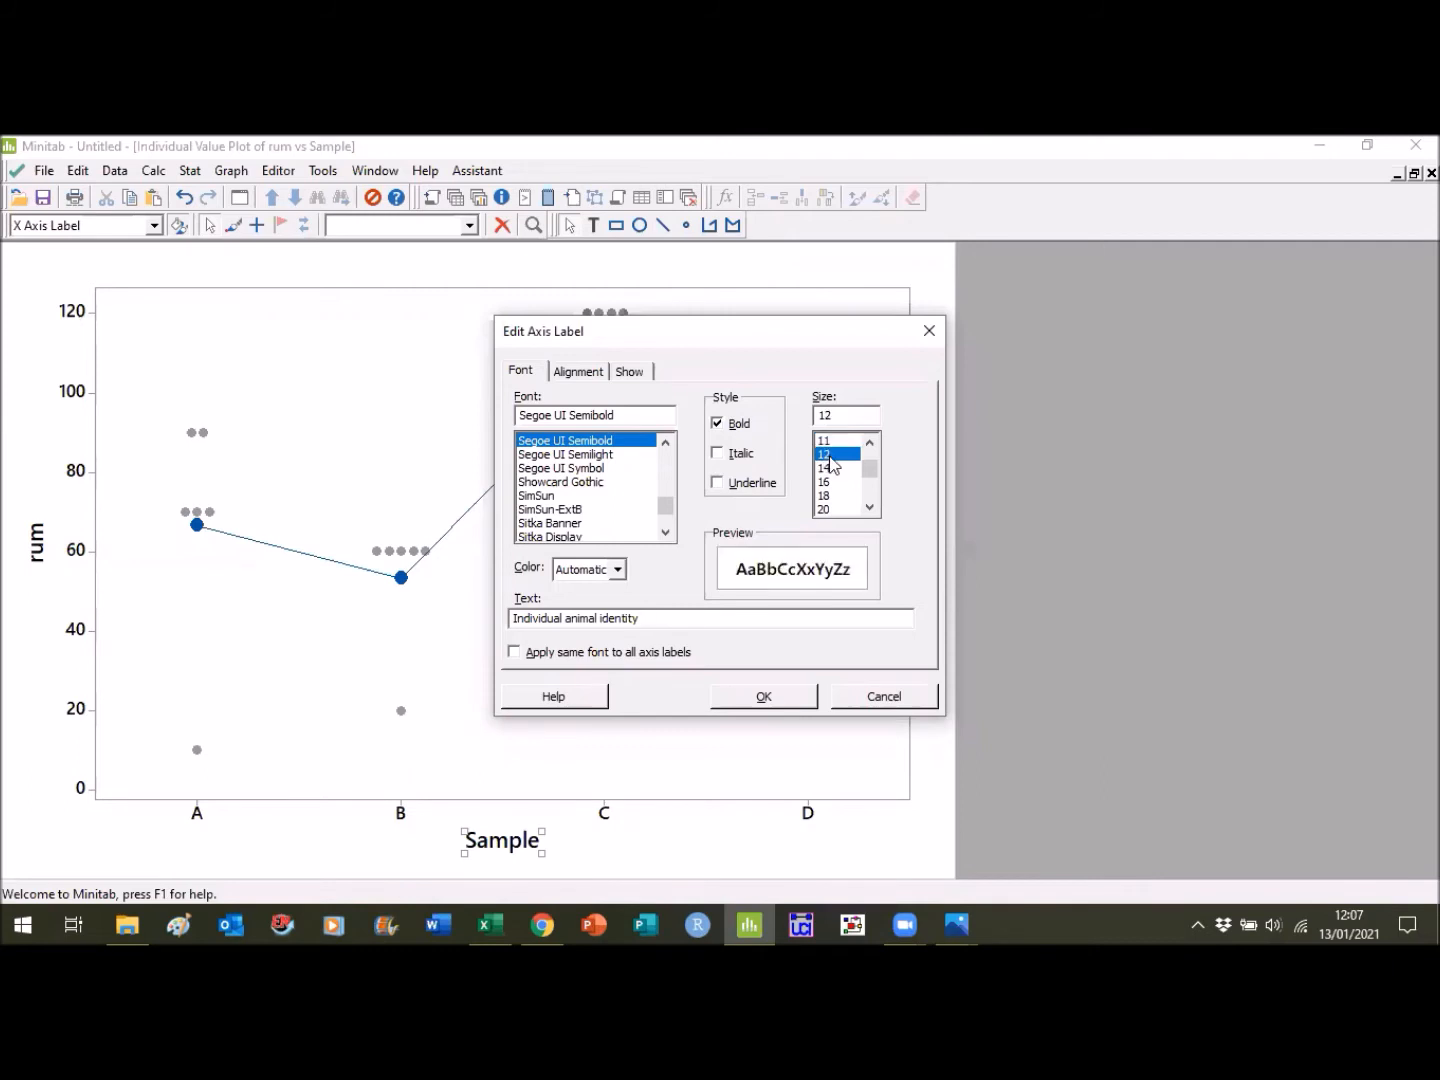
left_click(626, 417)
key("ctrl+a")
type("tim")
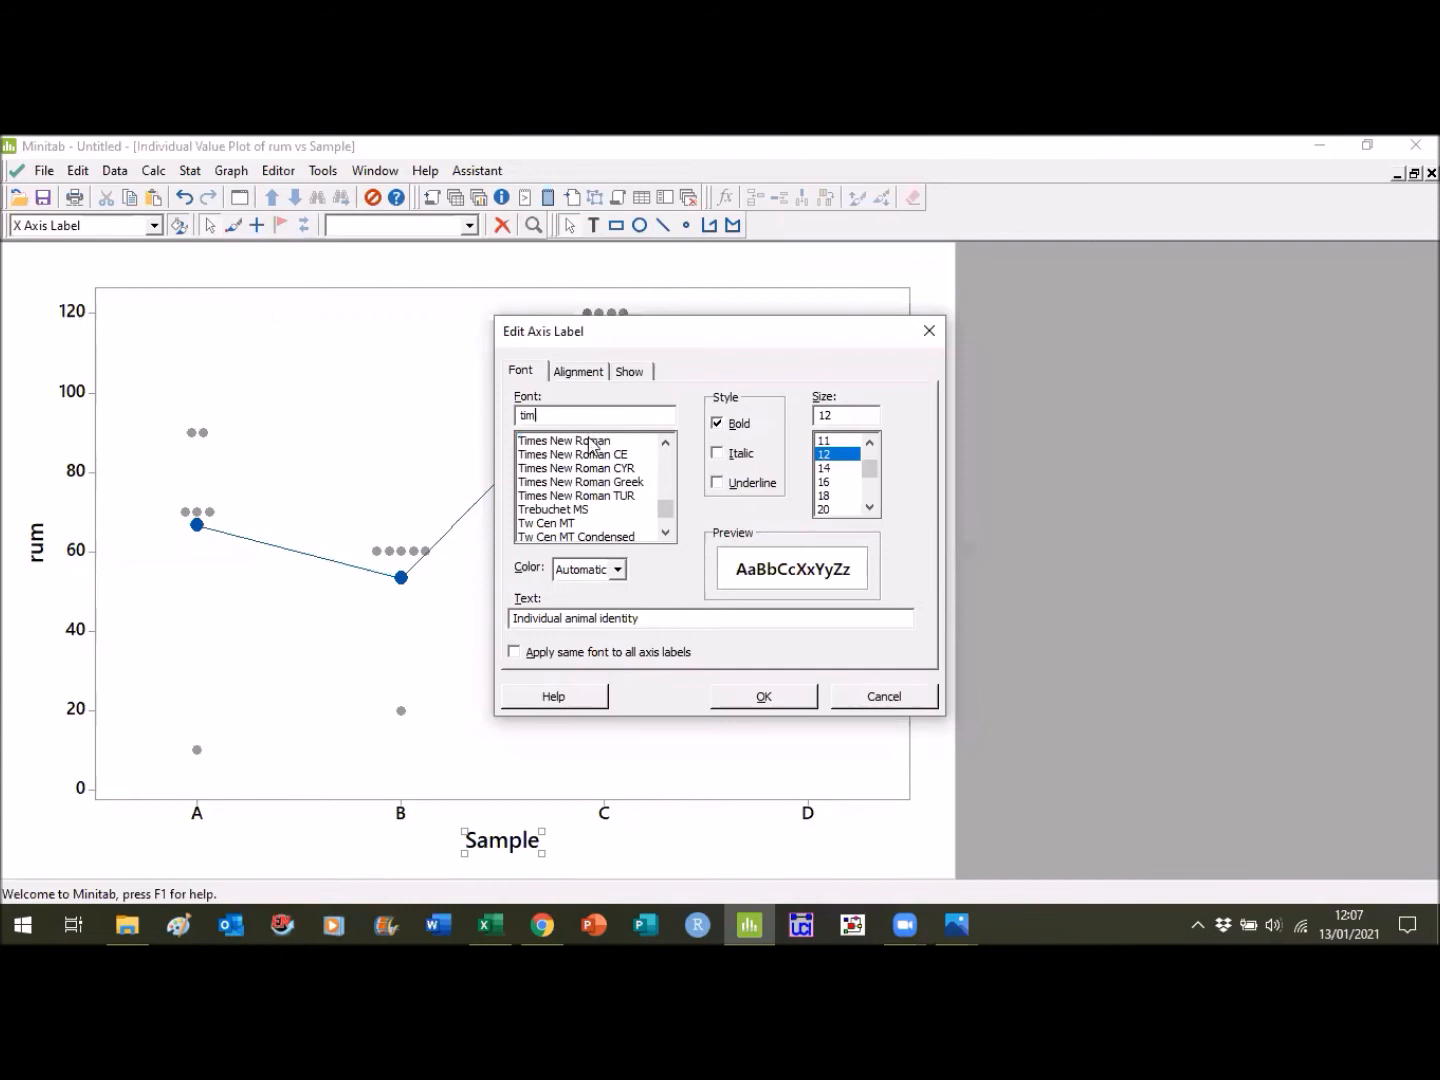
left_click(590, 440)
left_click(760, 698)
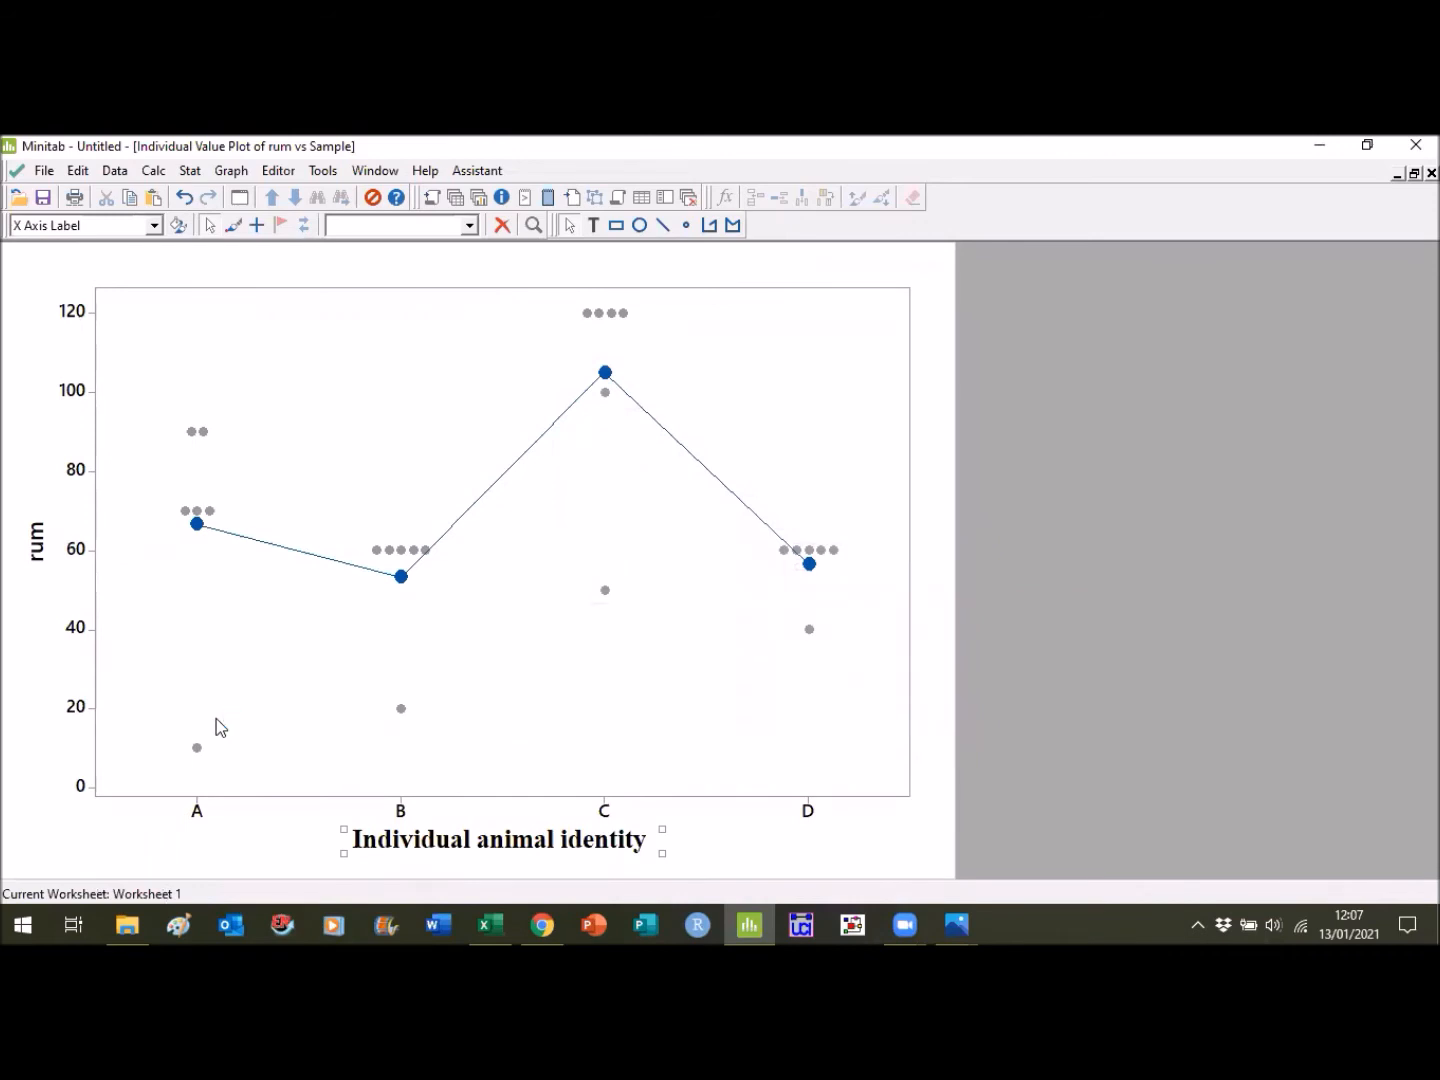
- Open the y-axis label for editing and replace its text with "Rumination"
left_click(37, 545)
left_click(178, 227)
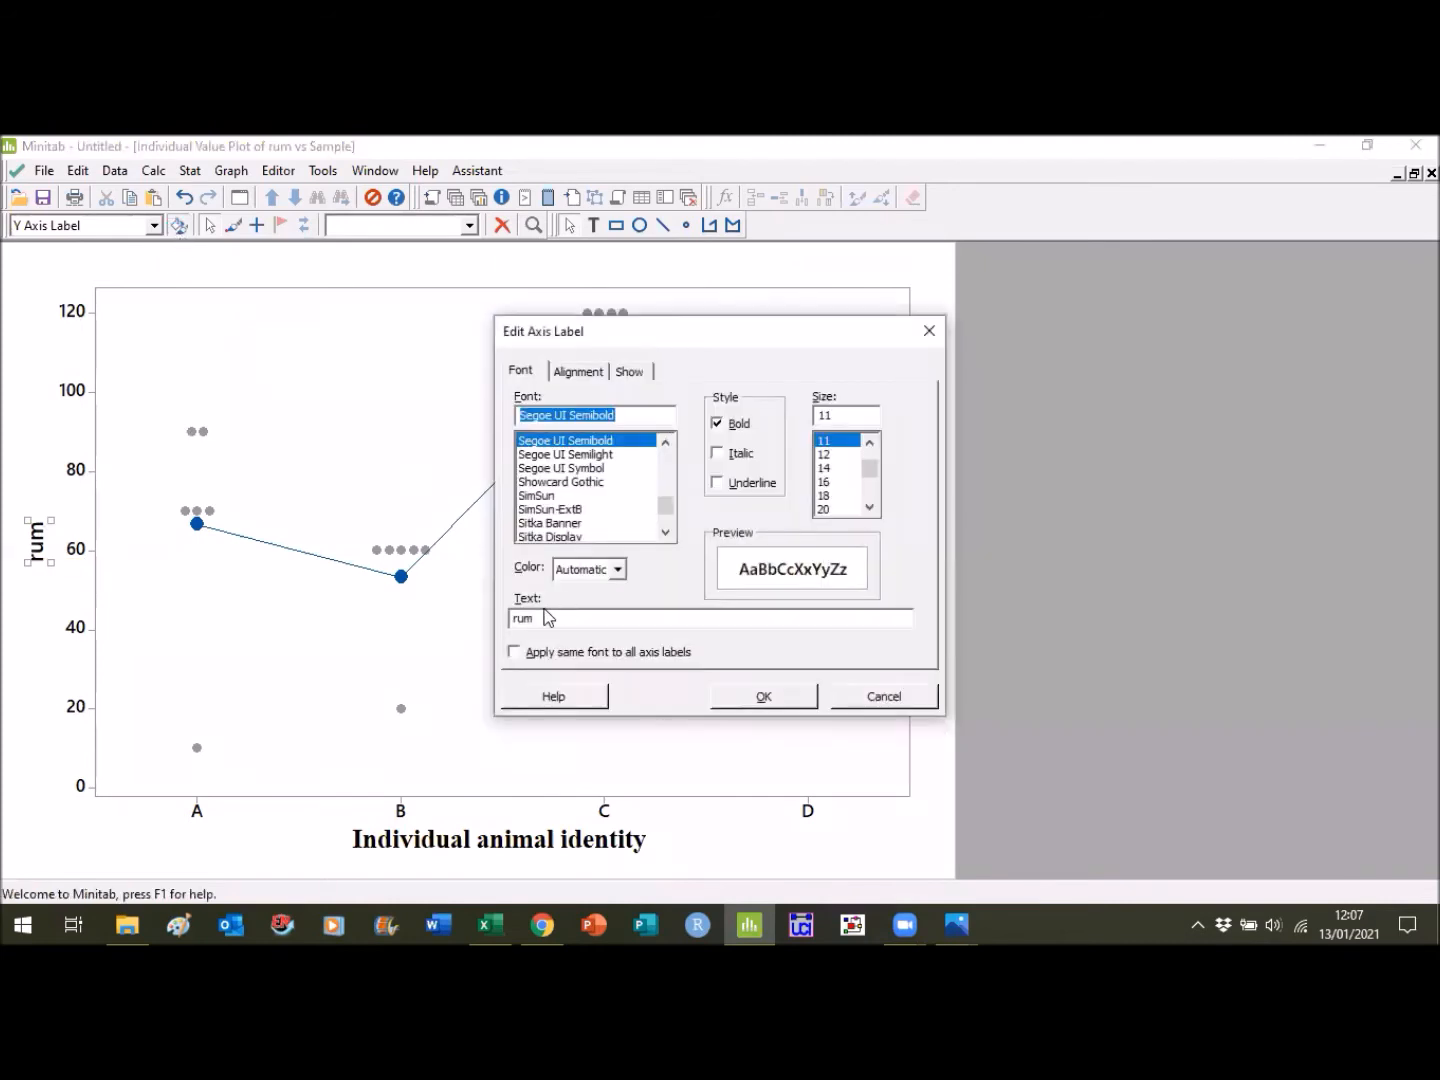
left_click(553, 617)
key("BackSpace")
key("BackSpace")
key("BackSpace")
type("R")
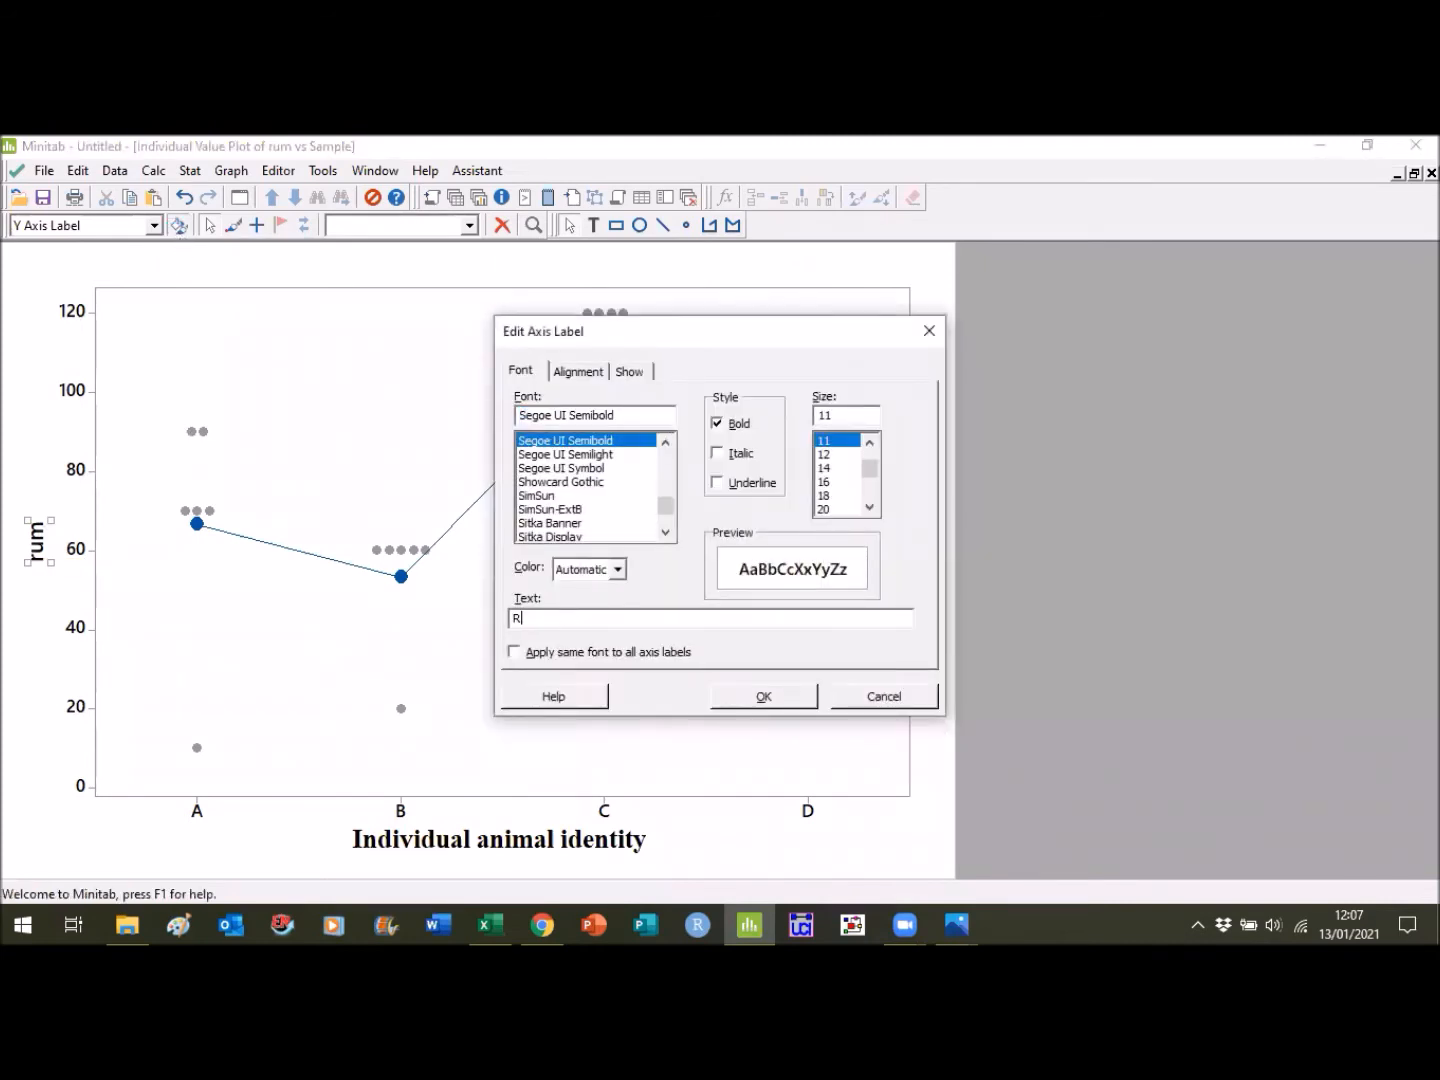
type("umination")
- Set the y-axis label's font to Times New Roman, size 12
left_click_drag(621, 411, 517, 414)
type("tim")
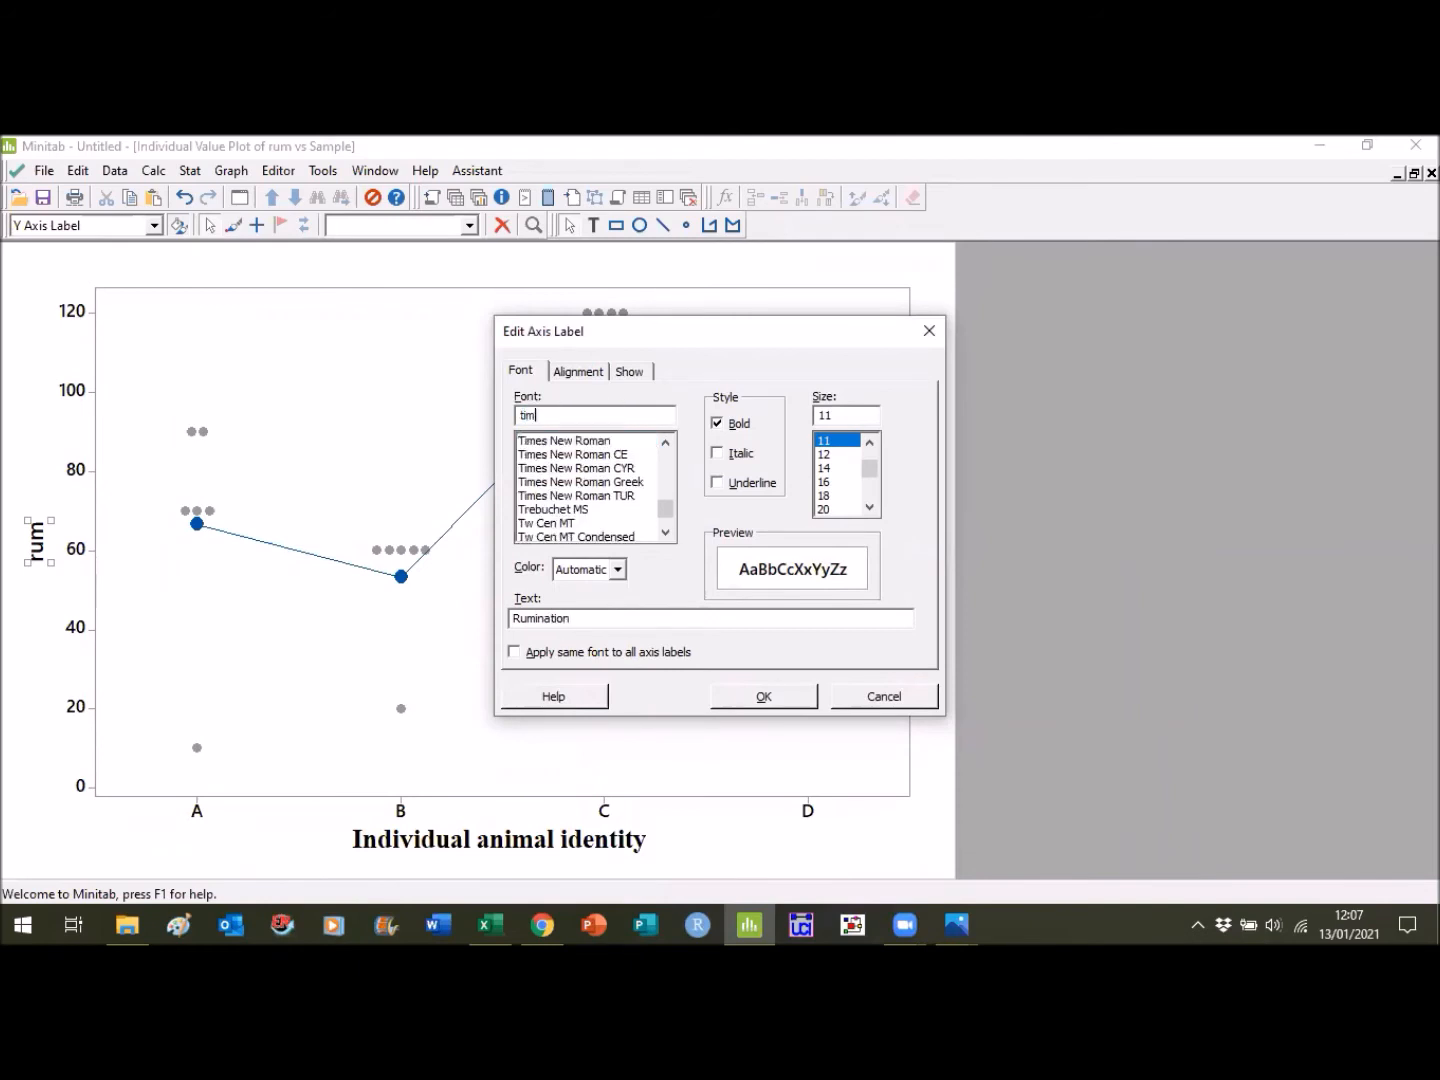
left_click(587, 442)
left_click(824, 455)
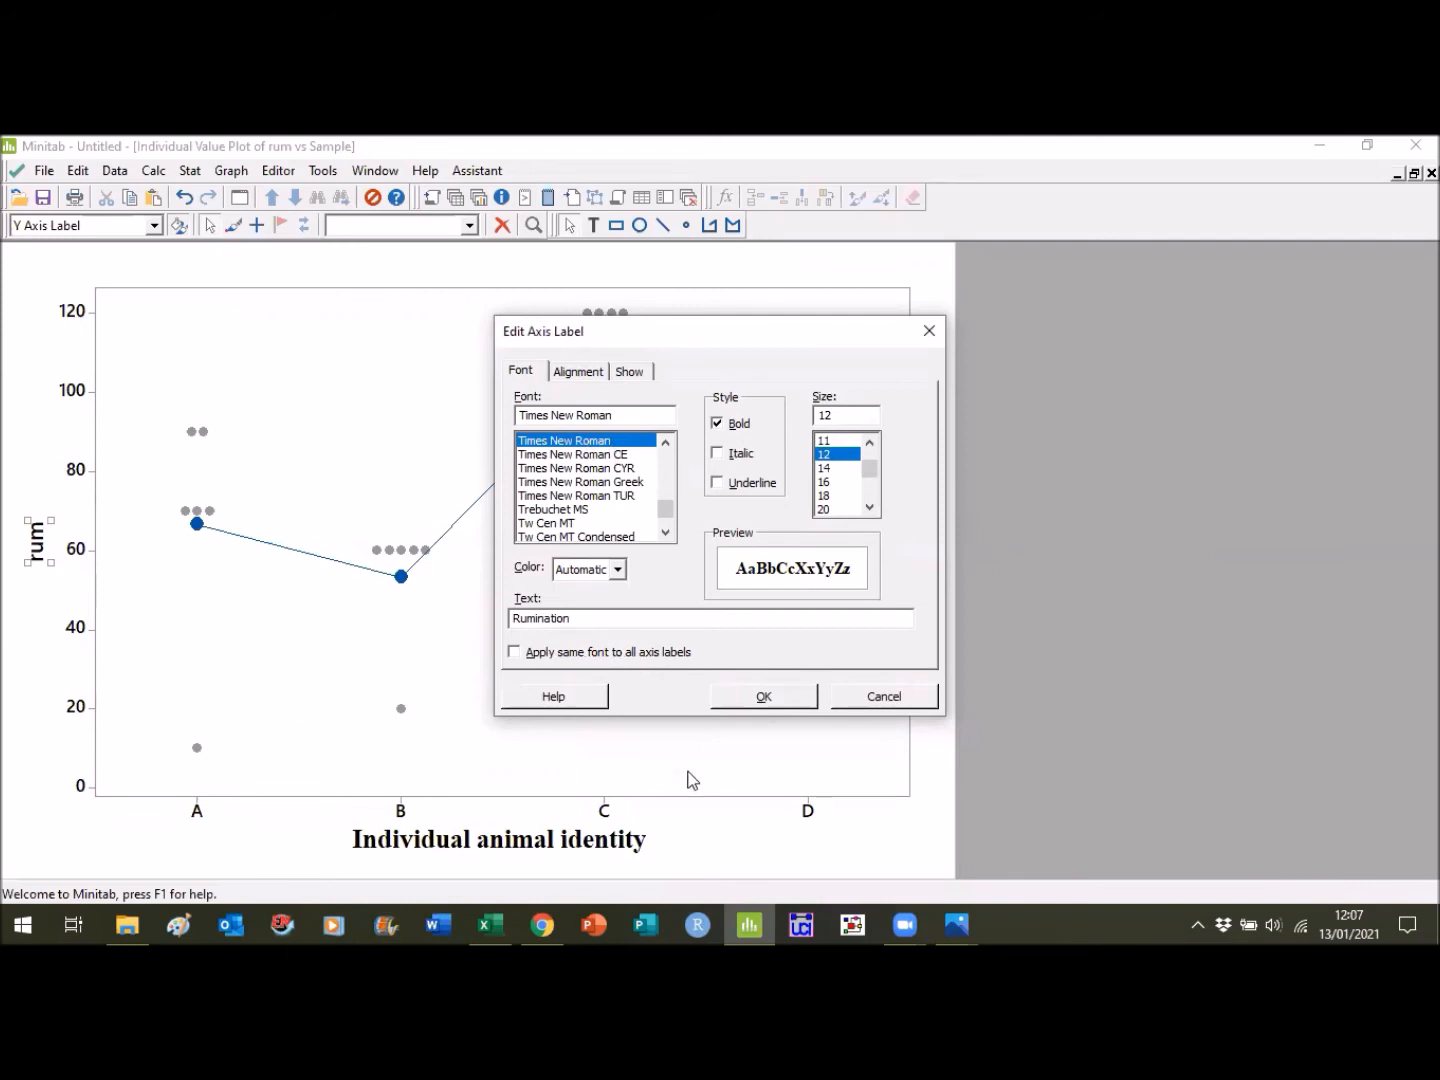
- Extend the y-axis label text to "Rumination (average seconds)" and apply the label changes
left_click(636, 622)
type("(")
type("seconds")
left_click(576, 618)
type("ver")
key("BackSpace")
key("BackSpace")
key("BackSpace")
type("averahe")
left_click(753, 705)
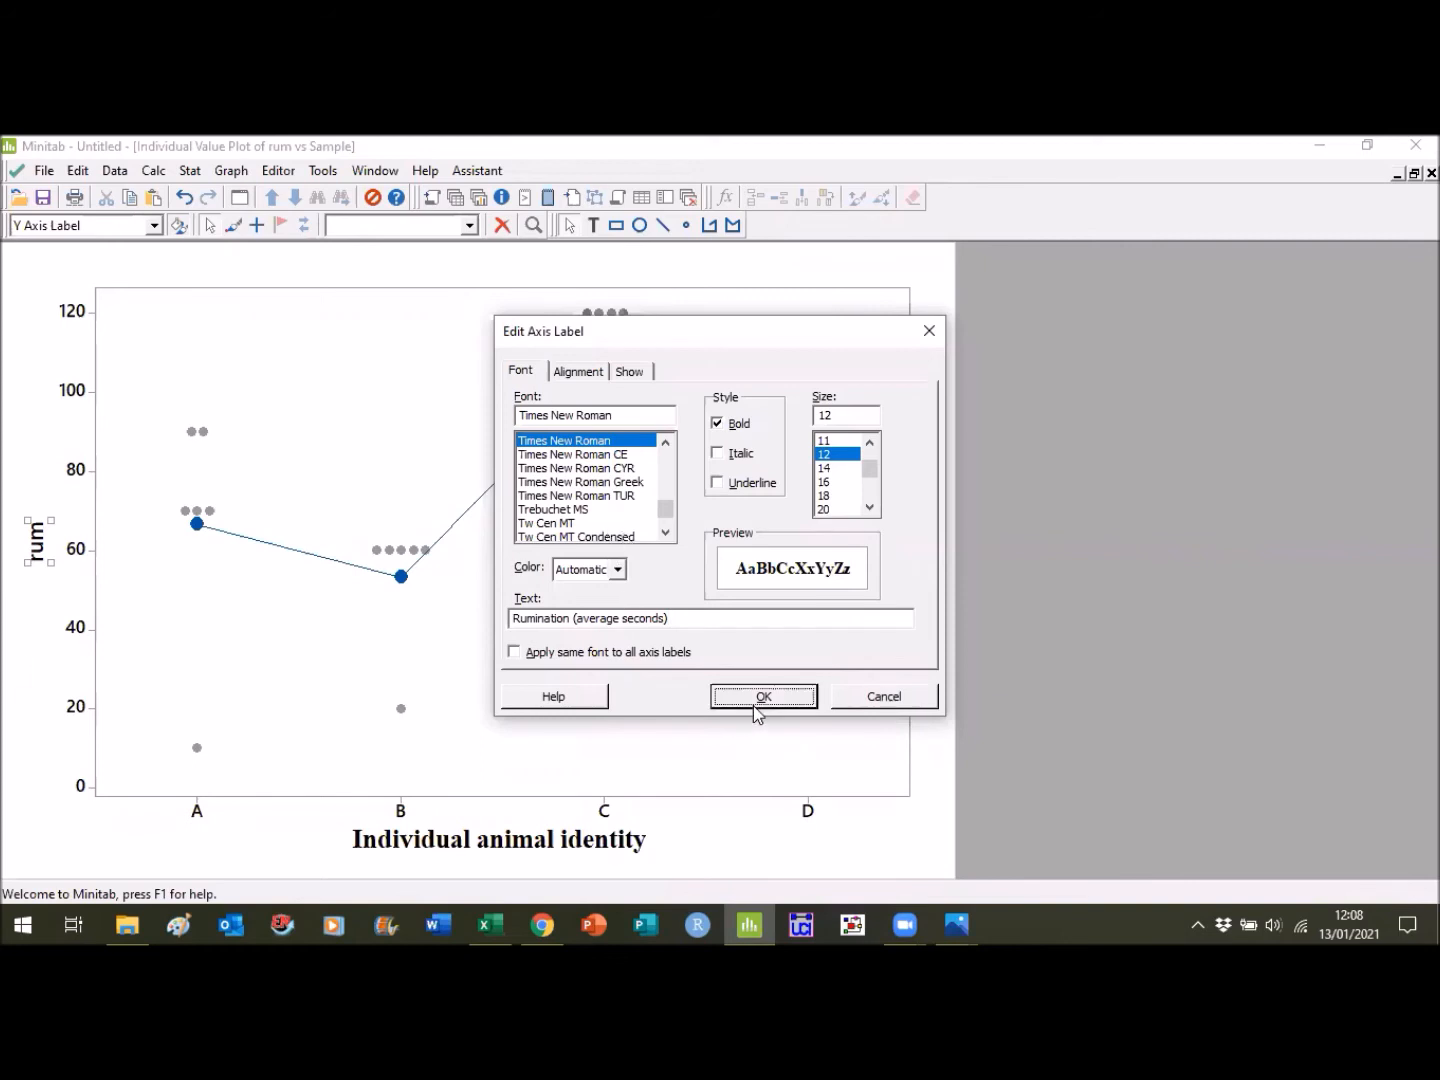
- Format the x-scale tick labels in Times New Roman, size 12, black, and apply the same font to all tick labels
left_click(199, 814)
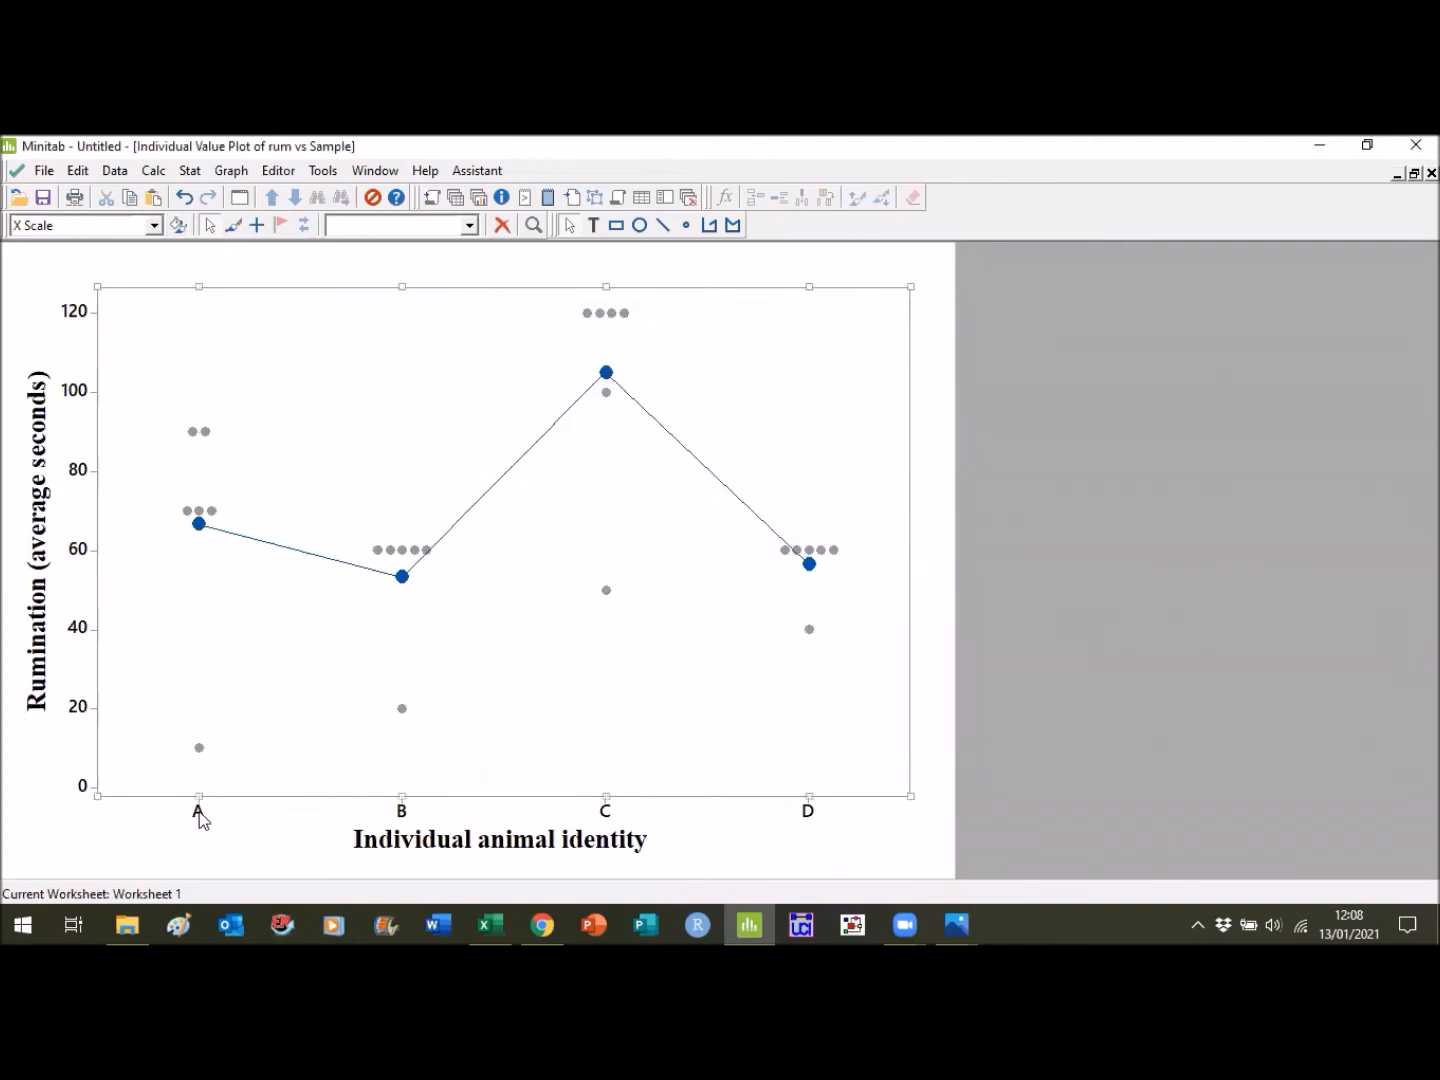
left_click(181, 226)
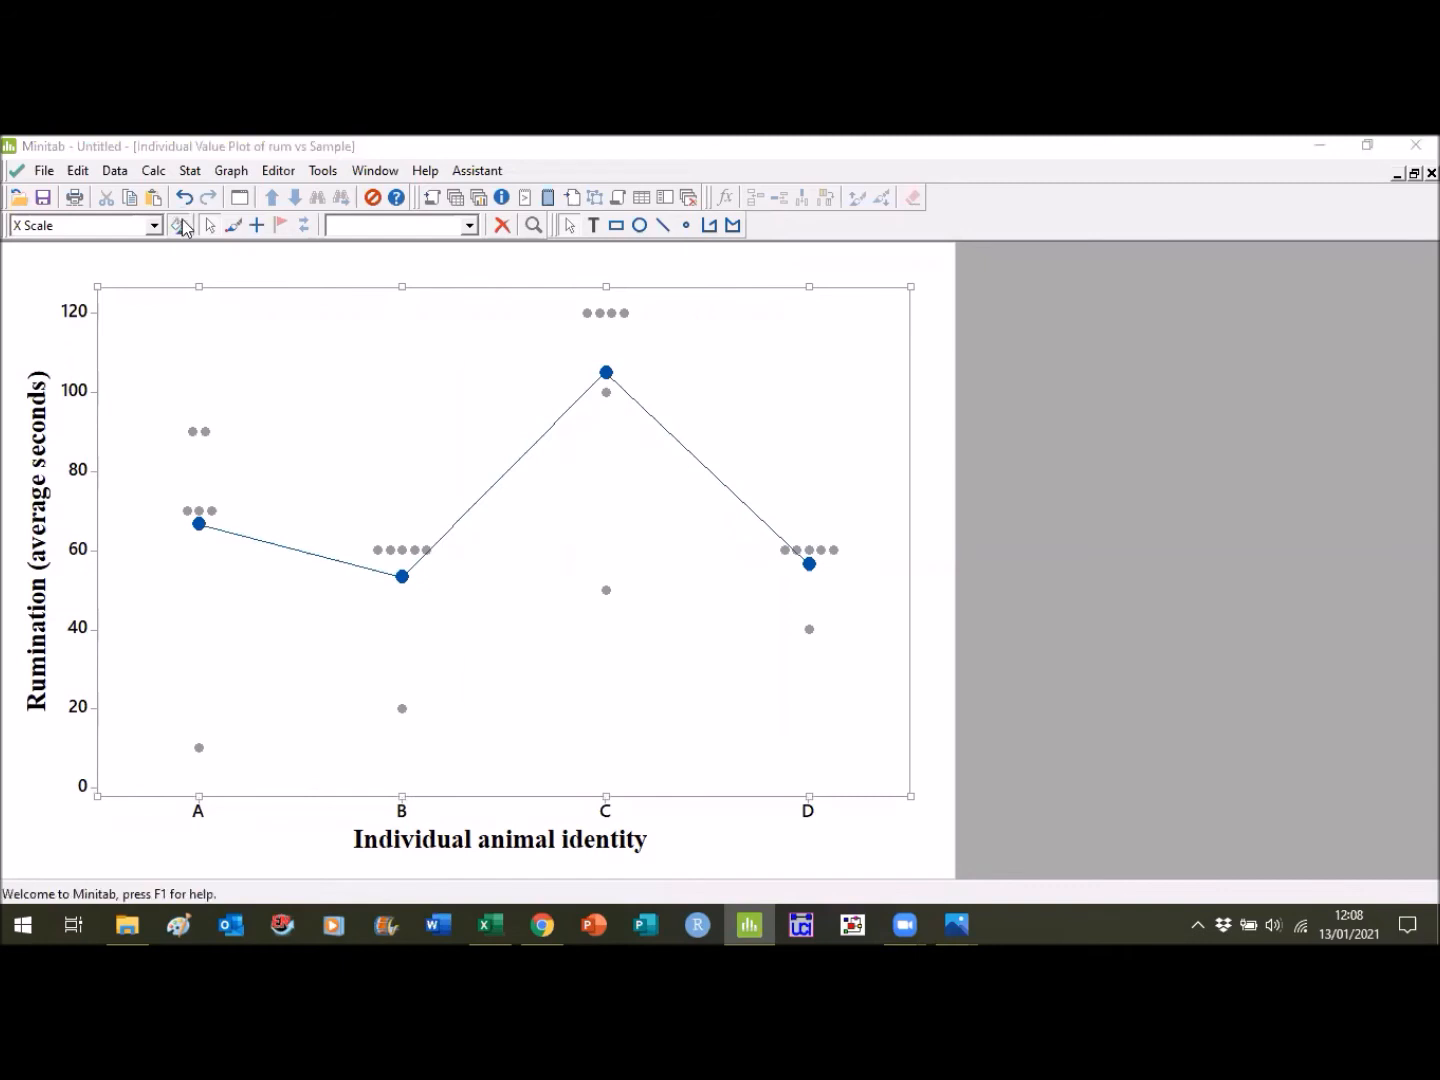
left_click(652, 367)
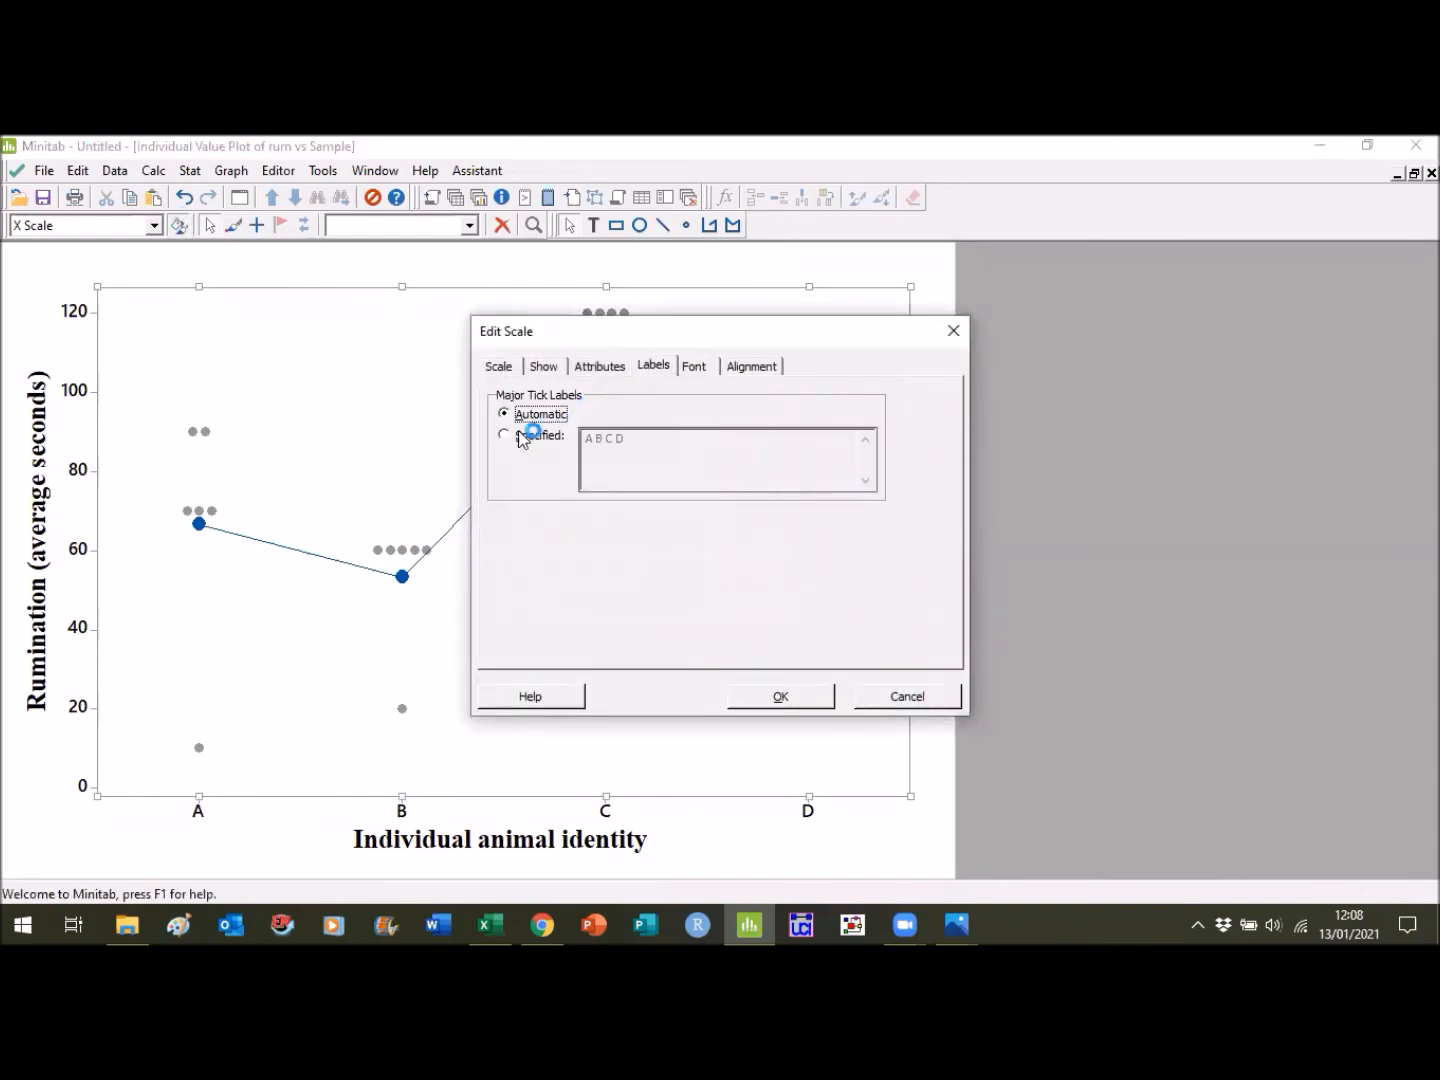
left_click(694, 367)
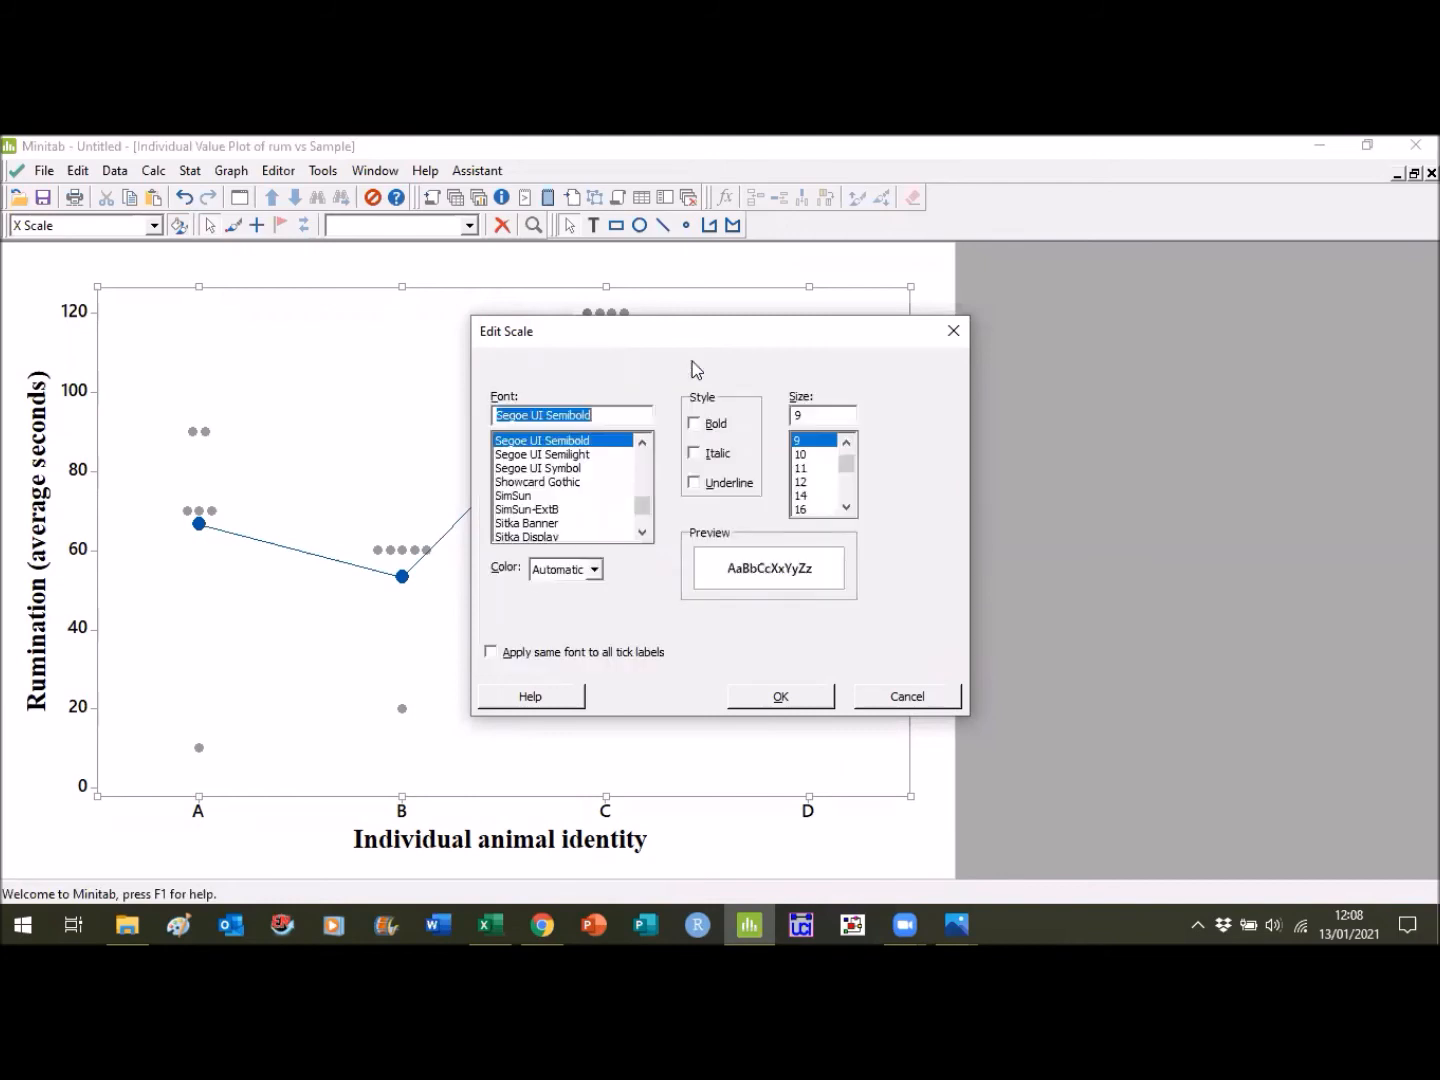
type("tim")
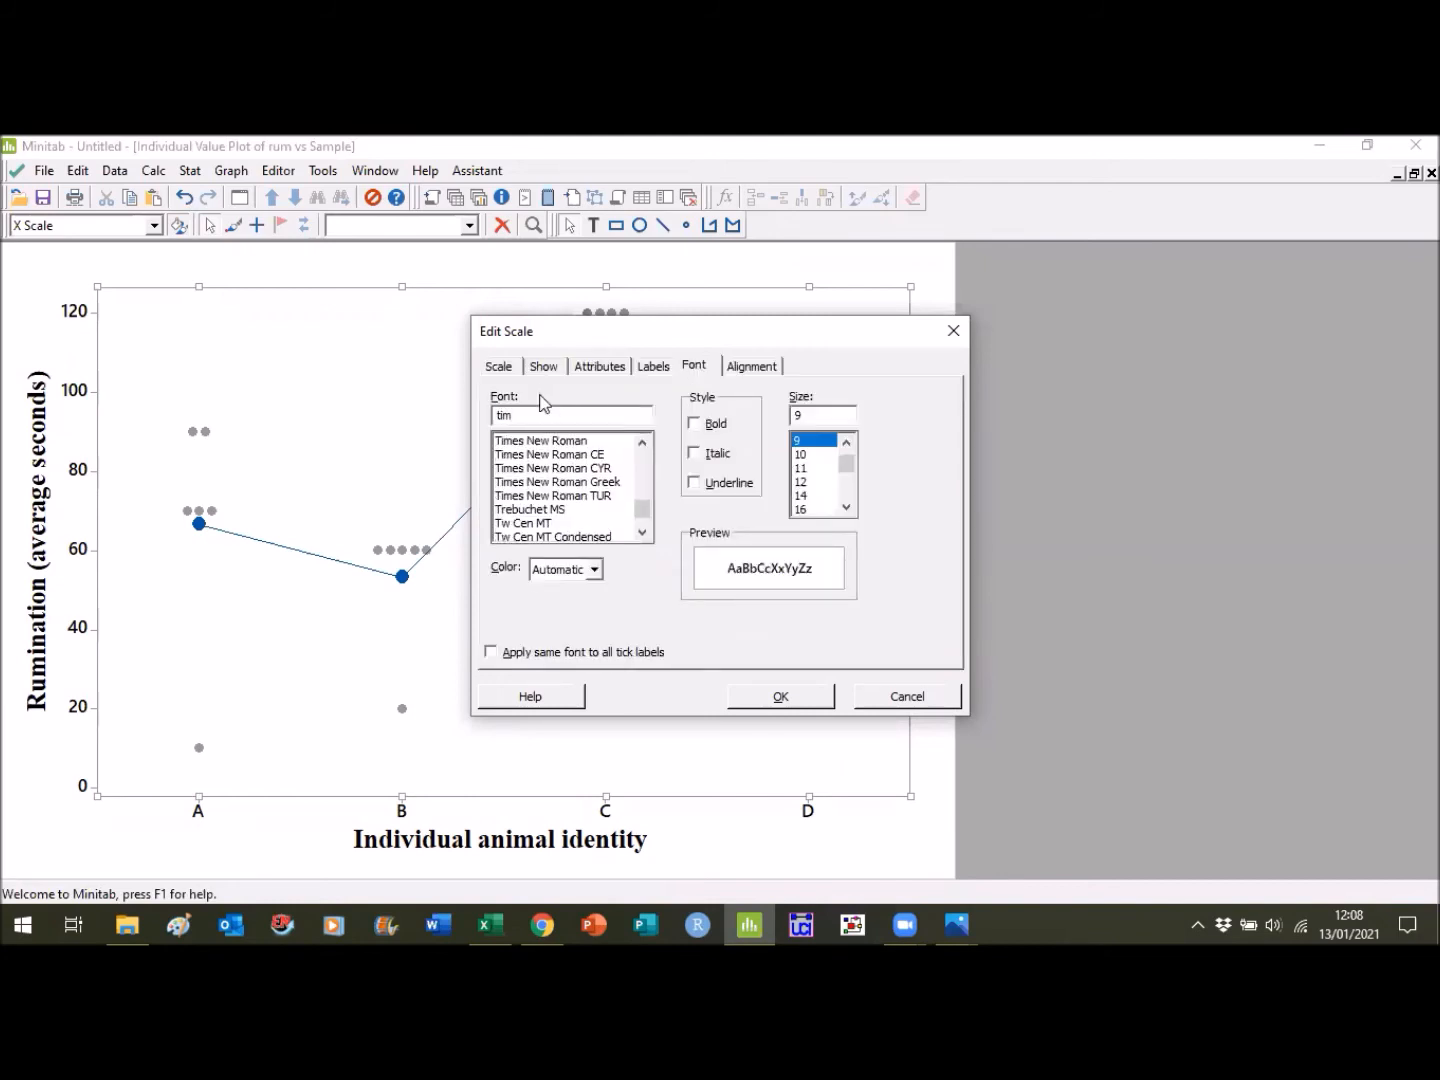
left_click(546, 441)
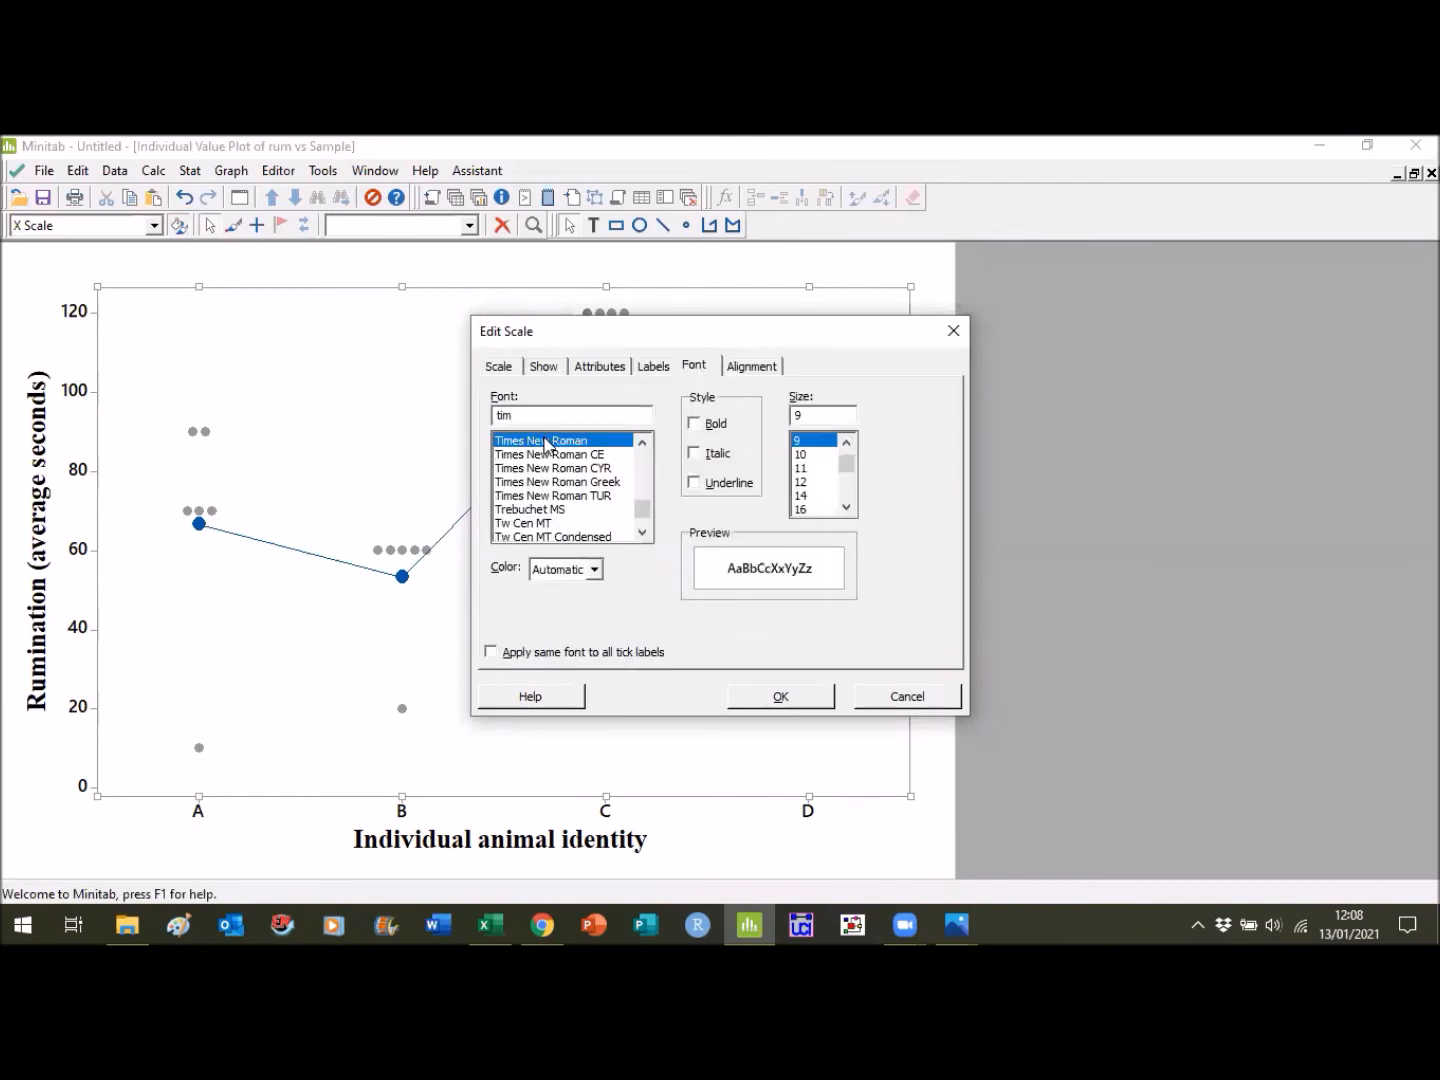
left_click(799, 482)
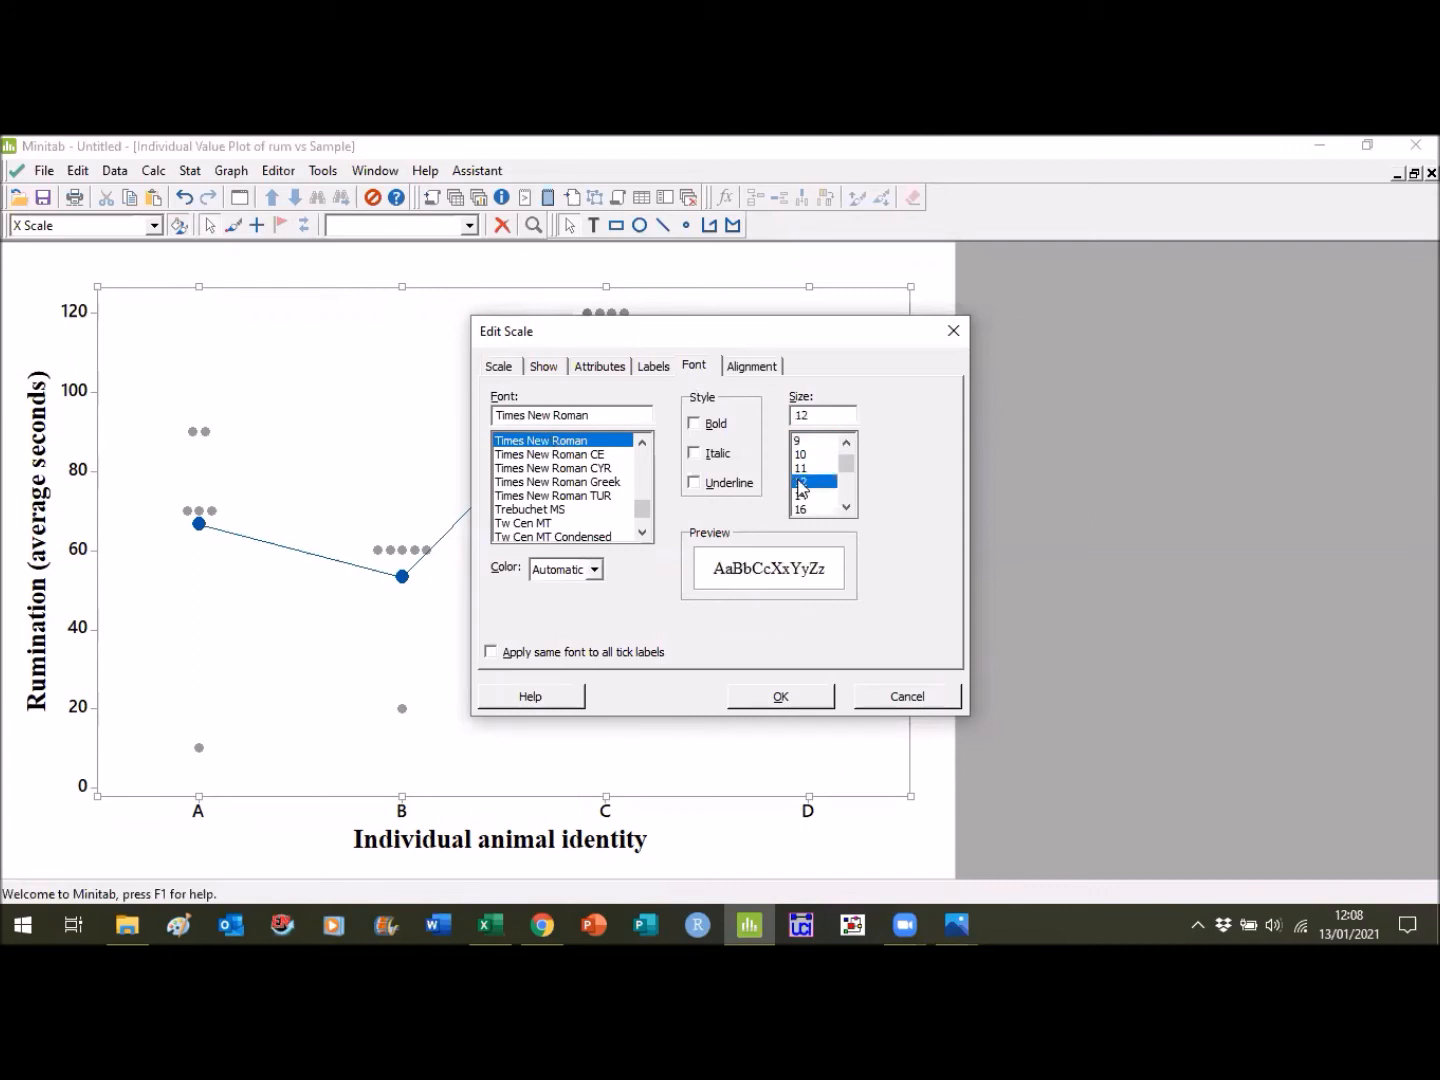
left_click(594, 571)
left_click(546, 630)
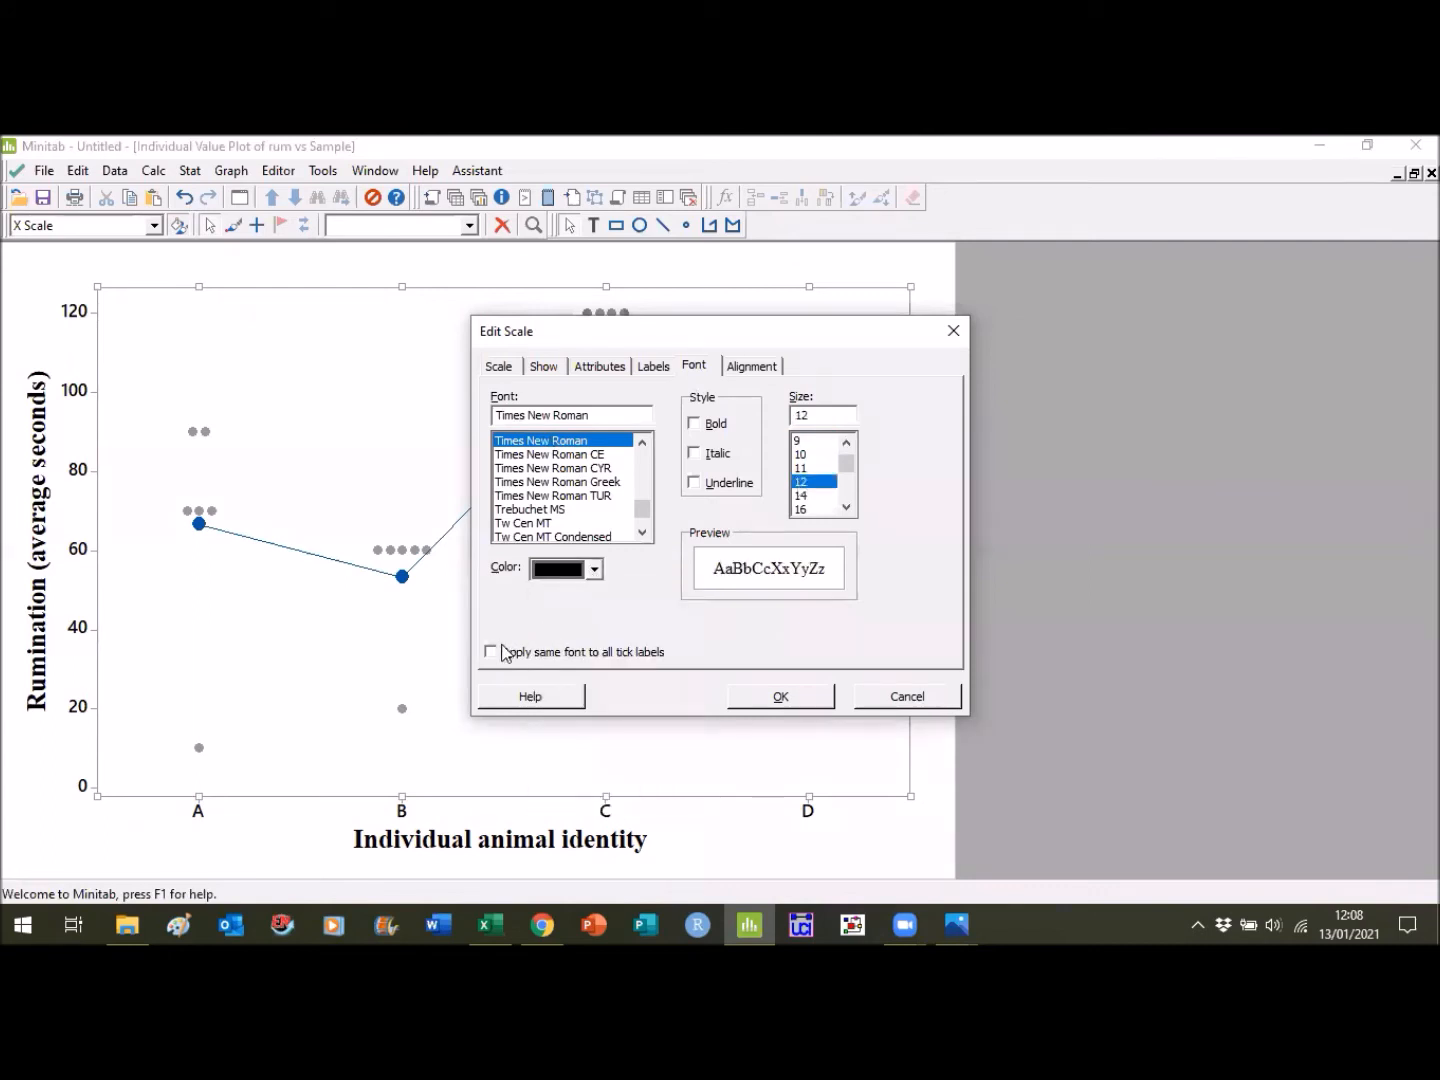
left_click(503, 652)
left_click(799, 697)
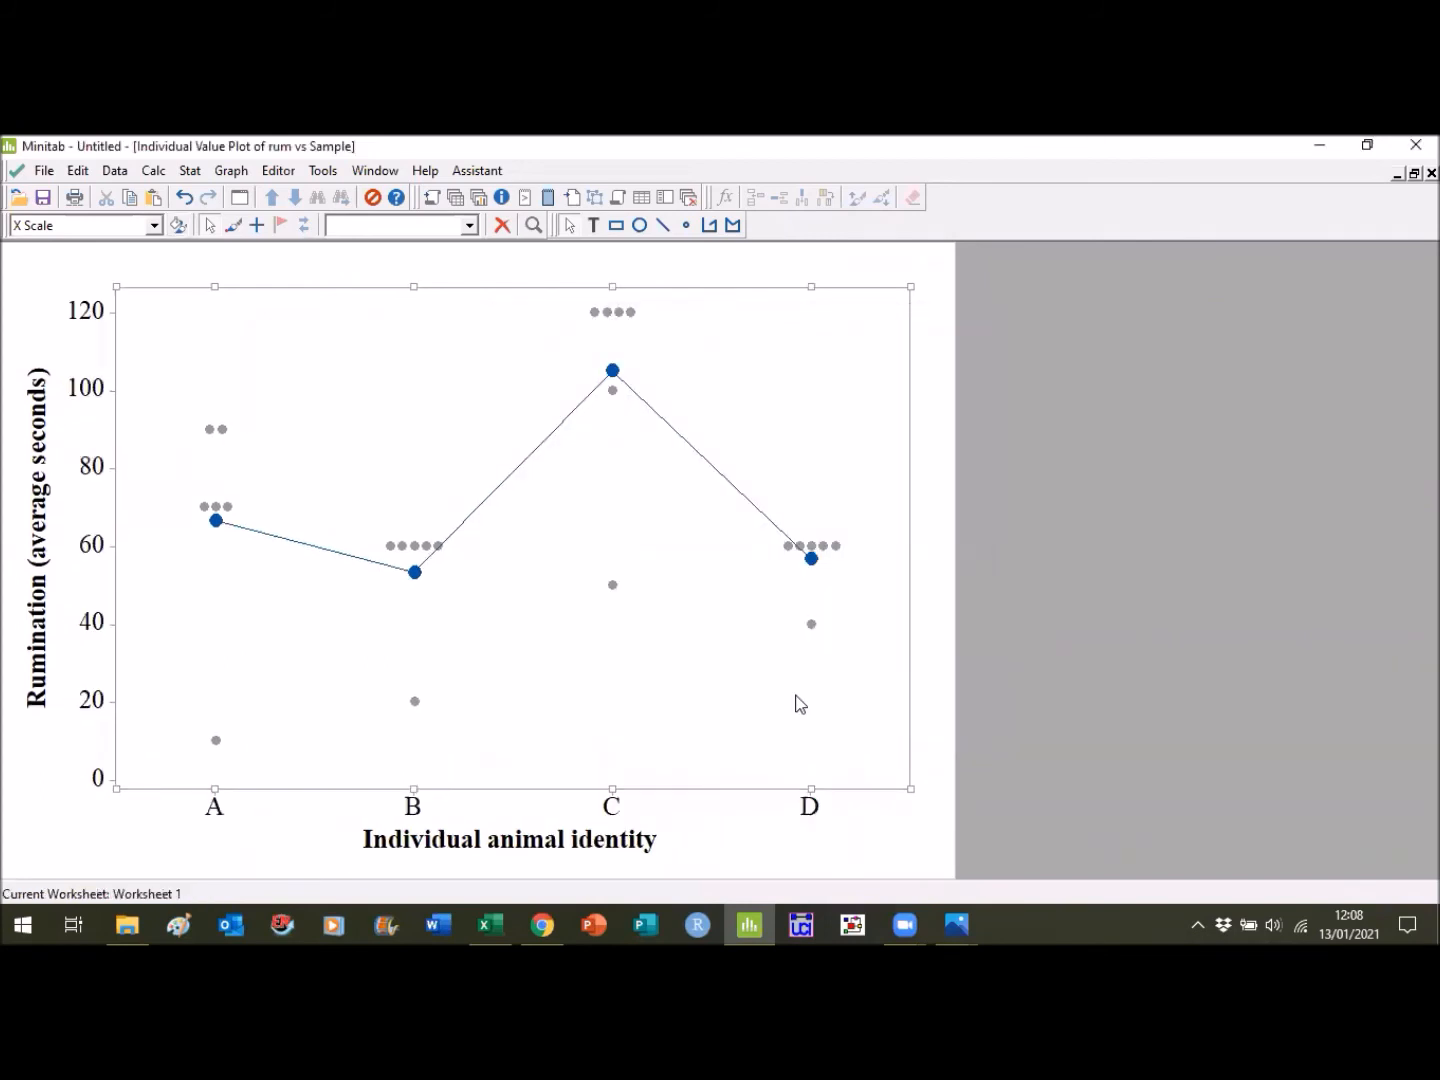
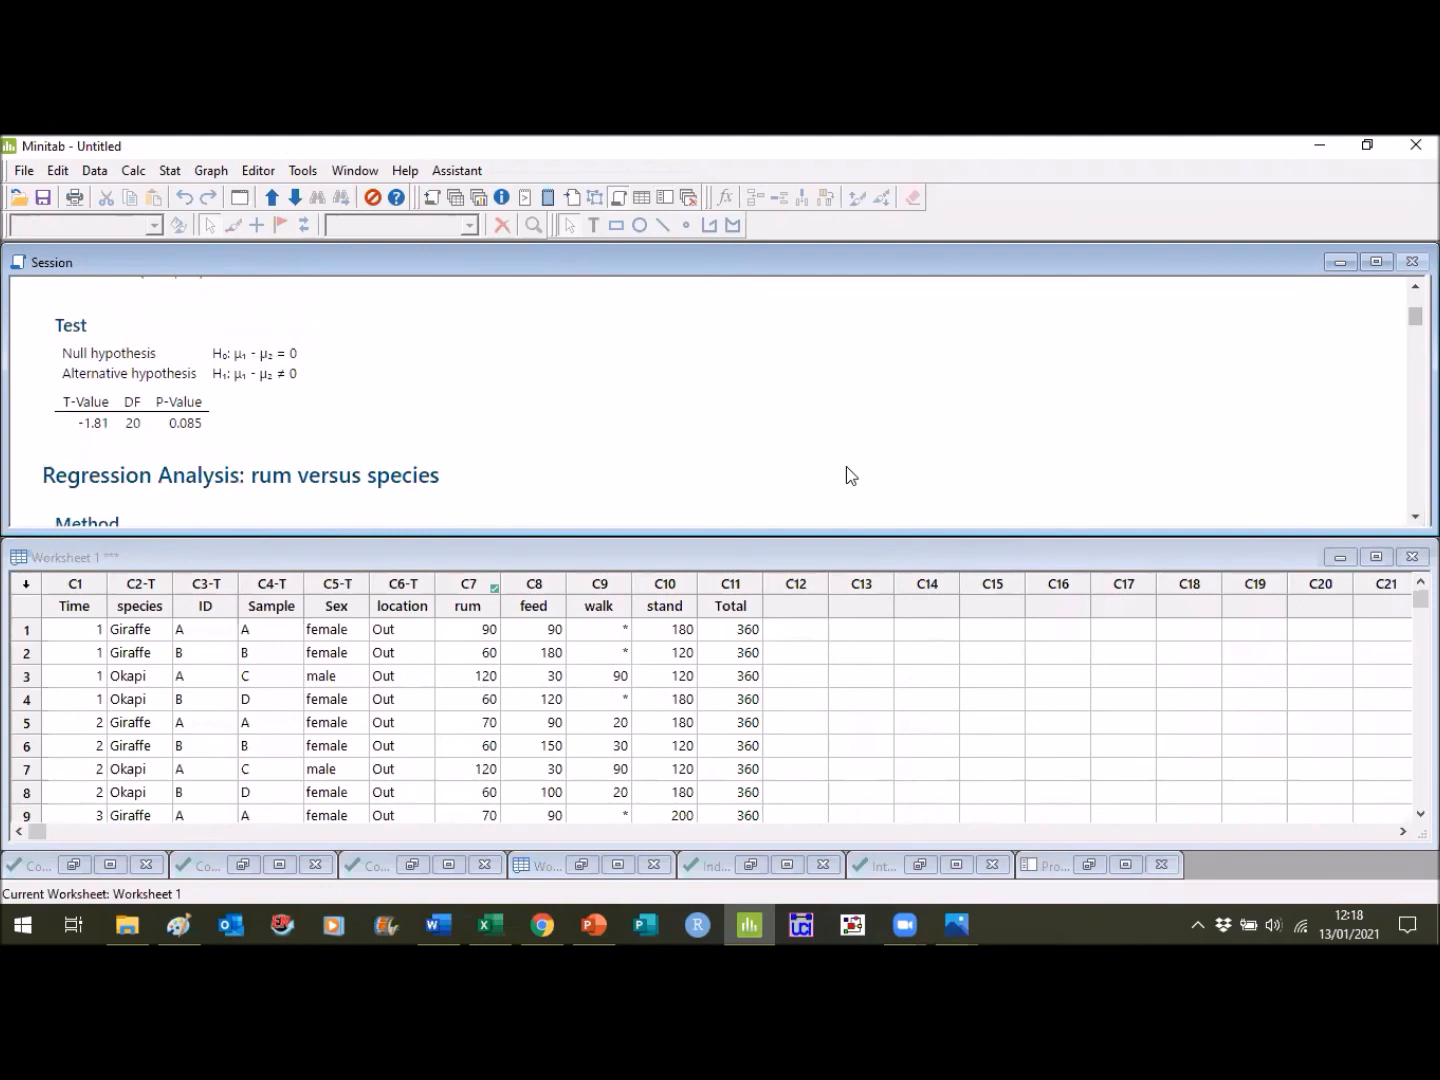
- Switch to the Word document and write the t-test statistic "T= -1.81" on a line below the figure caption
left_click(456, 912)
scroll(720, 599, "down", 1)
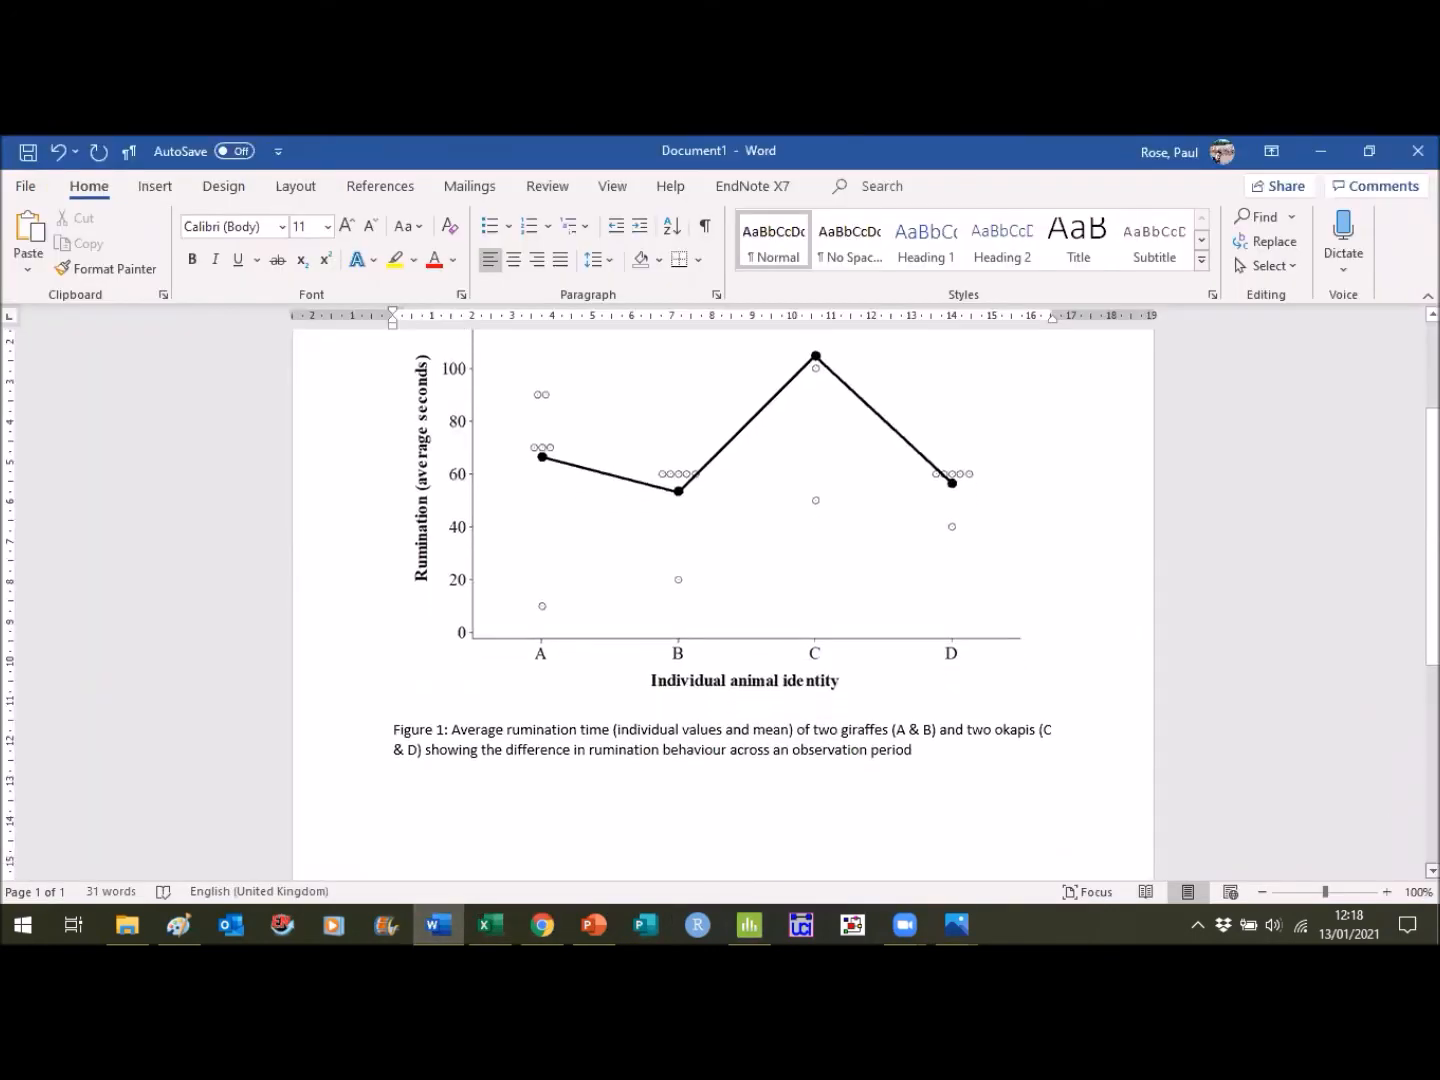
type("T=")
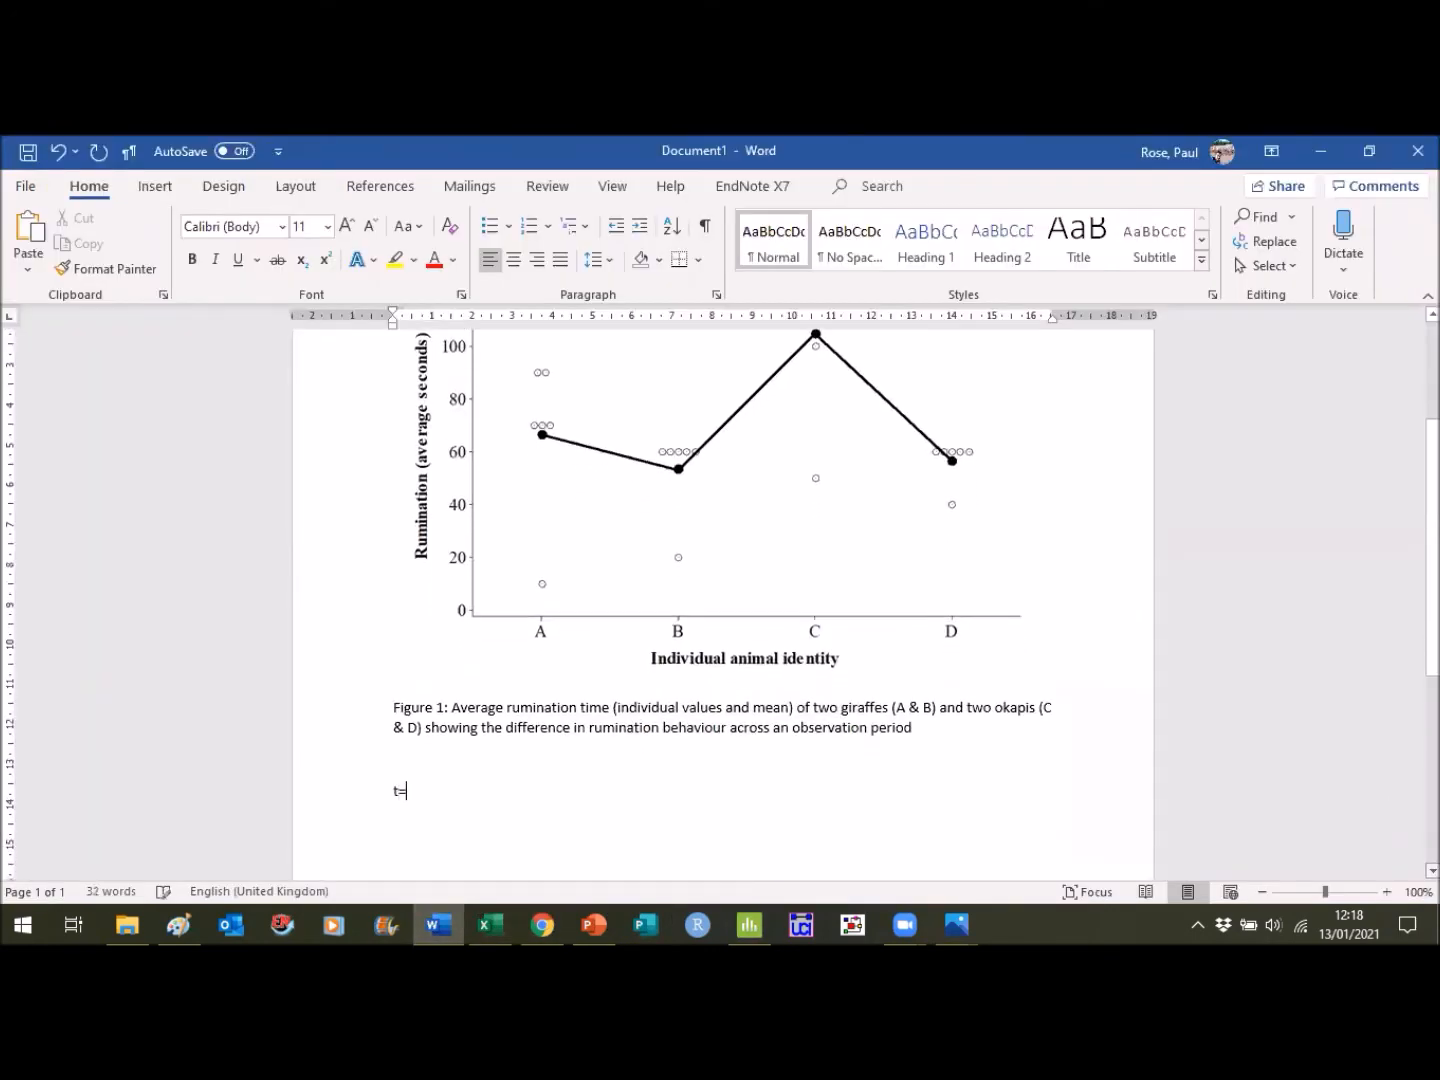
left_click(437, 911)
left_click(436, 911)
type("-1.81")
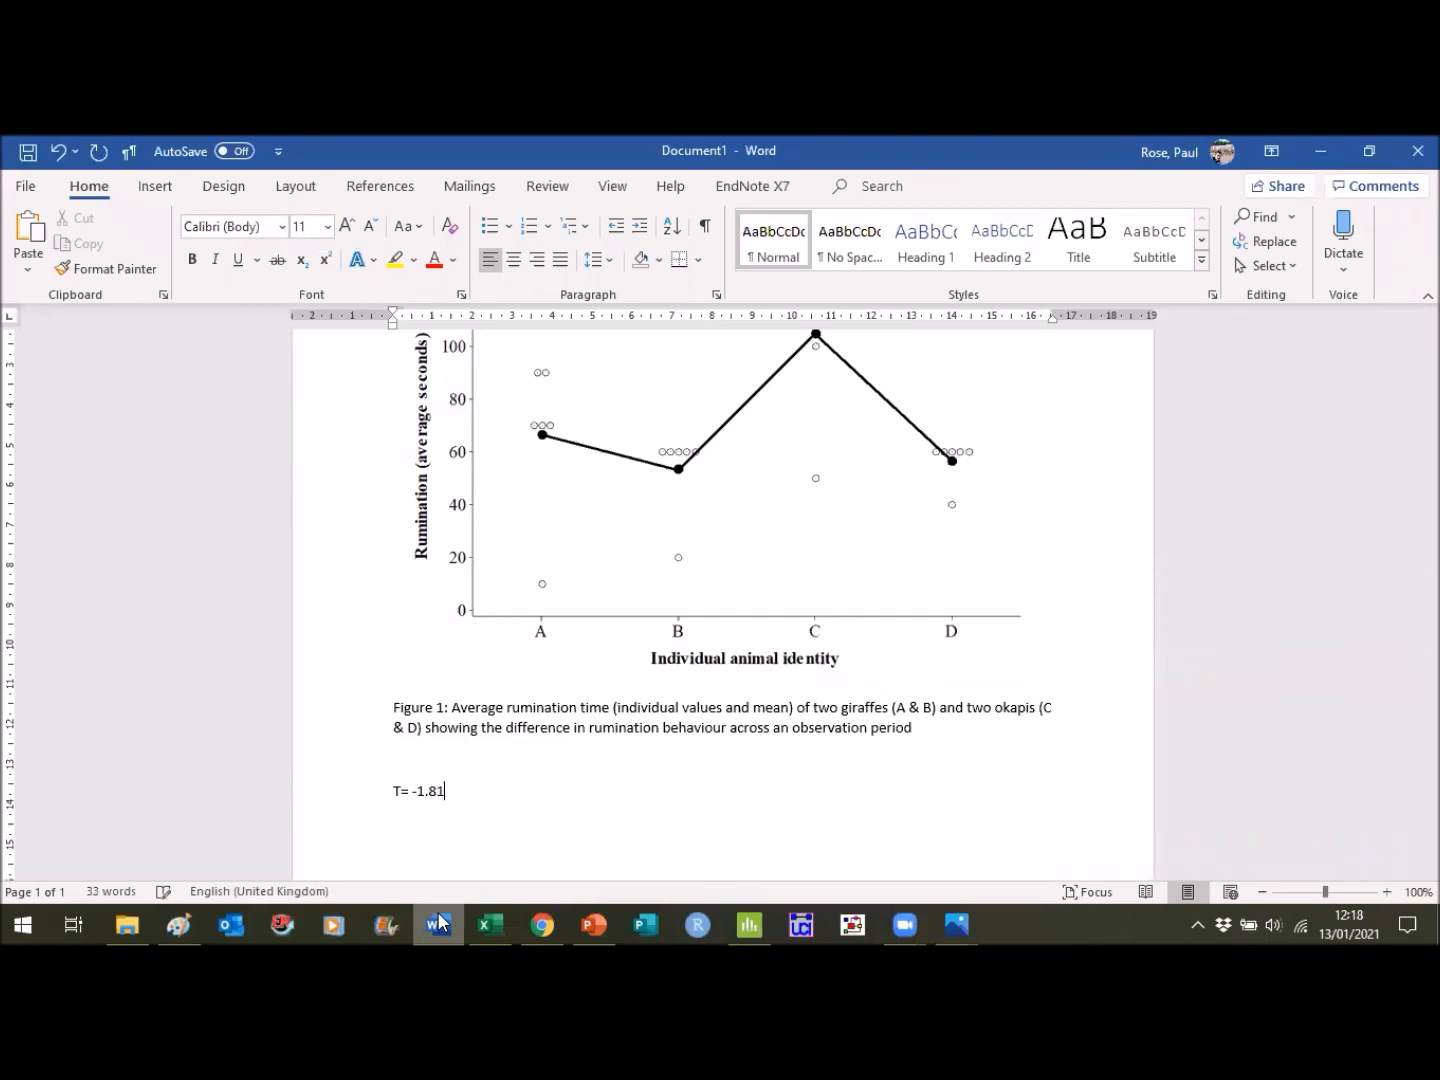
- Change the T of the test statistic to lowercase "t" and end the value with a semicolon
key("Home")
key("shift+Right")
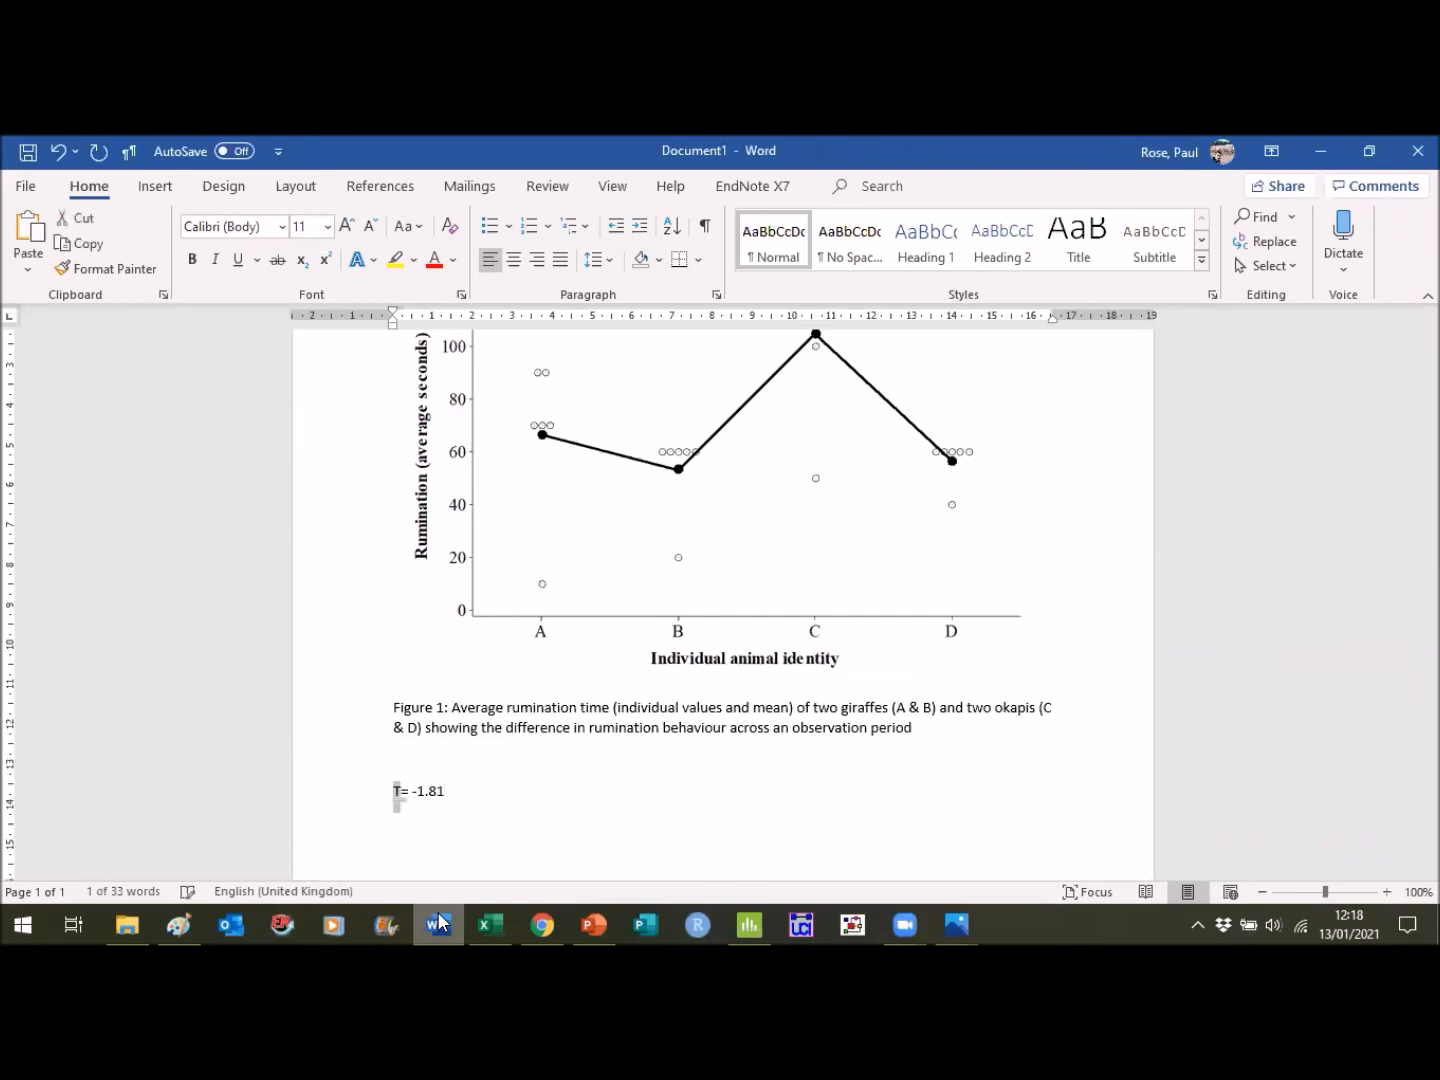
type("t")
key("End")
type(";")
- Look up the t-test's degrees of freedom and sample size in Minitab and append "df= 20; N= 12;" in Word
left_click(439, 923)
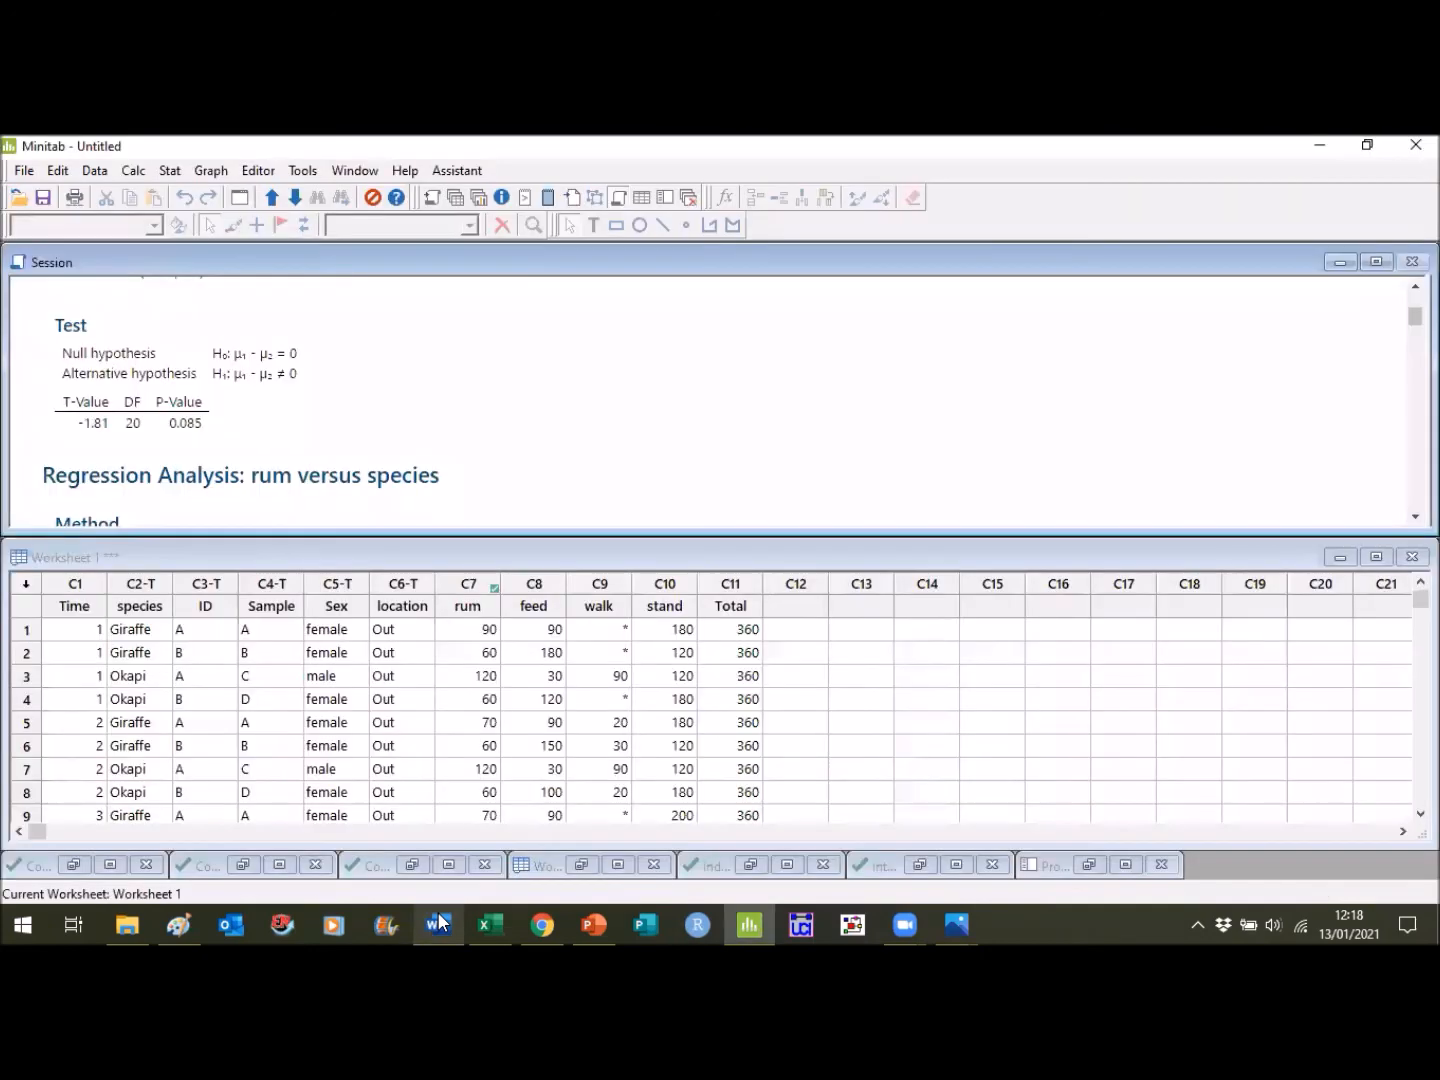
left_click(439, 918)
type("df= 20;")
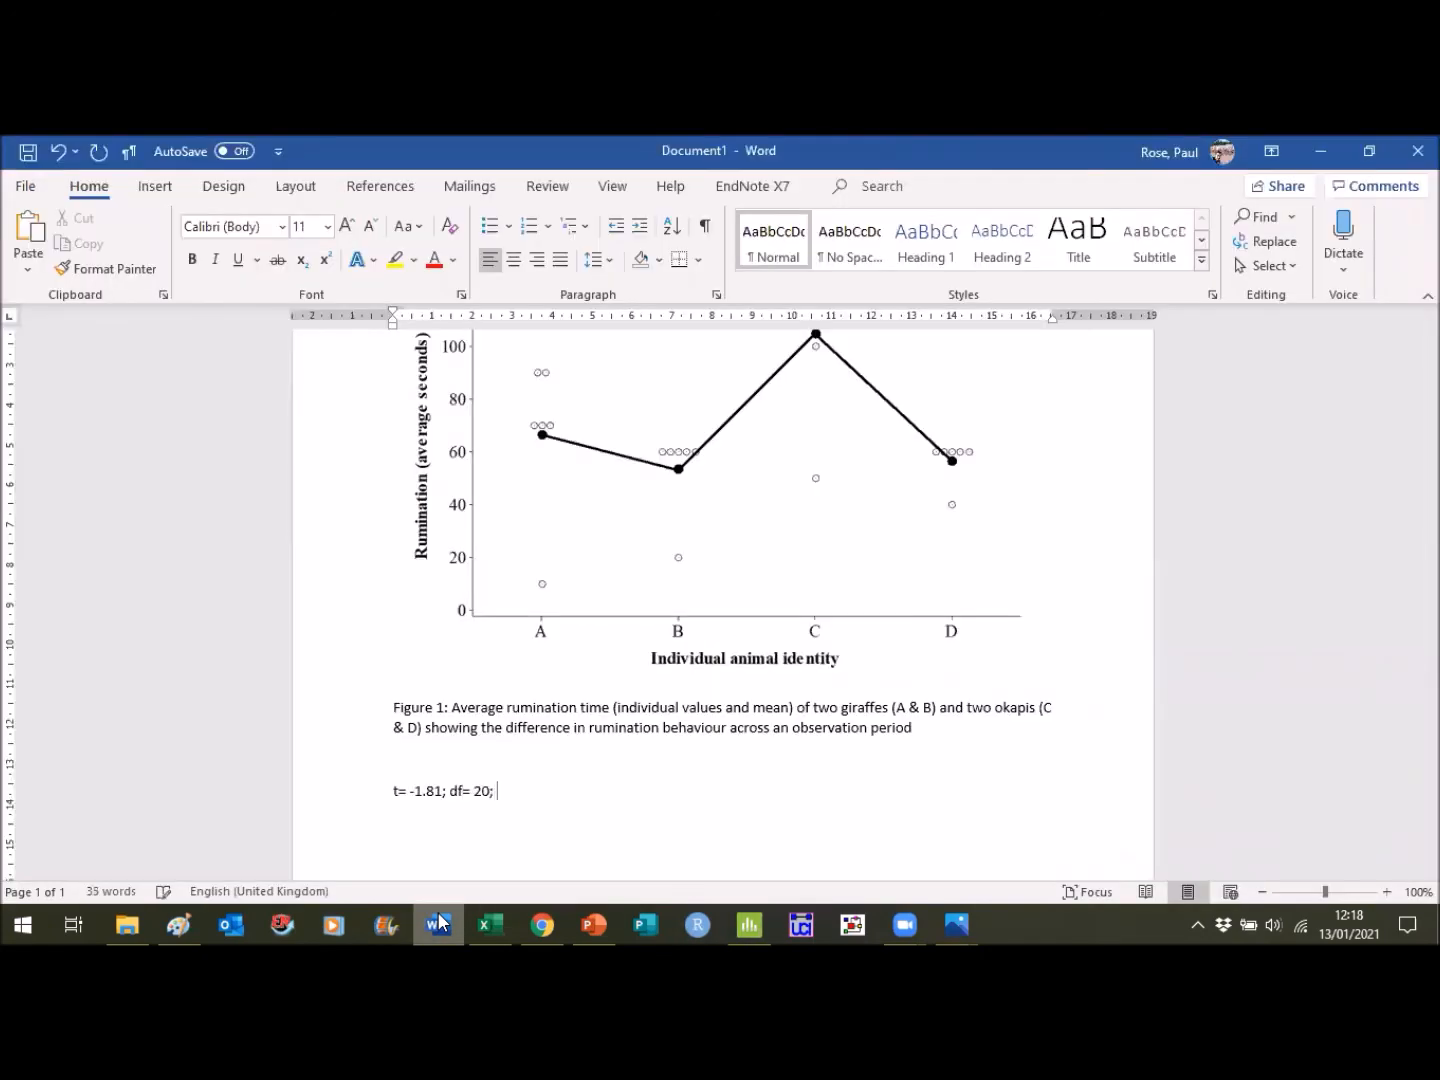
left_click(439, 918)
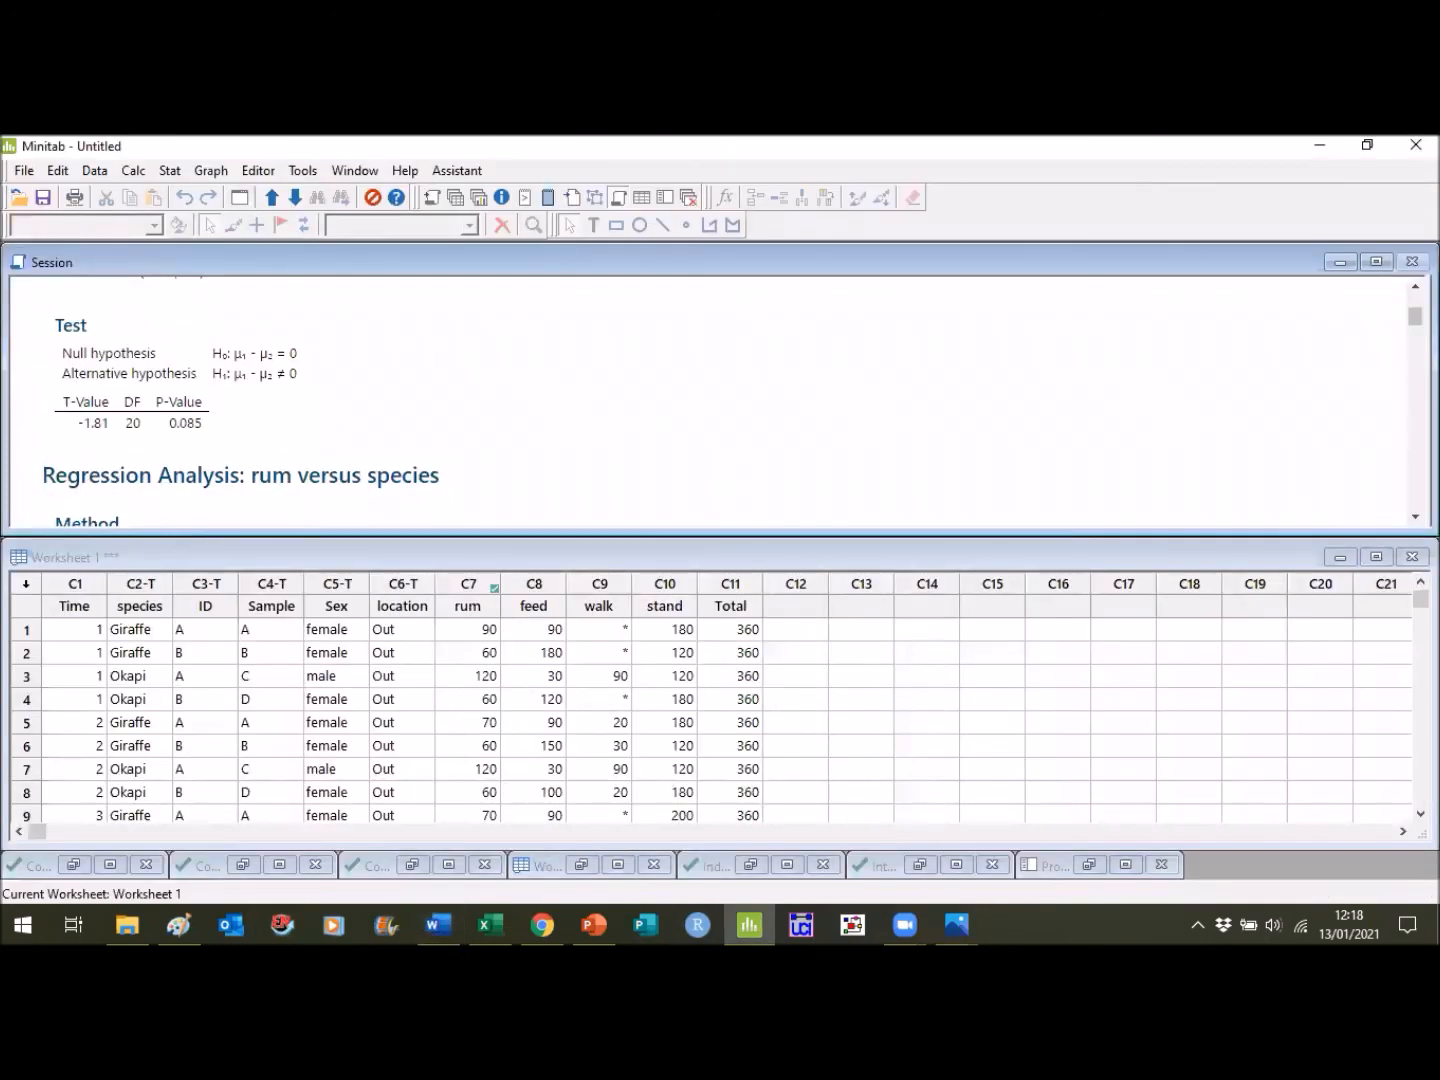
left_click(1416, 287)
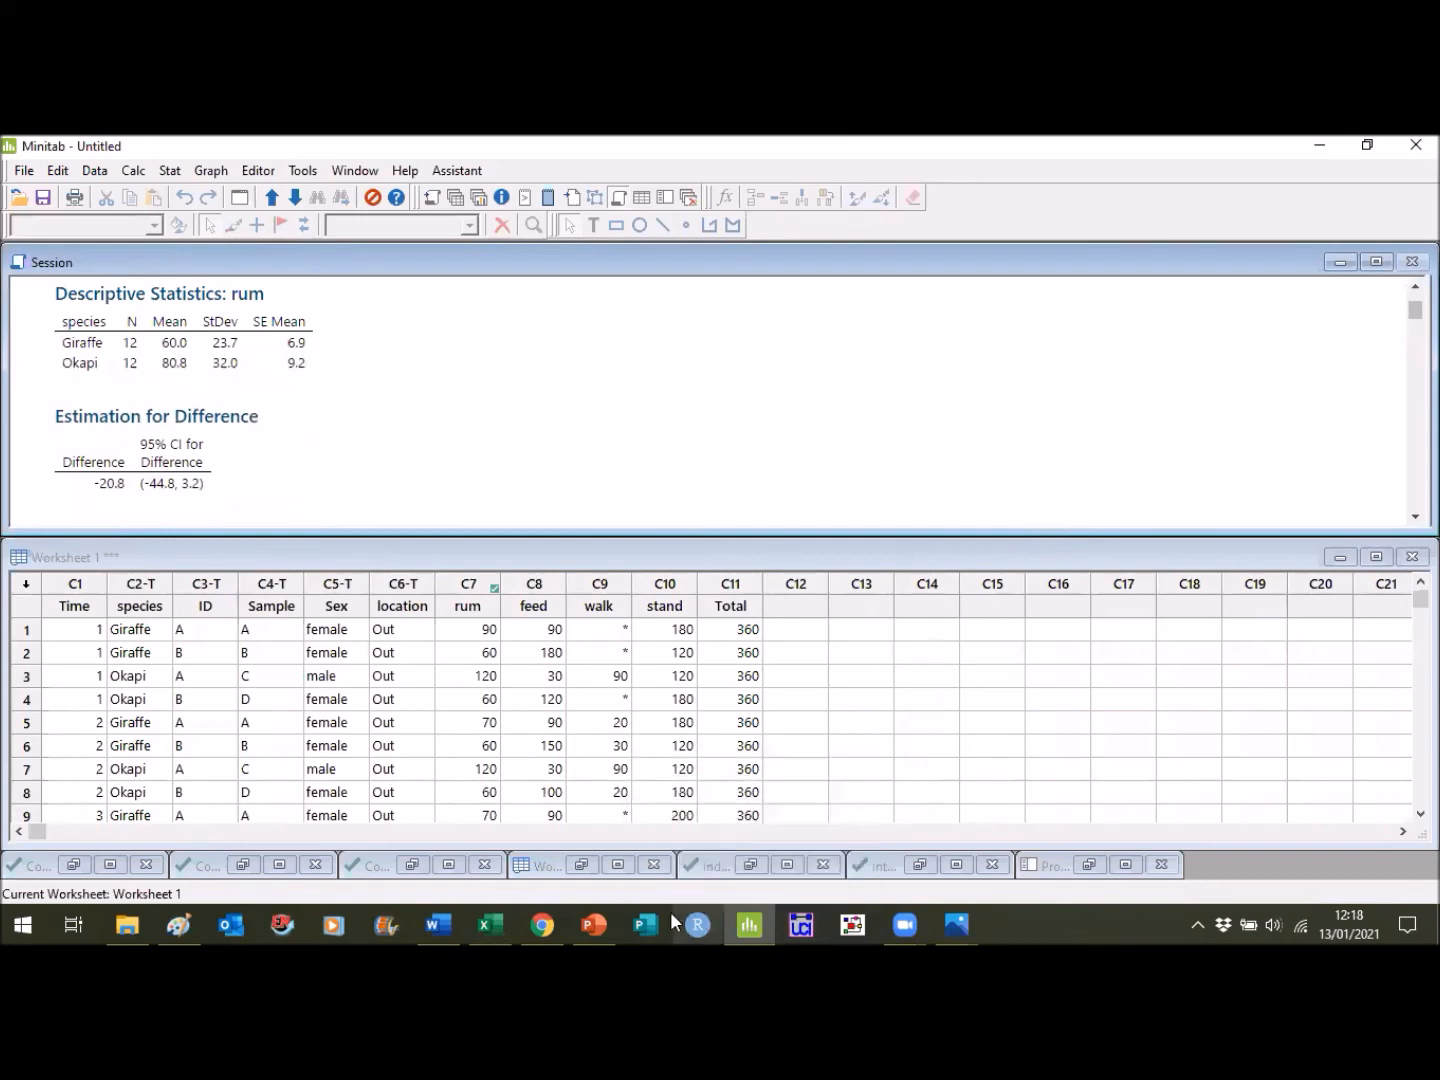
left_click(450, 922)
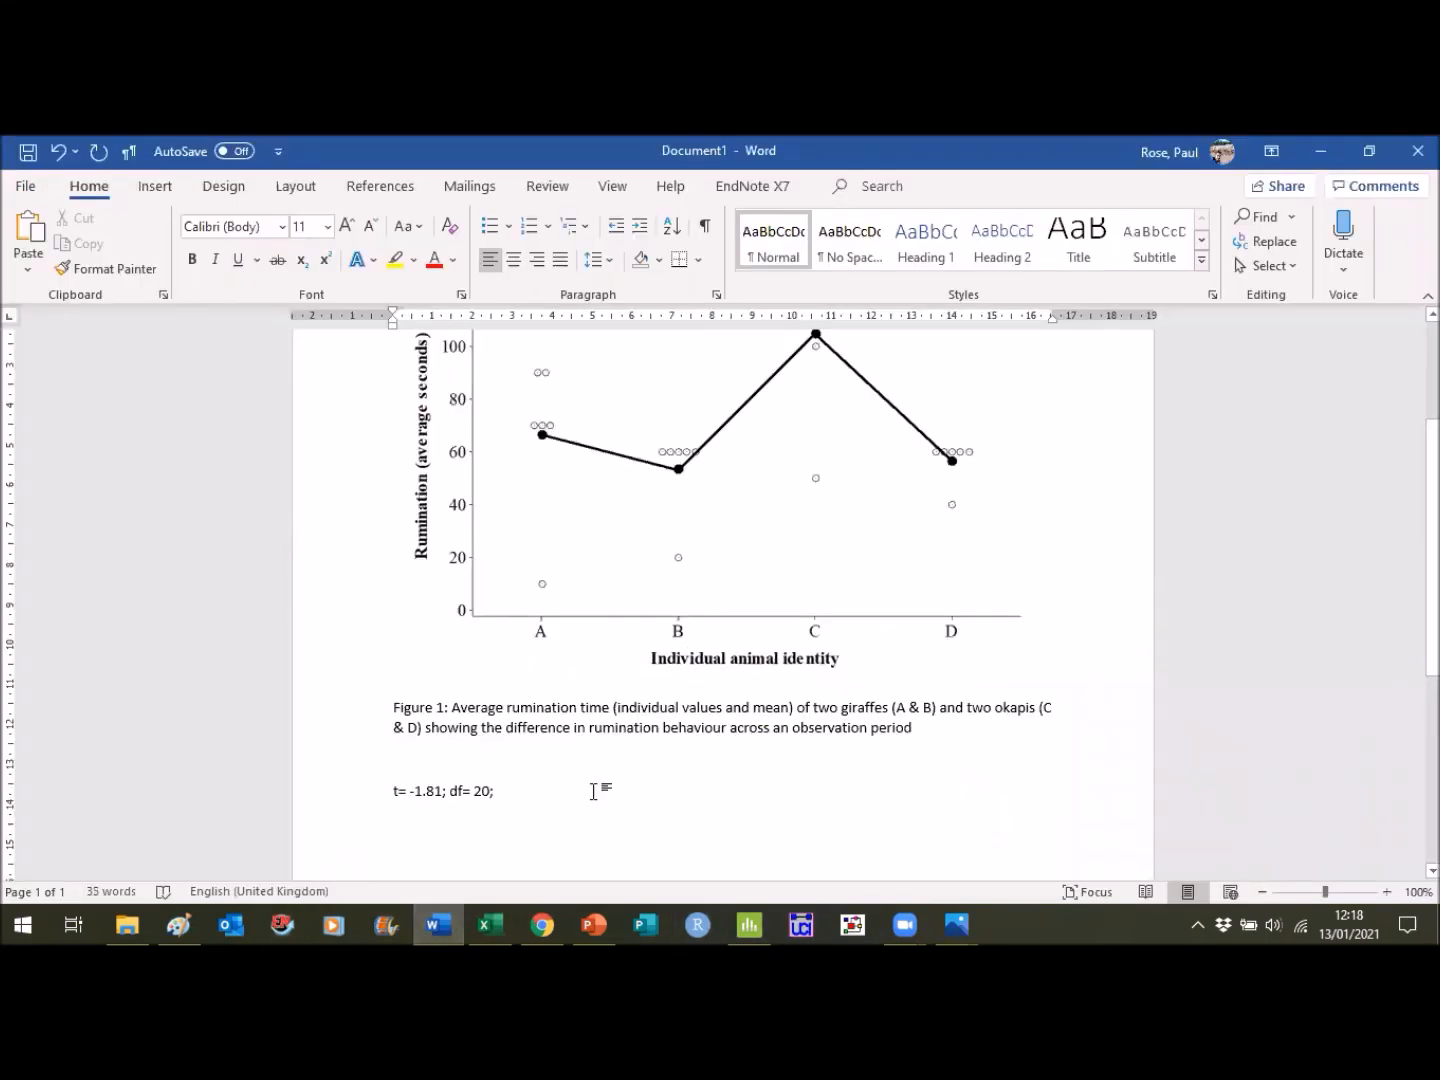
type("N= 12;")
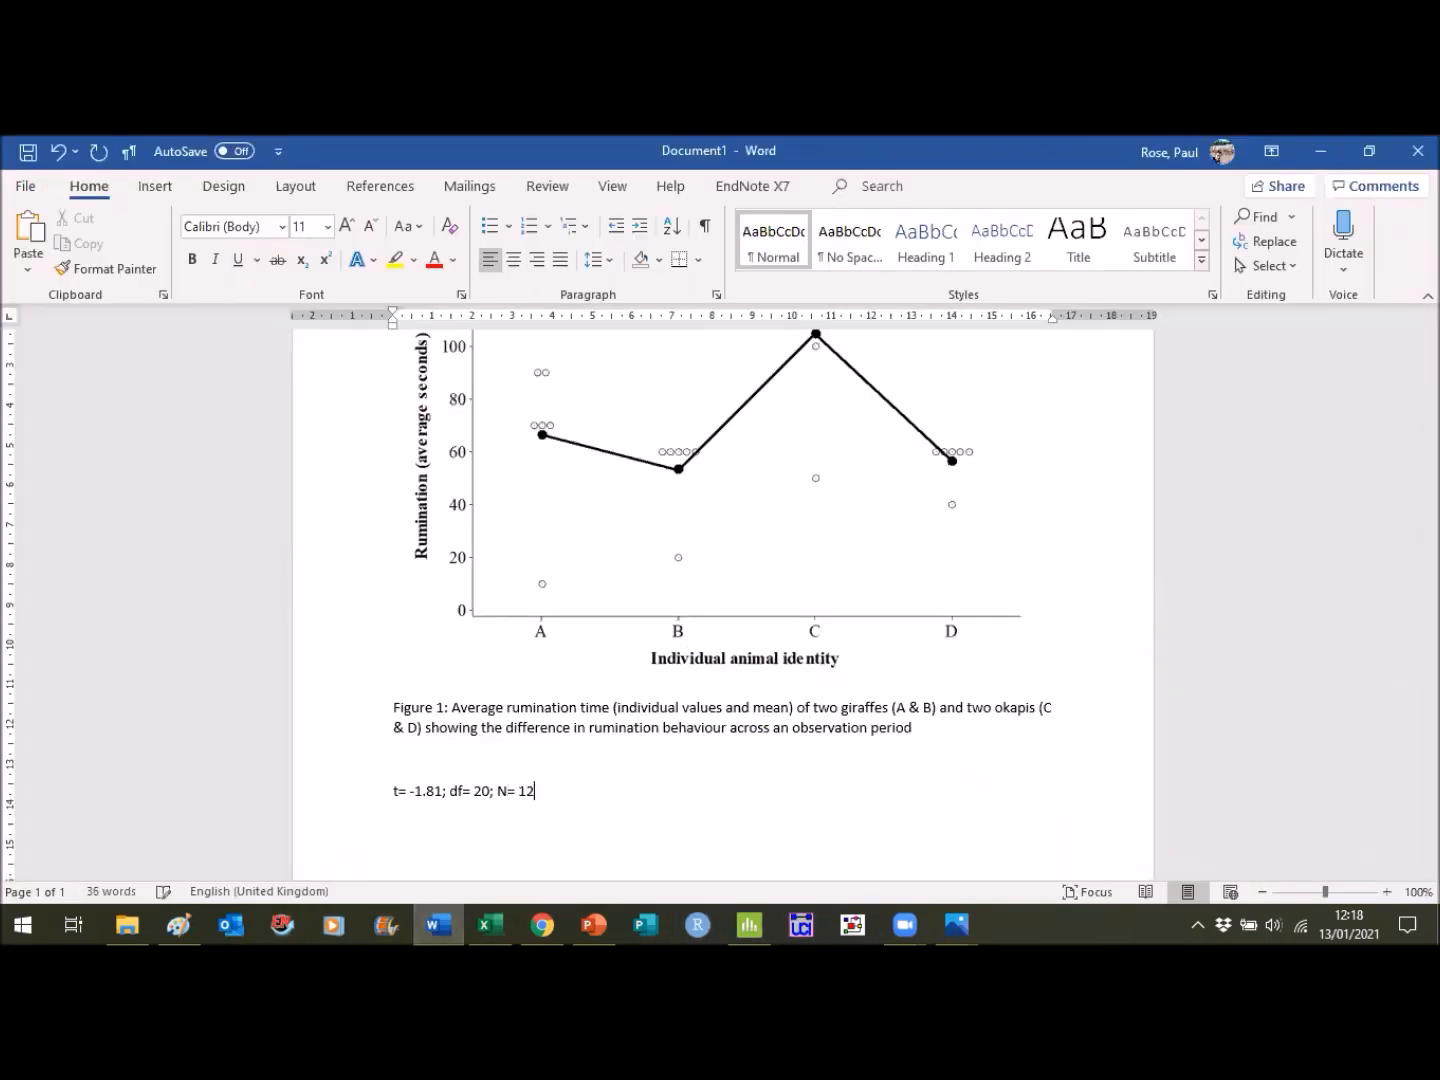
- Check the p-value in the Minitab output, append "P= 0.084" to the t-test line in Word, and begin a new line
left_click(749, 924)
left_click(1415, 518)
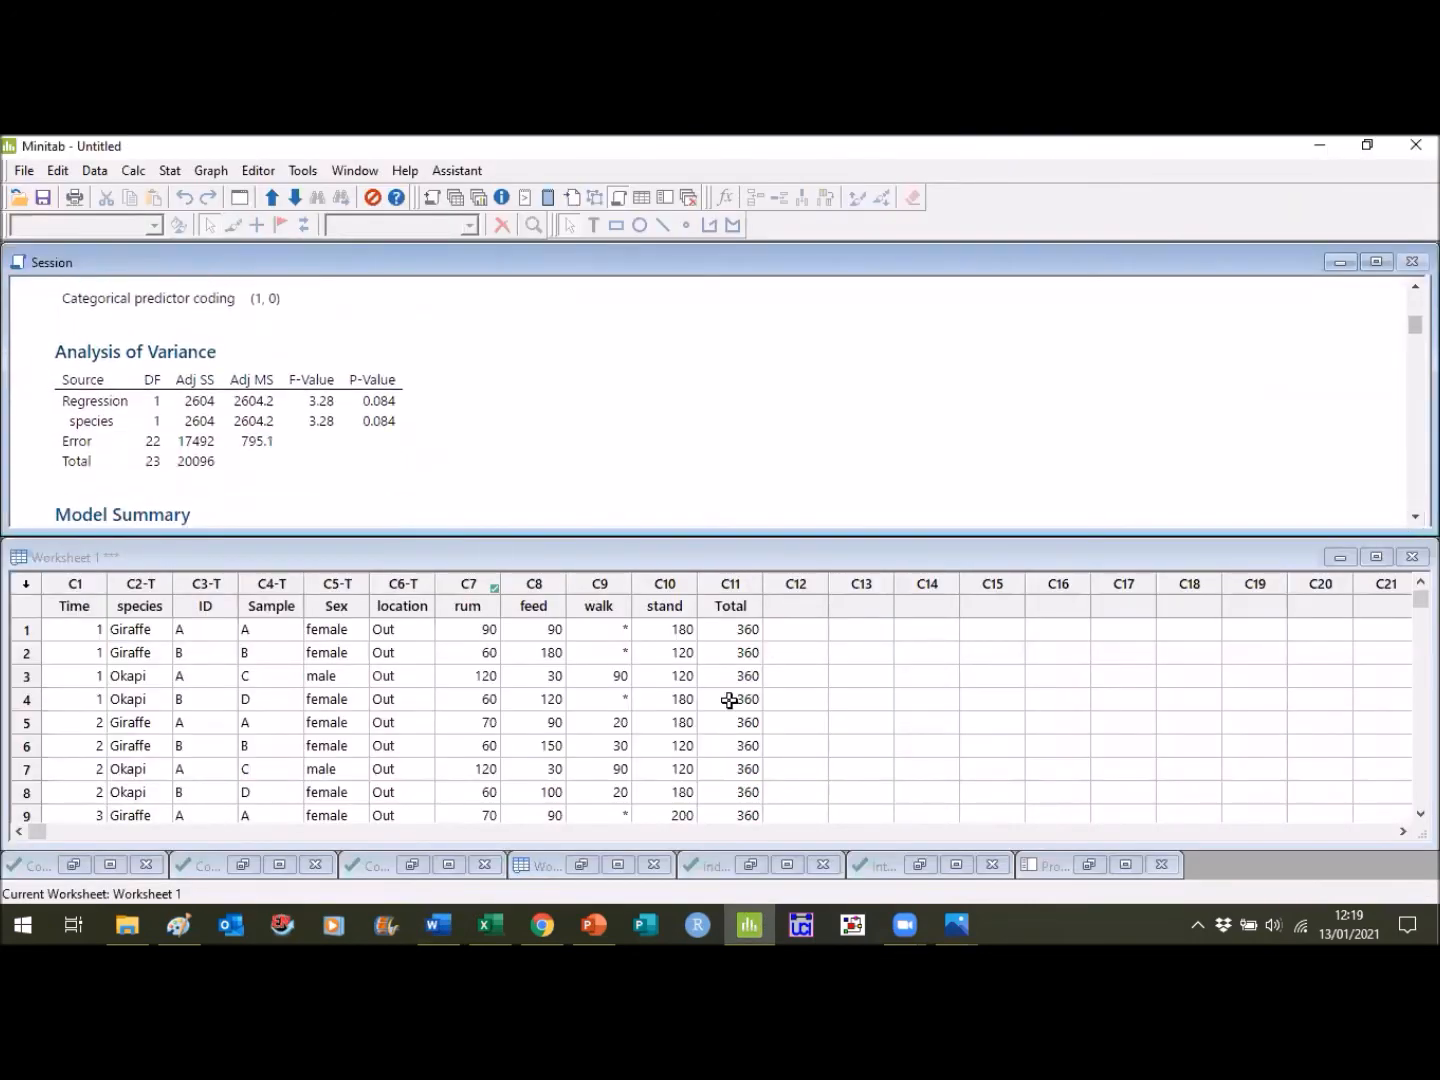
left_click(446, 922)
type("P")
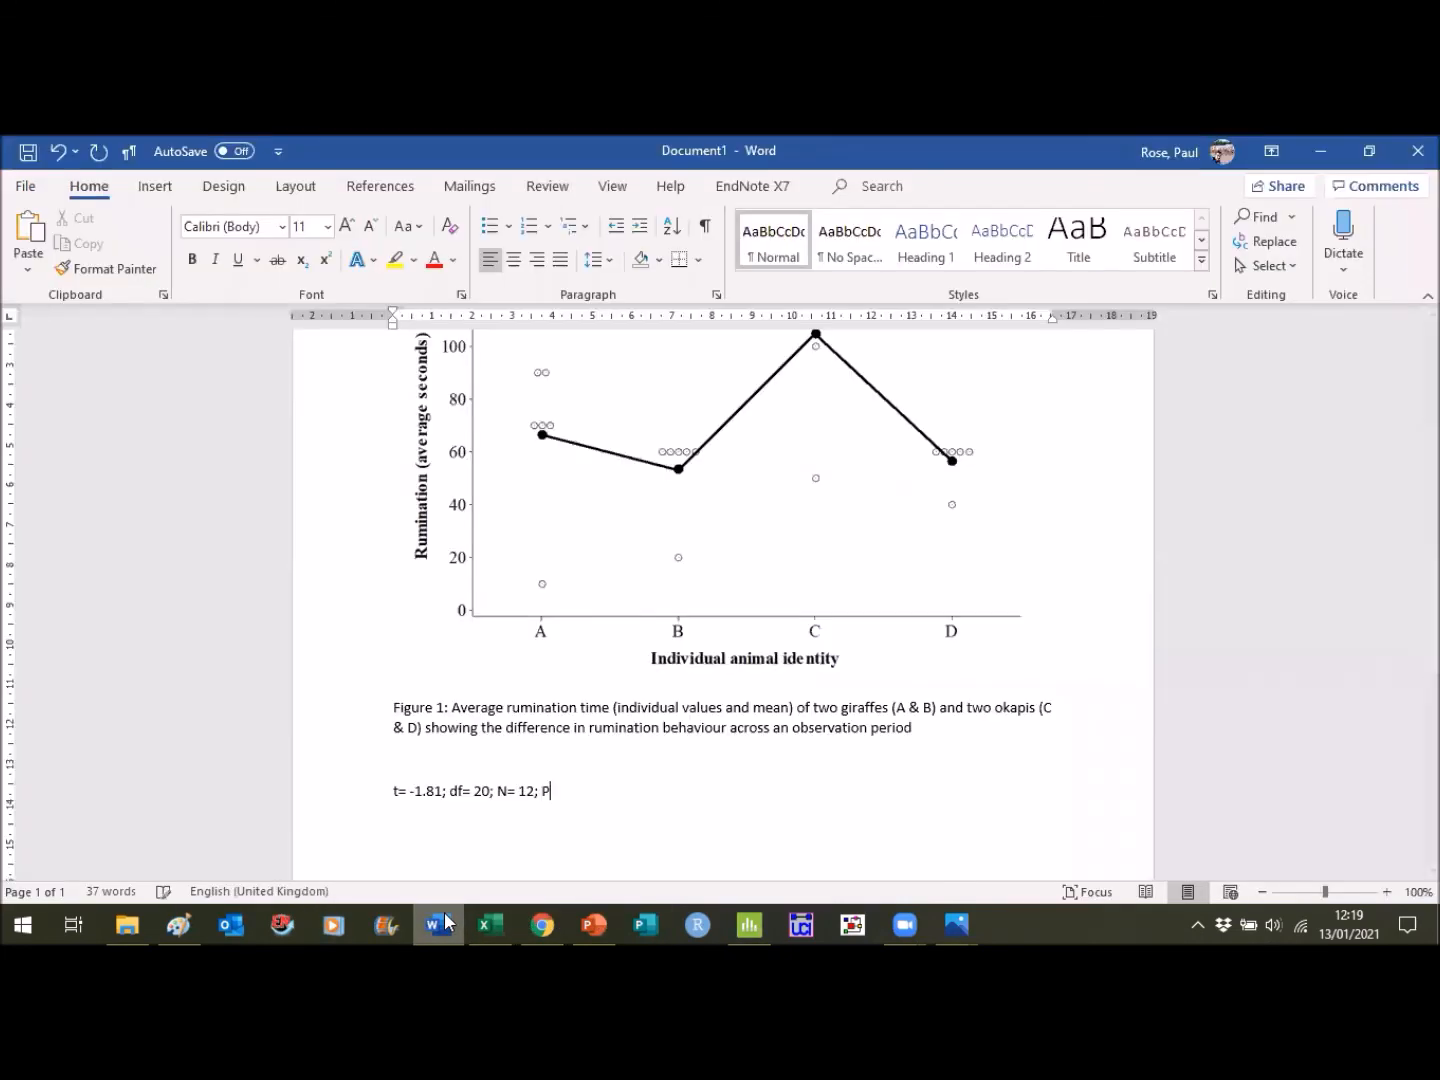
type("= 0.084")
key("Return")
- Look up the regression F-value in Minitab's Analysis of Variance table and write "F= 3.28;" on the second results line in Word
left_click(447, 921)
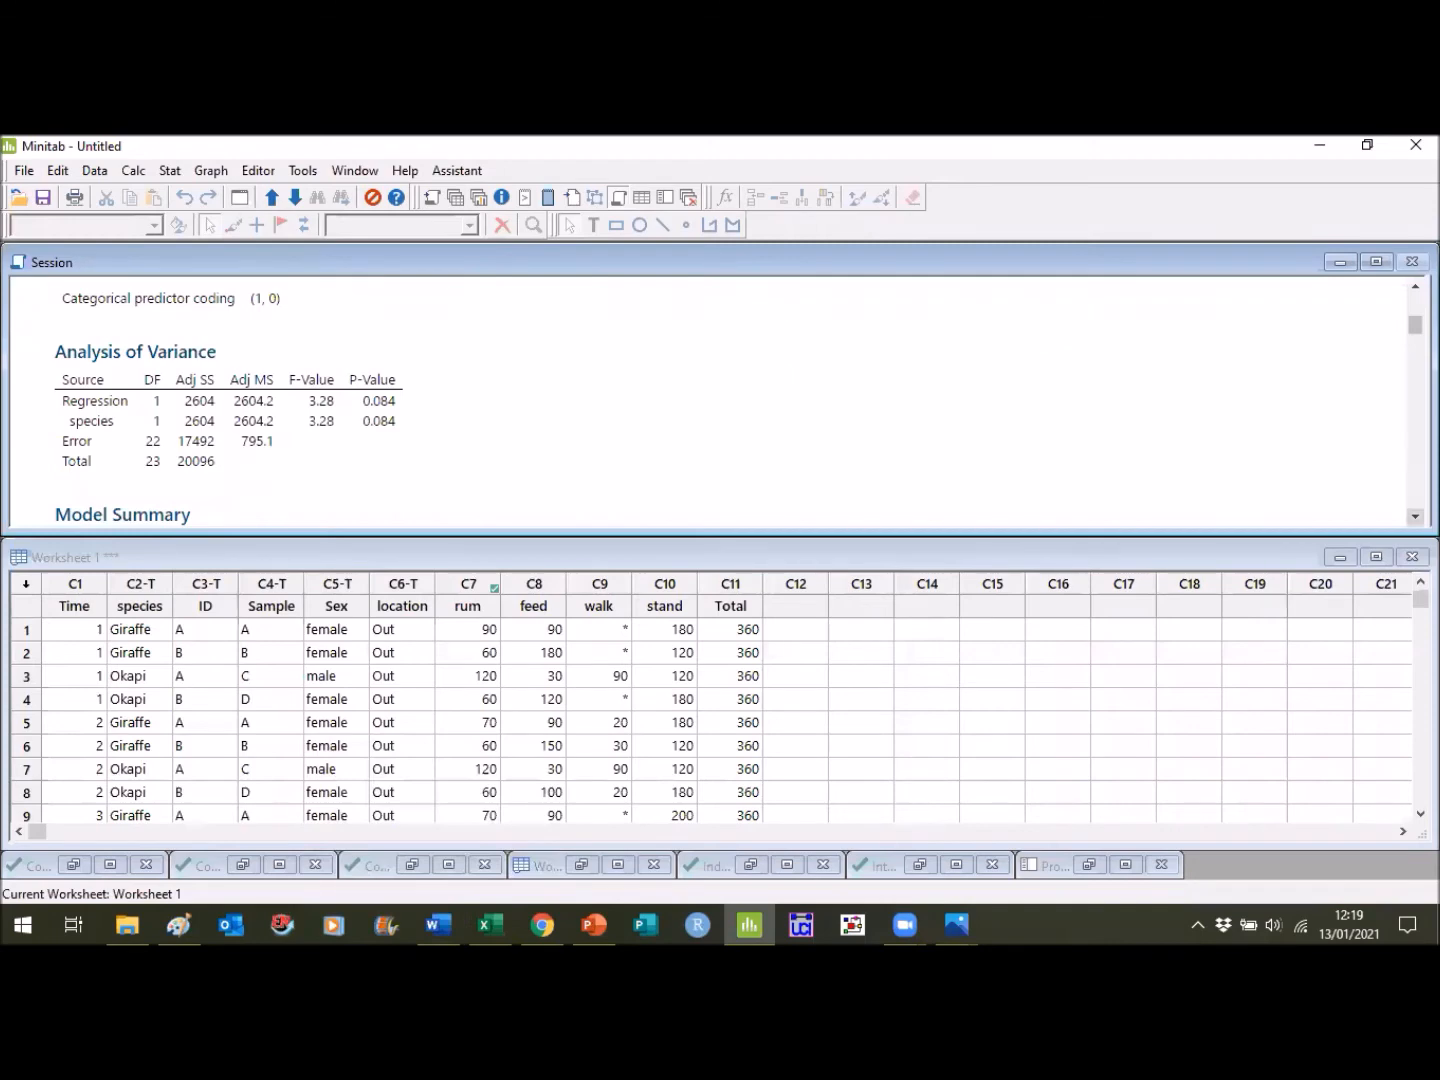
scroll(710, 401, "down", 3)
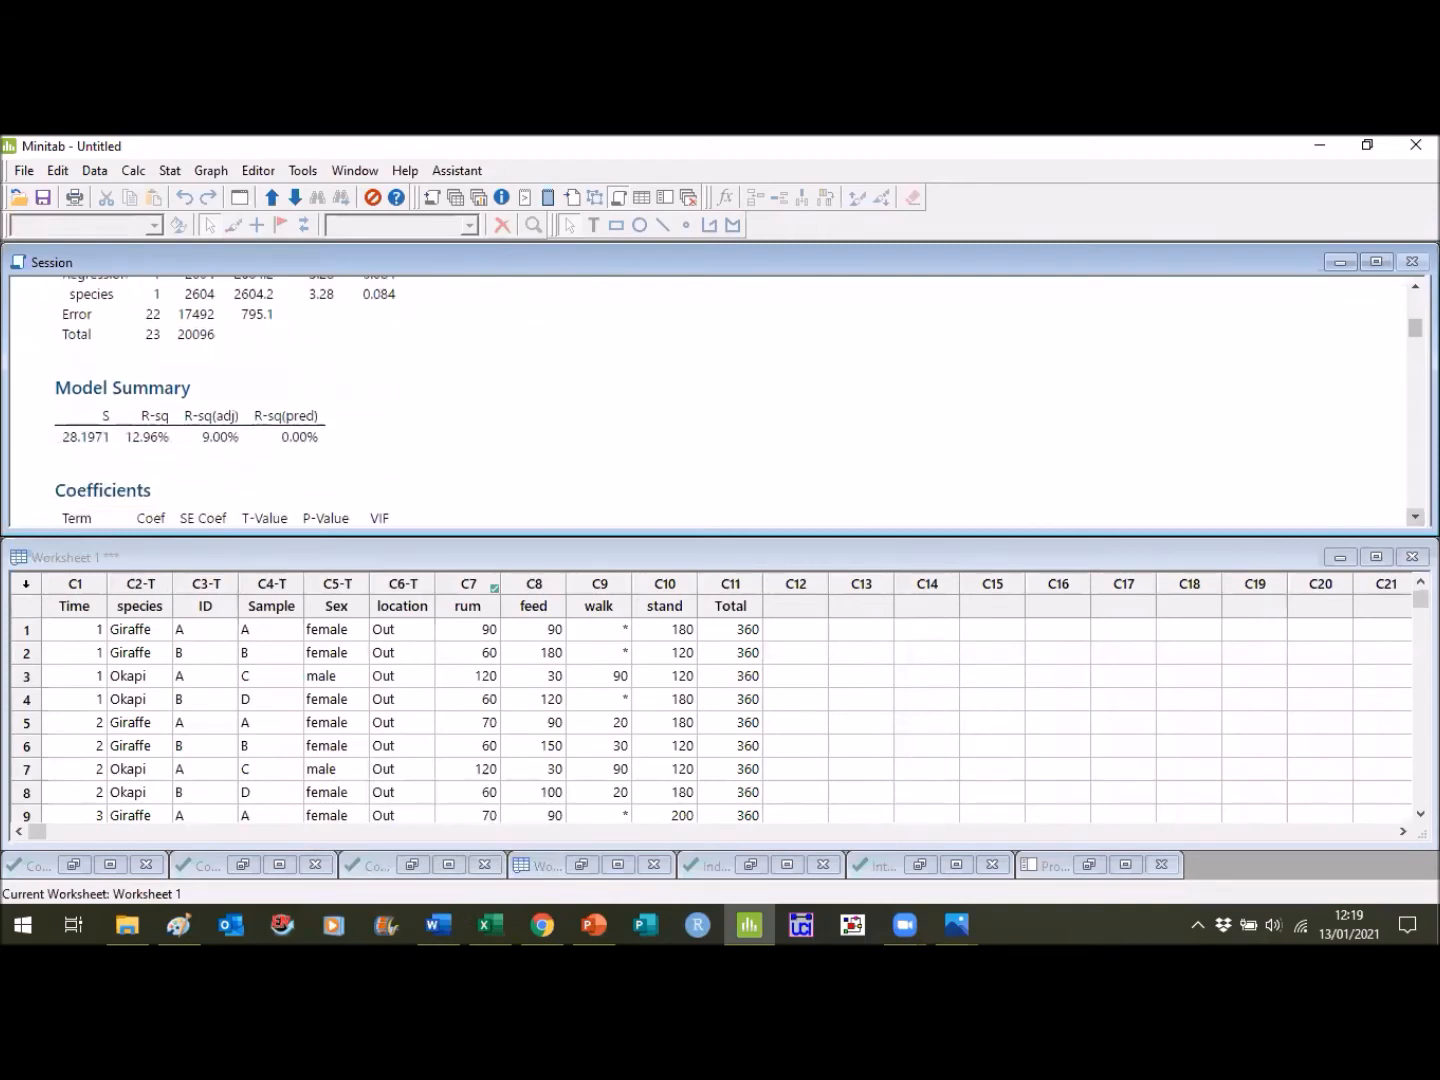
scroll(710, 400, "up", 2)
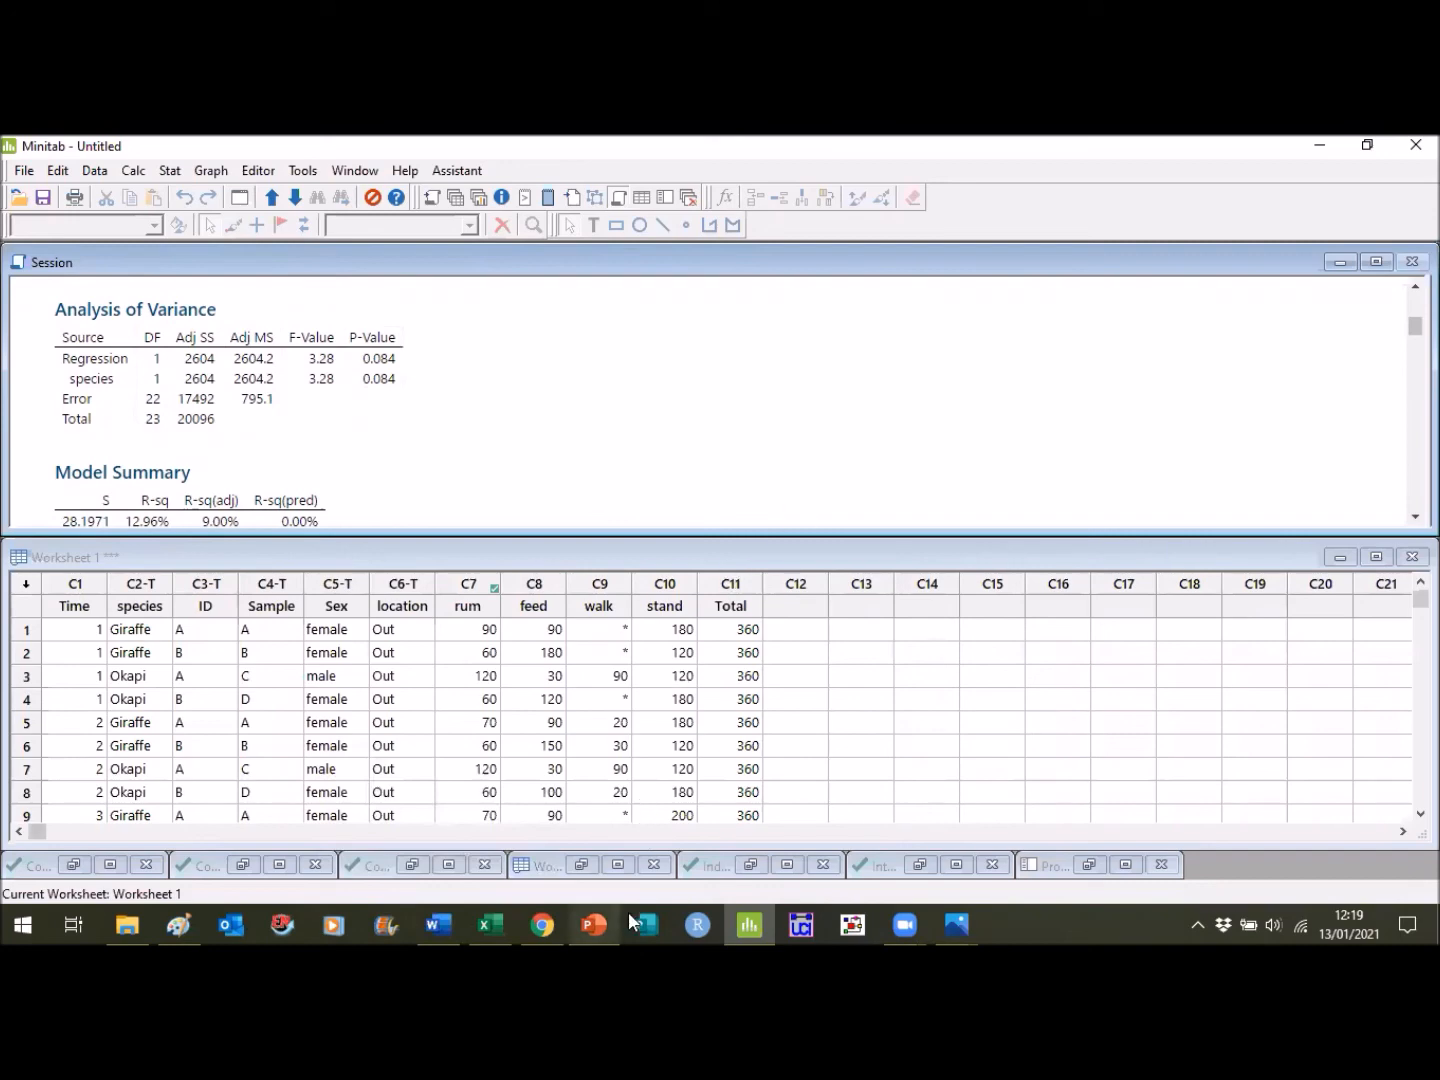
left_click(449, 922)
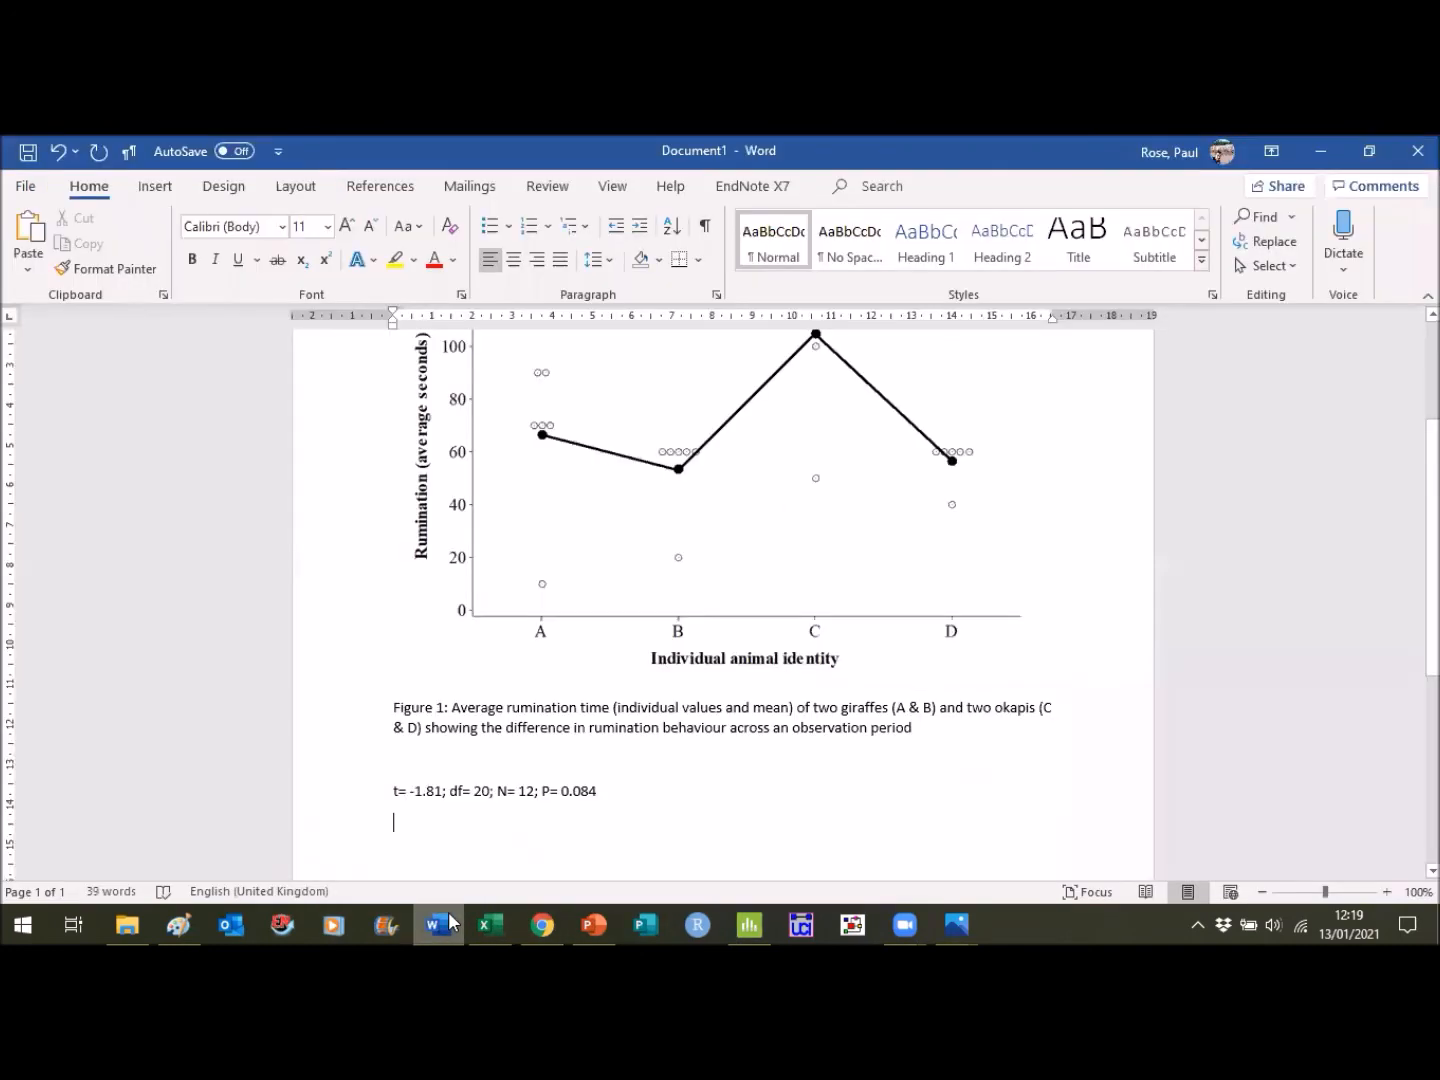
key("Return")
type("F=")
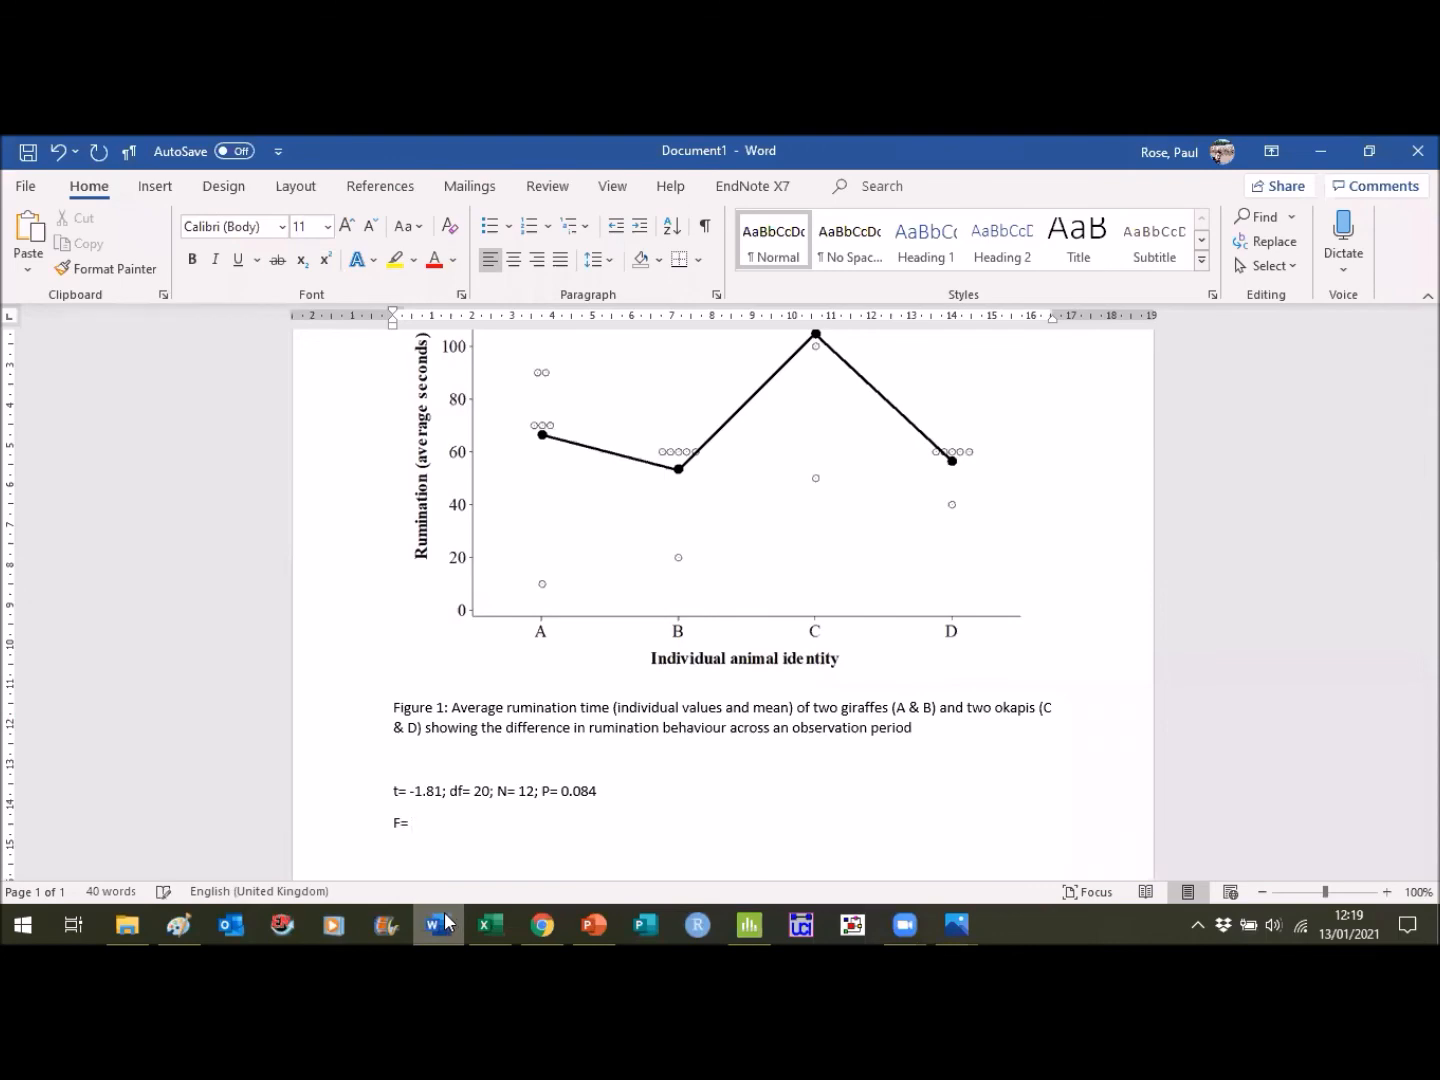
left_click(447, 921)
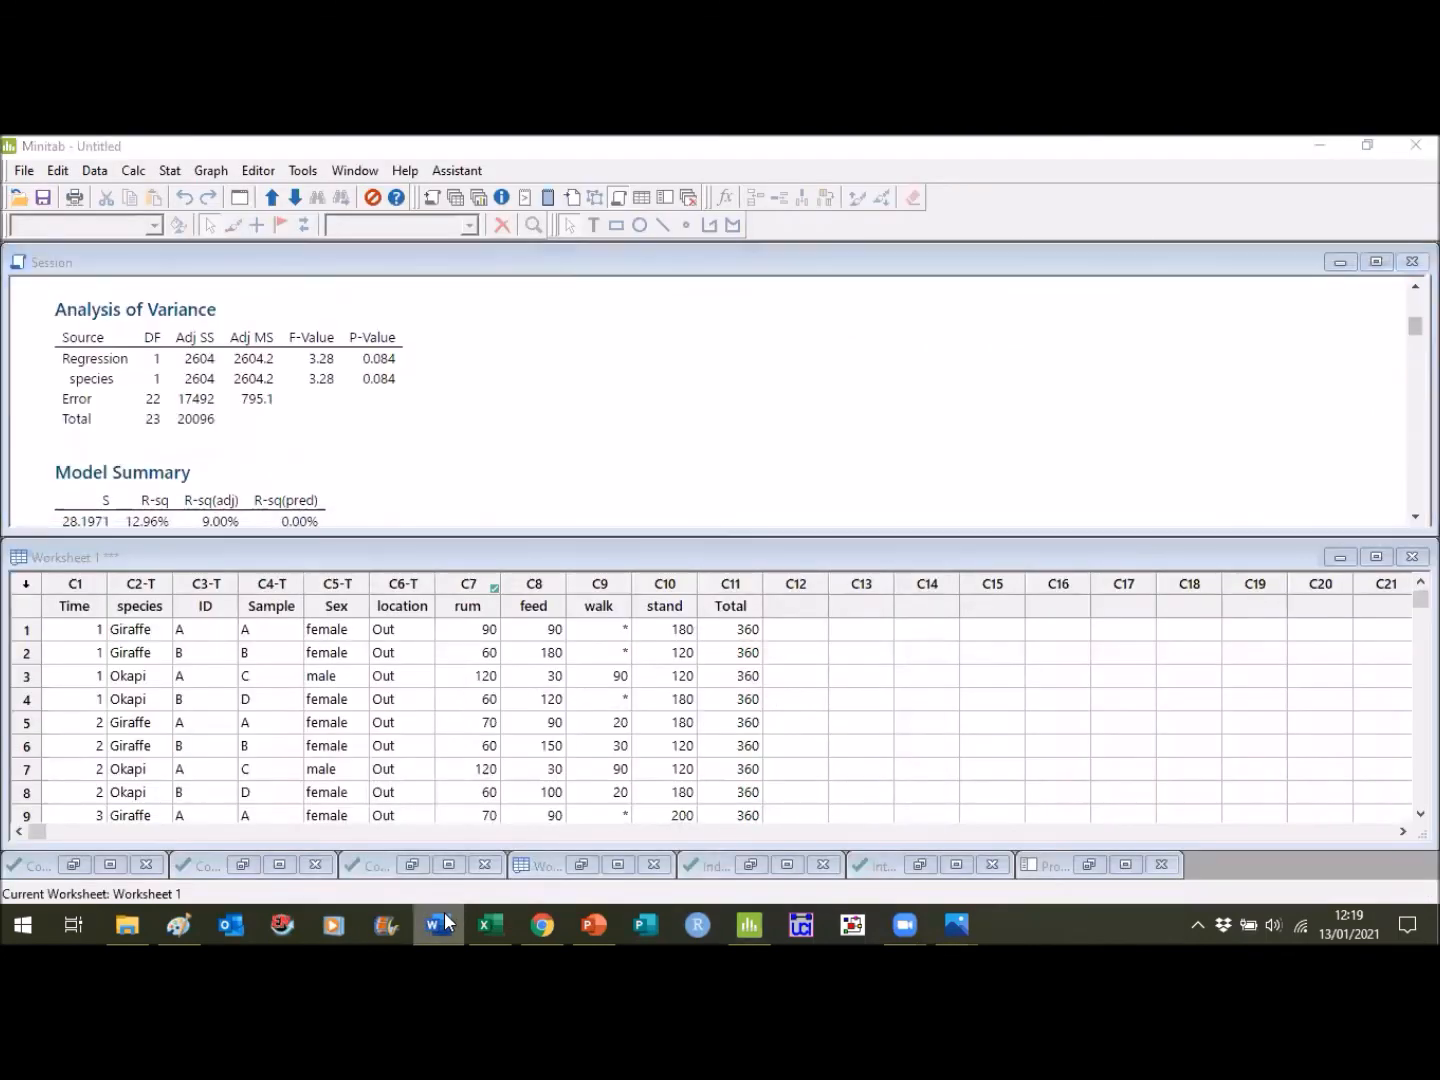
left_click(446, 921)
type("= 3.28")
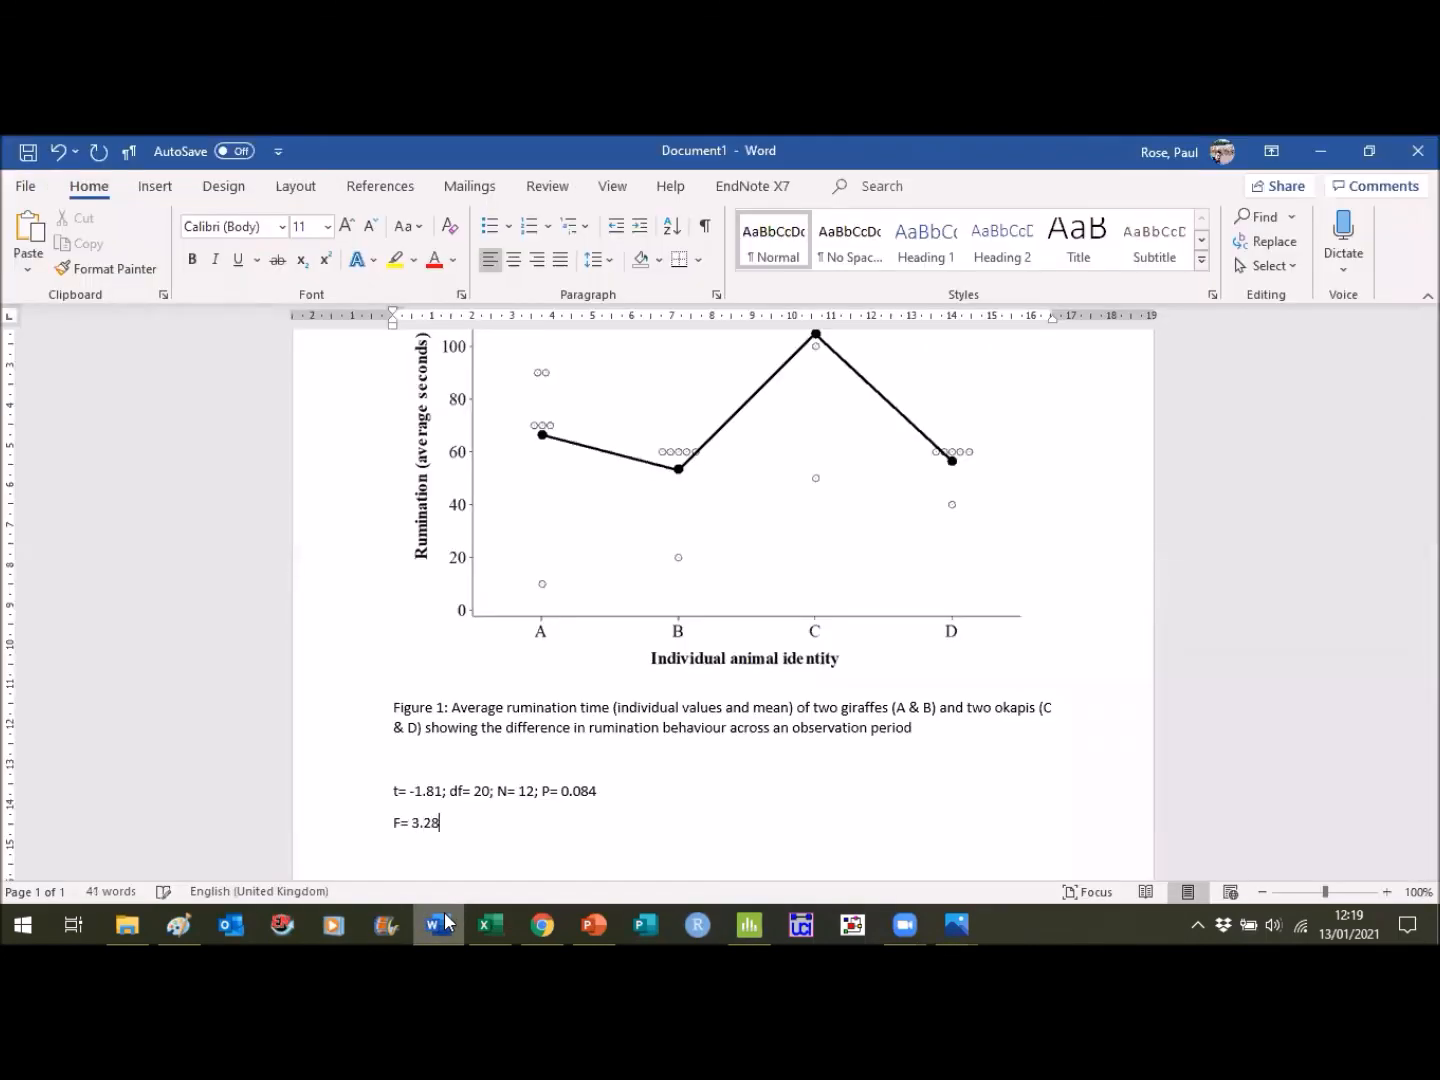
type(";")
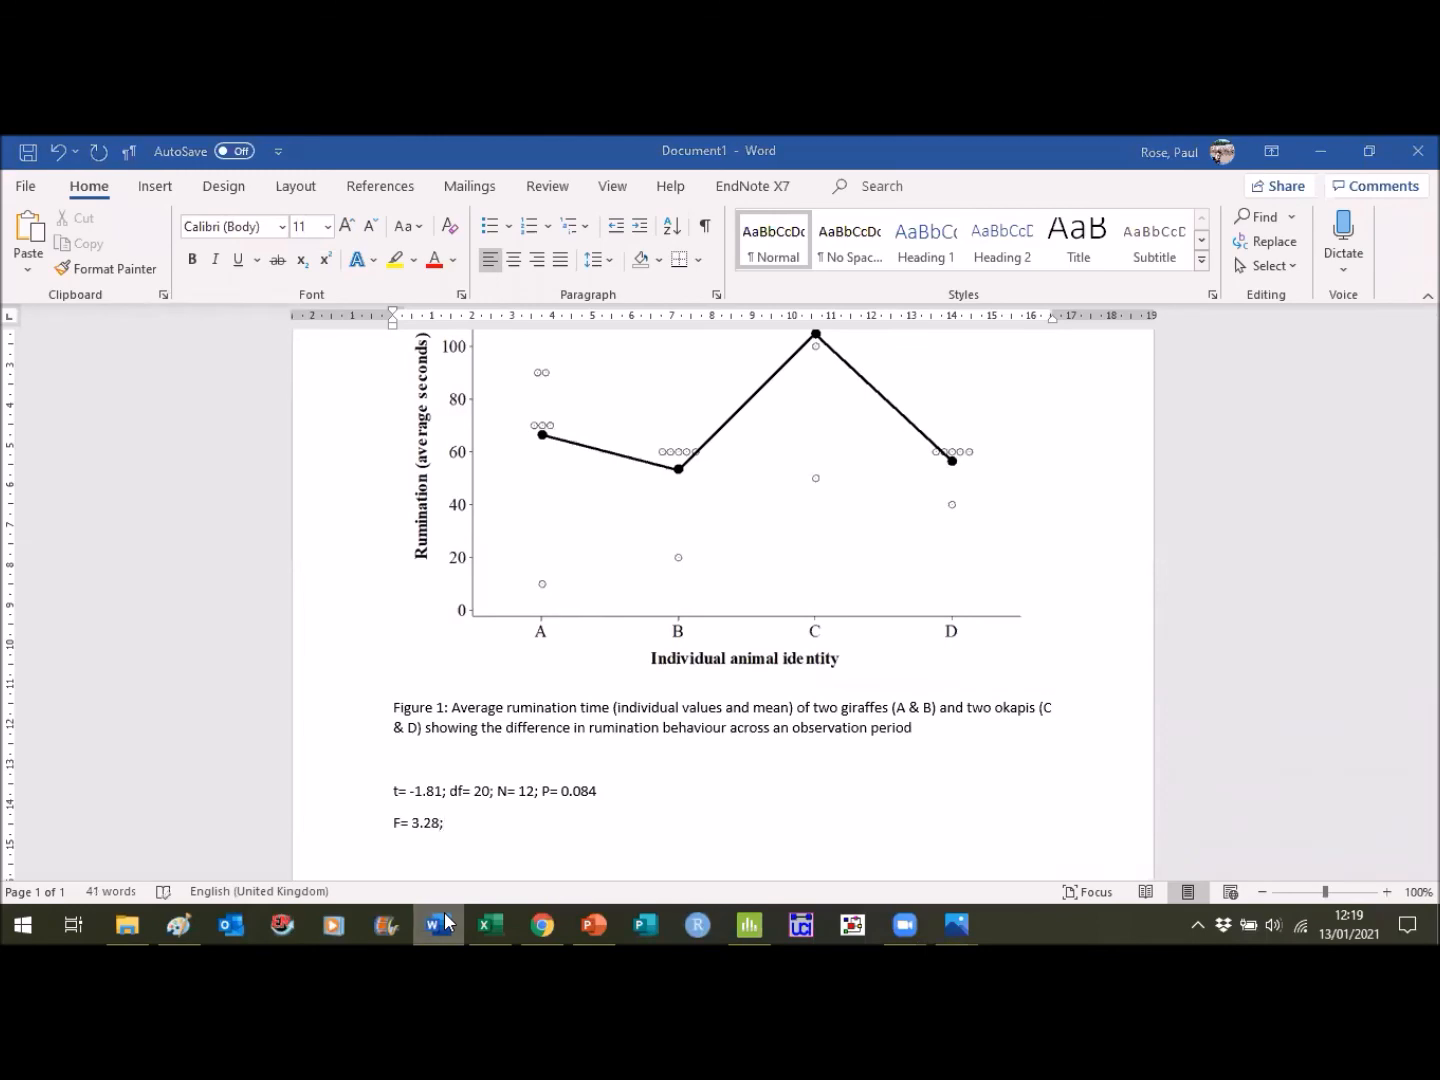
- Check the regression's degrees of freedom in Minitab and append "Df= 1;" to the F-value line in Word
left_click(447, 921)
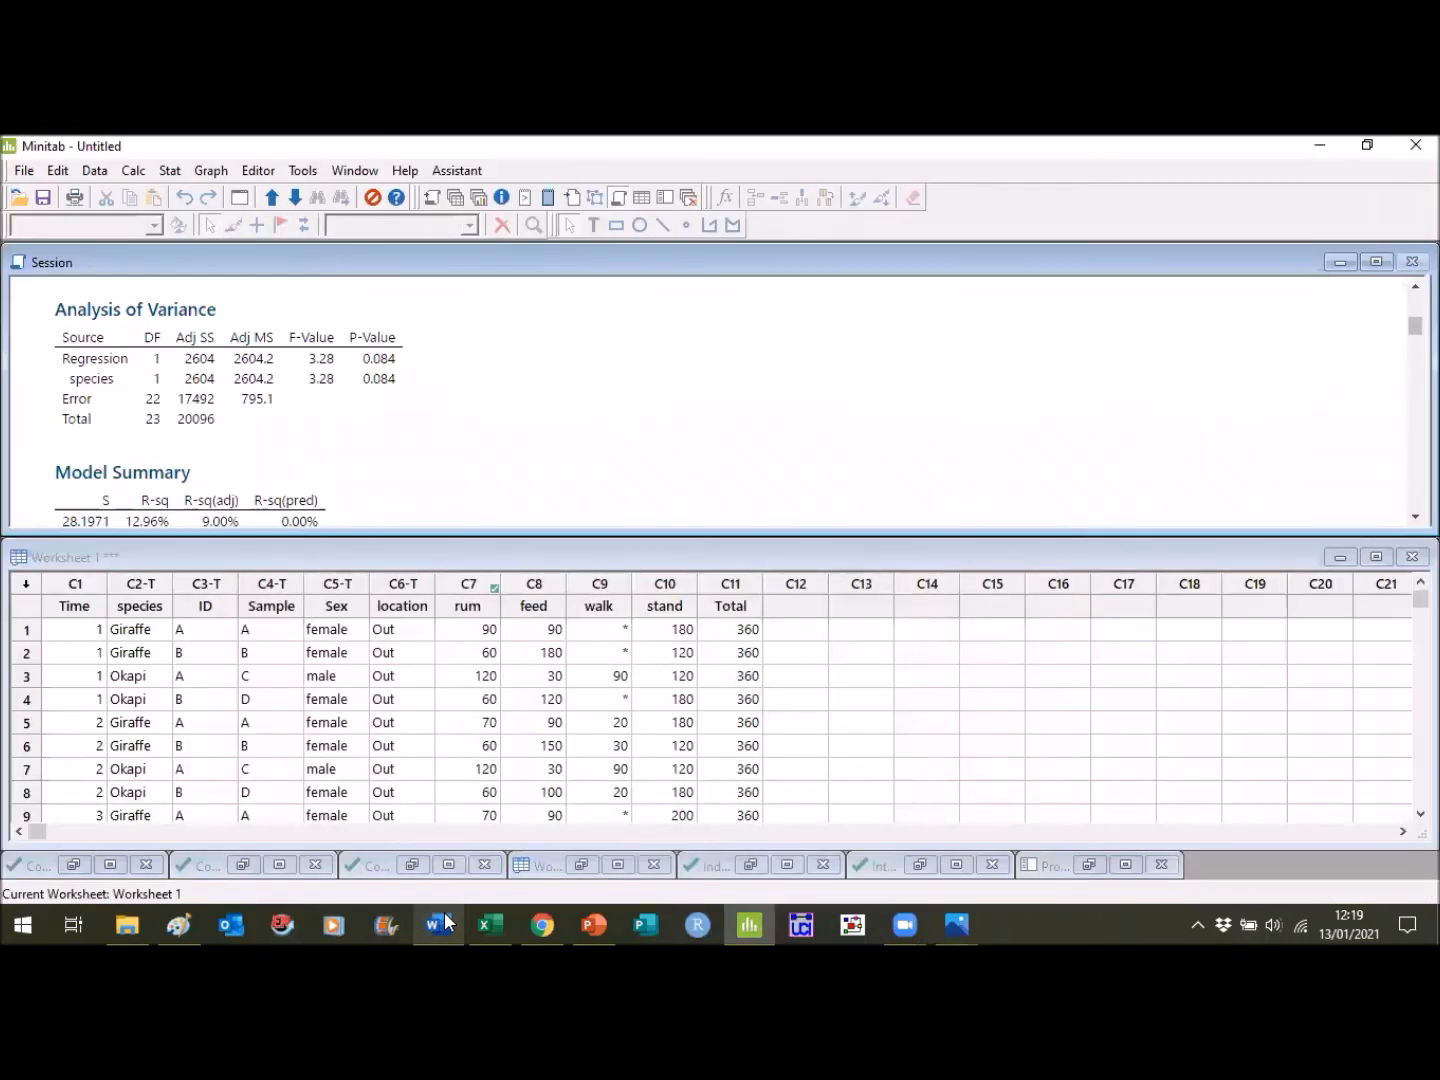
left_click(446, 922)
type("Df= ")
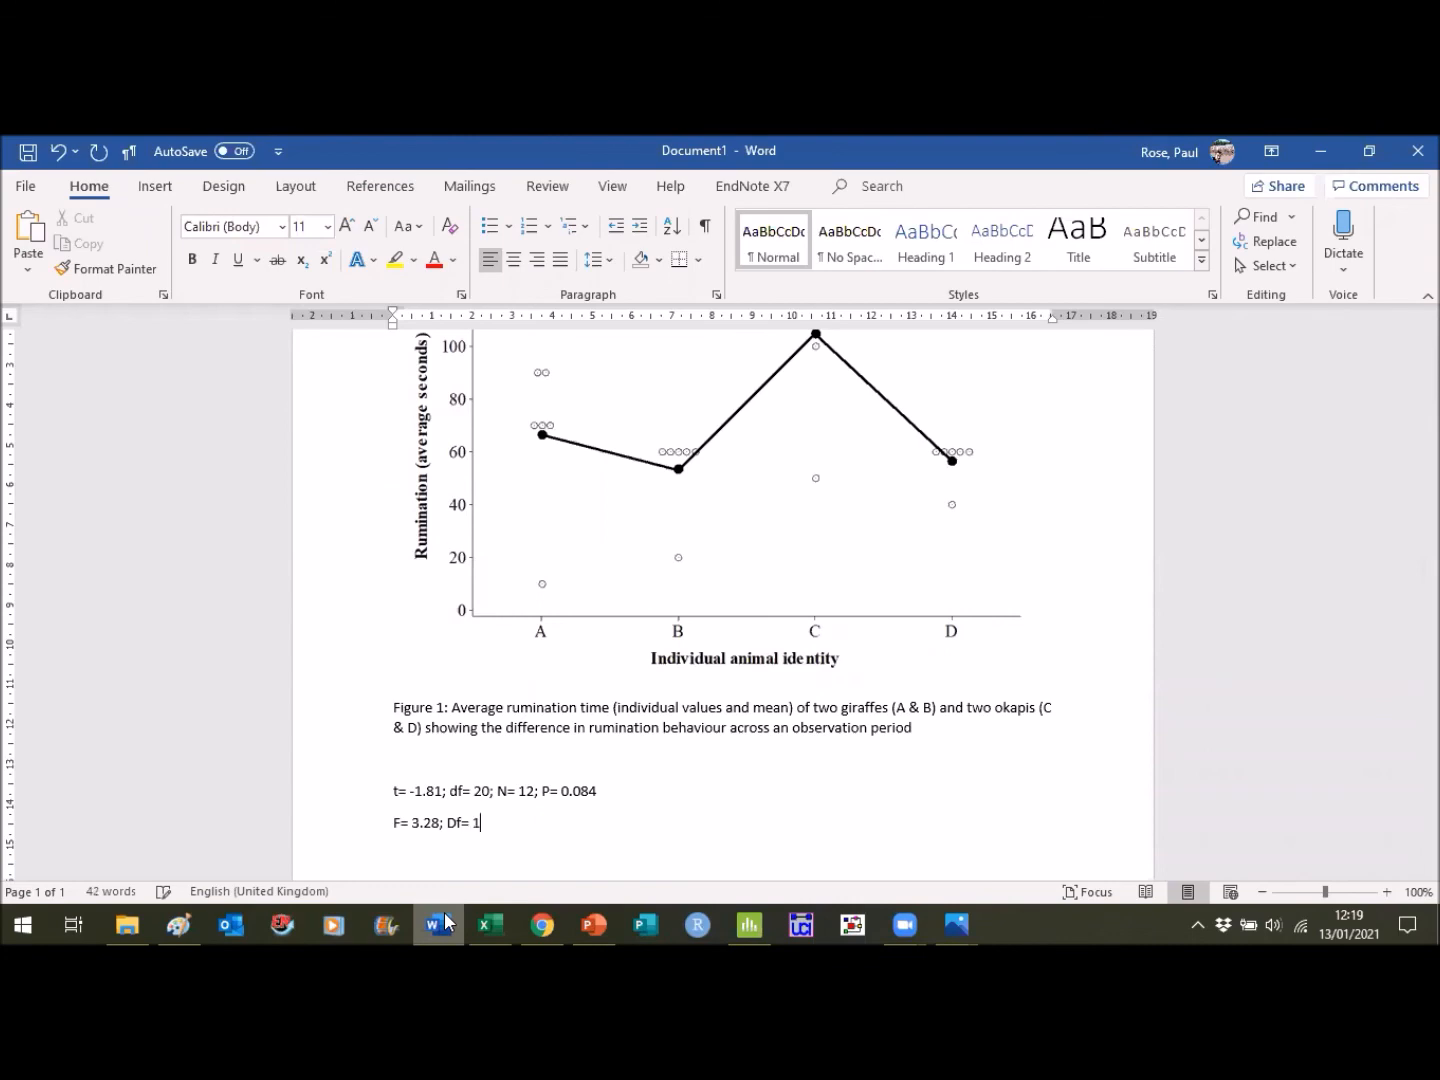
type("1;")
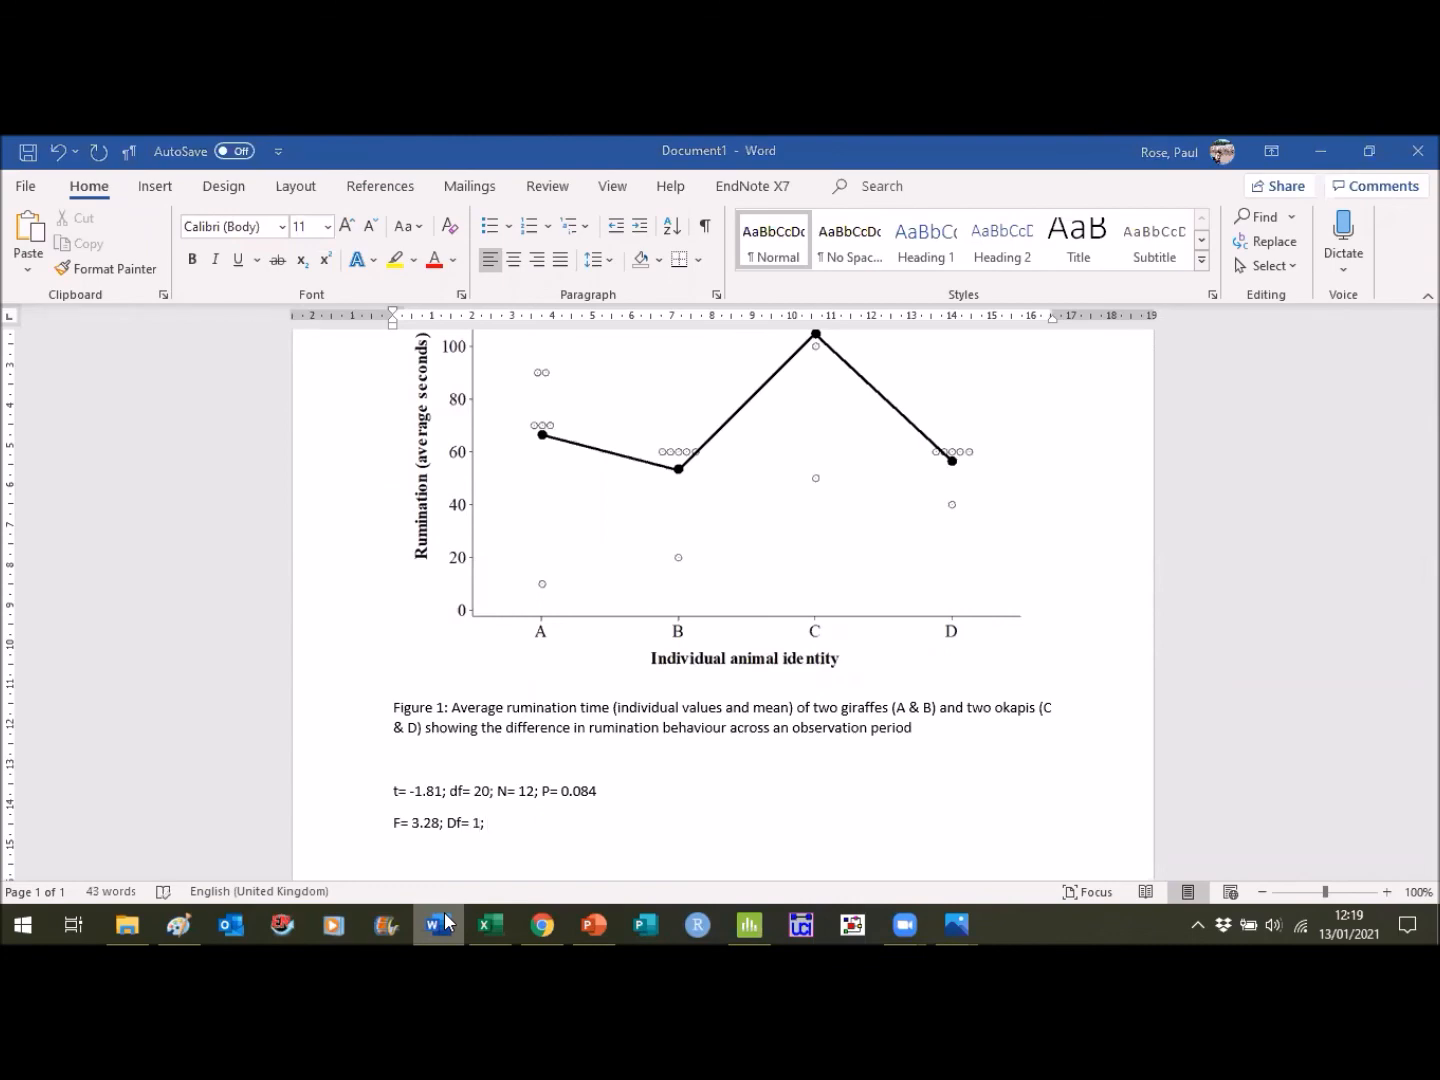
- Check the adjusted R-squared in Minitab's model summary and append "r= 9%;" to the regression results line in Word
left_click(447, 922)
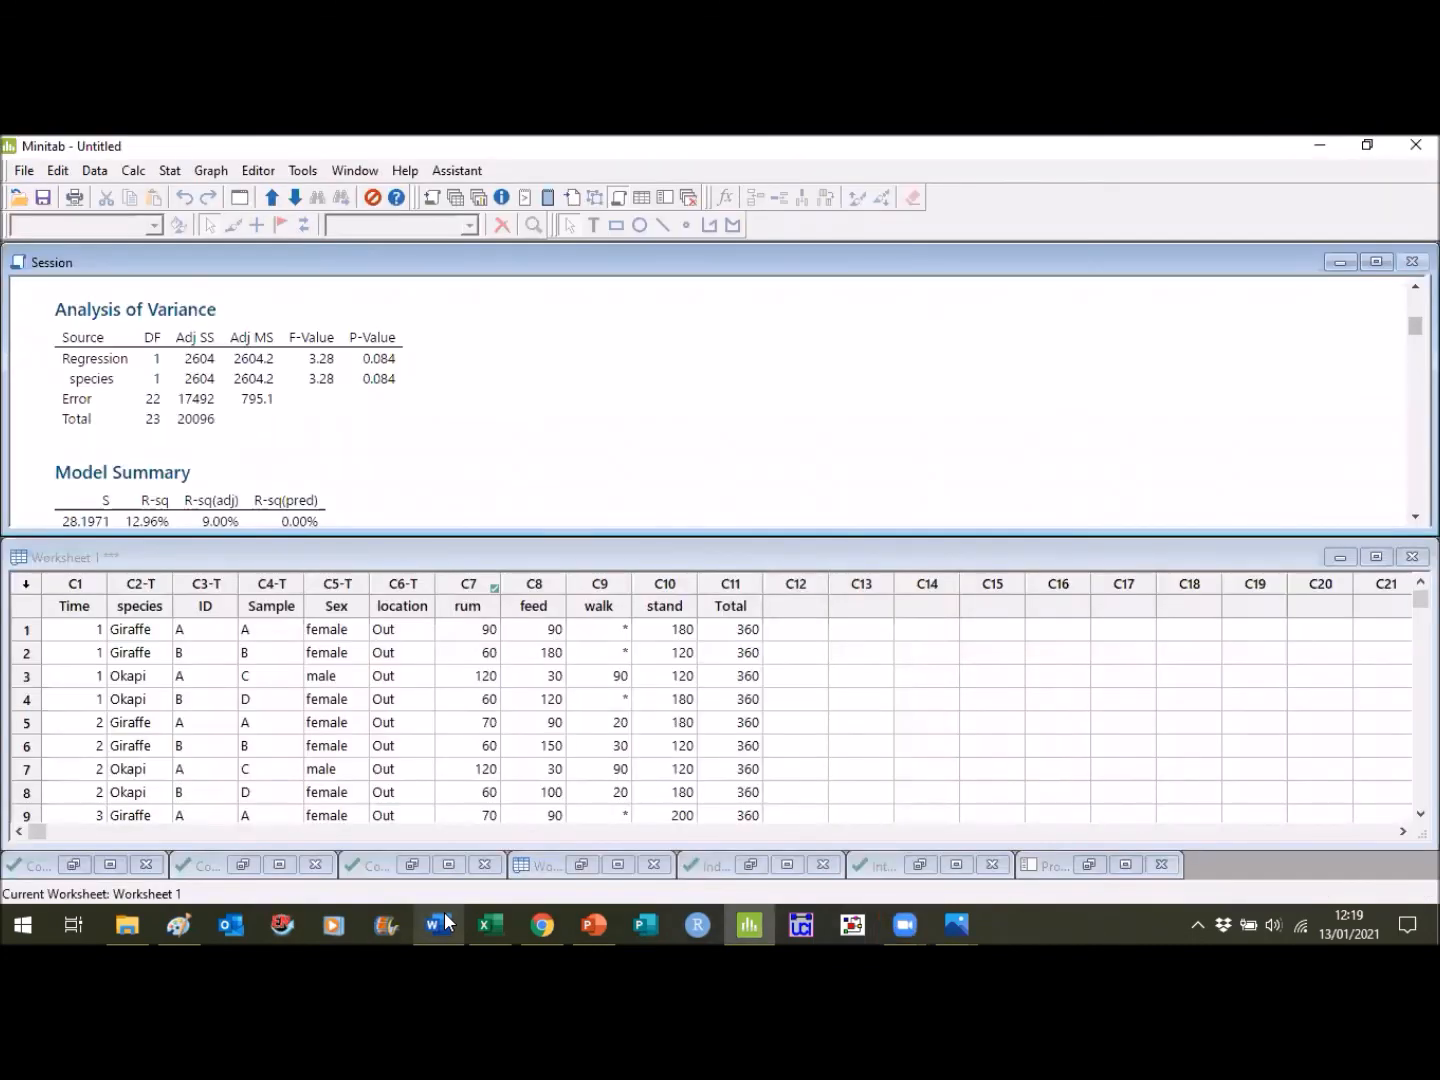
left_click(447, 921)
type("r")
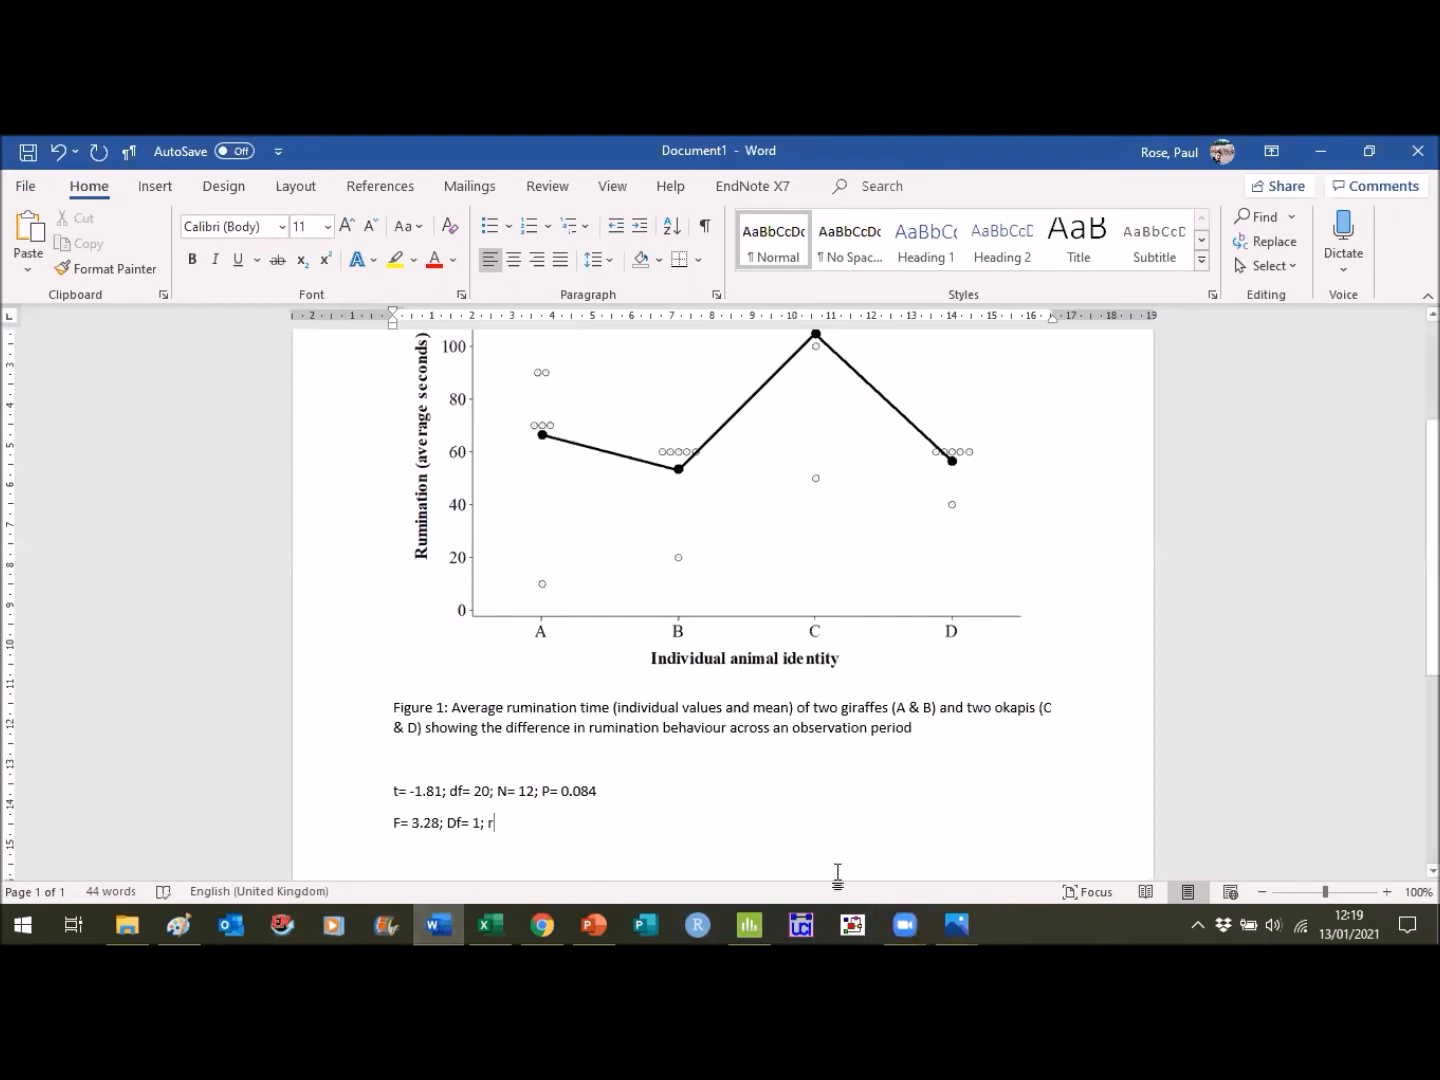
mouse_move(900, 918)
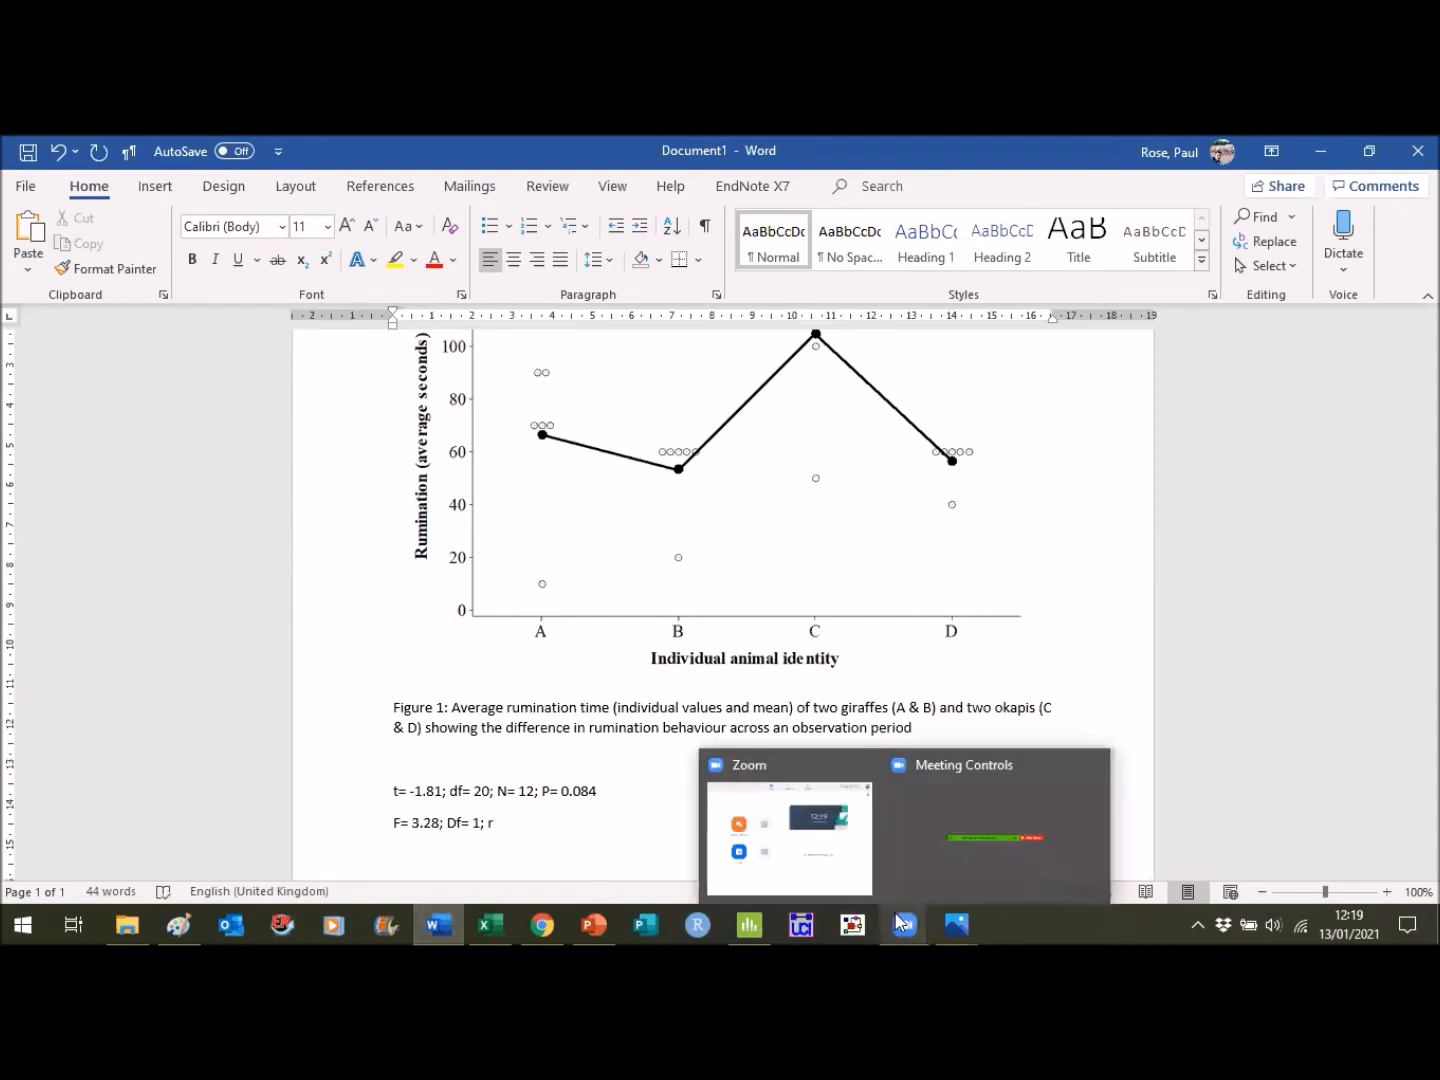
left_click(950, 875)
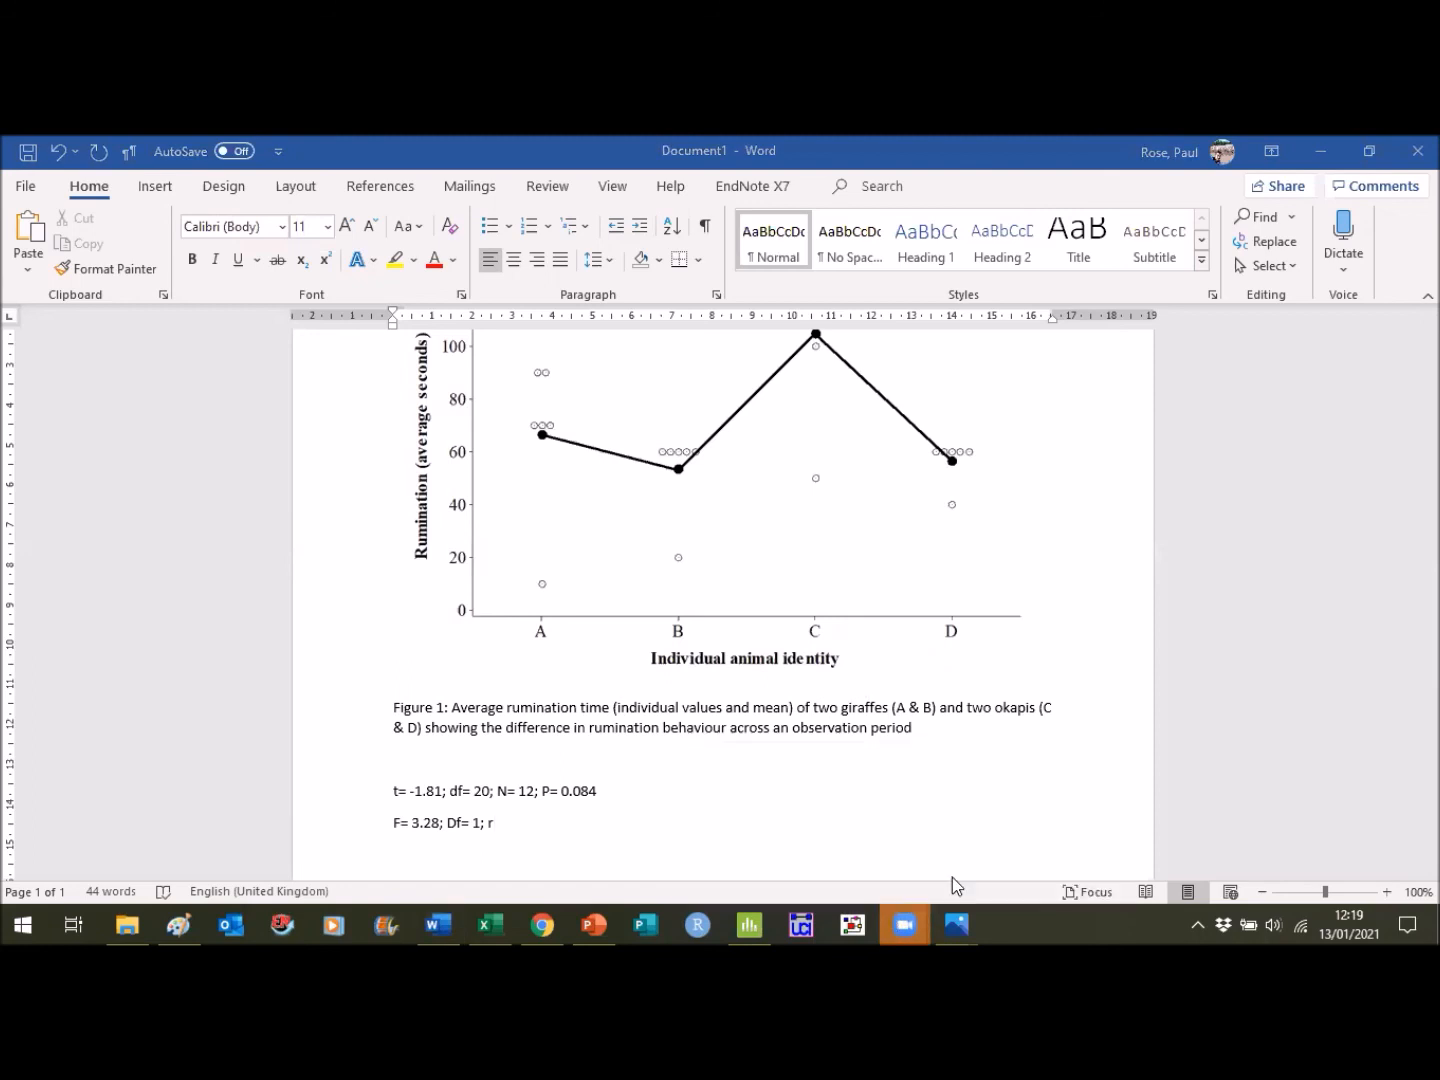
left_click(535, 842)
type("= 0")
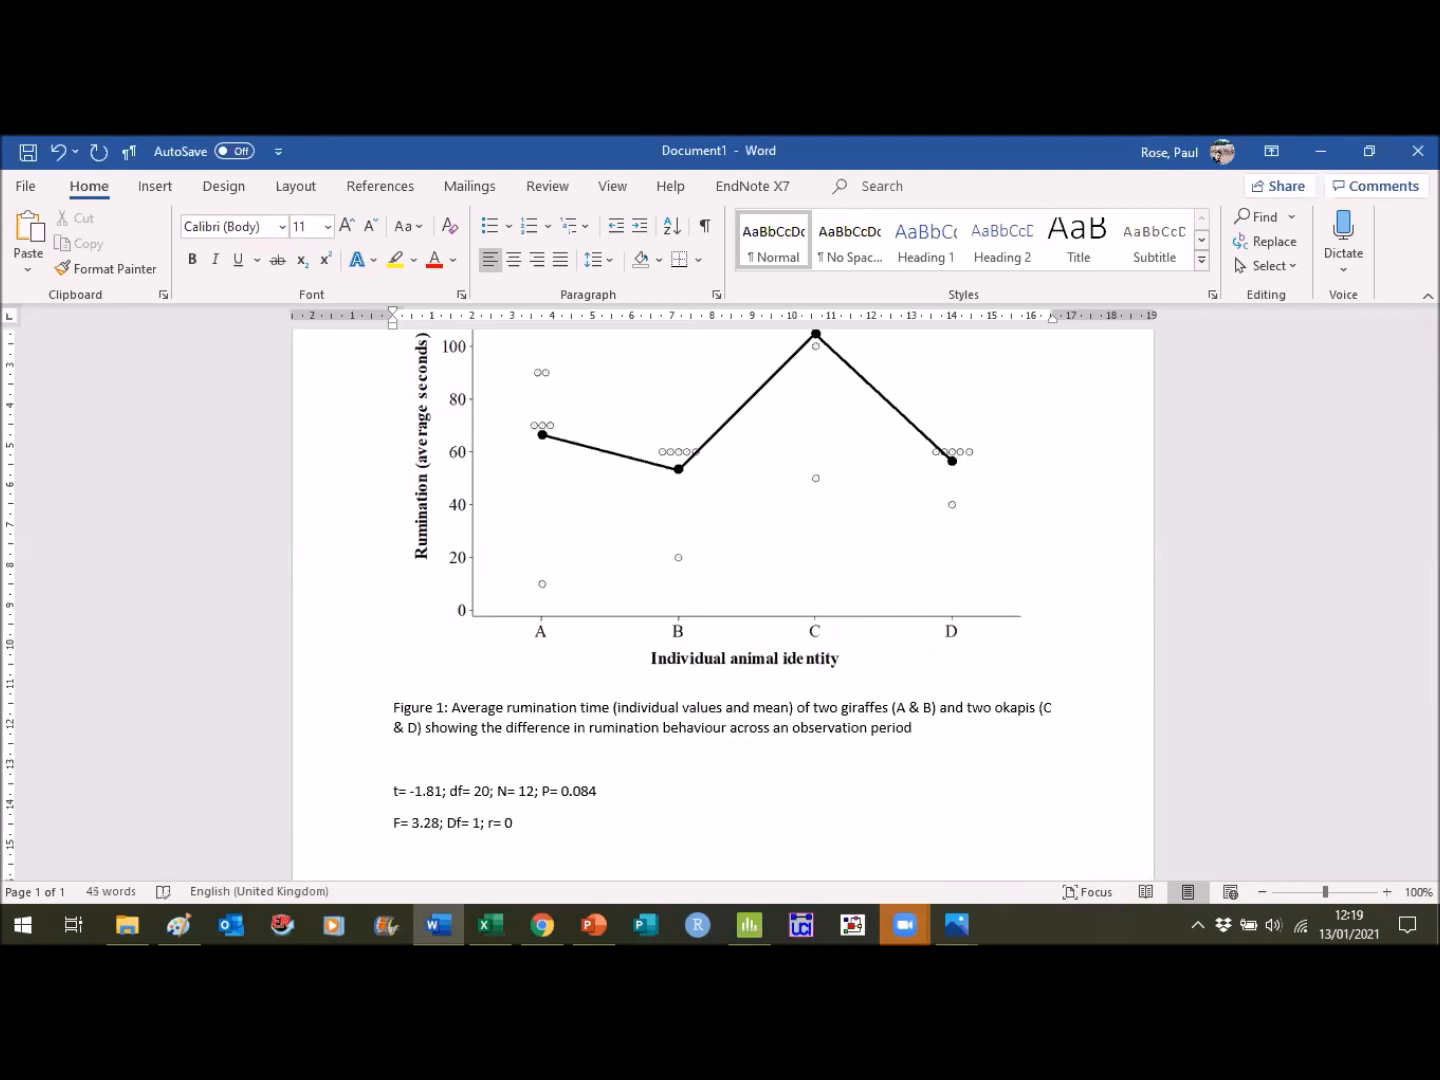
key("BackSpace")
type("9%; P=")
- Complete the regression results line in Word with "P= 0.084" from the Minitab output and begin a new line
left_click(438, 920)
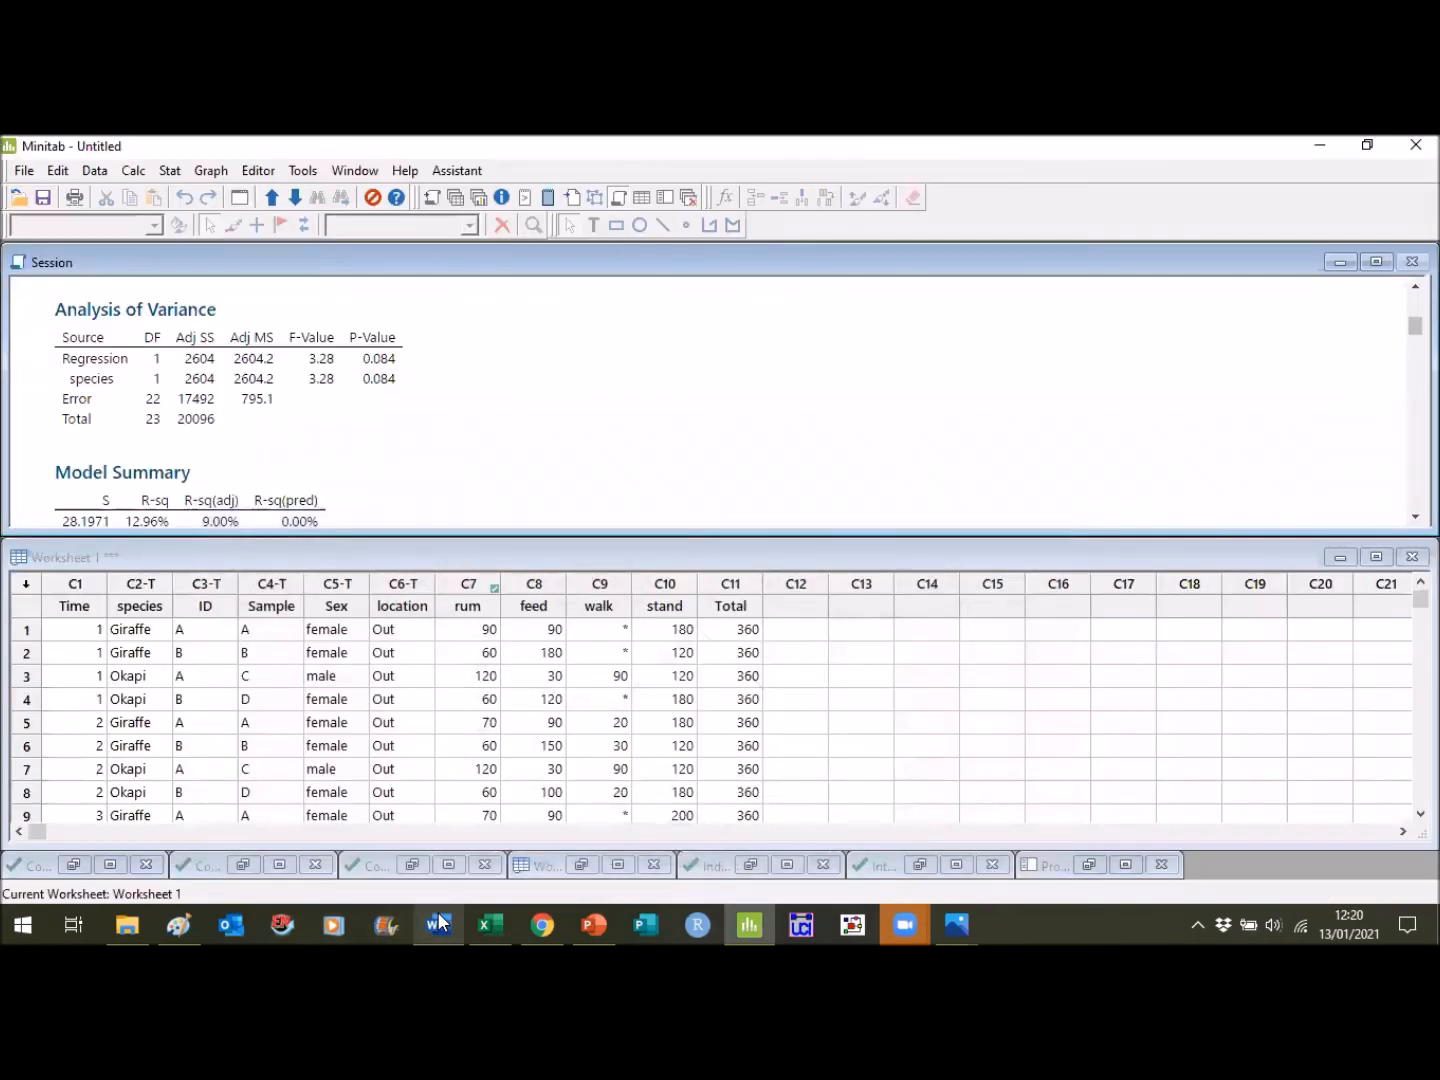
left_click(438, 914)
type("0.084")
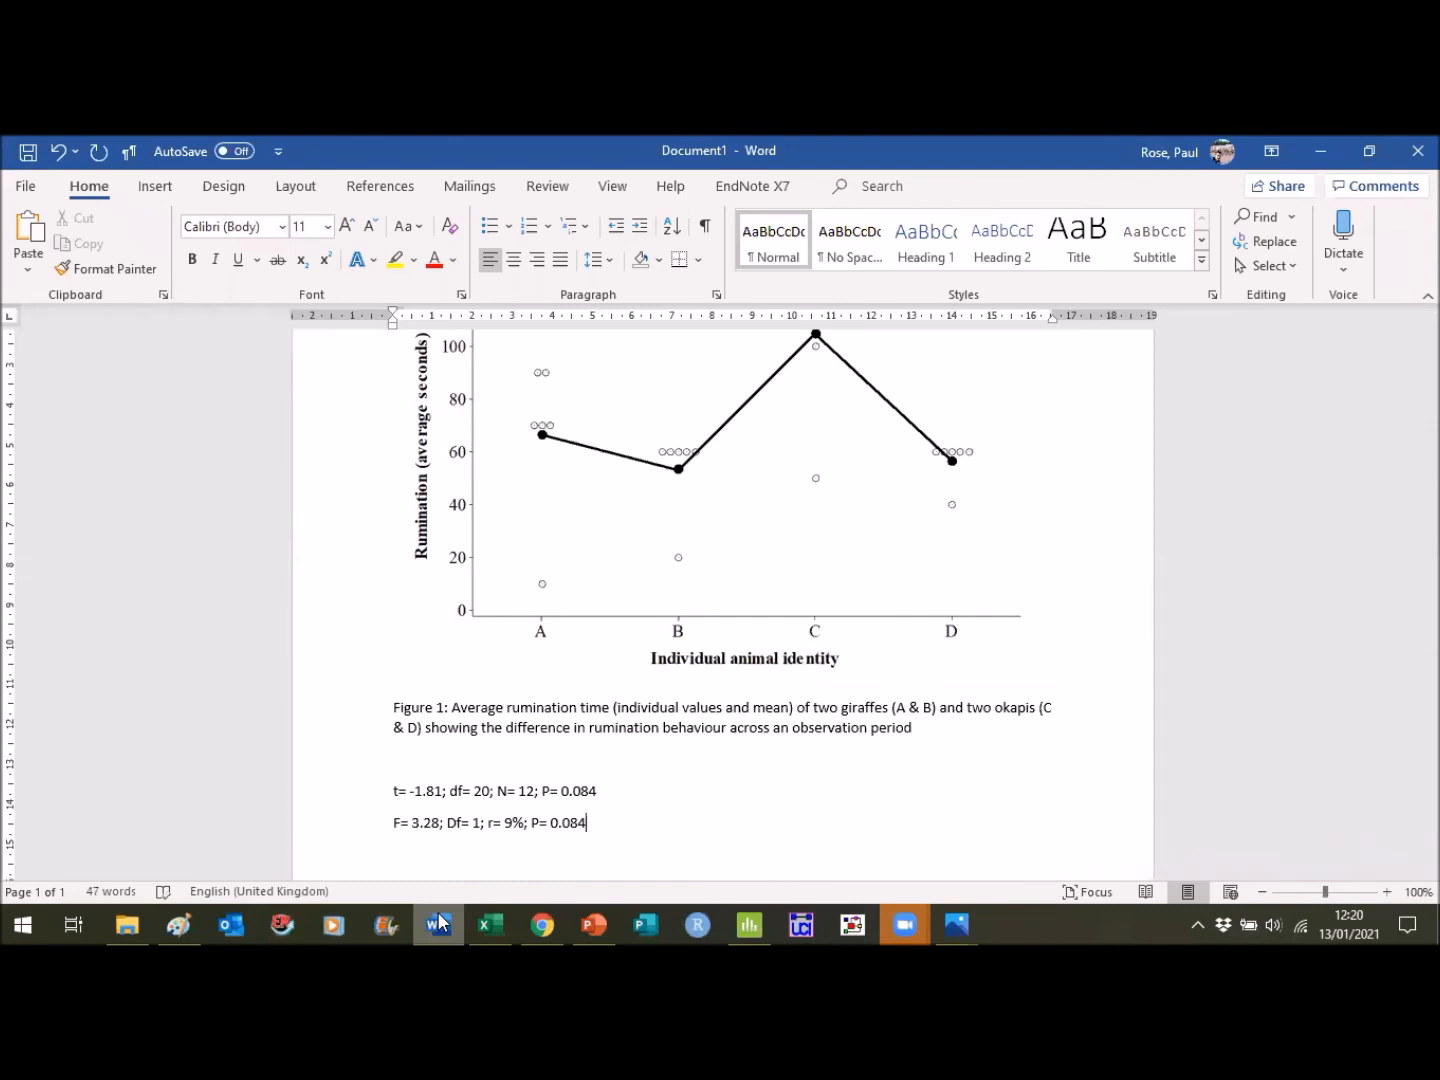
key("Return")
- Switch to Minitab and review the mixed effects model's factor information, variance components and tests of fixed effects
left_click(436, 913)
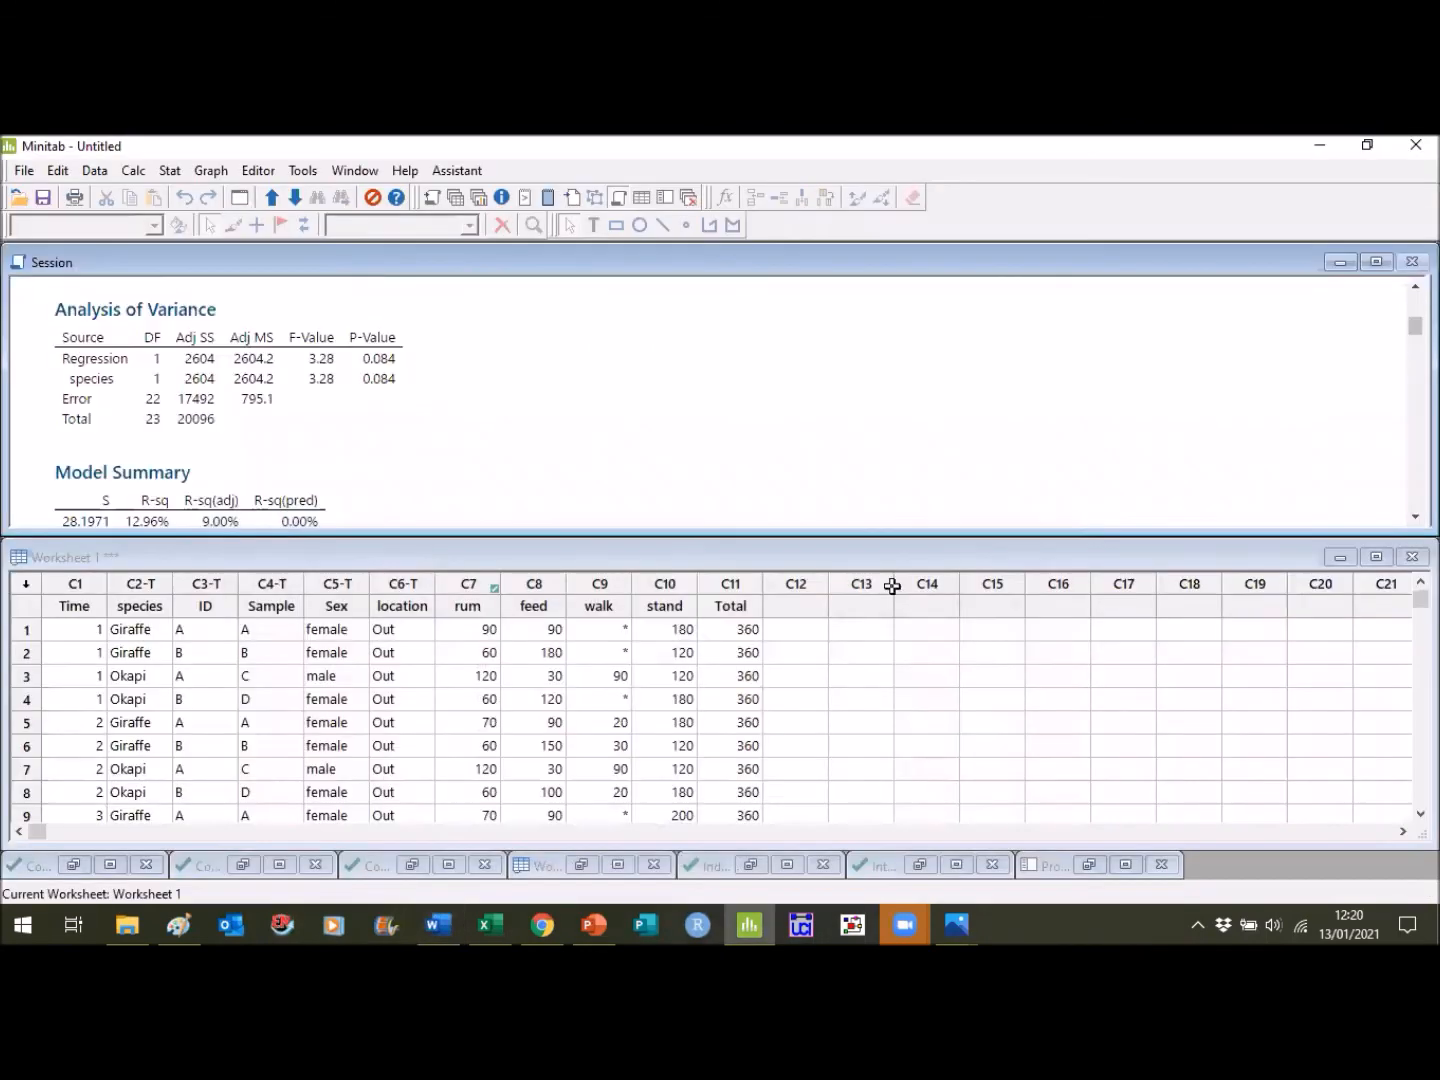
left_click(1415, 518)
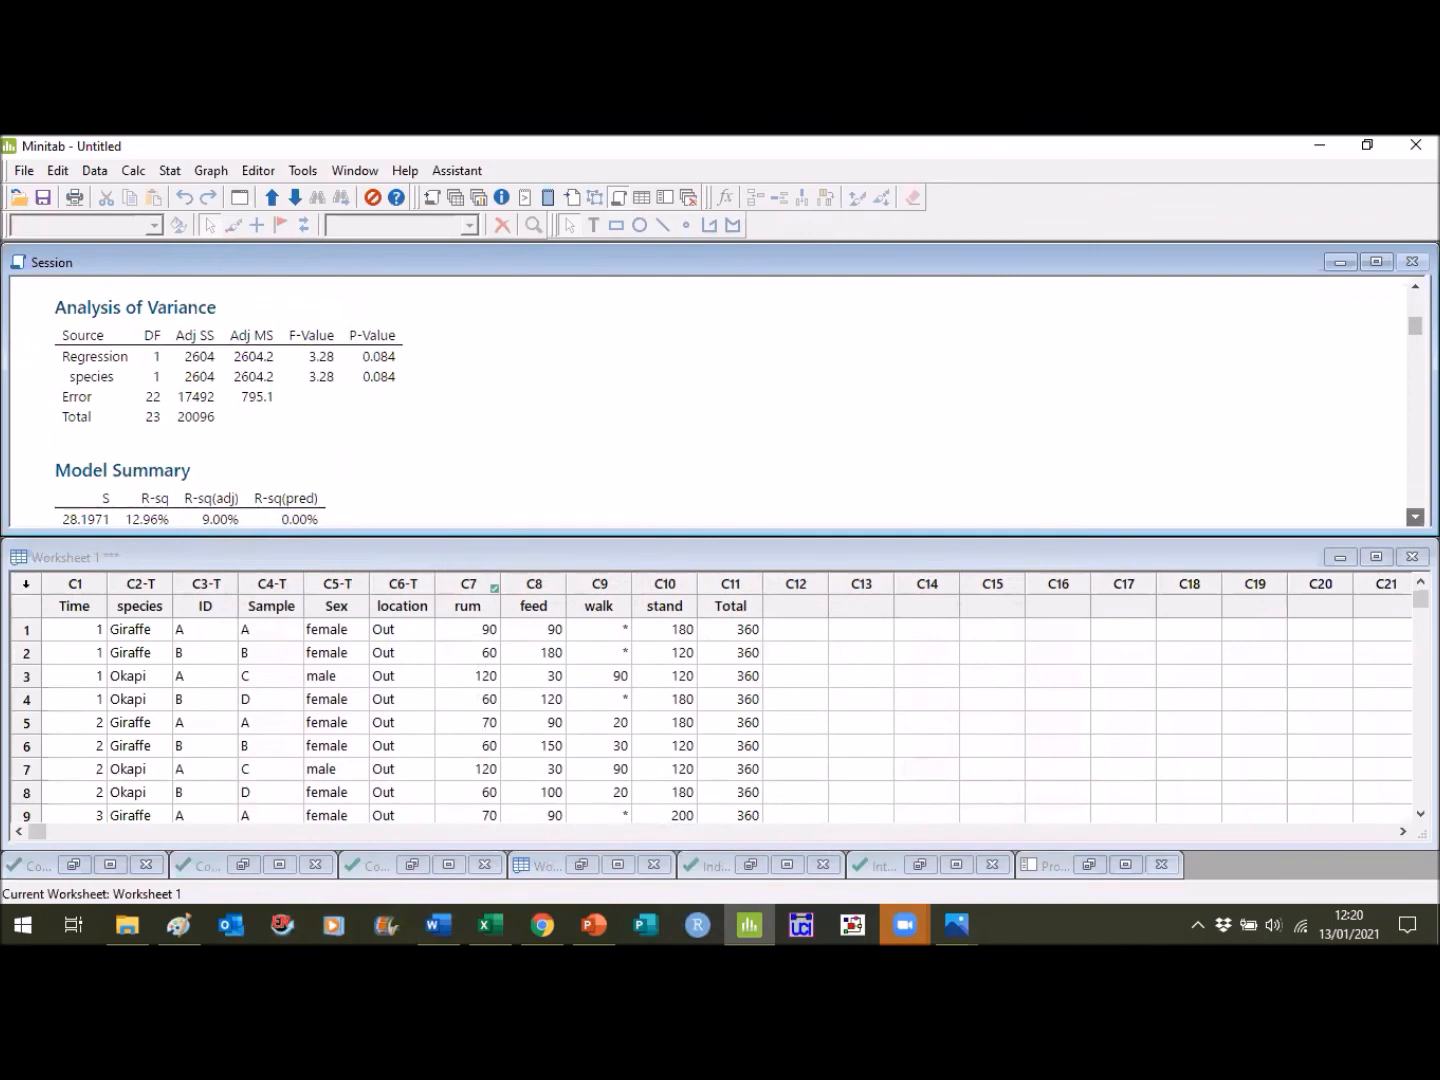
left_click_drag(1415, 518, 1415, 518)
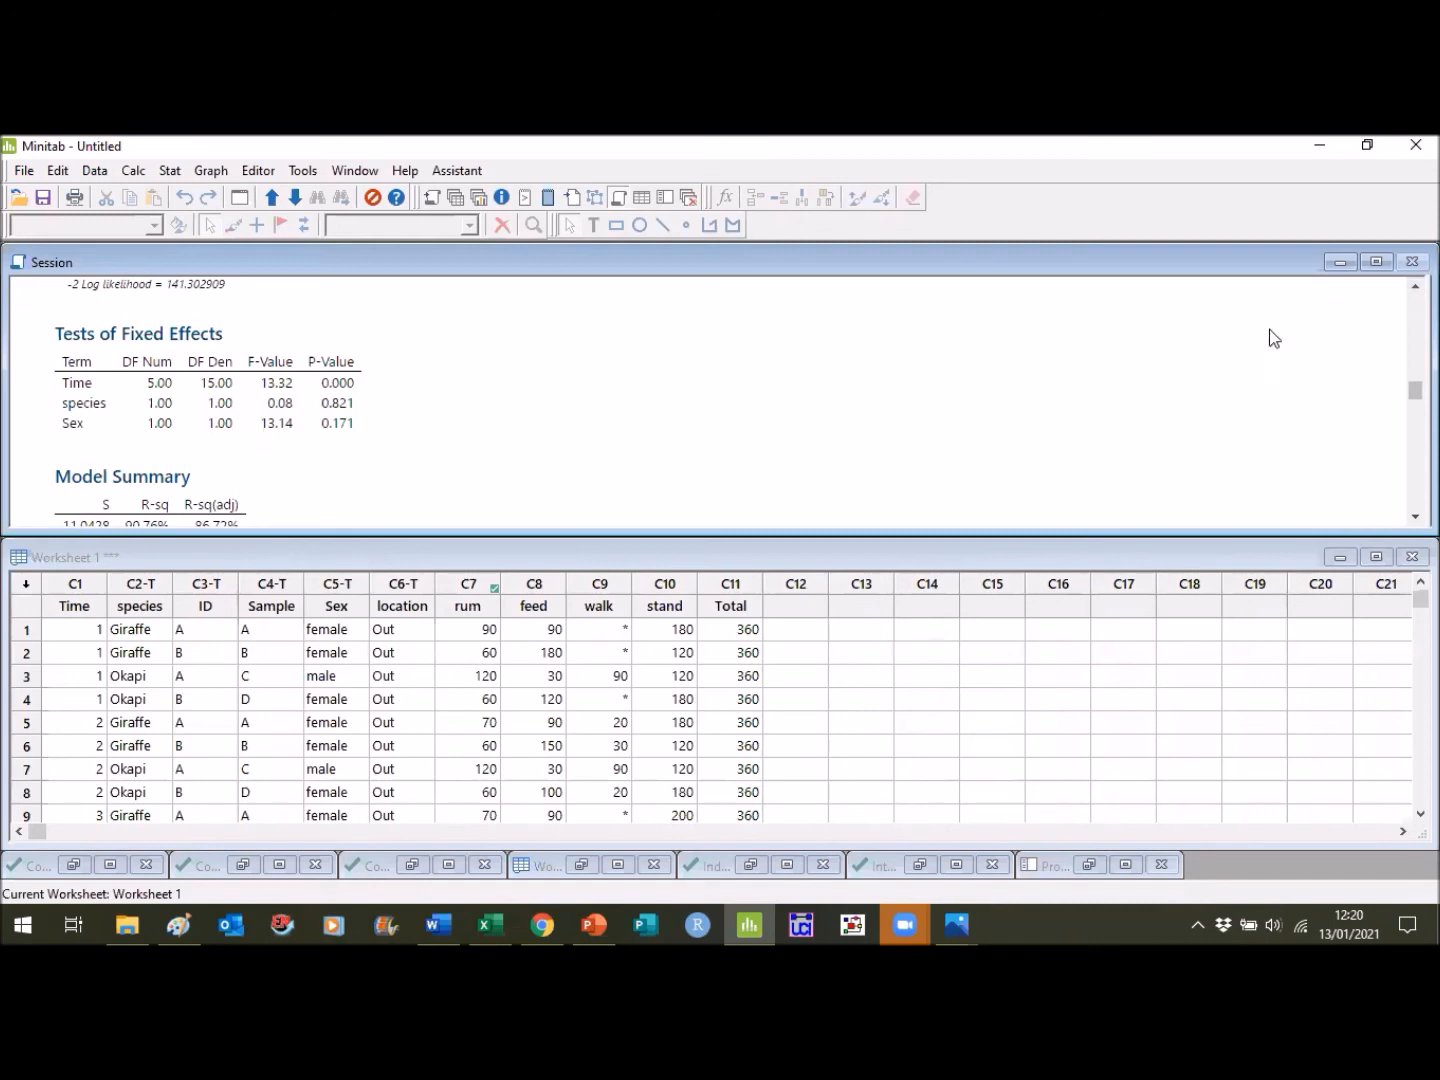
scroll(700, 401, "up", 4)
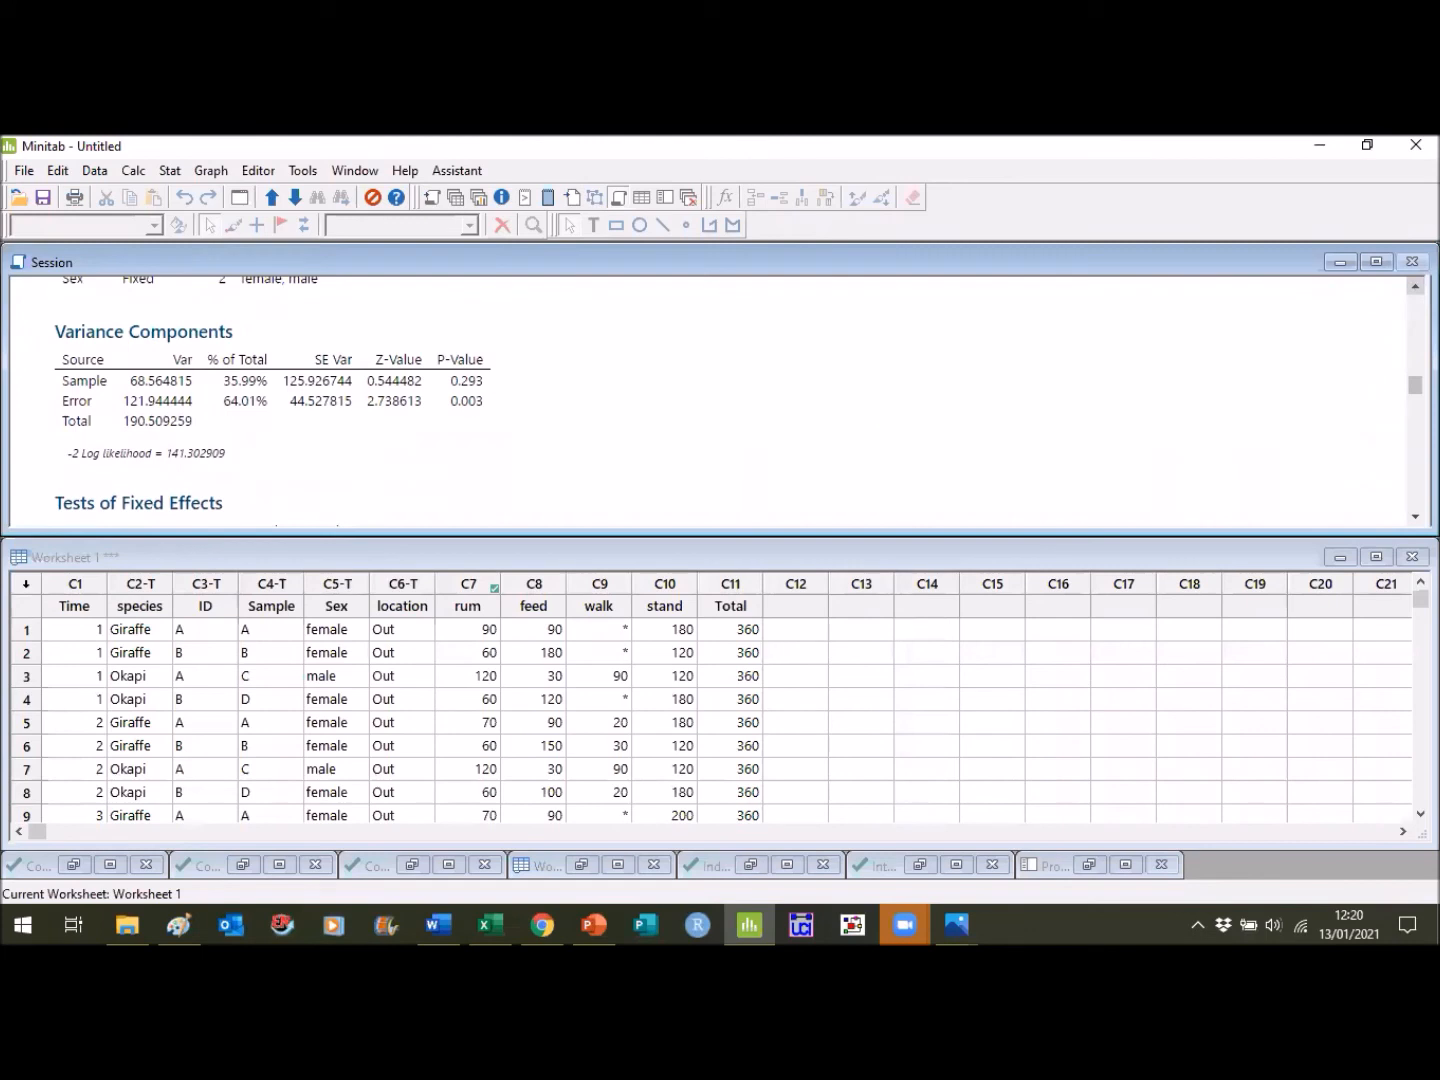
scroll(700, 401, "up", 2)
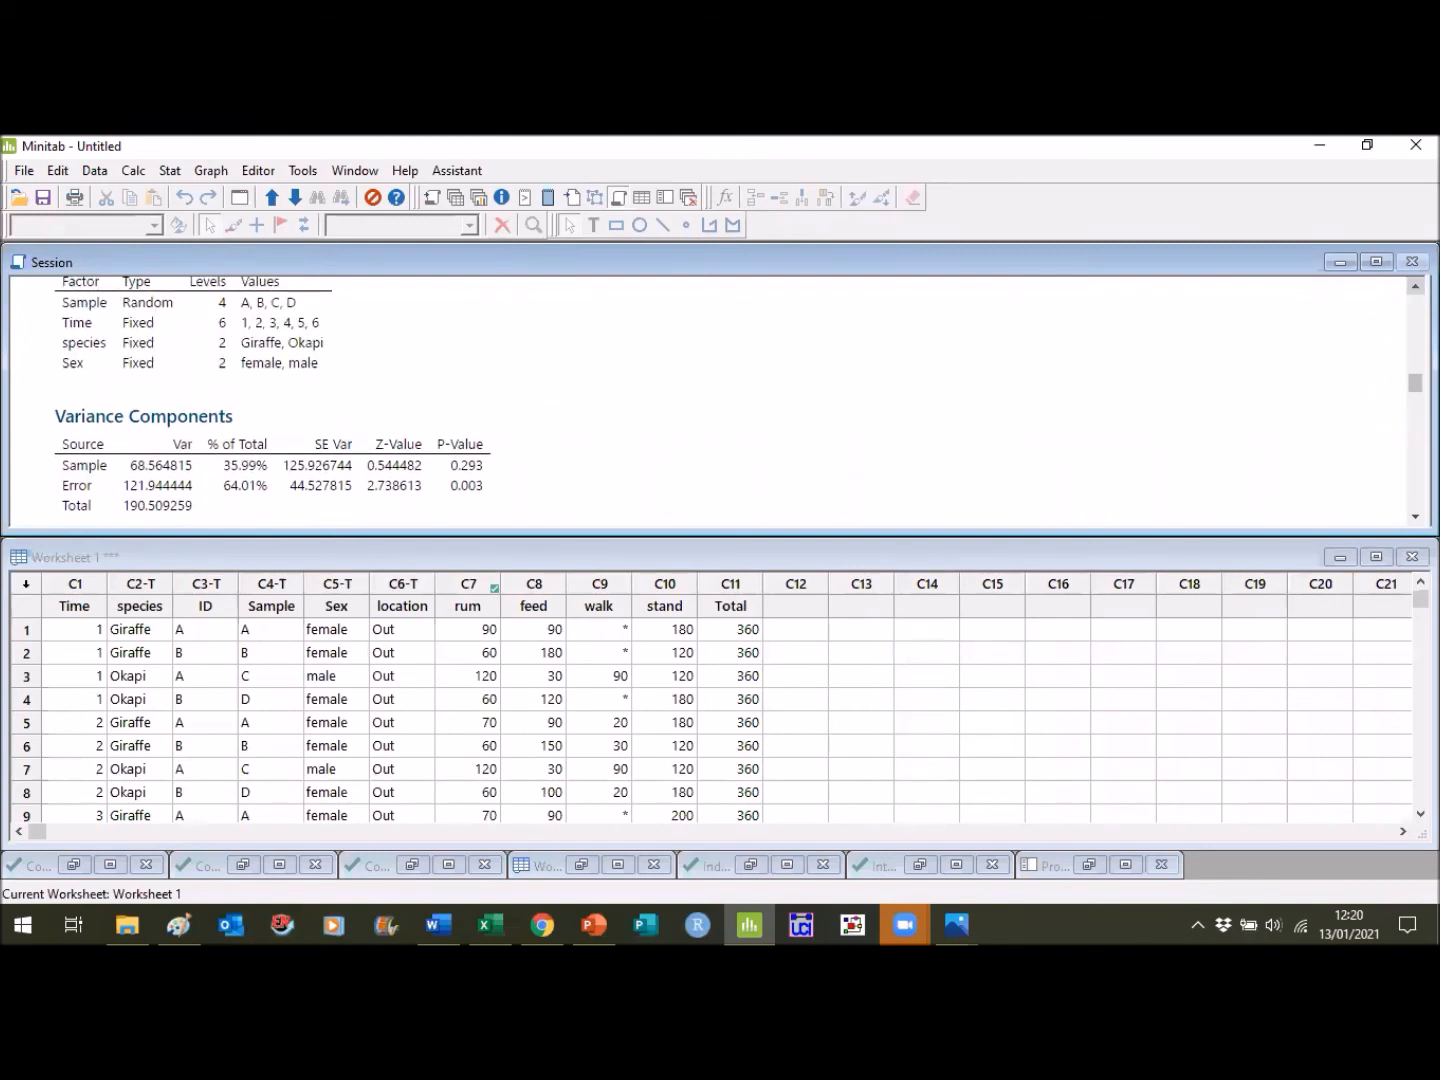
scroll(1133, 442, "up", 1)
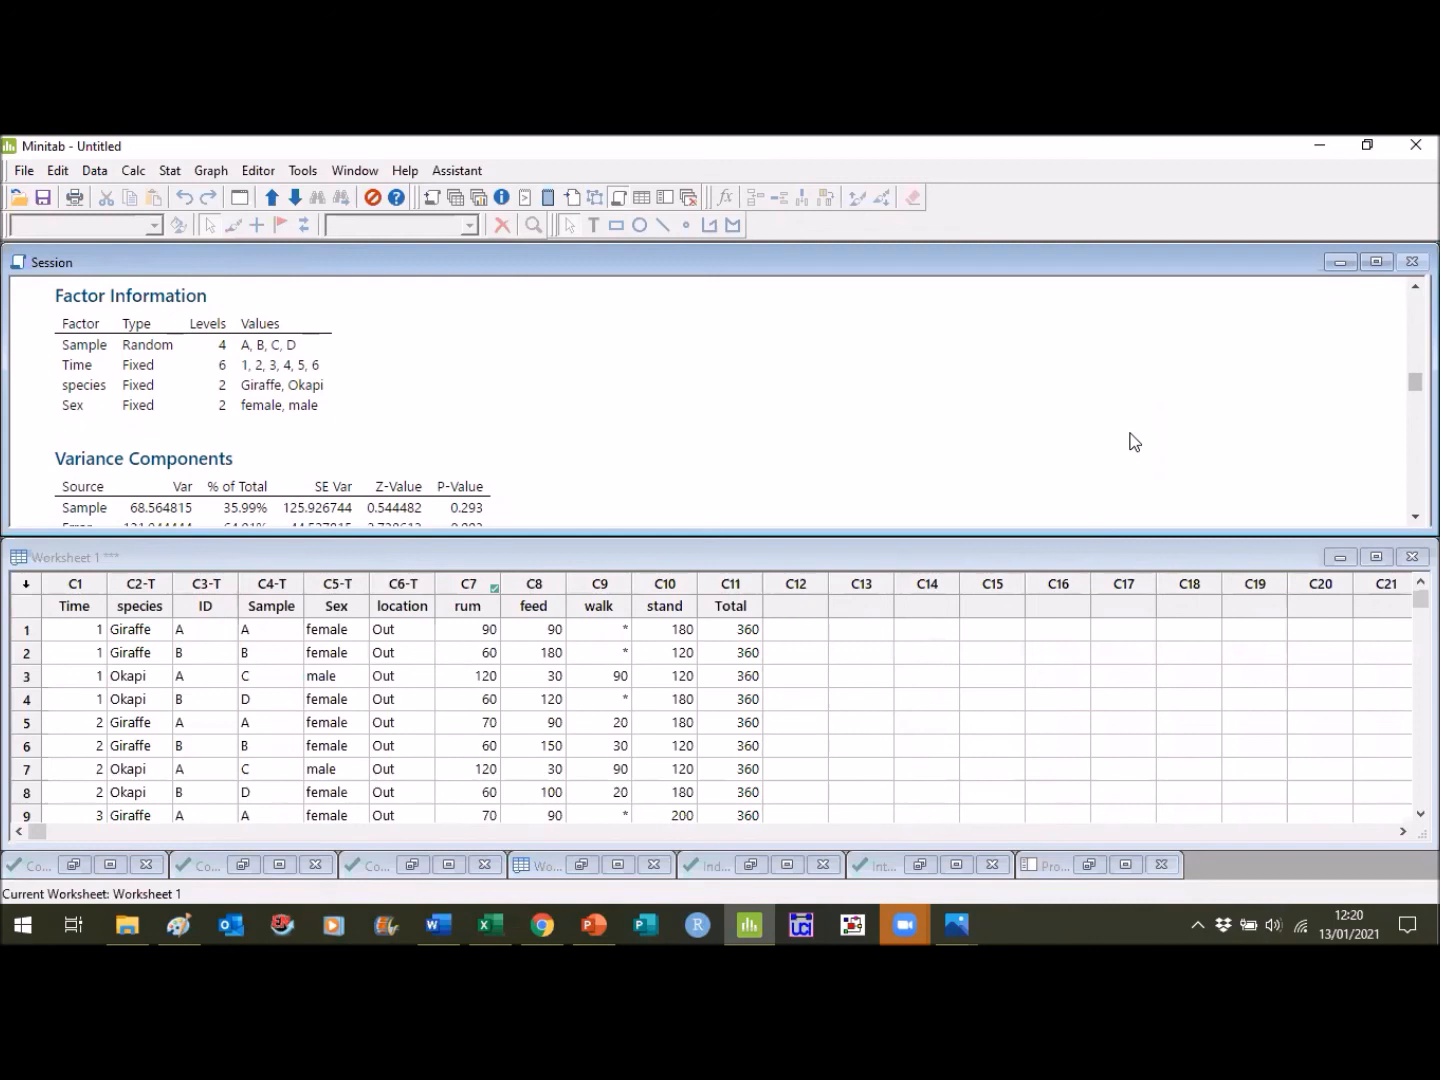
scroll(637, 394, "down", 6)
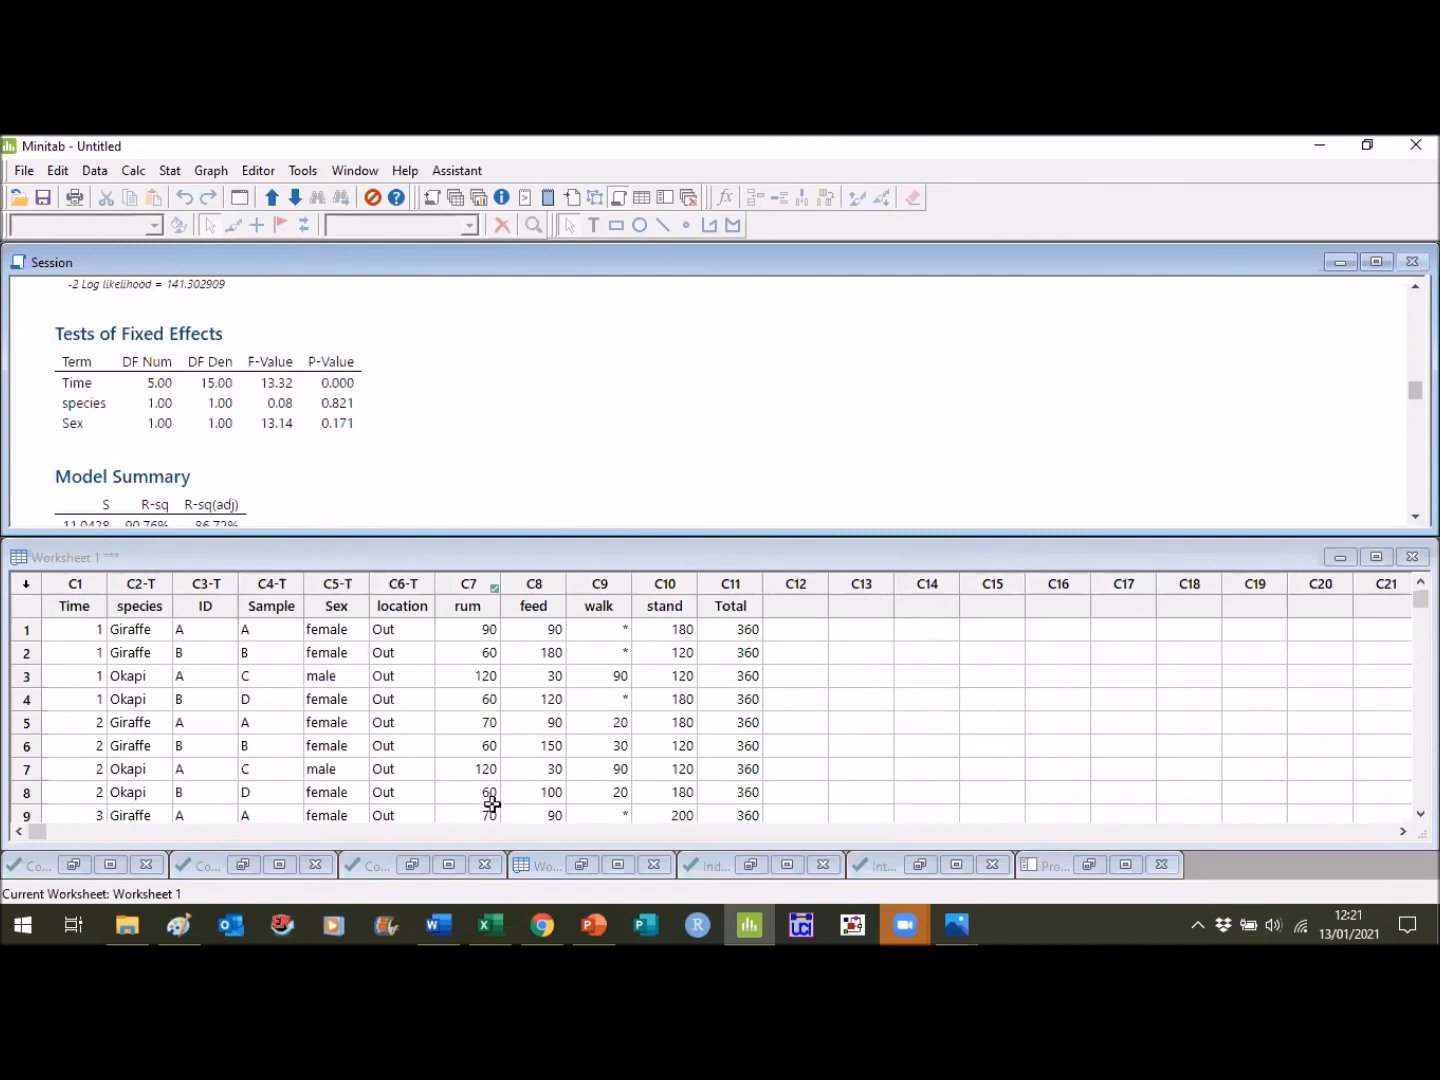
- Write "F= 13.23" on the third results line in Word as the F-value for Time from Minitab's Tests of Fixed Effects
mouse_move(448, 922)
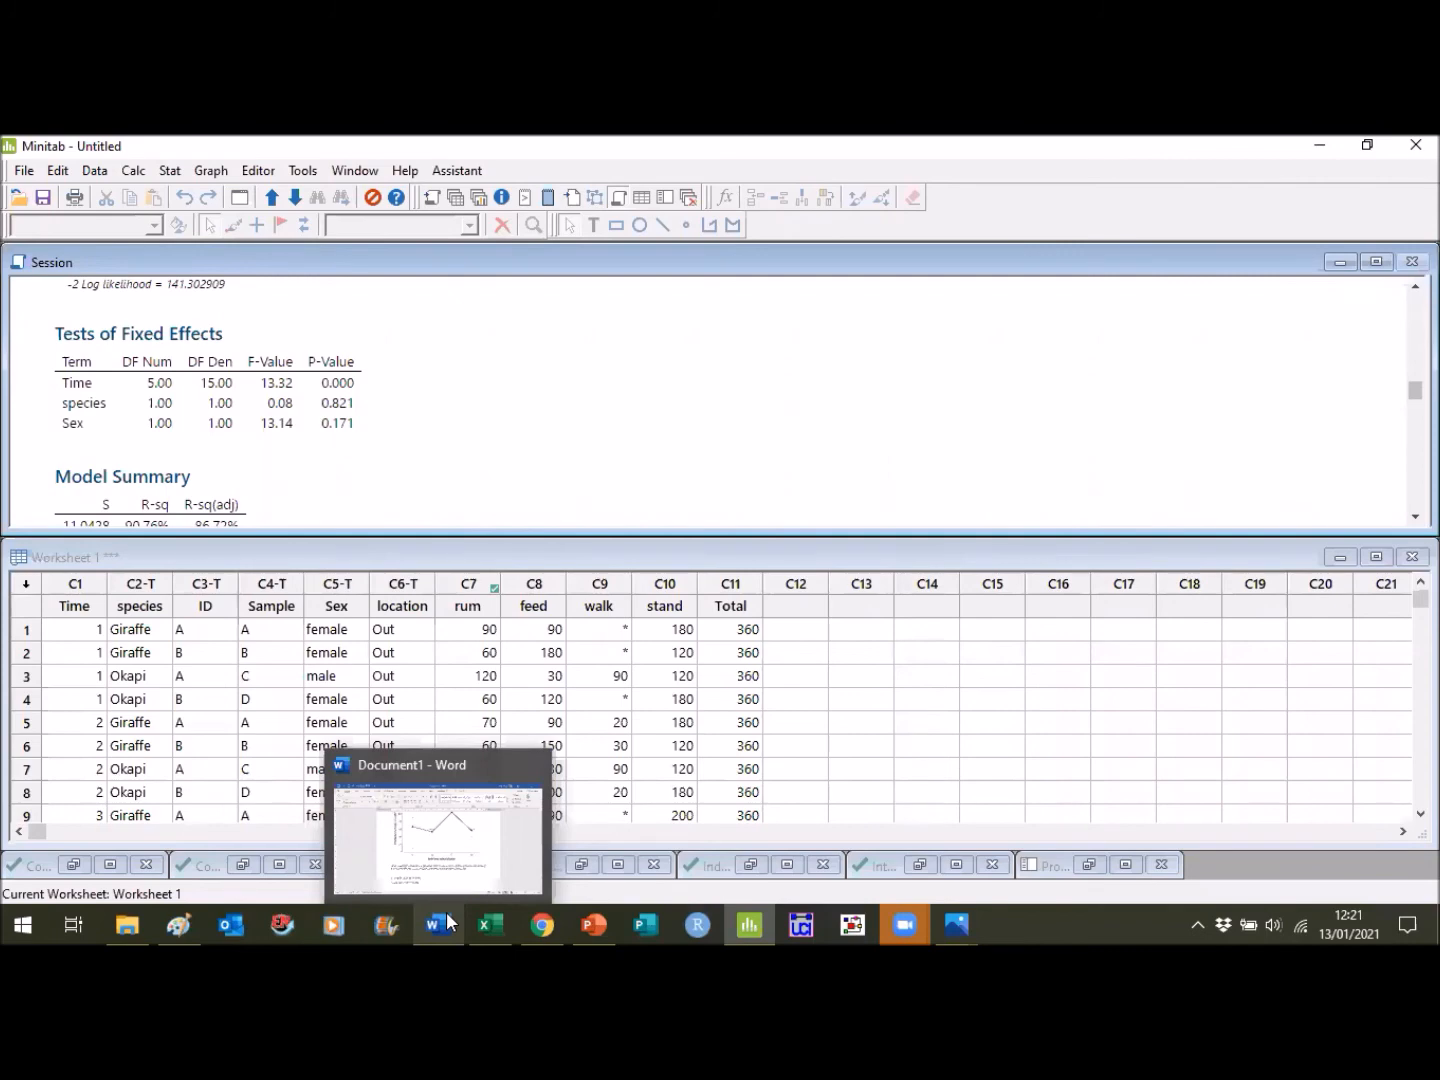
left_click(448, 923)
type("F=")
key("alt+Tab")
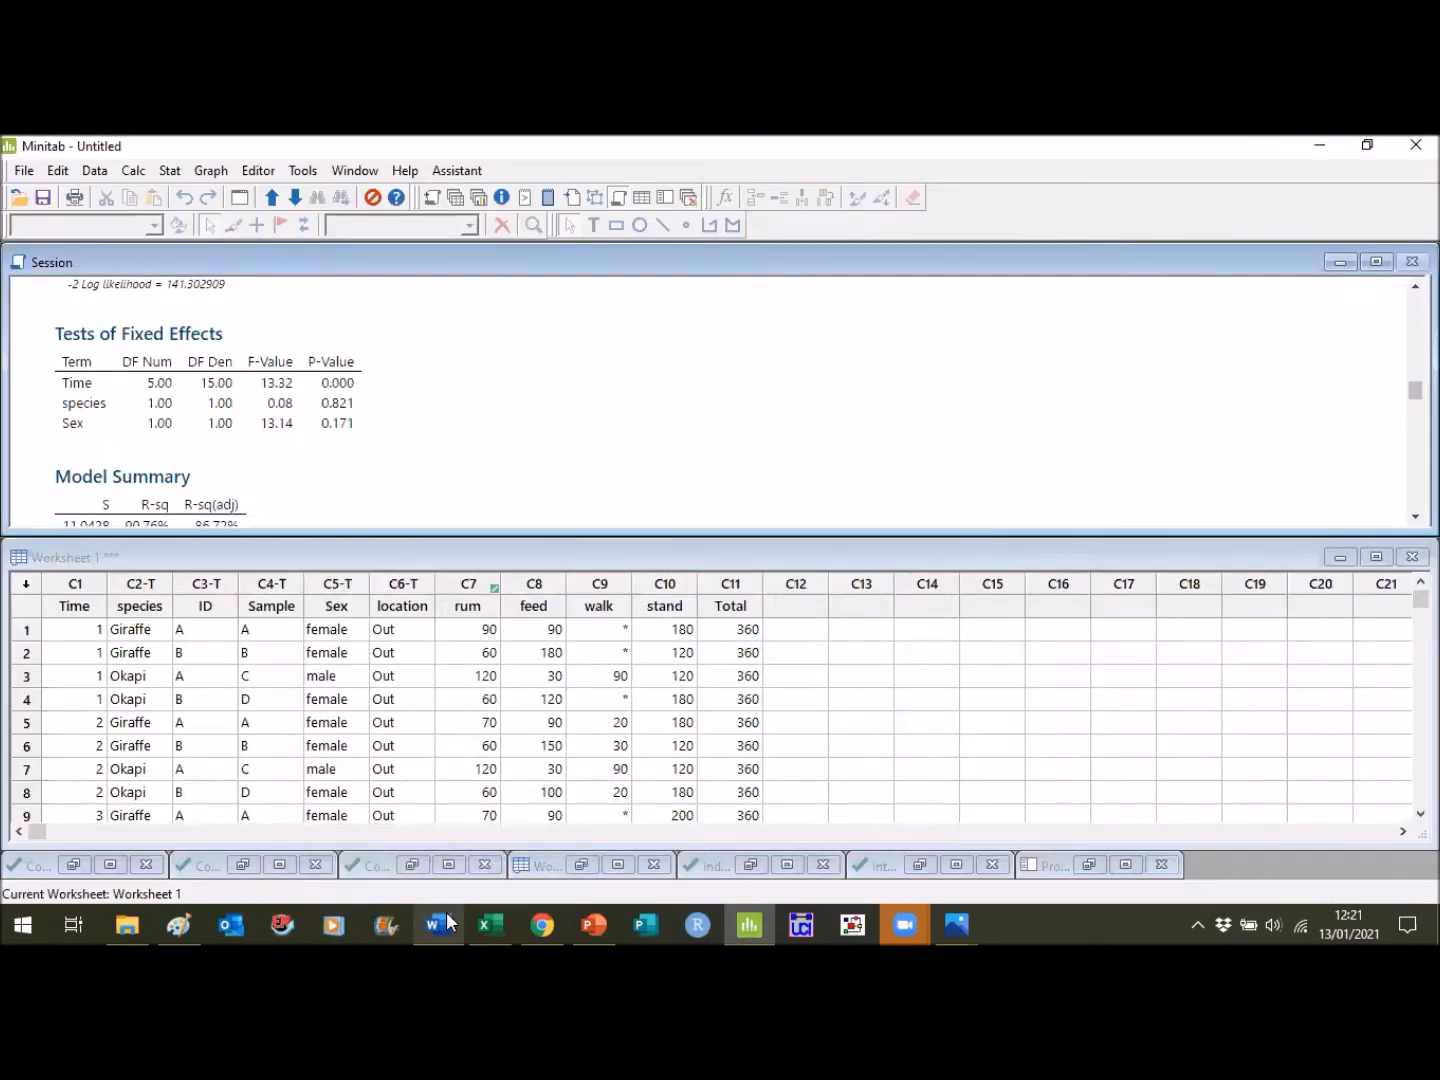
left_click(439, 923)
type("13.23")
- Check Time's numerator and denominator degrees of freedom in Minitab and insert "5, 15" directly after the F on Word's third results line
key("Left")
key("Left")
key("Left")
key("Left")
key("Left")
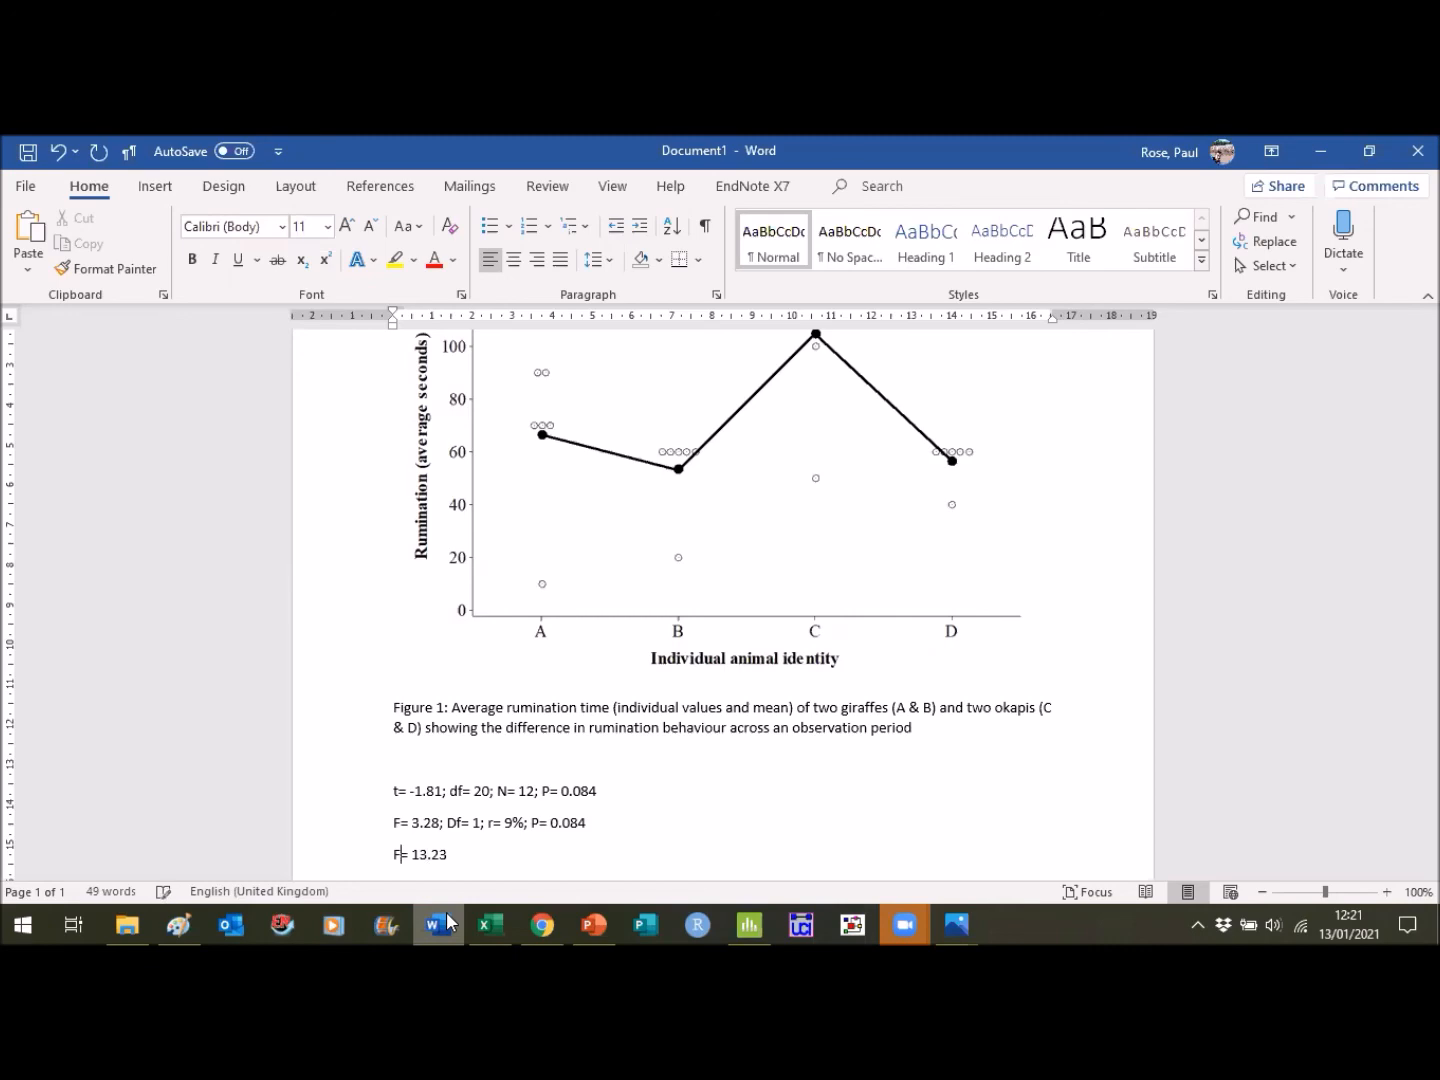
left_click(447, 921)
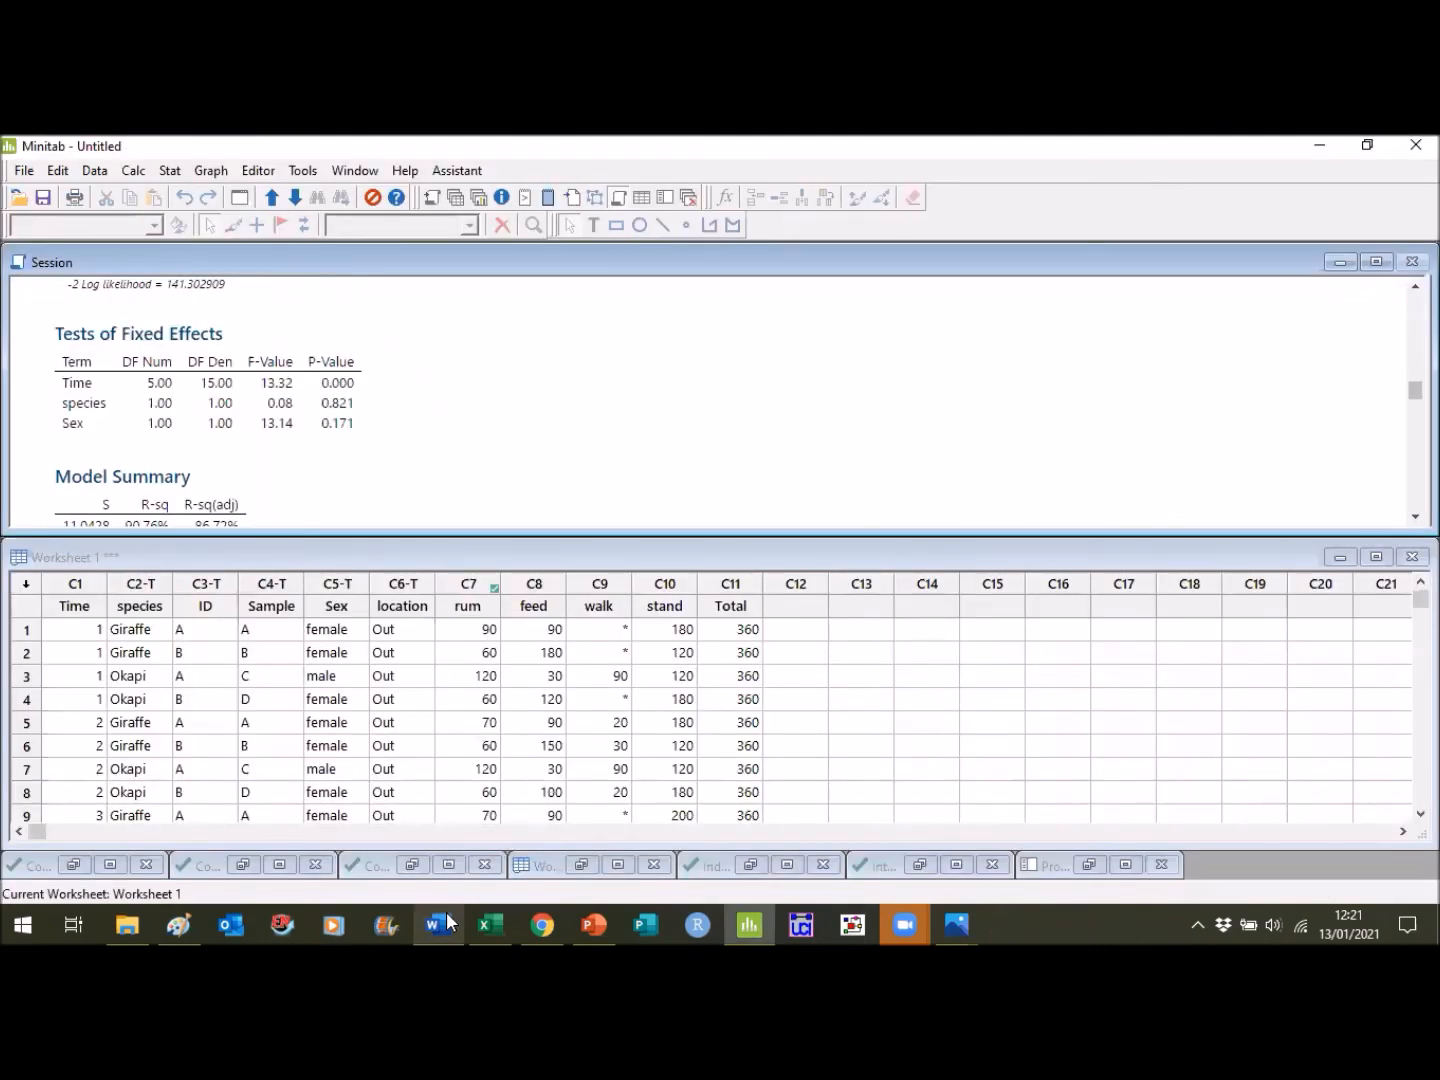
left_click(447, 921)
left_click(447, 921)
left_click(447, 922)
type("5, 1")
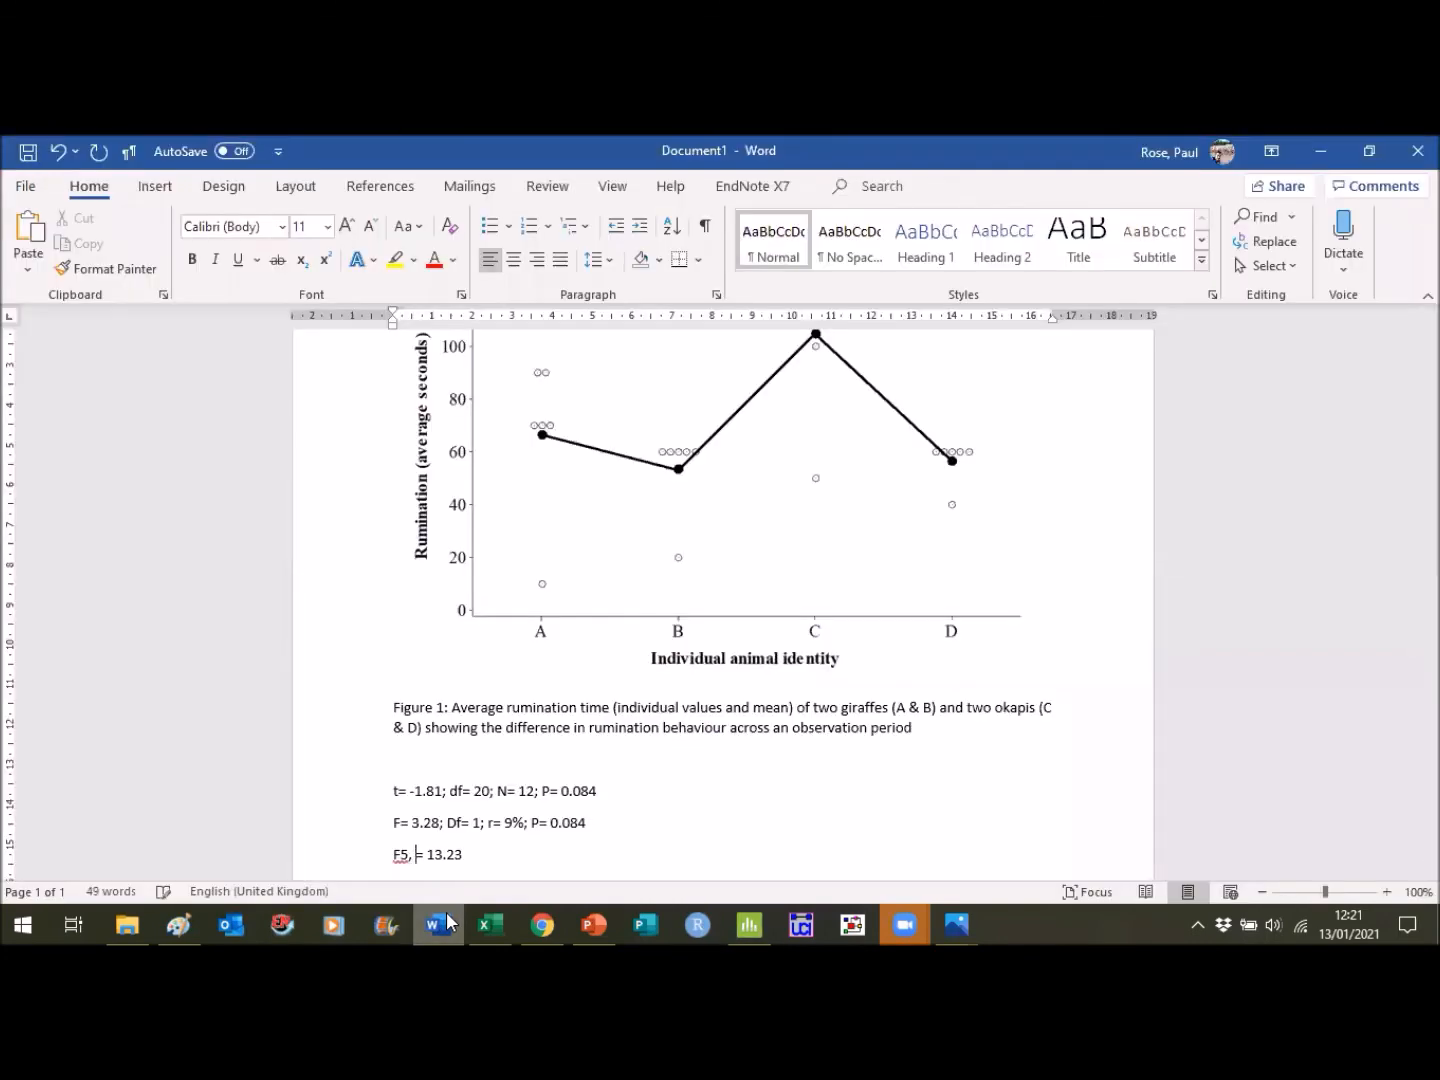
type("5")
- Format the degrees of freedom "5, 15" after the F on the third results line as superscript
key("shift+Left")
key("shift+Left")
key("shift+Left")
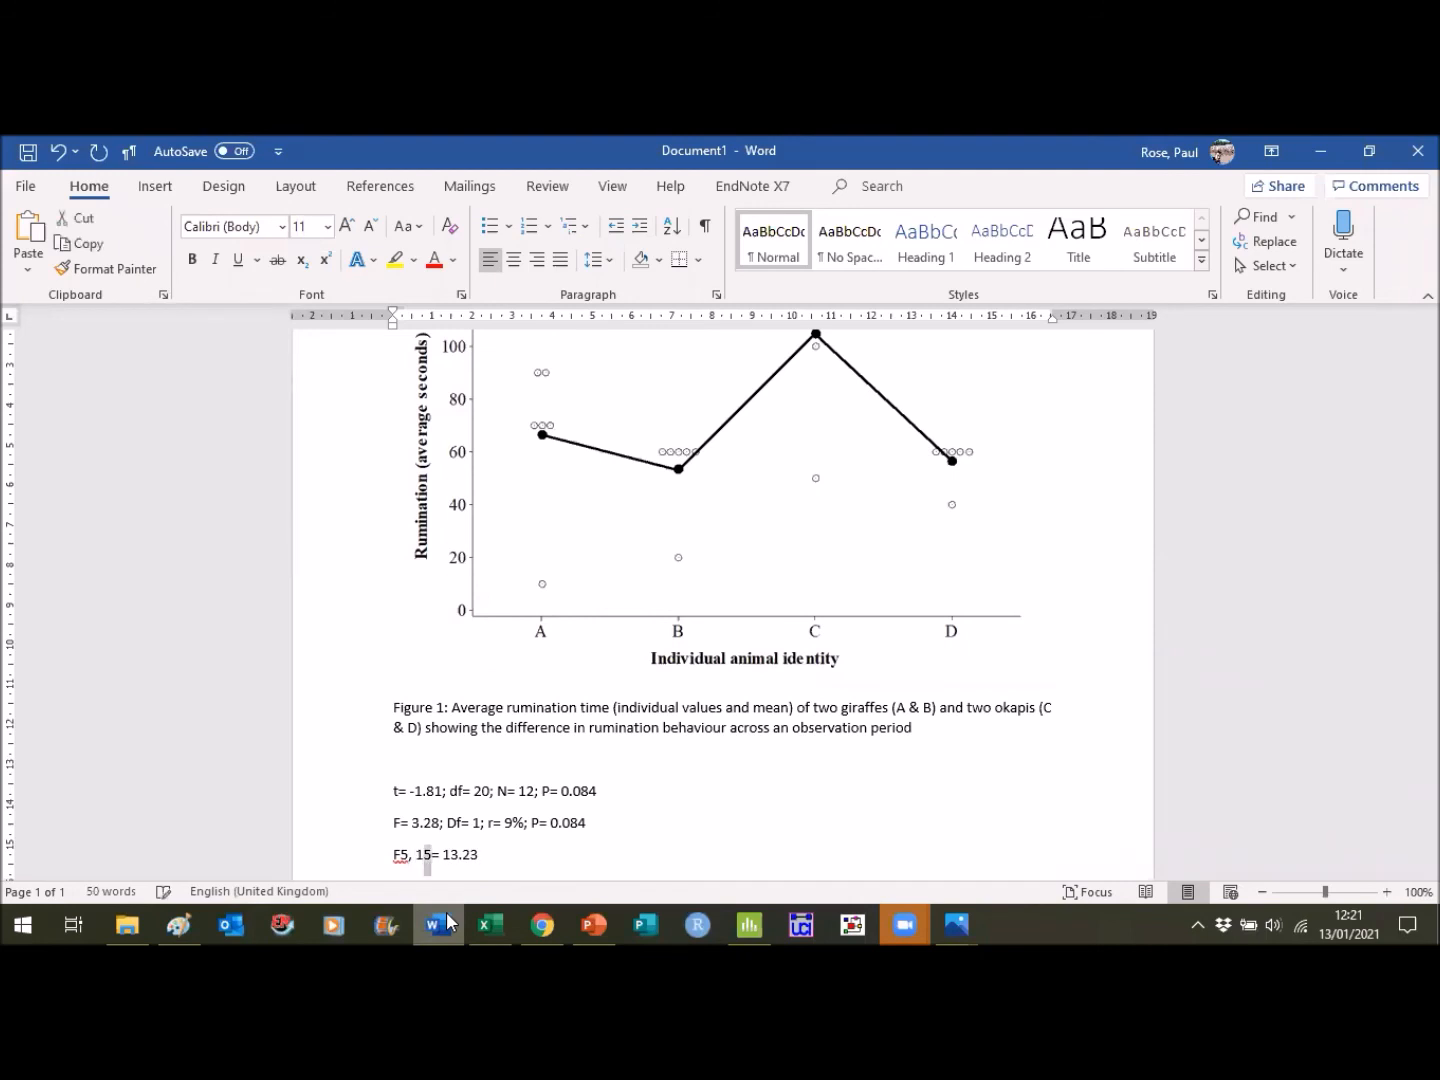
key("shift+Left")
key("shift+Left")
key("ctrl+shift+plus")
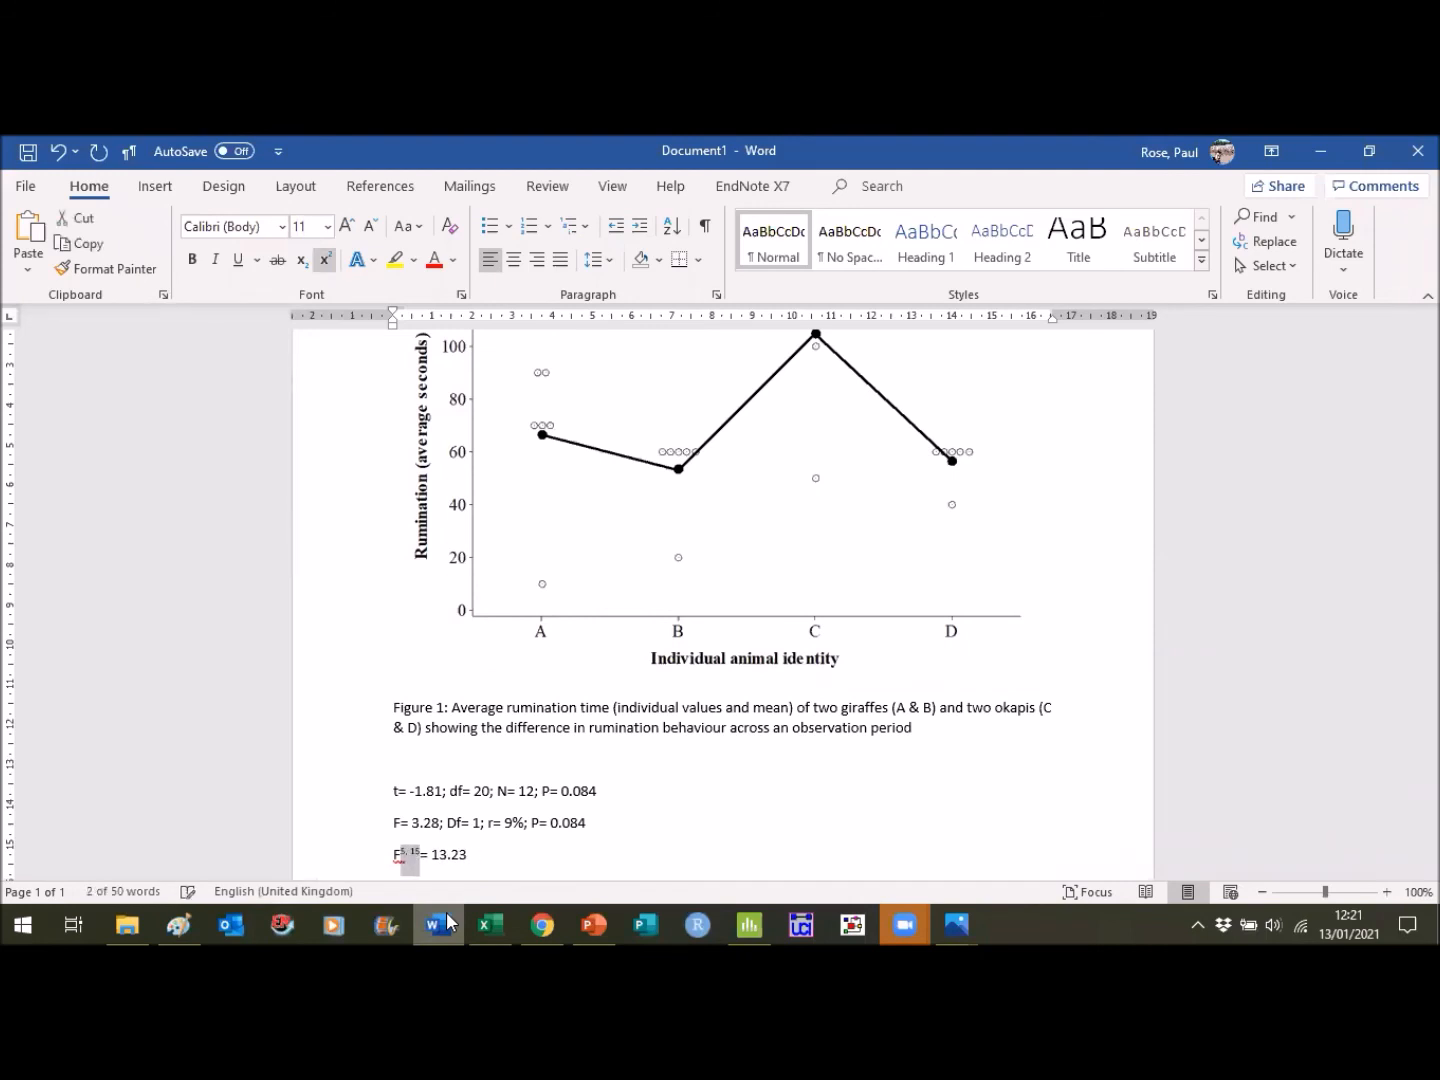
key("Delete")
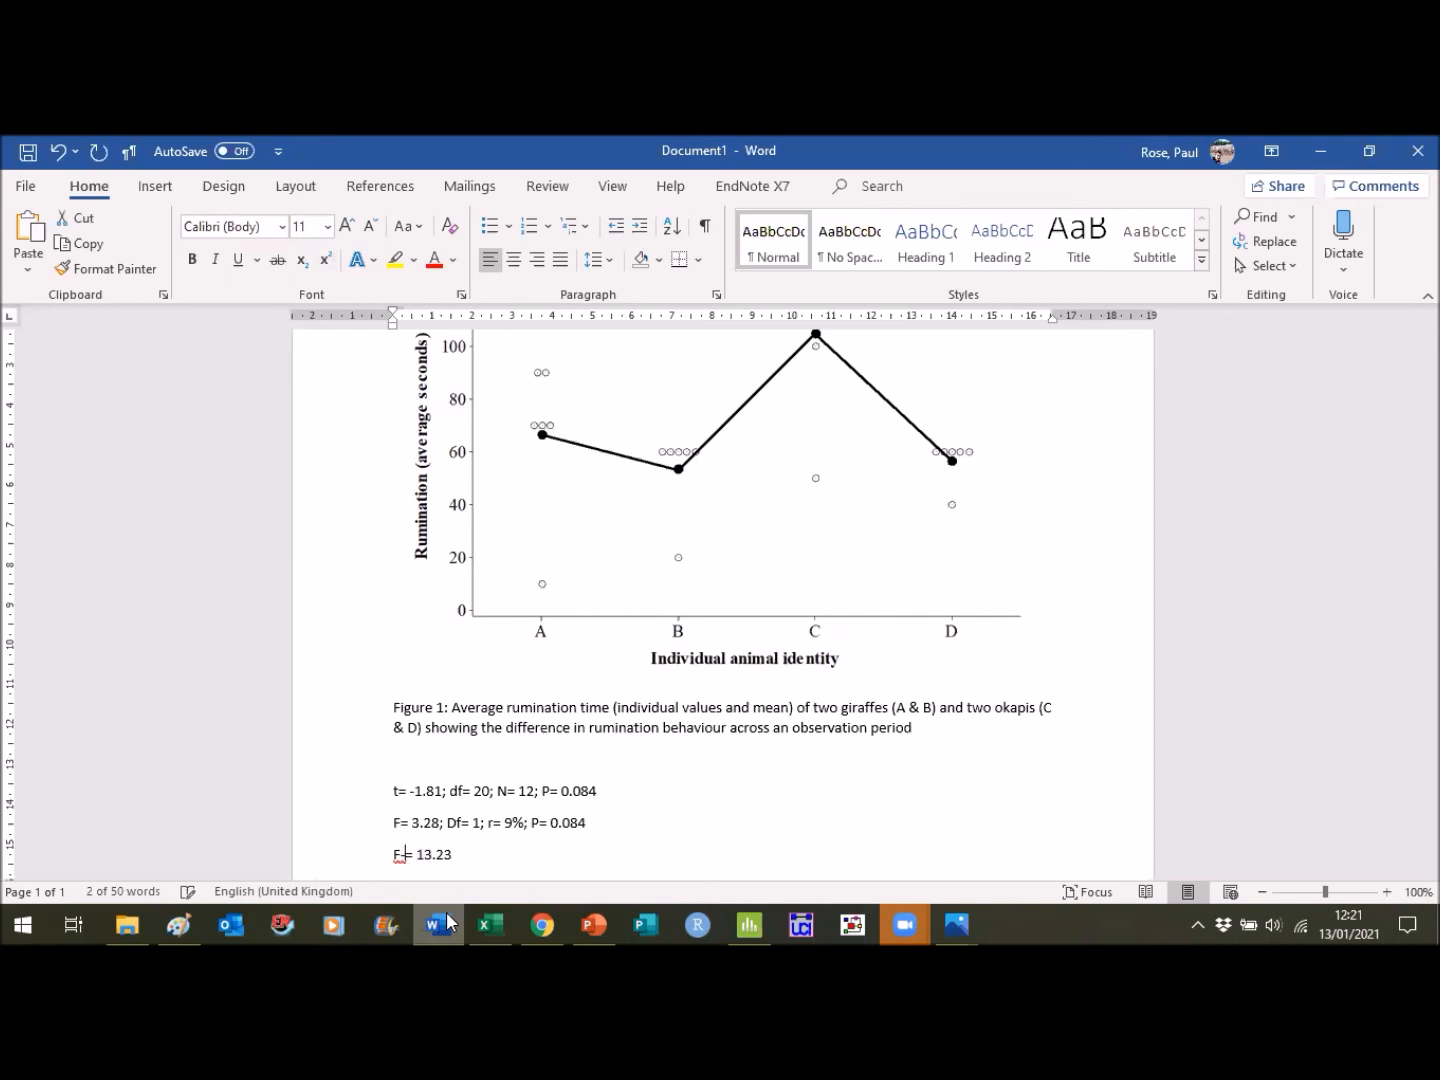
left_click(56, 154)
key("ctrl+shift+plus")
left_click(56, 154)
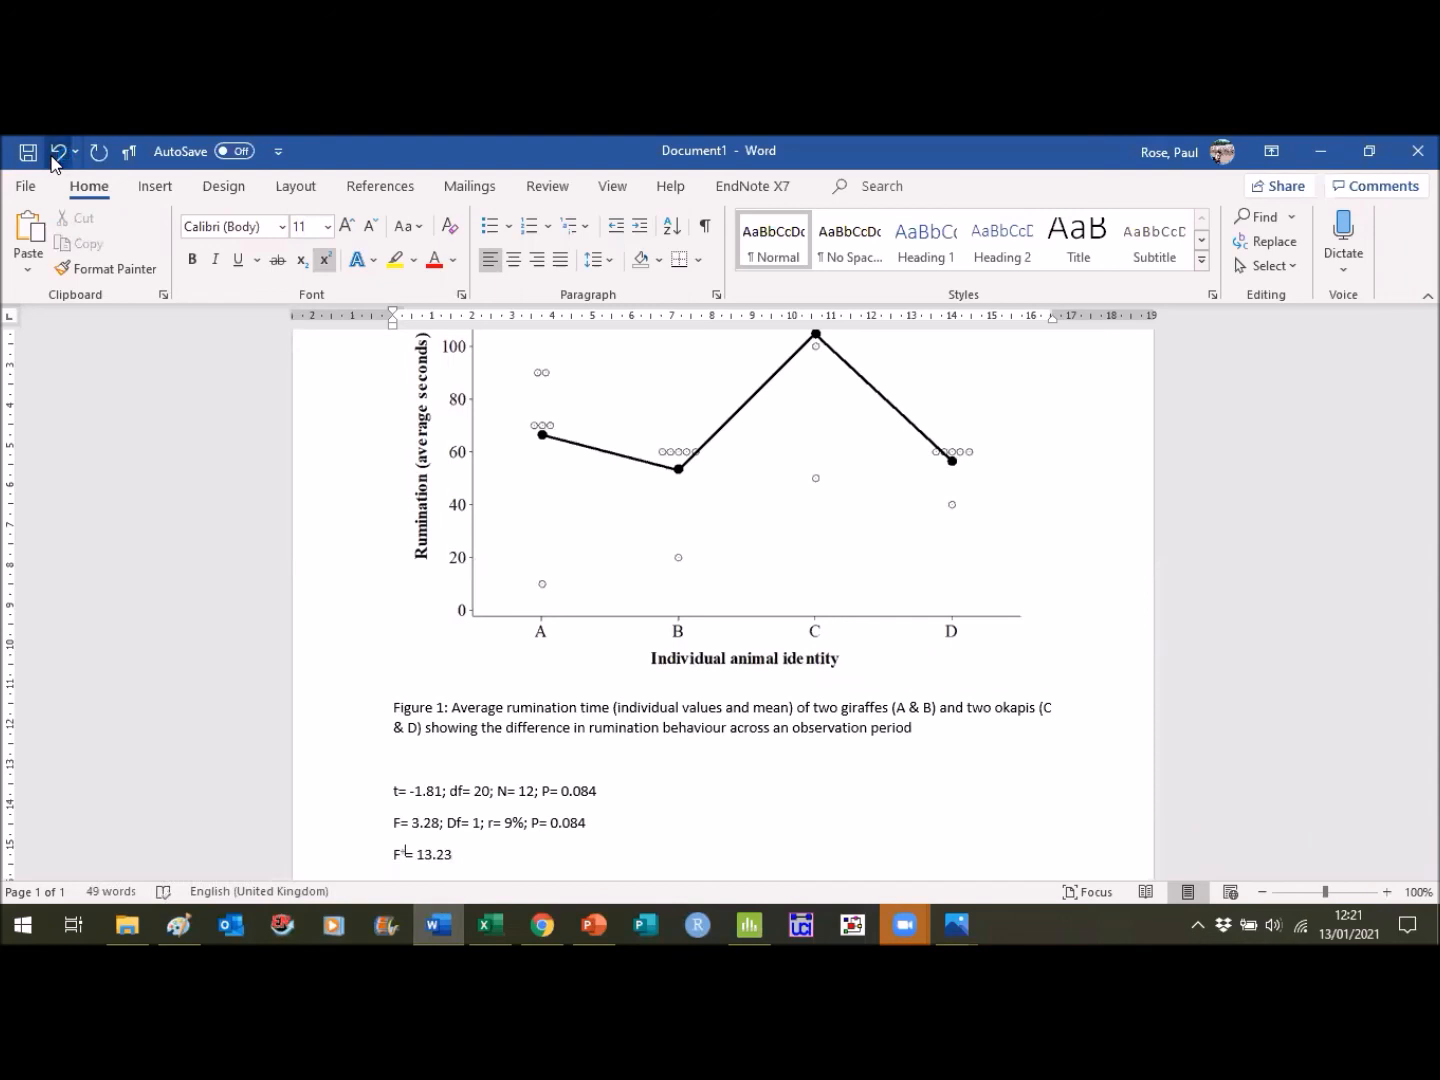
left_click(57, 154)
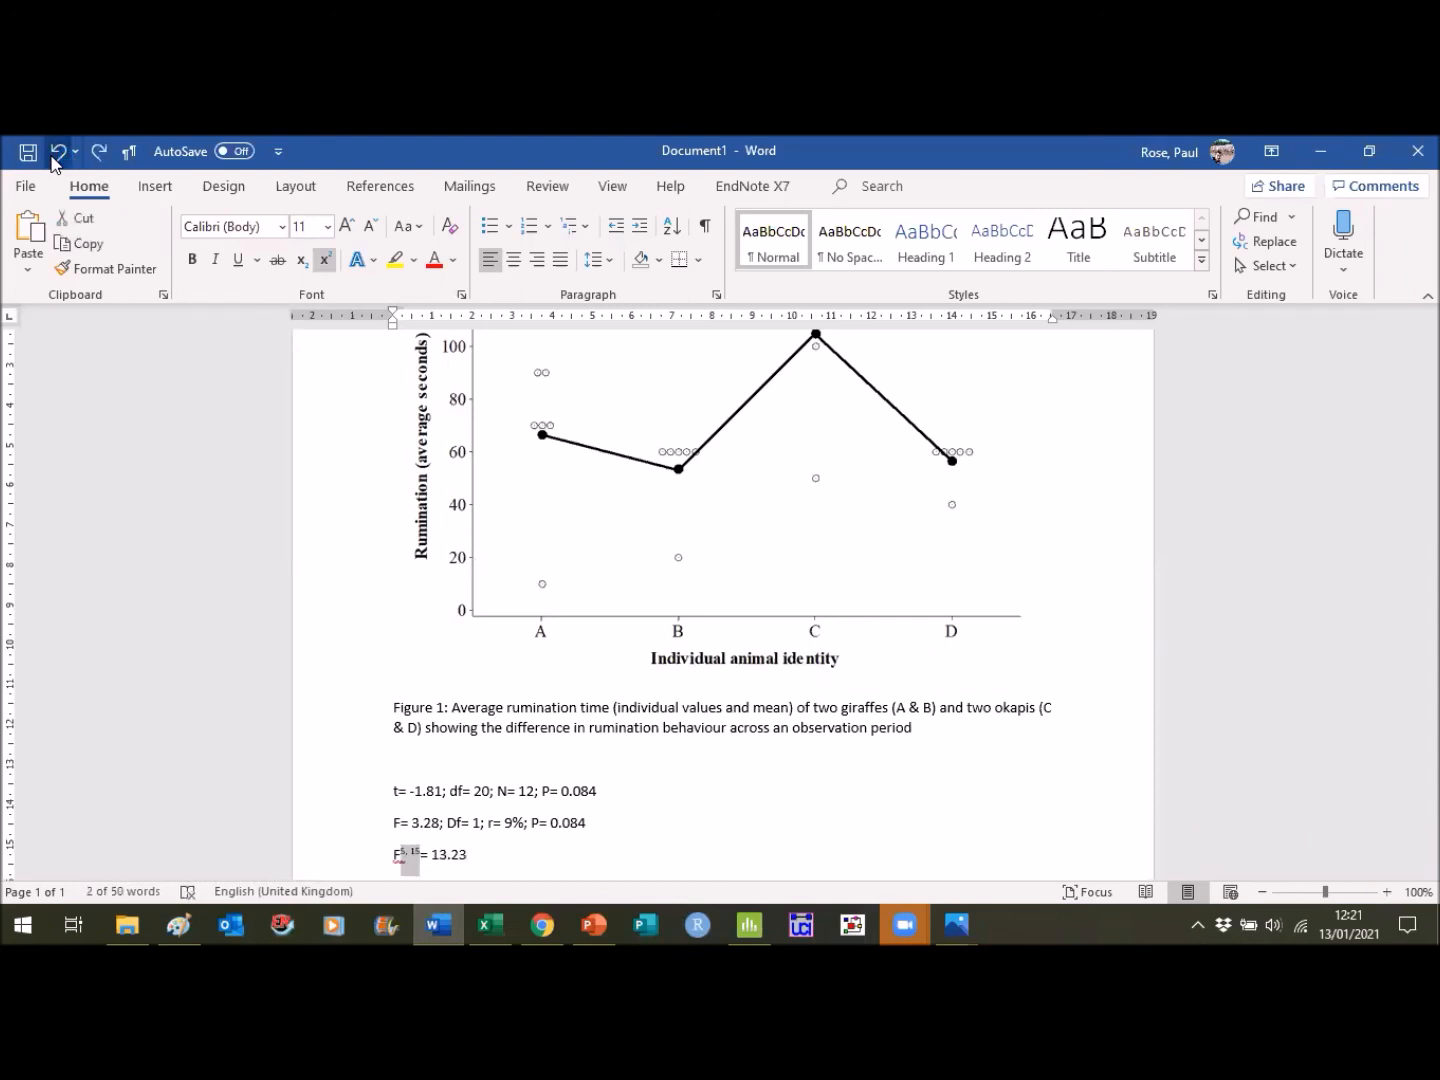
- Change the degrees of freedom "5, 15" after the F on the third results line to subscript
key("ctrl+equal")
key("Right")
key("Right")
key("Right")
key("Right")
key("Right")
key("Right")
key("Right")
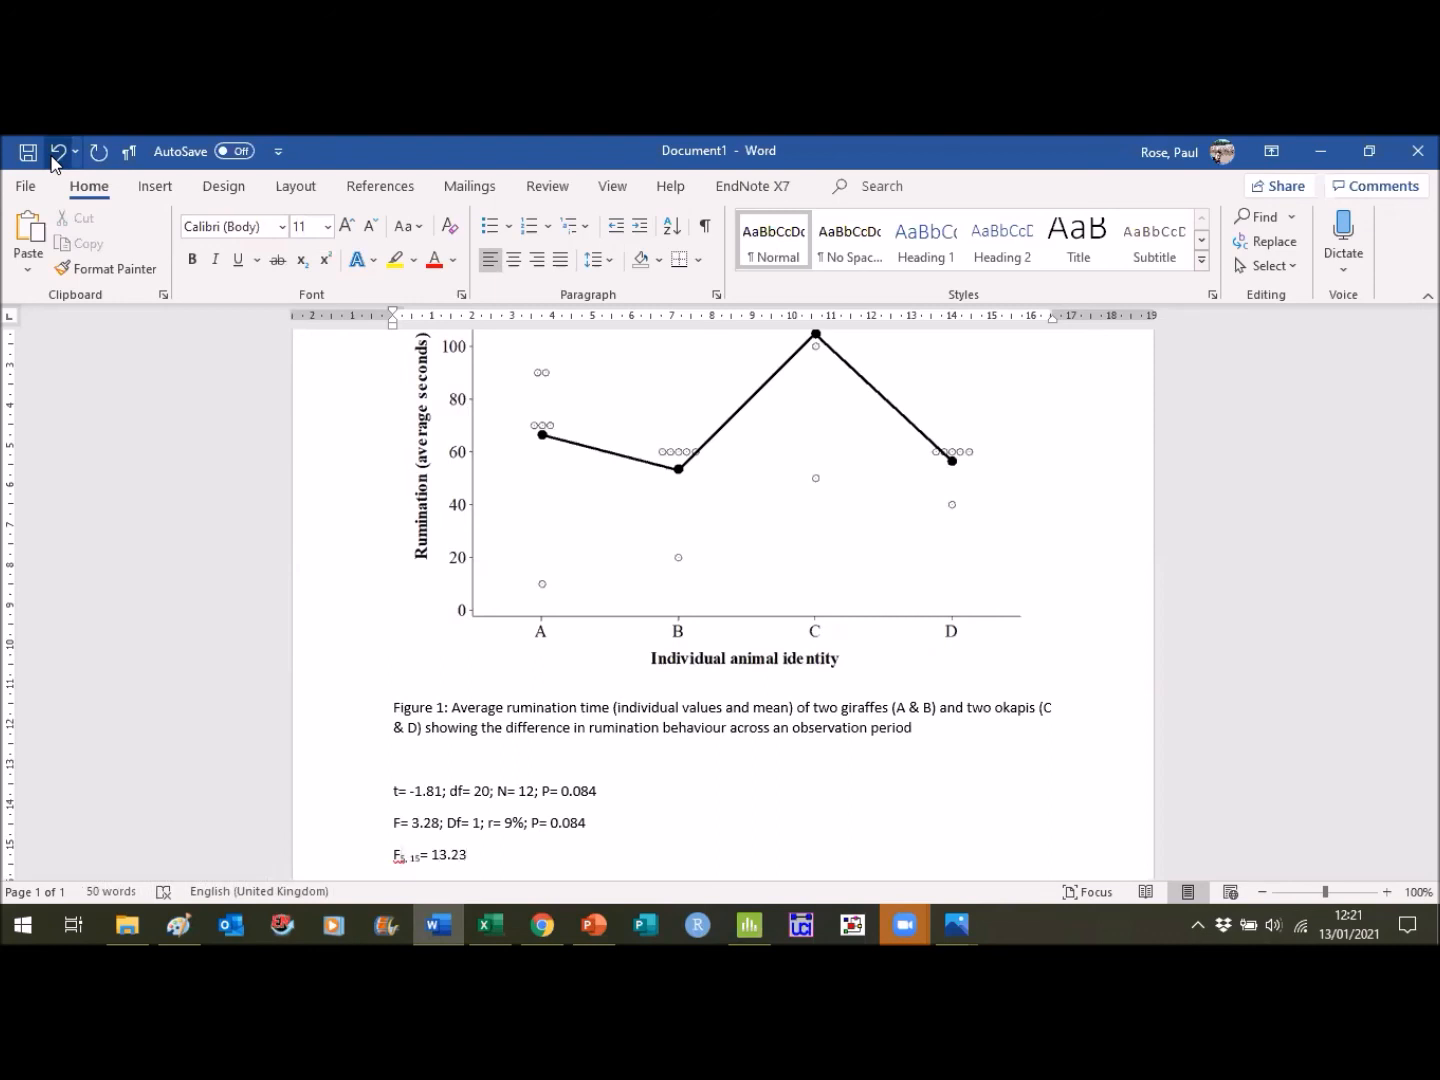
- Check the mixed model's adjusted R-squared in Minitab and append "; r=87%" to the third results line in Word
type("; r=")
left_click(450, 920)
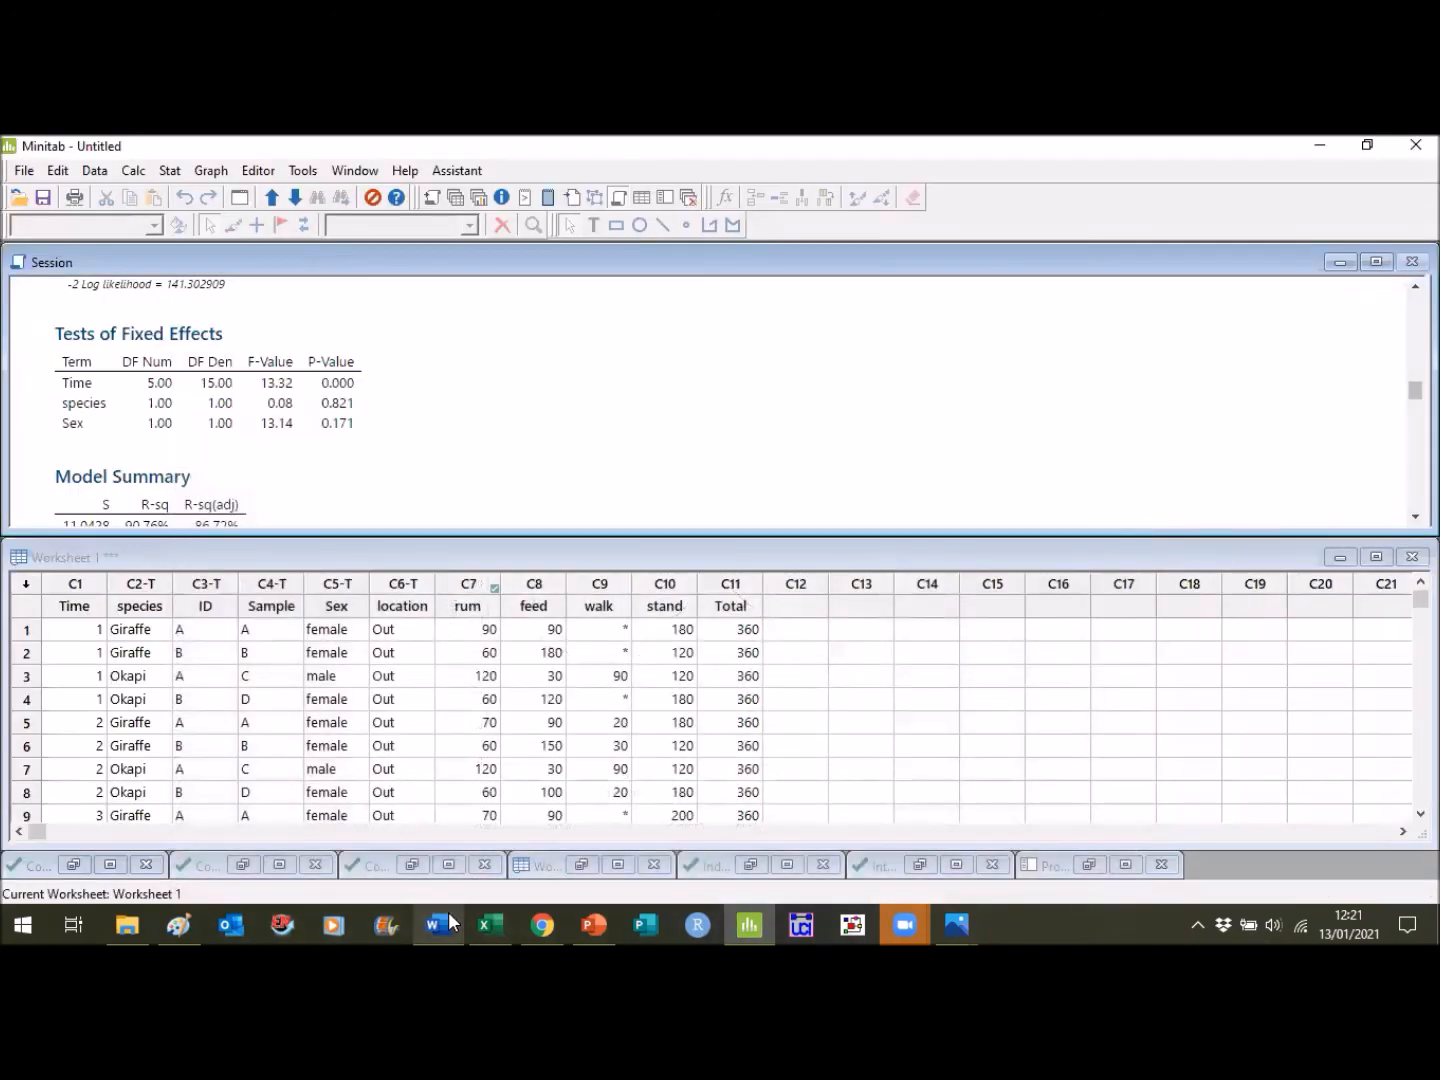
left_click(449, 917)
type("87%")
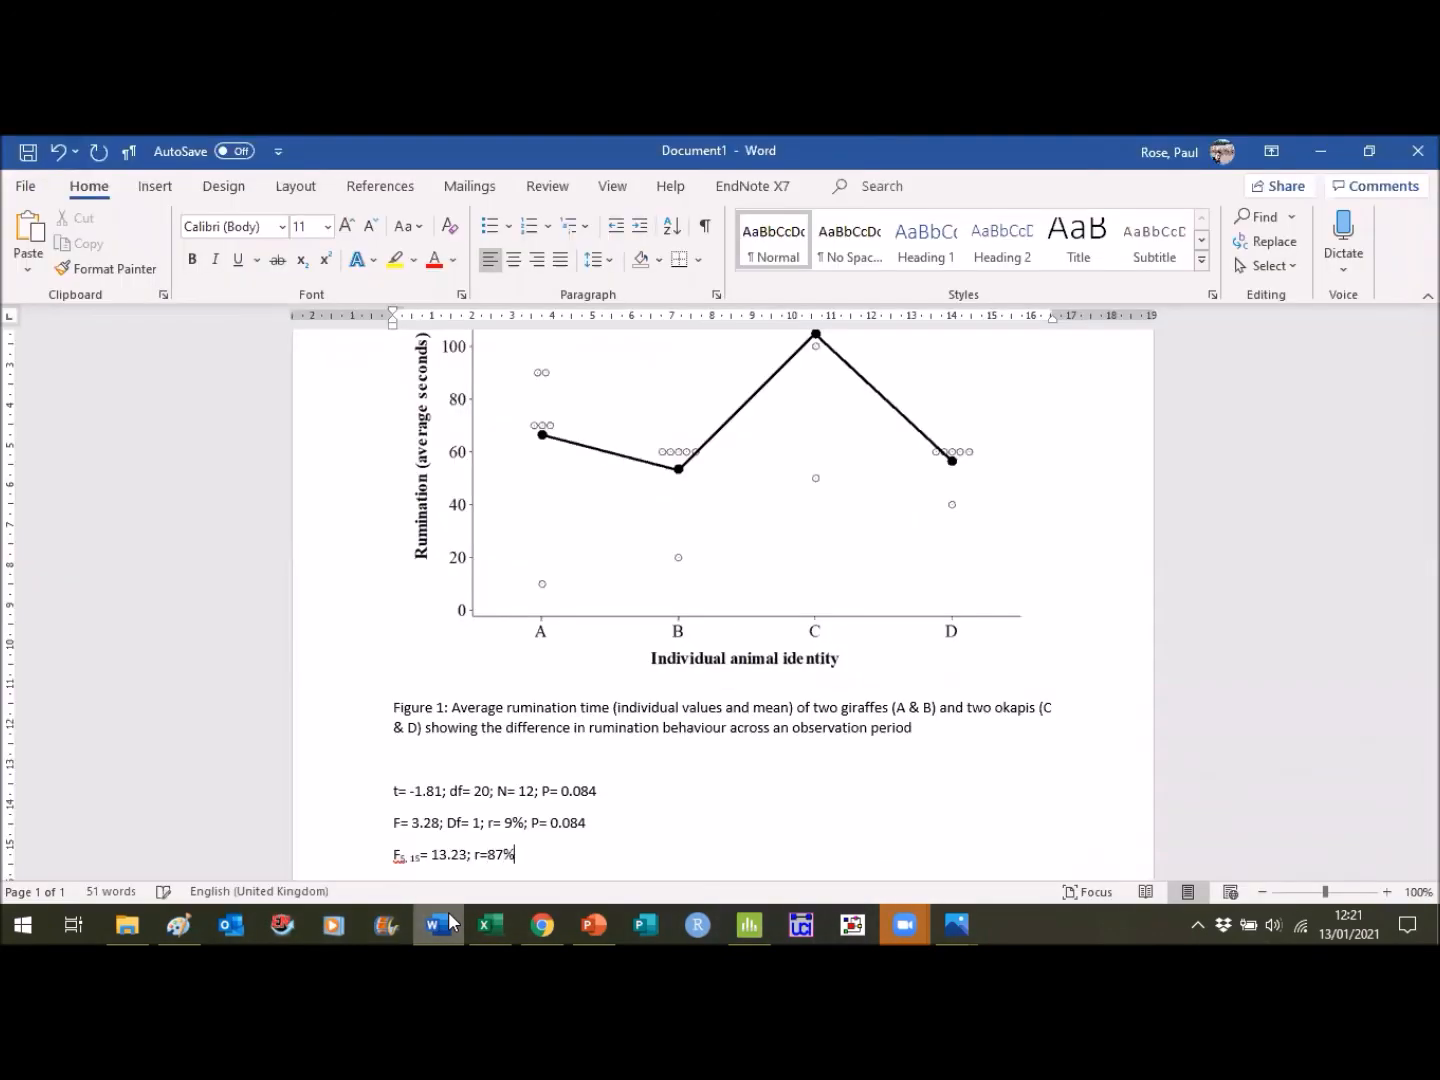
type("; P<0.001")
- Complete the third results line with "; P<0.001" and begin a new line
key("Return")
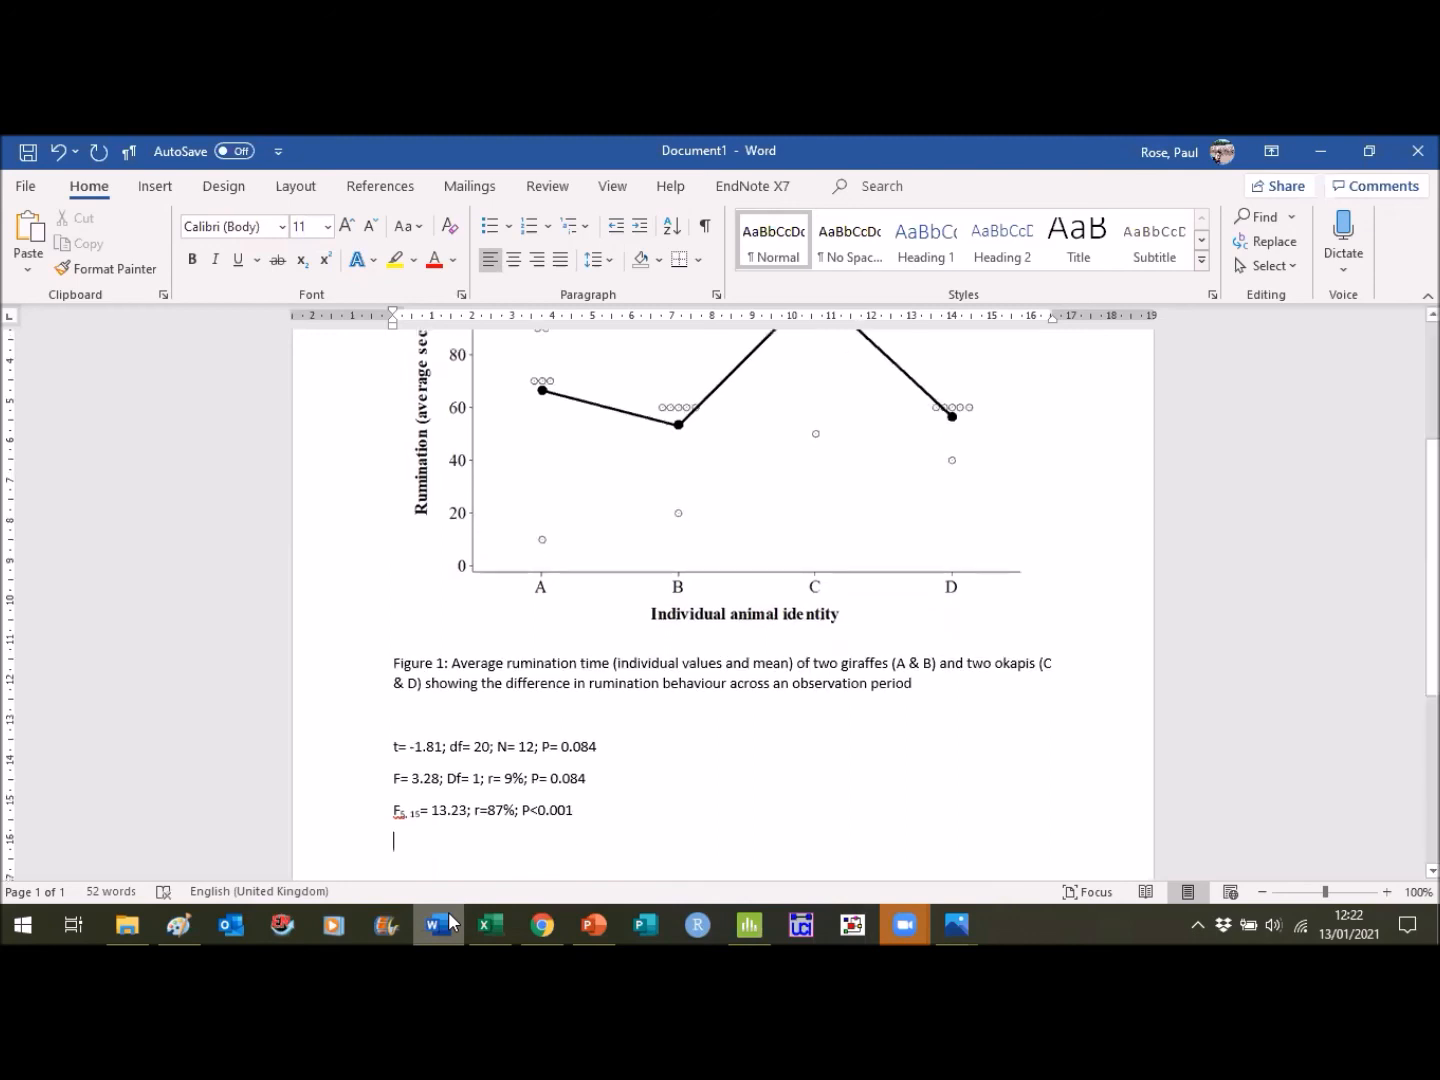